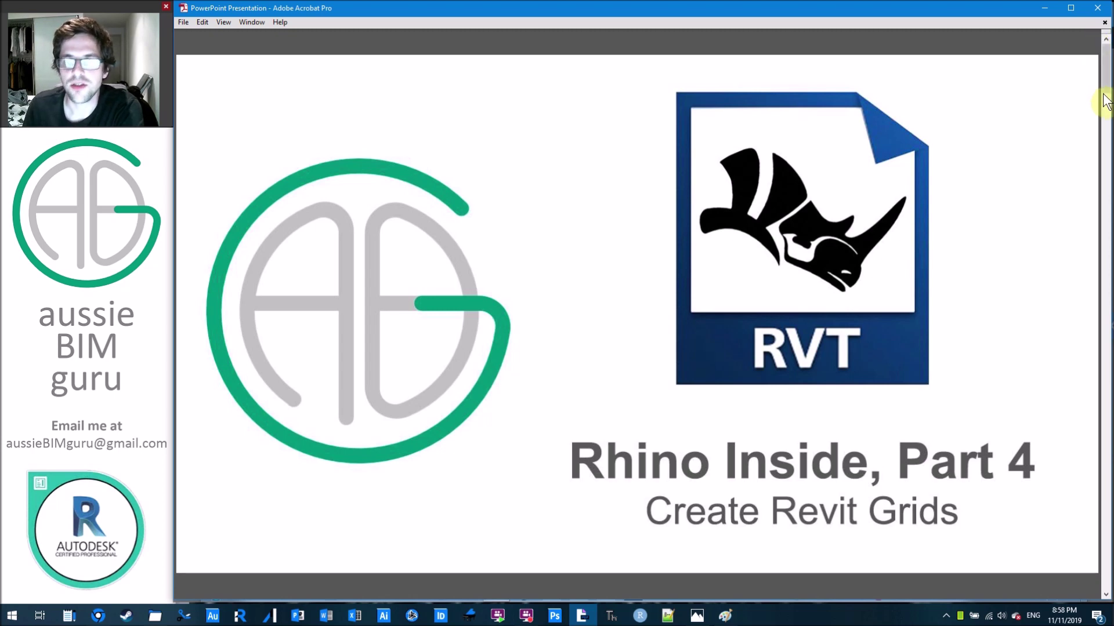
scroll(1094, 96, "down", 1)
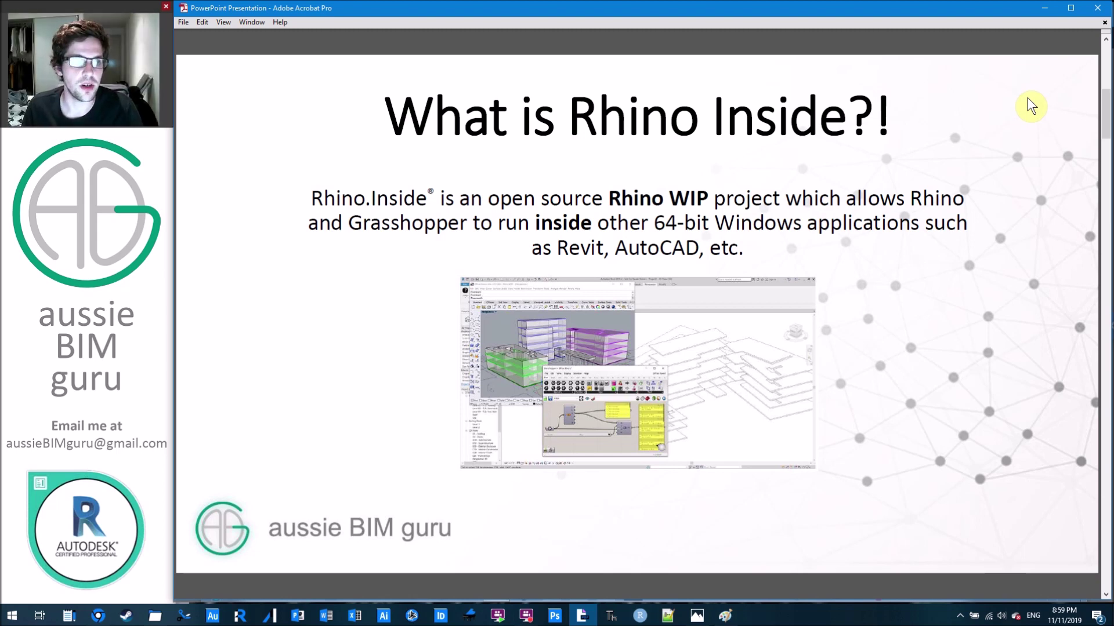
key("Page_Down")
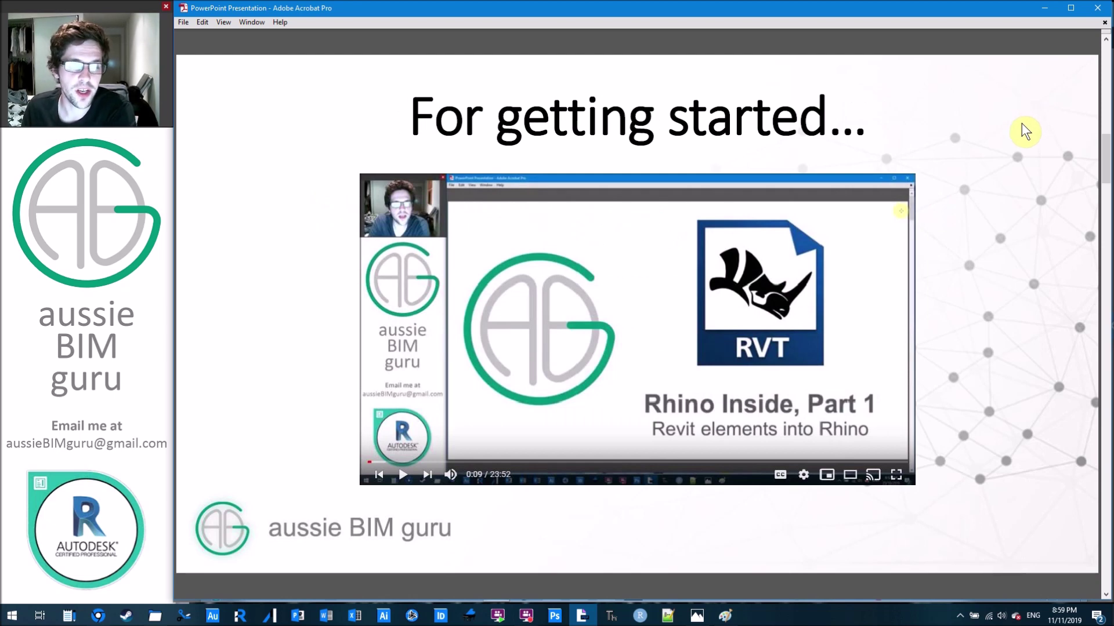
key("Page_Down")
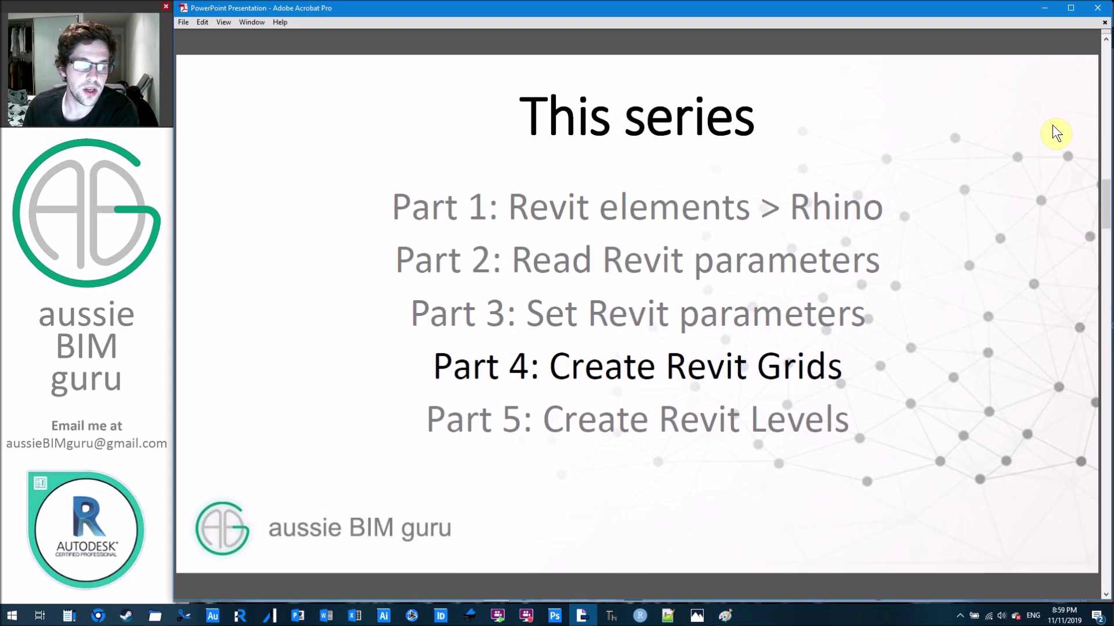
scroll(1052, 127, "down", 1)
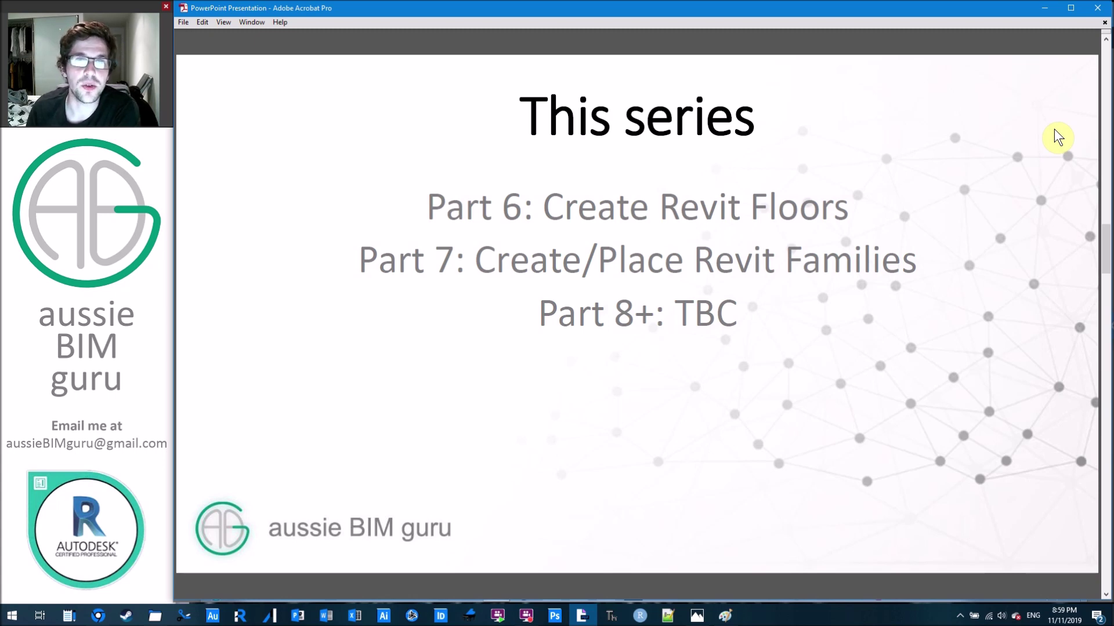
scroll(1029, 125, "down", 1)
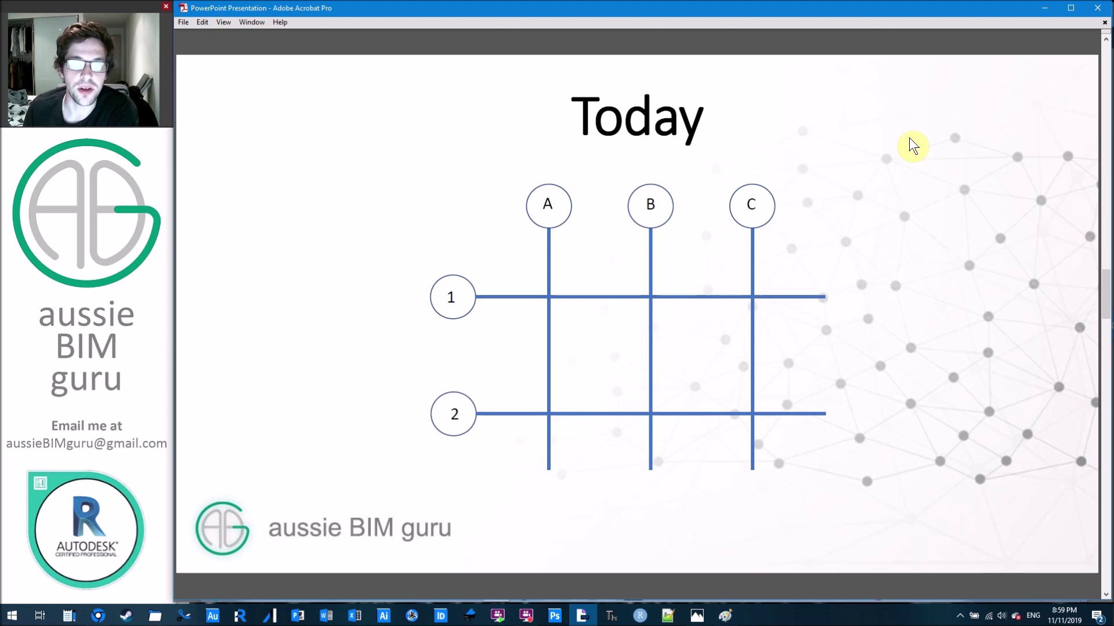
scroll(910, 137, "down", 1)
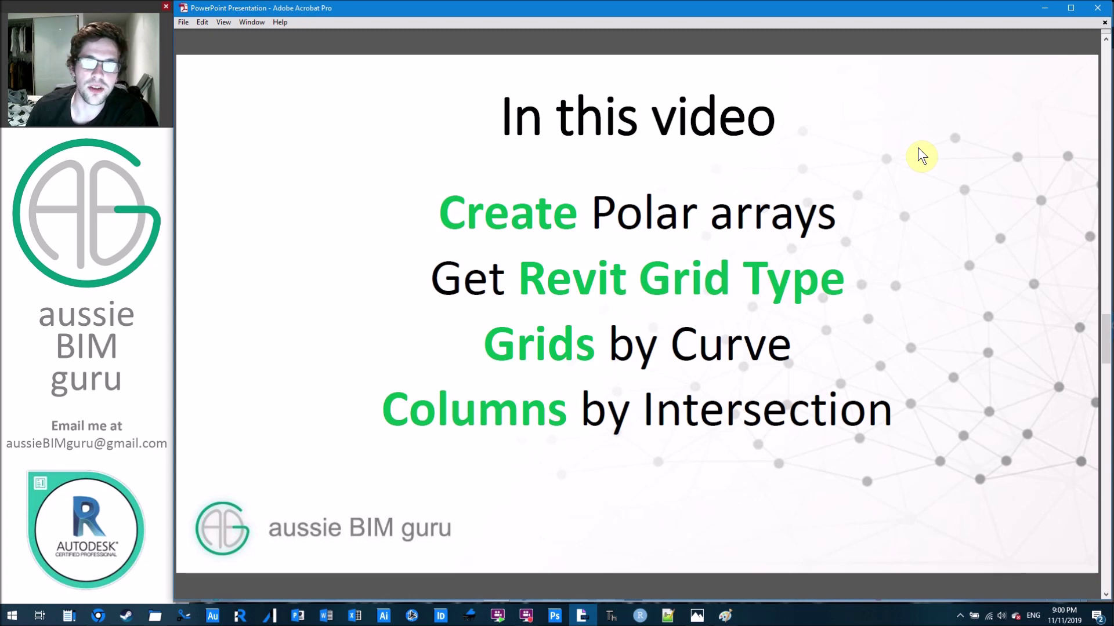
scroll(918, 149, "down", 1)
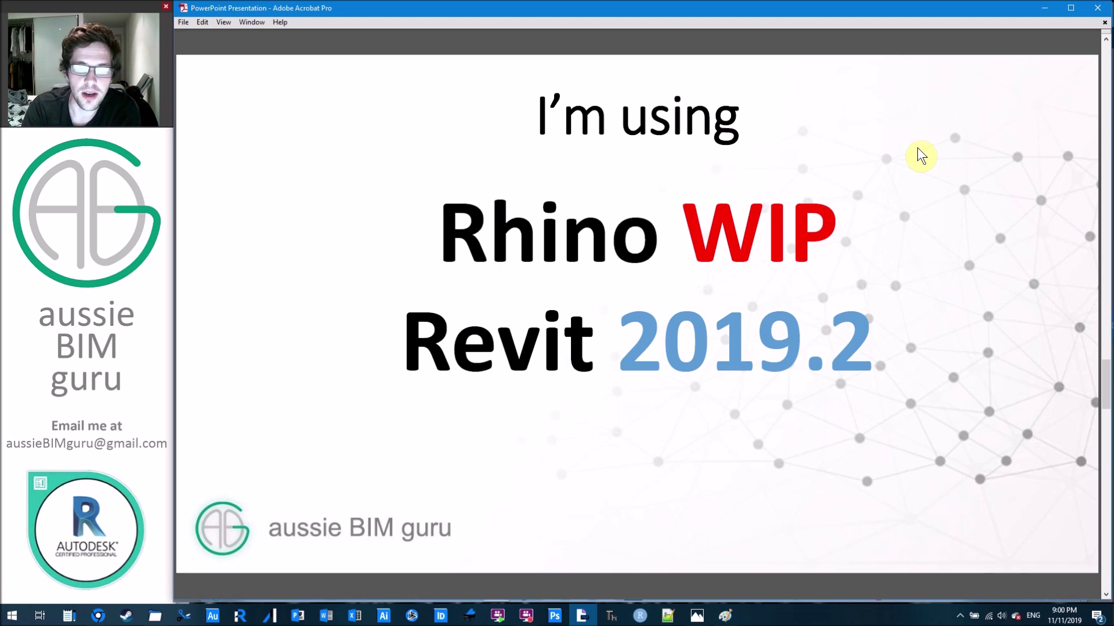
scroll(917, 143, "down", 1)
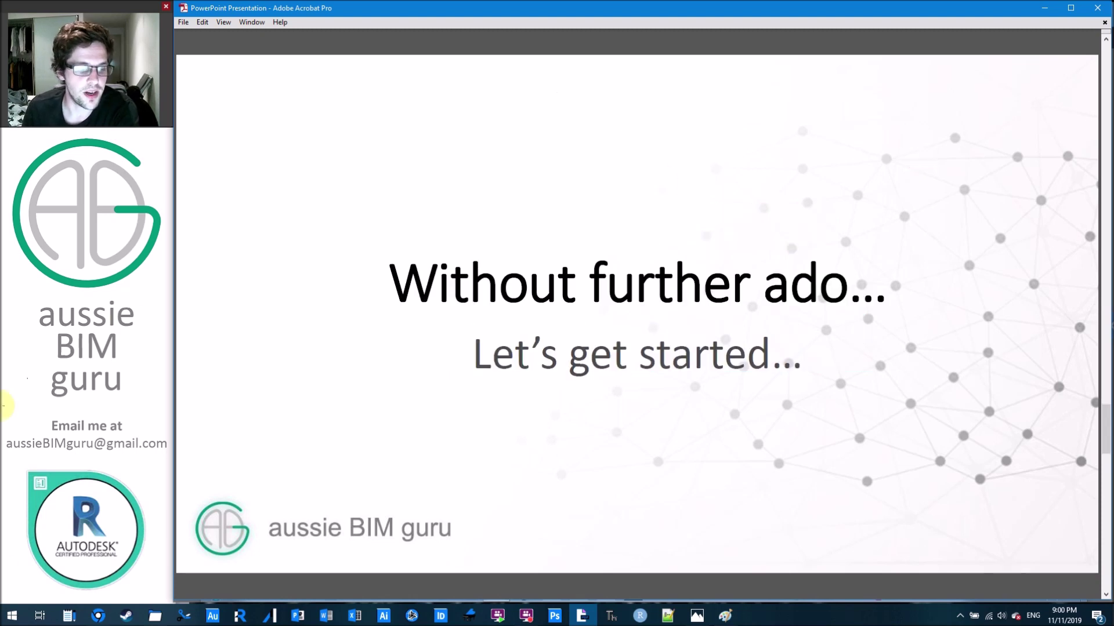
- Switch to the remote work PC's Revit session and open Grasshopper from the Rhinoceros add-in
left_click(98, 616)
left_click(368, 356)
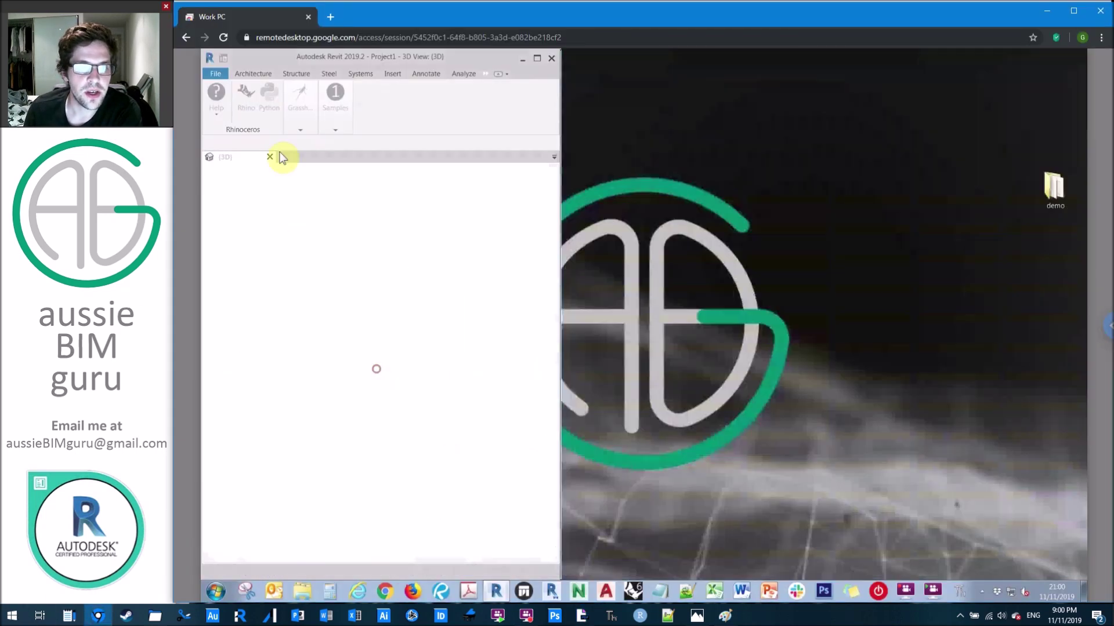
left_click(306, 101)
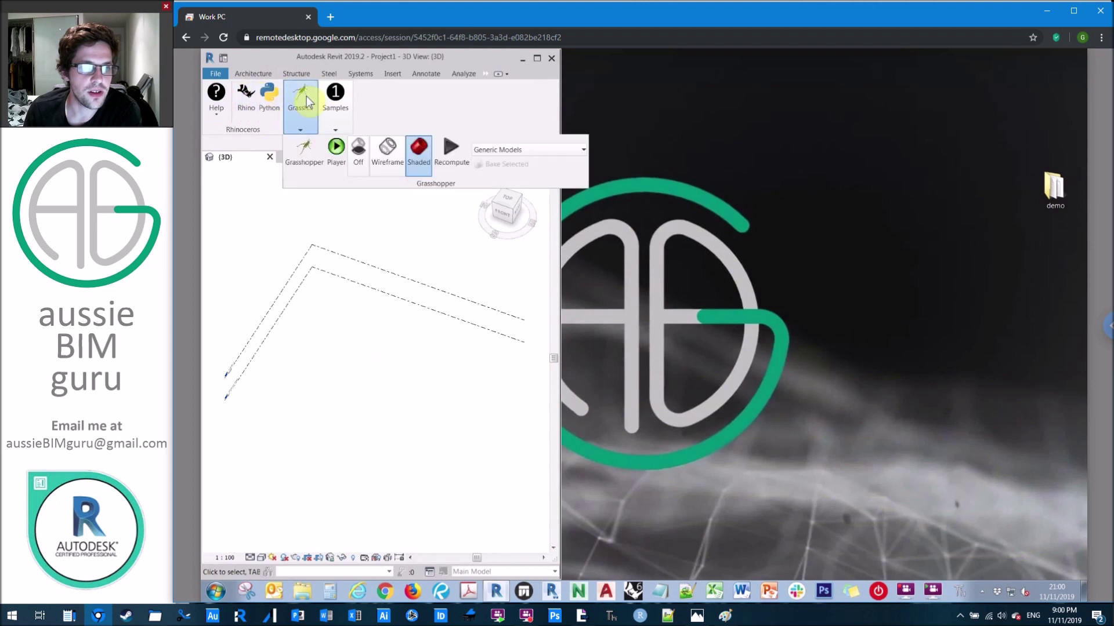
left_click(294, 153)
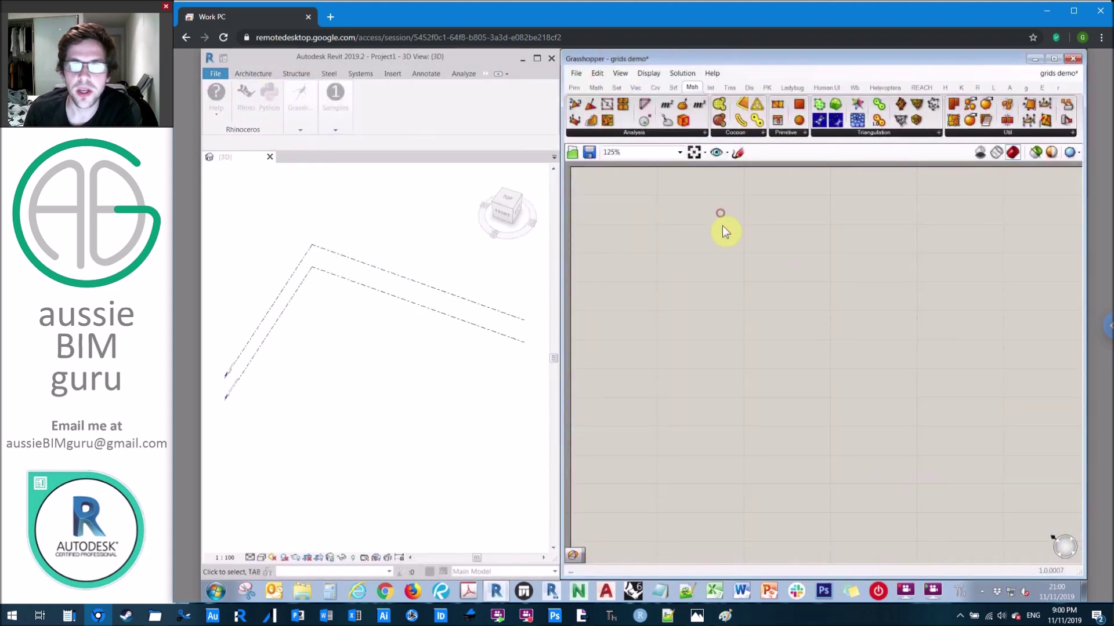
- Add a number slider ranging from 2 to 15 with value 5 and name it H Count
double_click(734, 284)
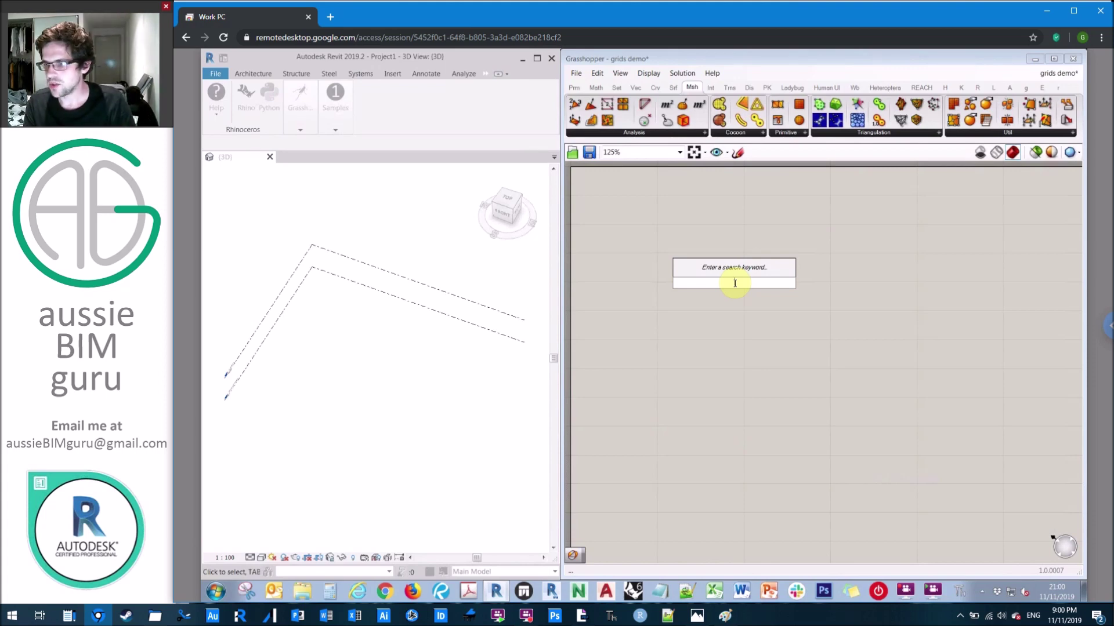
type("2")
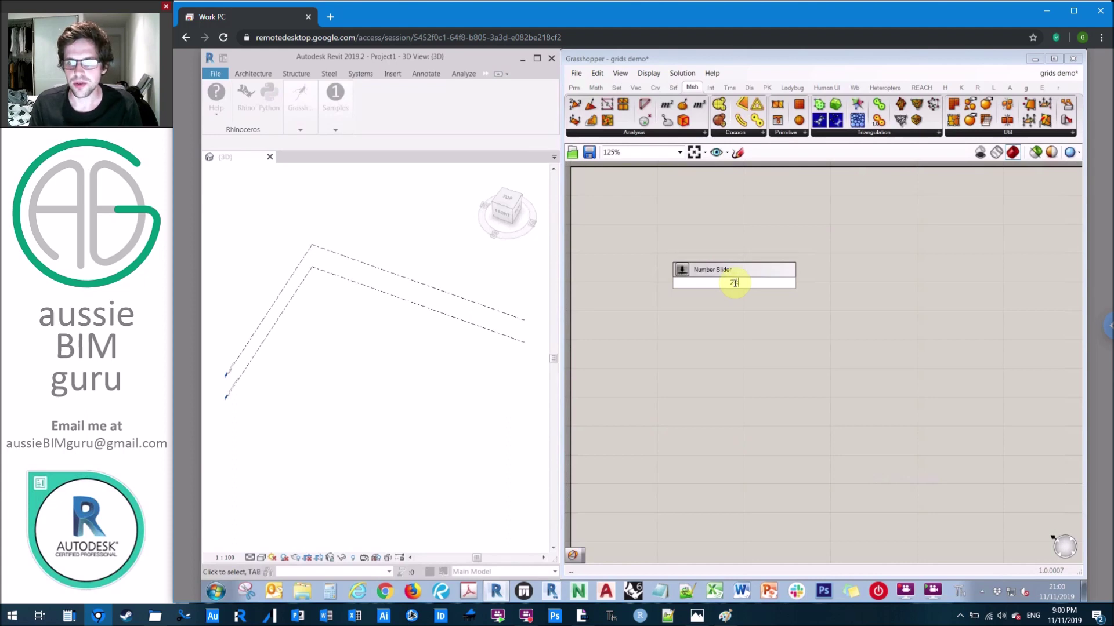
type("<5<15")
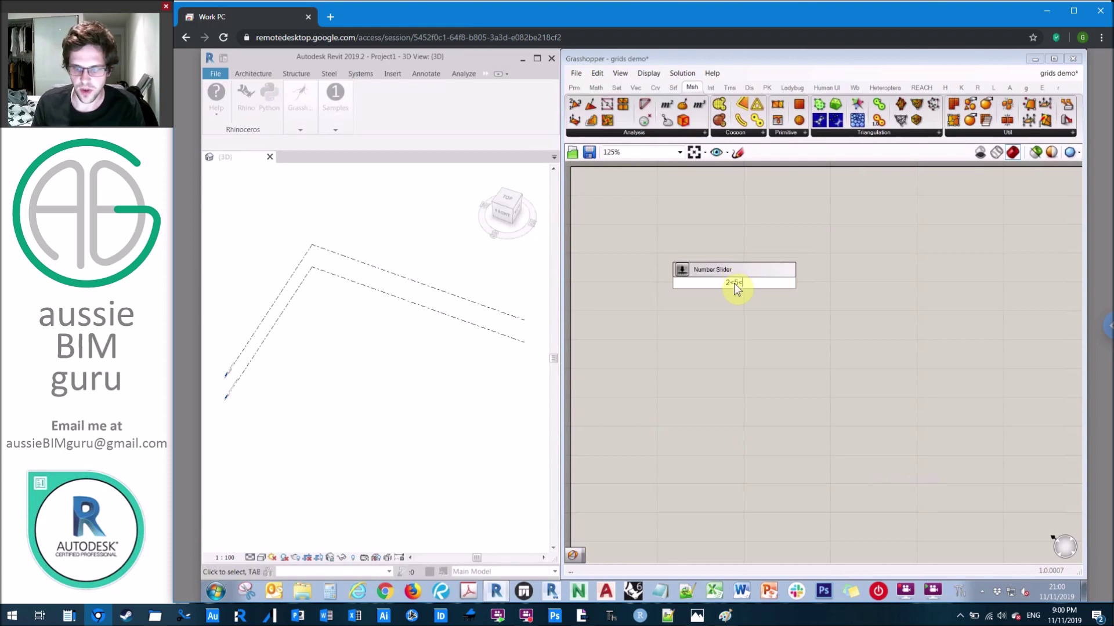
key("Return")
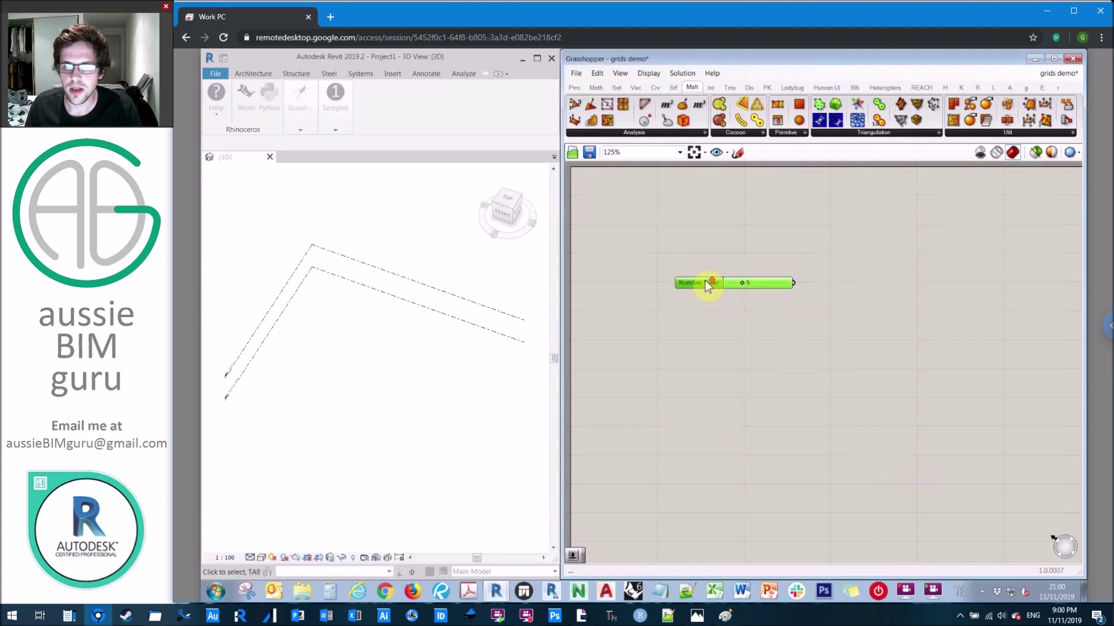
scroll(704, 280, "up", 4)
right_click(705, 280)
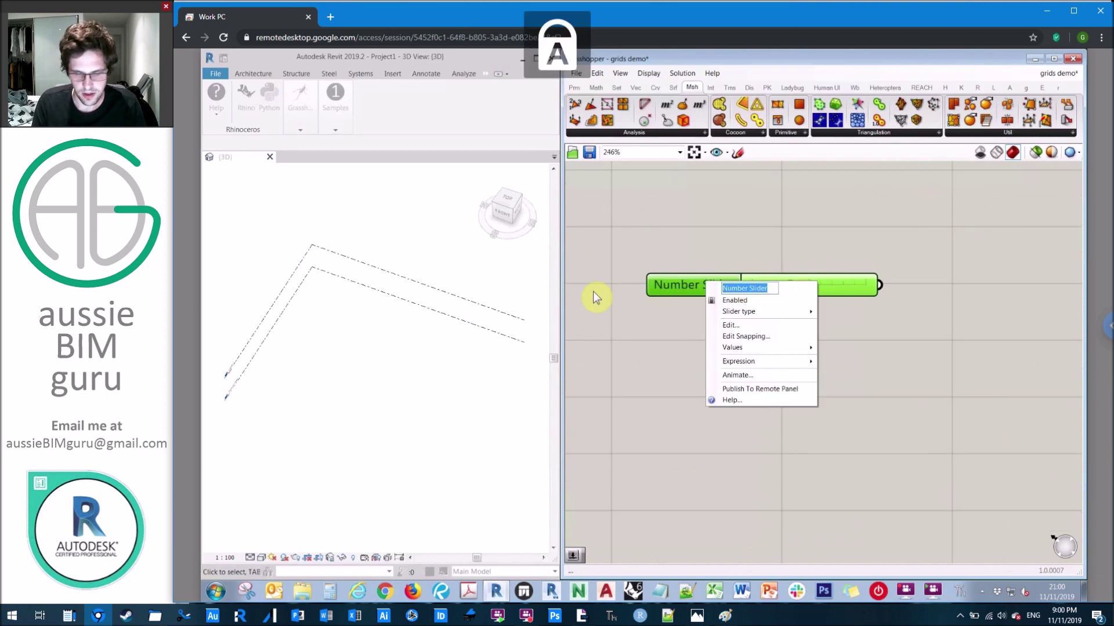
type("H Count")
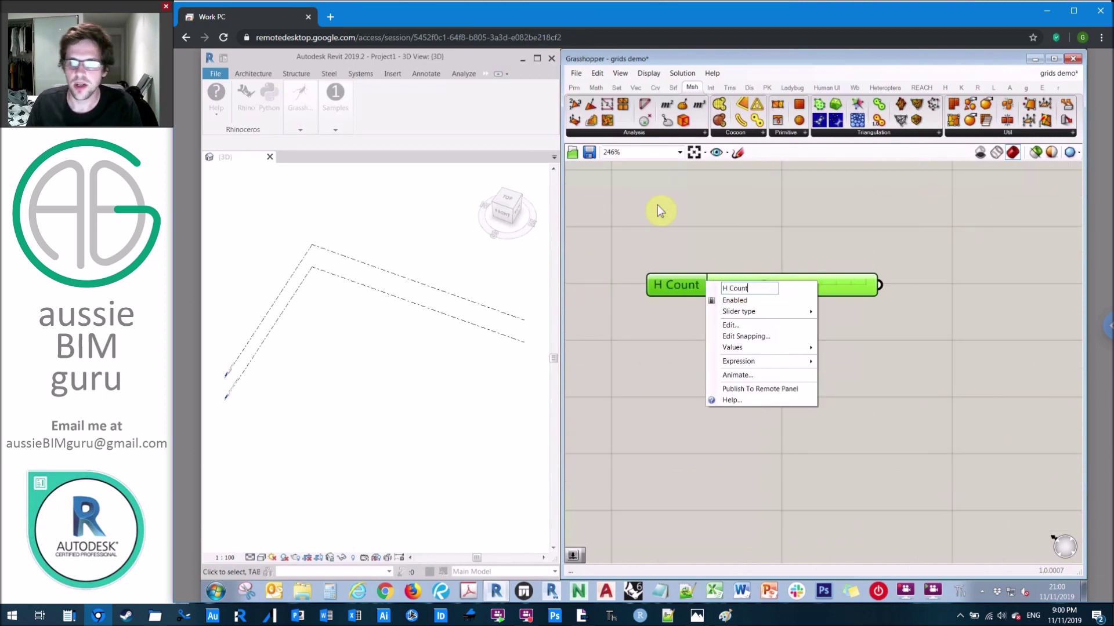
left_click(660, 204)
- Duplicate the H Count slider, place the copy below the original, and rename it V Count
left_click_drag(811, 341, 731, 275)
key("ctrl+c")
key("ctrl+v")
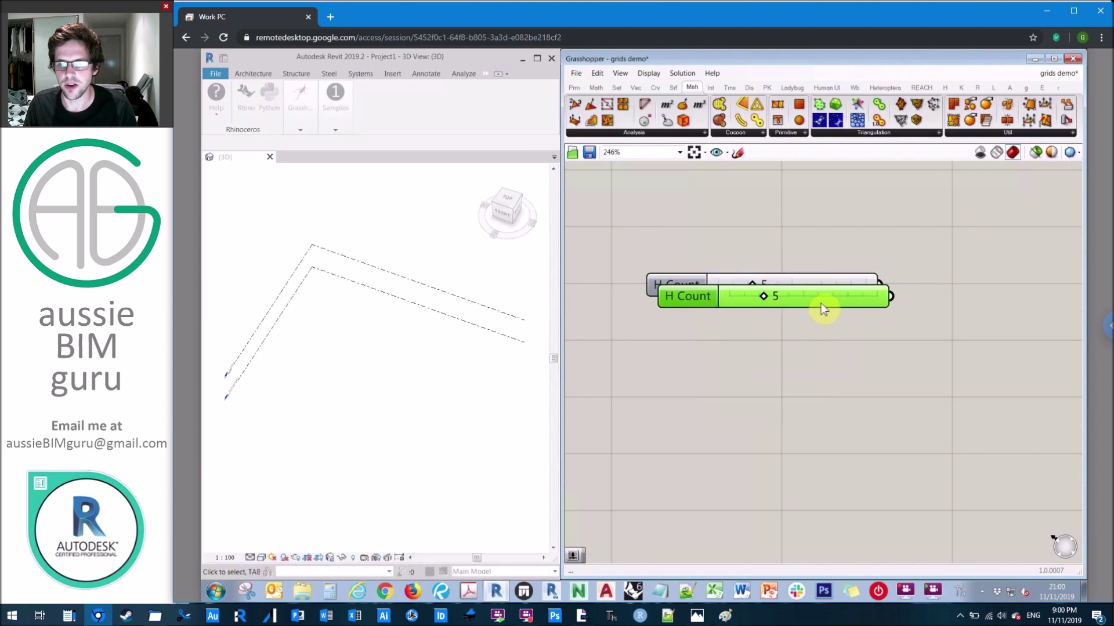
left_click_drag(825, 296, 817, 409)
right_click(672, 402)
right_click(671, 402)
type("V C")
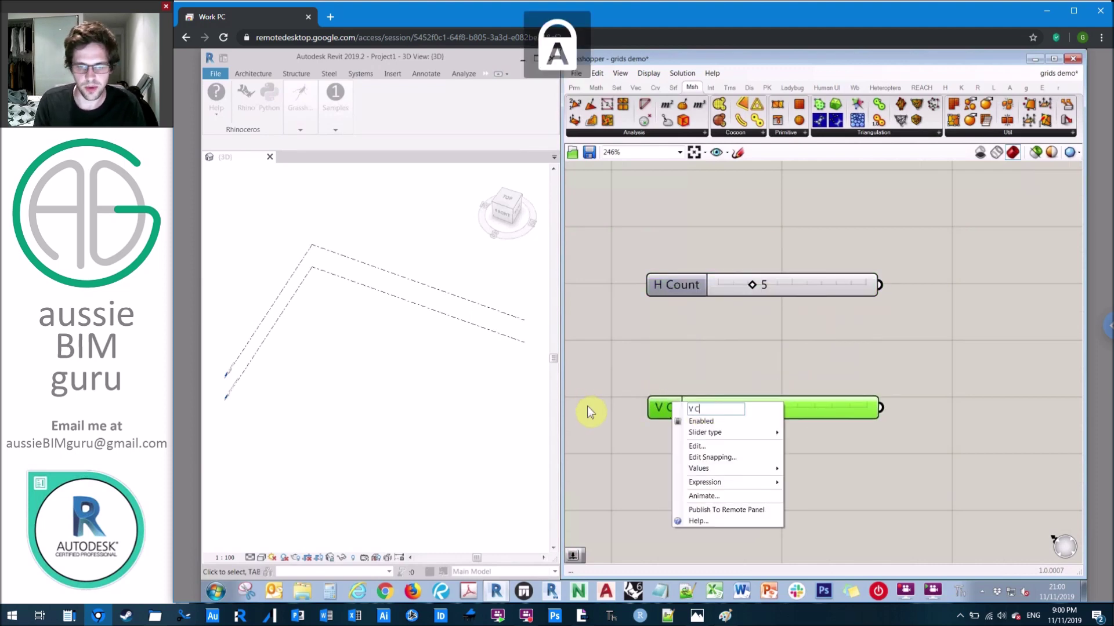
type("ount")
key("Return")
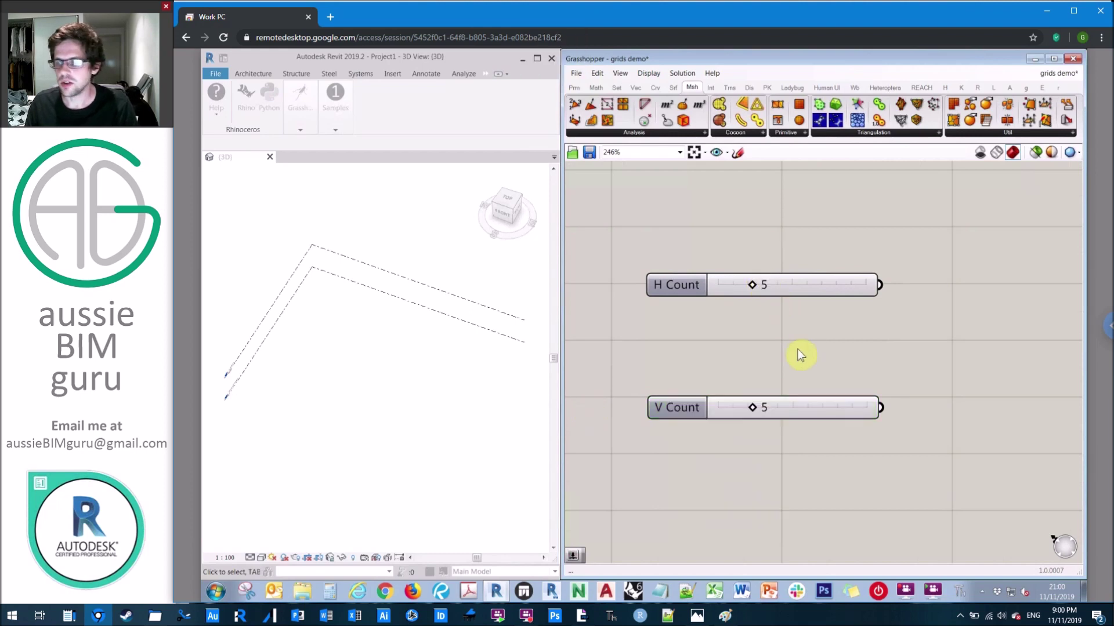
- Add a number slider ranging from 3000 to 15000 with value 8000 just below the H Count slider
left_click(686, 293)
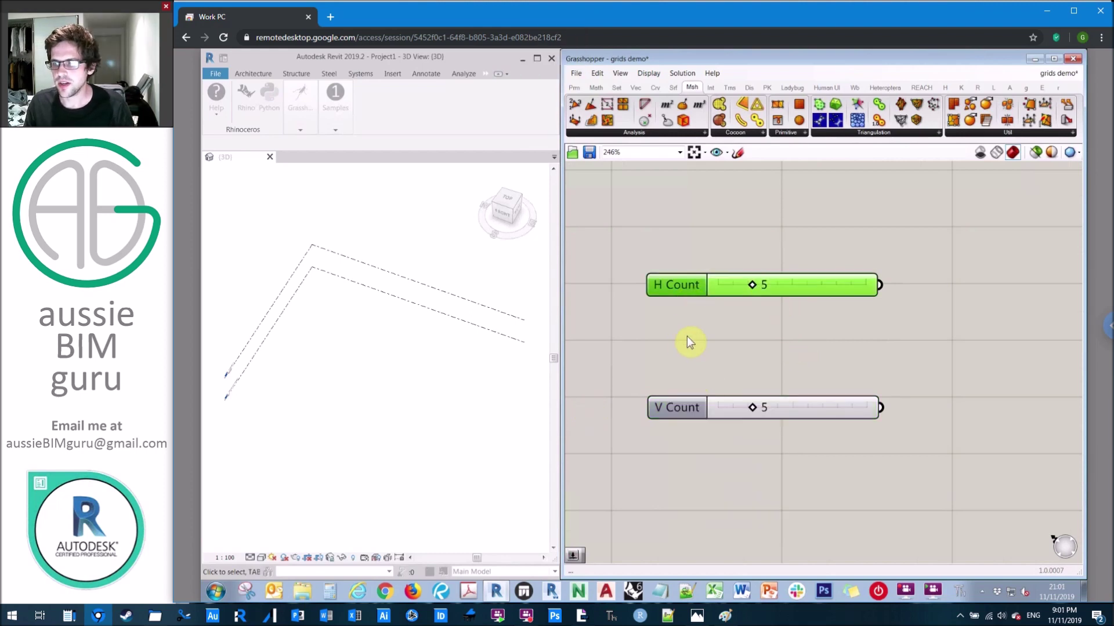
double_click(687, 336)
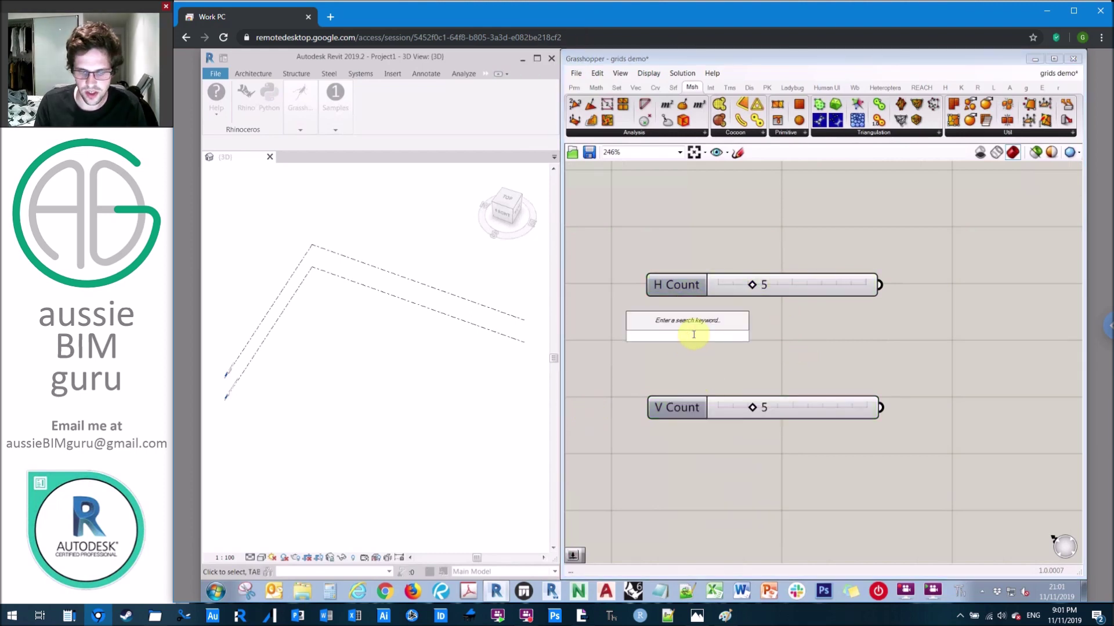
type("3000<8000<15000")
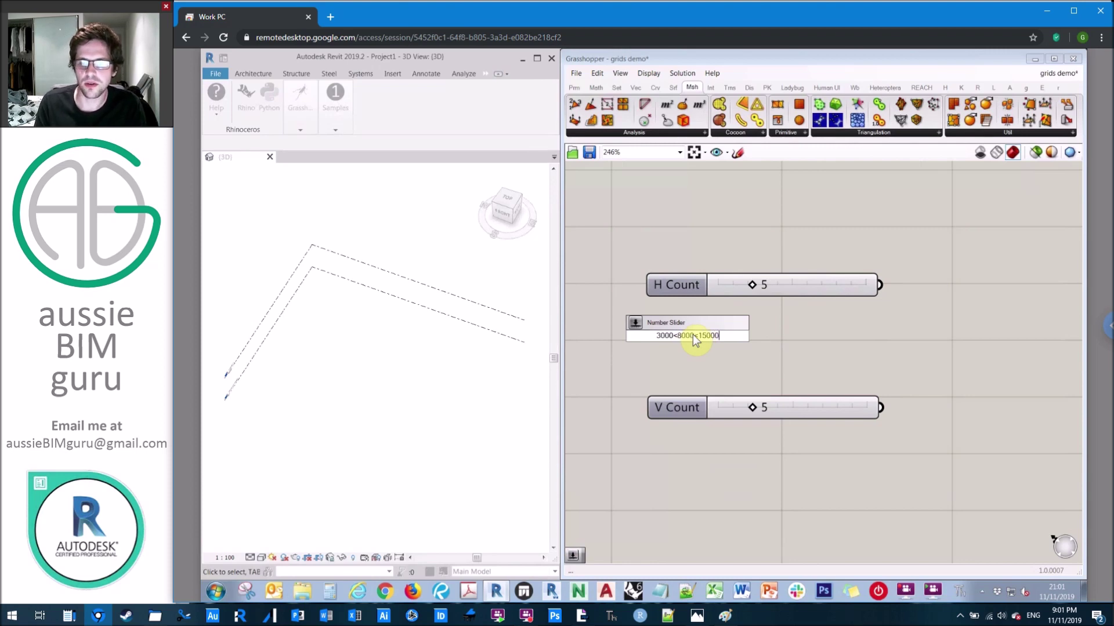
key("Return")
left_click_drag(609, 336, 678, 319)
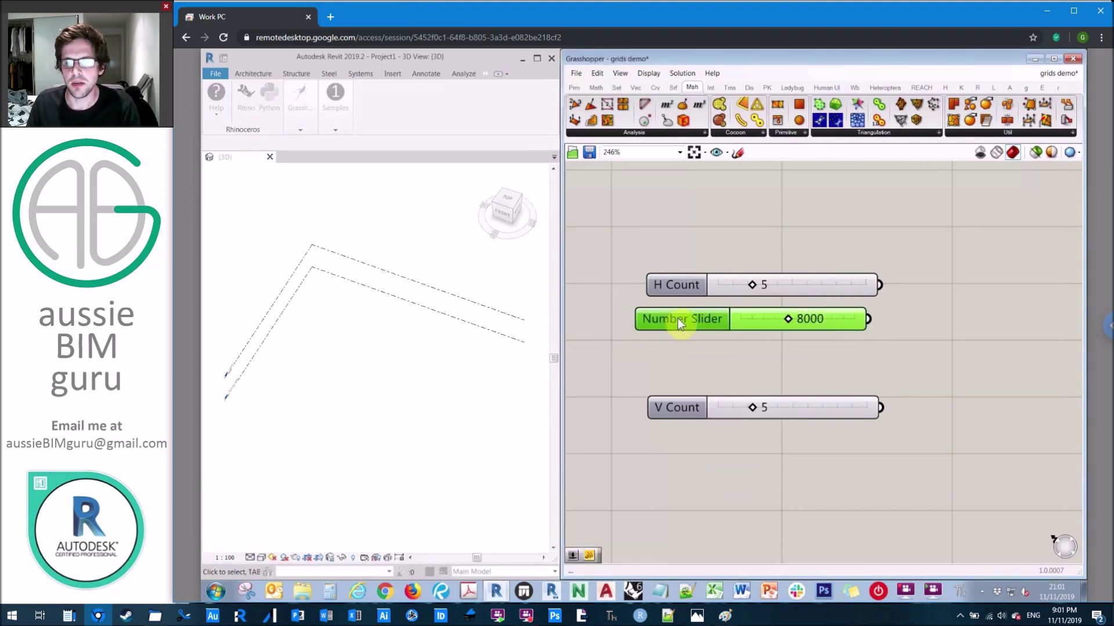
- Rename the 8000 slider H Spacing and line it up beneath H Count
right_click(678, 318)
key("Caps_Lock")
type("H")
key("Caps_Lock")
type("Spacing")
left_click(682, 325)
left_click_drag(682, 325, 690, 318)
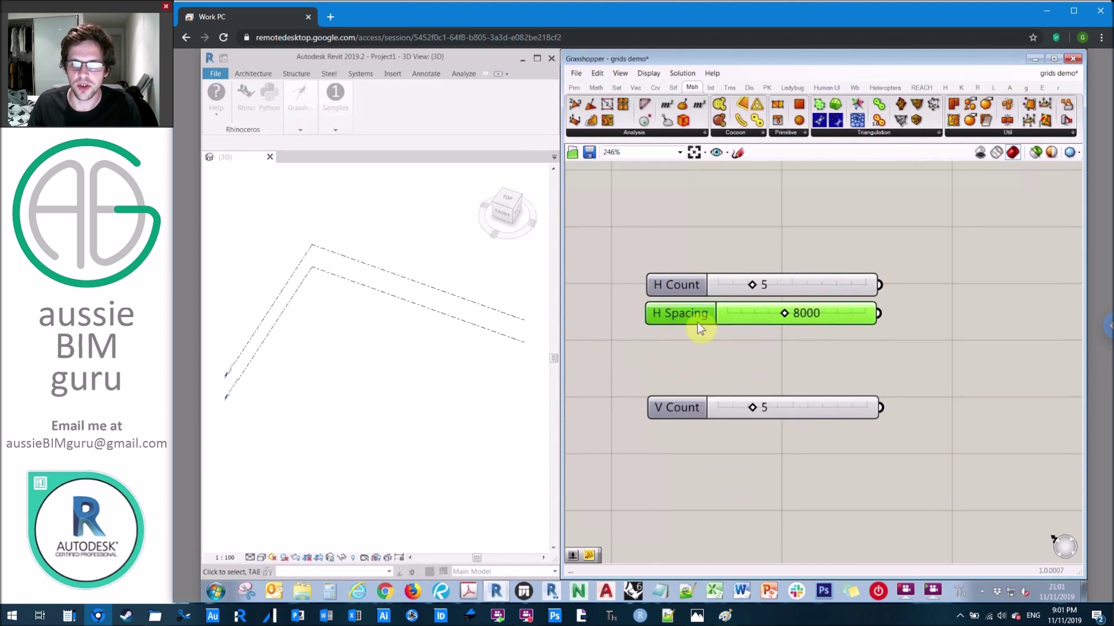
- Duplicate the H Spacing slider, place the copy beneath V Count, and rename it V Spacing
key("ctrl+c")
key("ctrl+v")
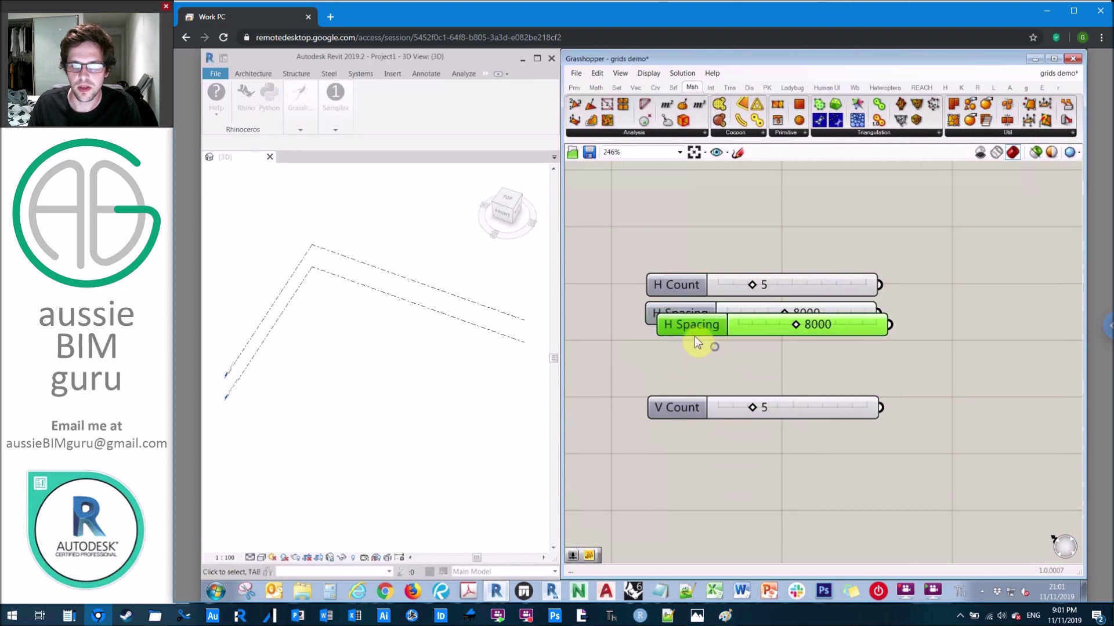
left_click_drag(673, 330, 671, 444)
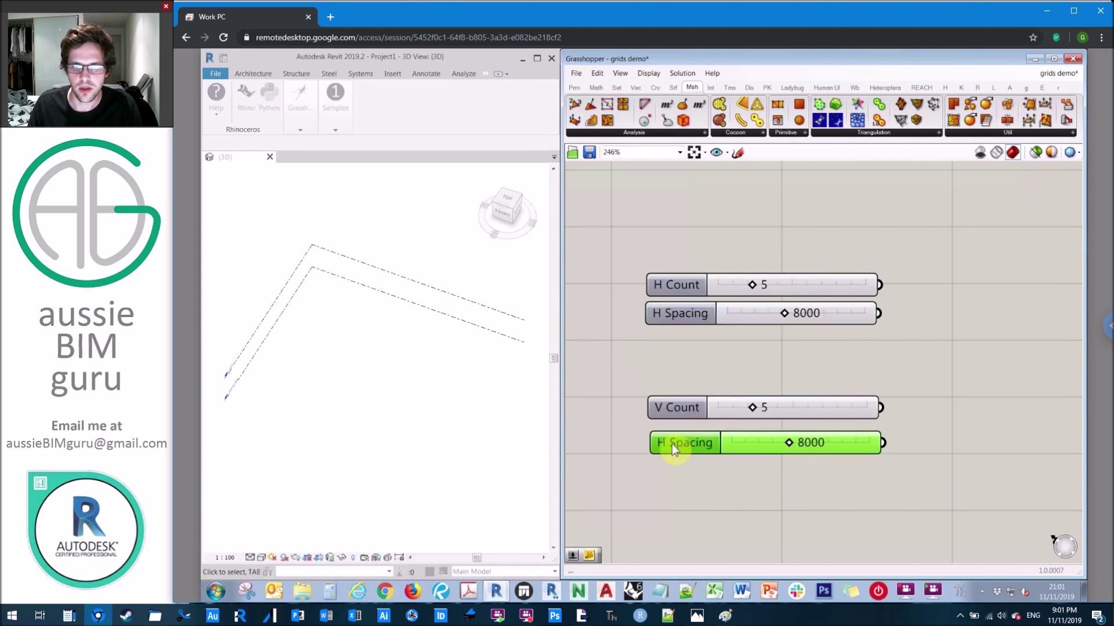
right_click(671, 444)
key("BackSpace")
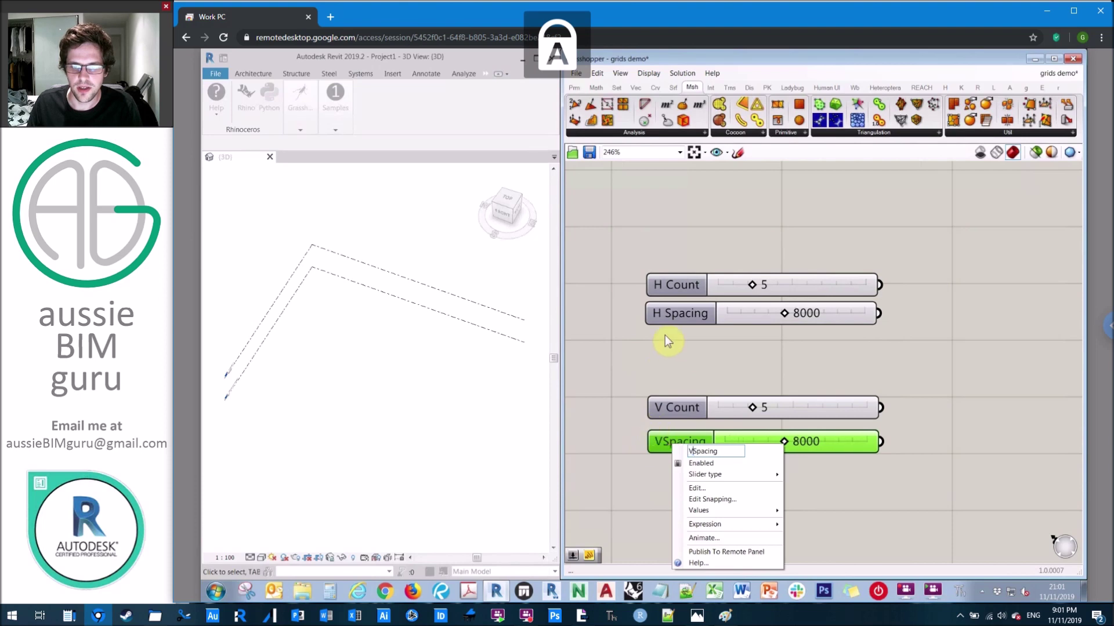
type("V")
key("Return")
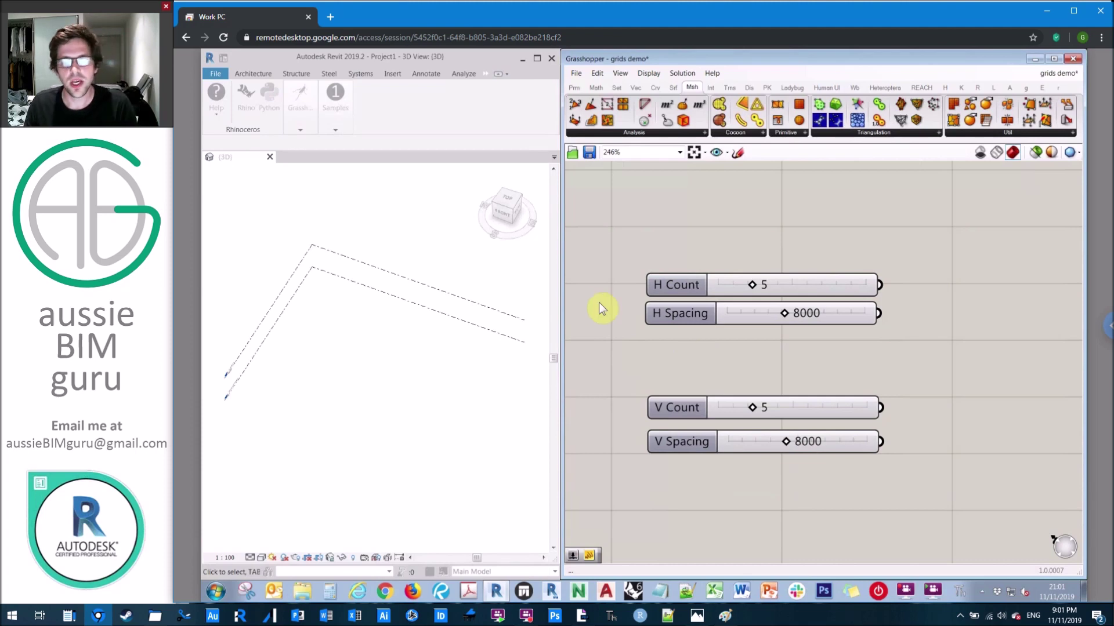
- Copy the V Spacing slider into the gap between the H and V sliders and set the copy's value to 3000
left_click(687, 450)
left_click_drag(686, 450, 684, 363, "alt")
right_click(684, 363)
mouse_move(758, 429)
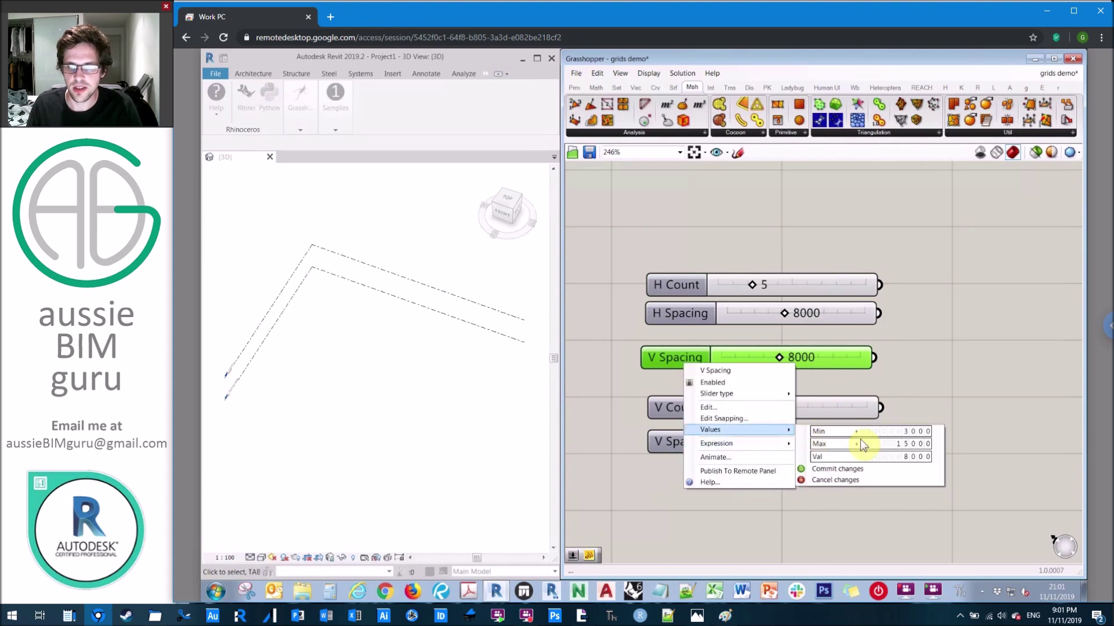
left_click(870, 456)
type("3000")
key("Return")
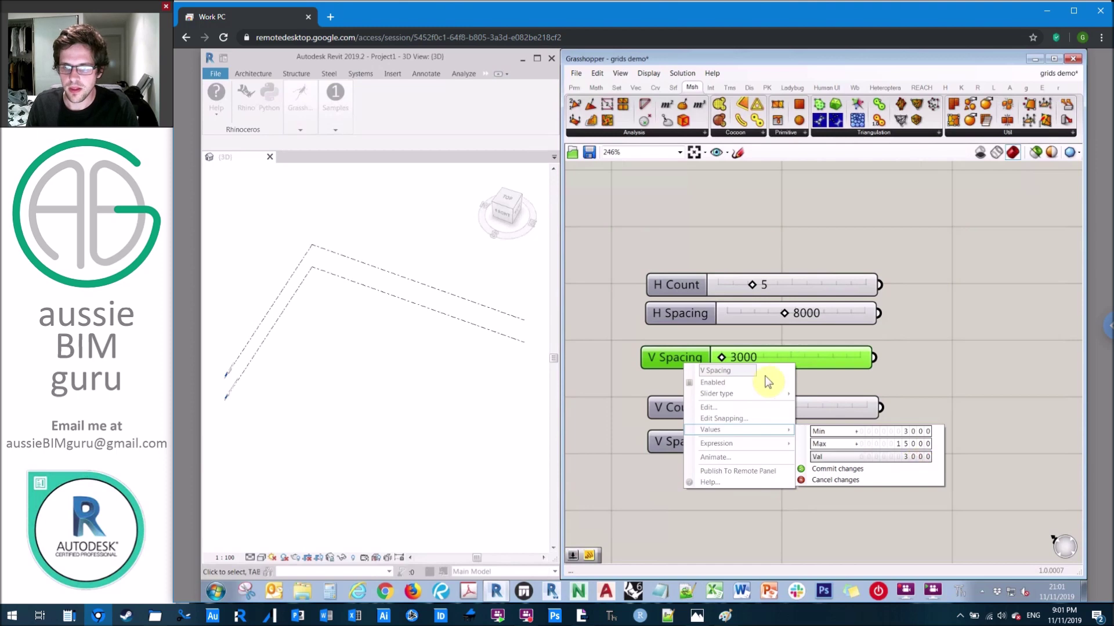
- Rename the 3000 slider between the H and V sliders to Grid extension
right_click(656, 358)
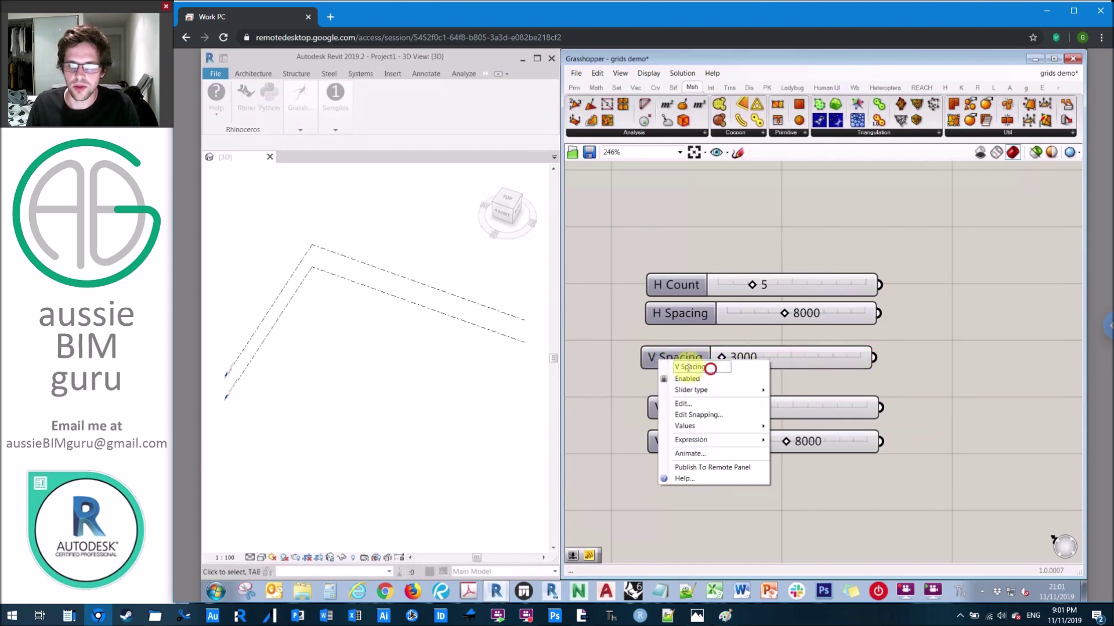
key("ctrl+a")
type("g")
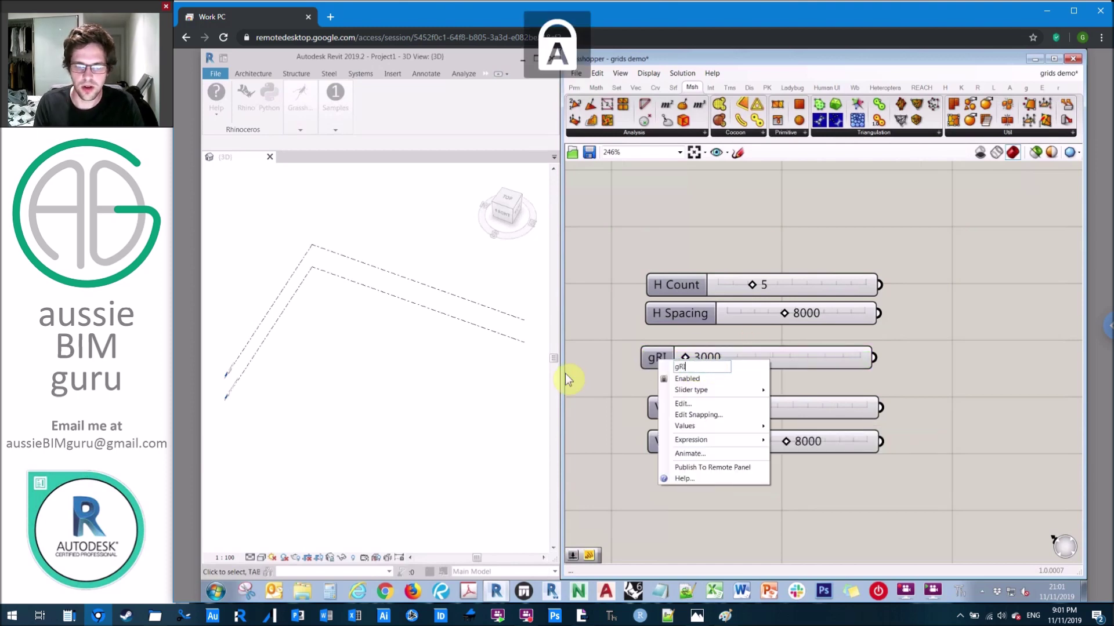
type("ri")
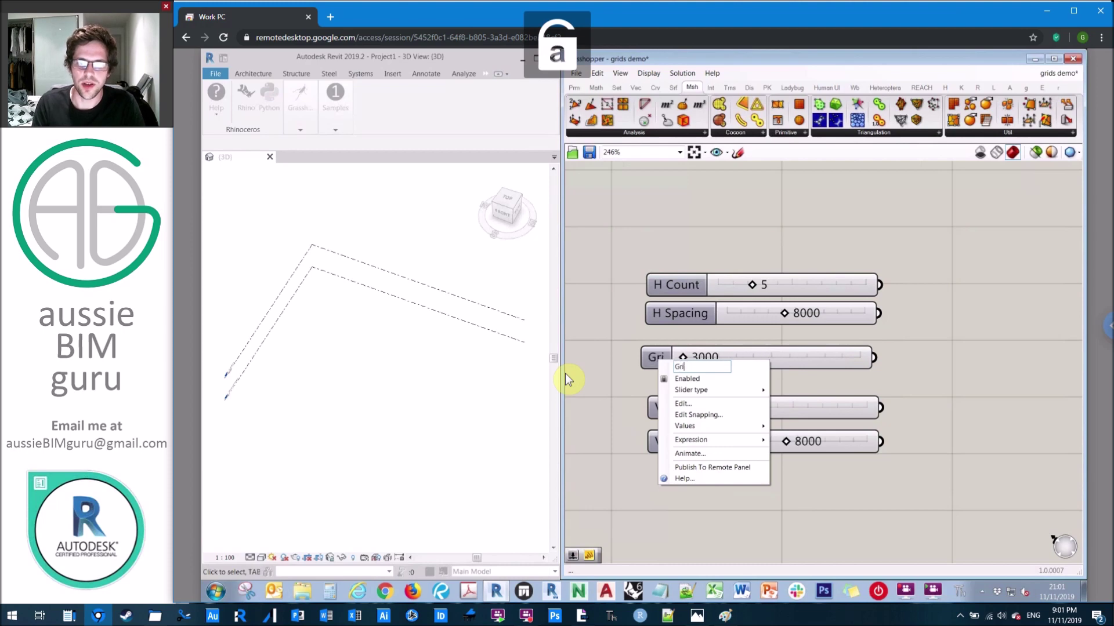
type("d extension")
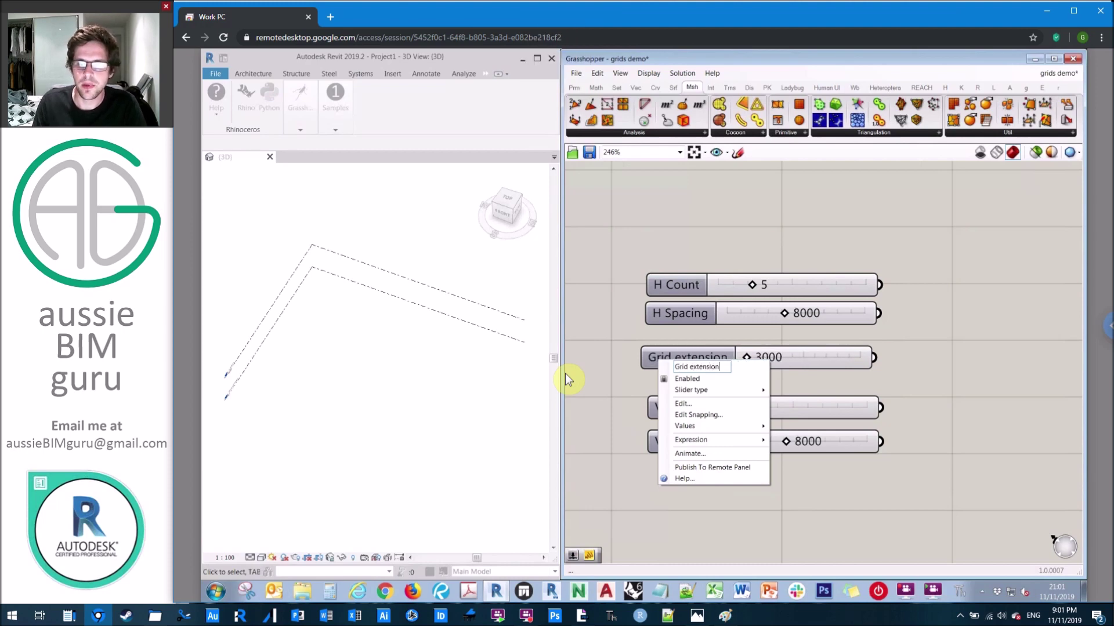
left_click(946, 434)
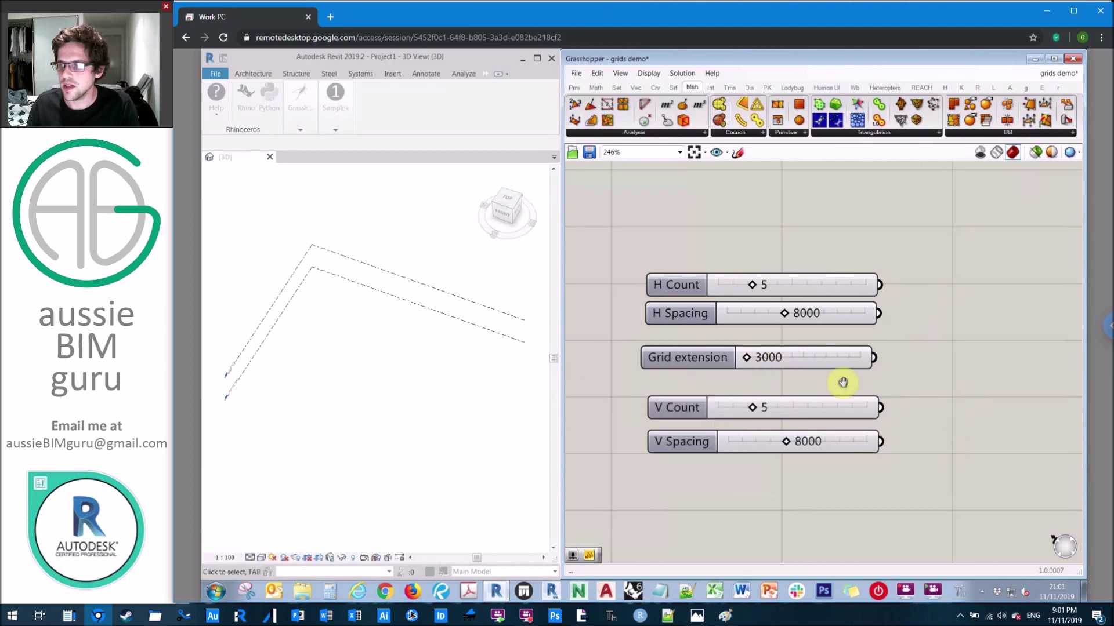
- Add a Construct Point component to the canvas beside the sliders
scroll(843, 376, "down", 2)
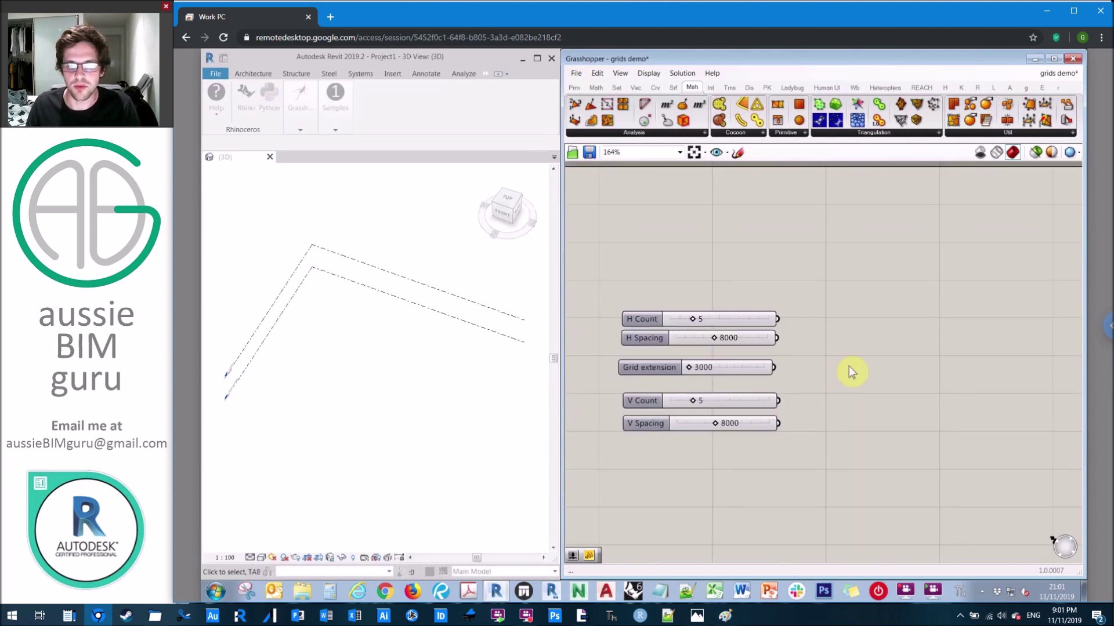
double_click(848, 366)
type("xyz")
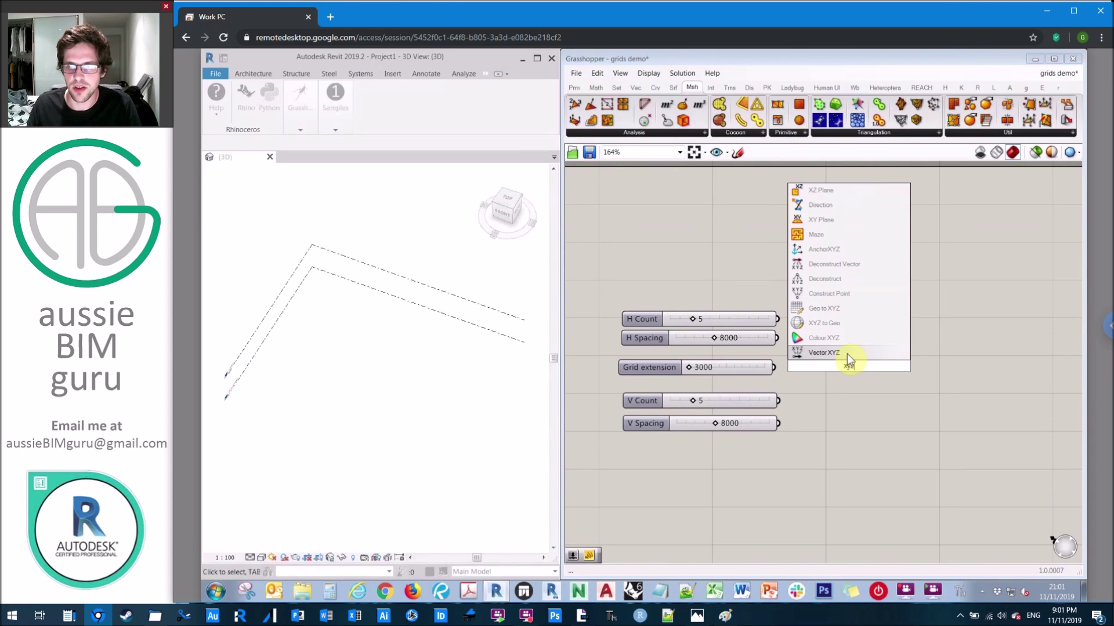
left_click(842, 296)
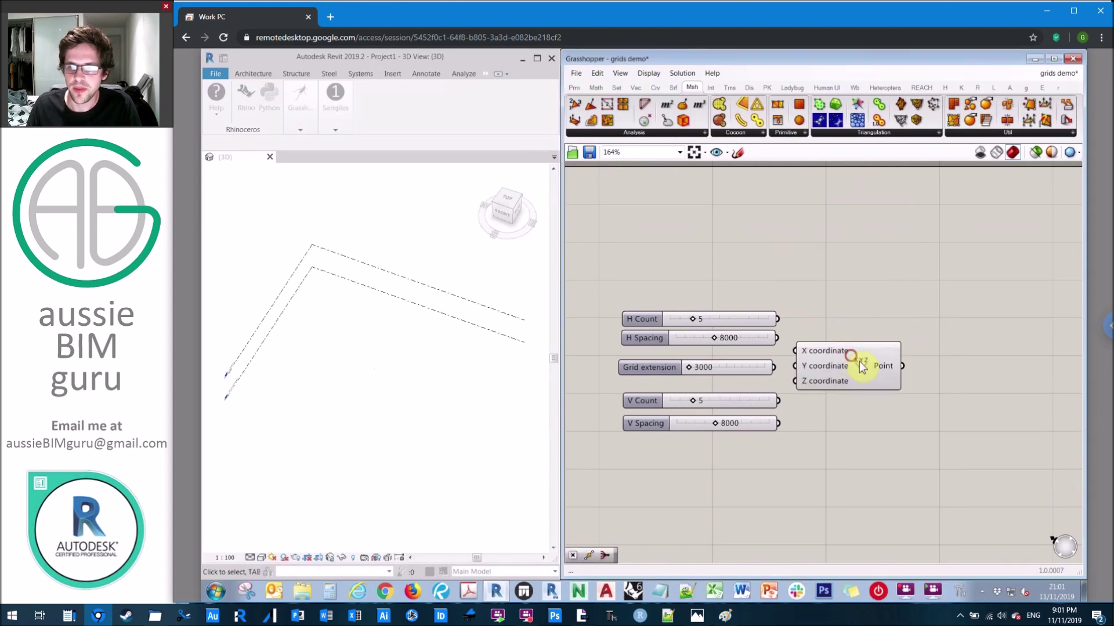
left_click_drag(858, 361, 875, 370)
- Switch to Revit for a closer look at the 3D view, and reopen the Grasshopper window
left_click(394, 377)
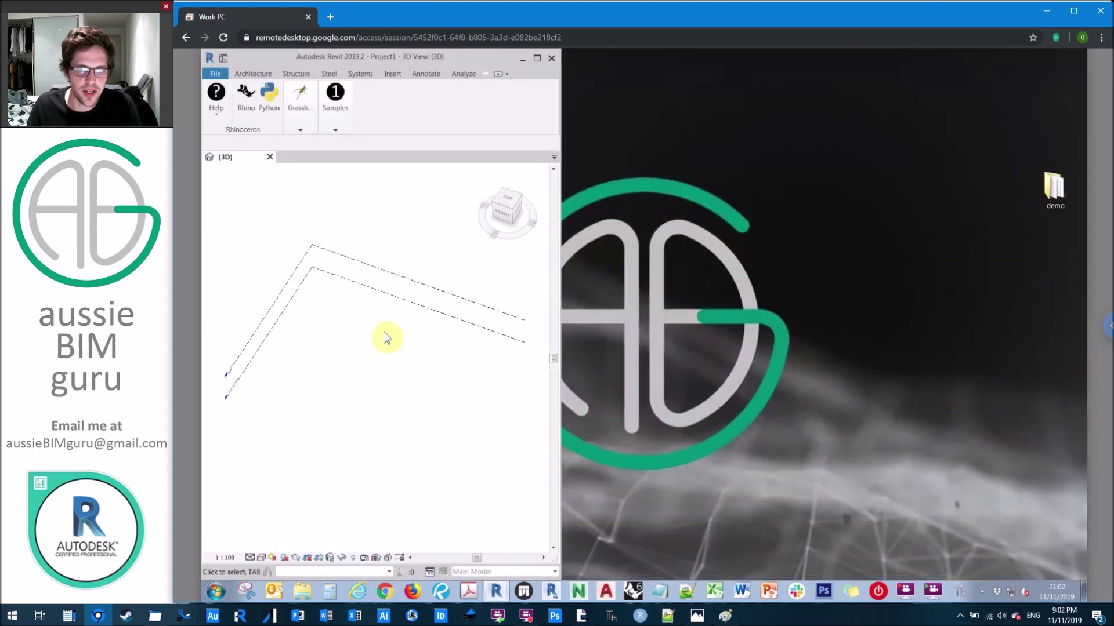
scroll(383, 372, "up", 2)
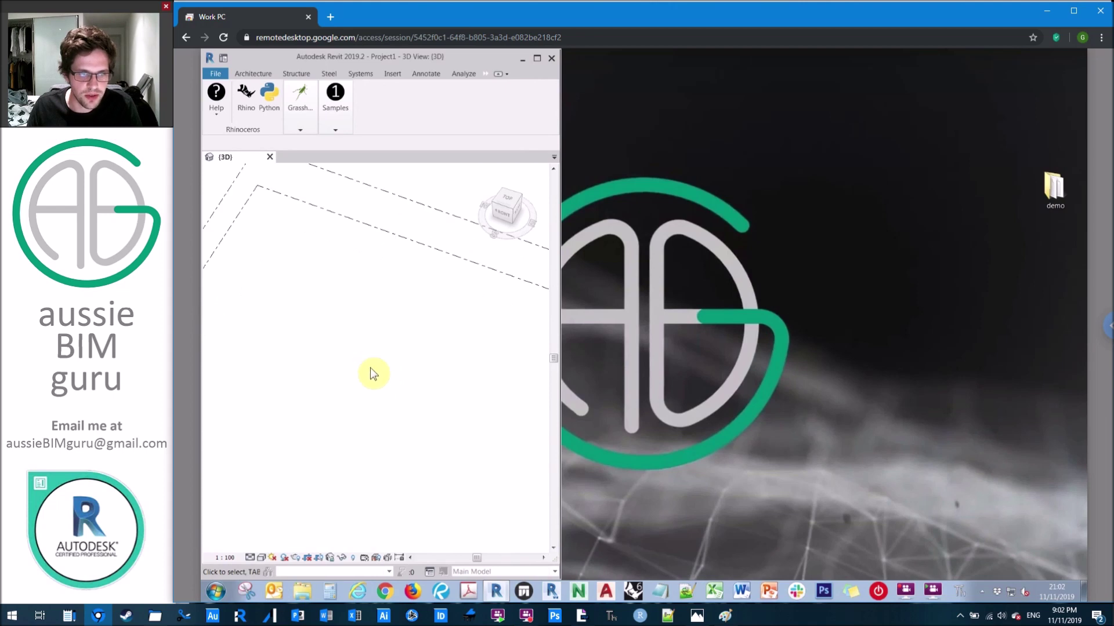
left_click(296, 132)
left_click(302, 152)
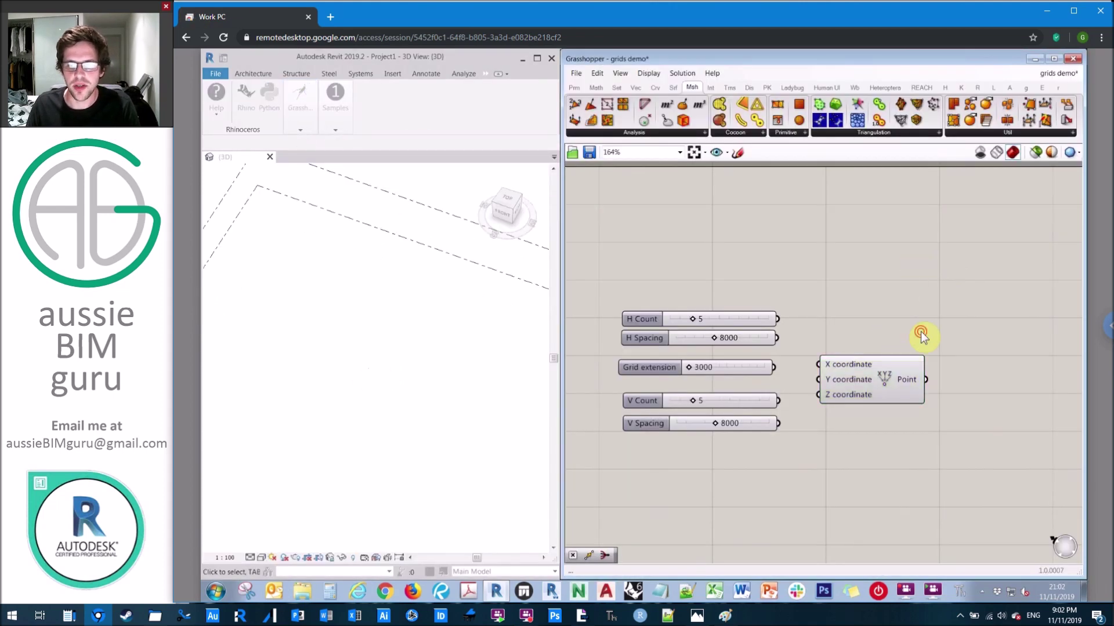
- Add a Circle CNR component beyond Construct Point and wire the Point output into its Center input
double_click(920, 332)
type("cnr")
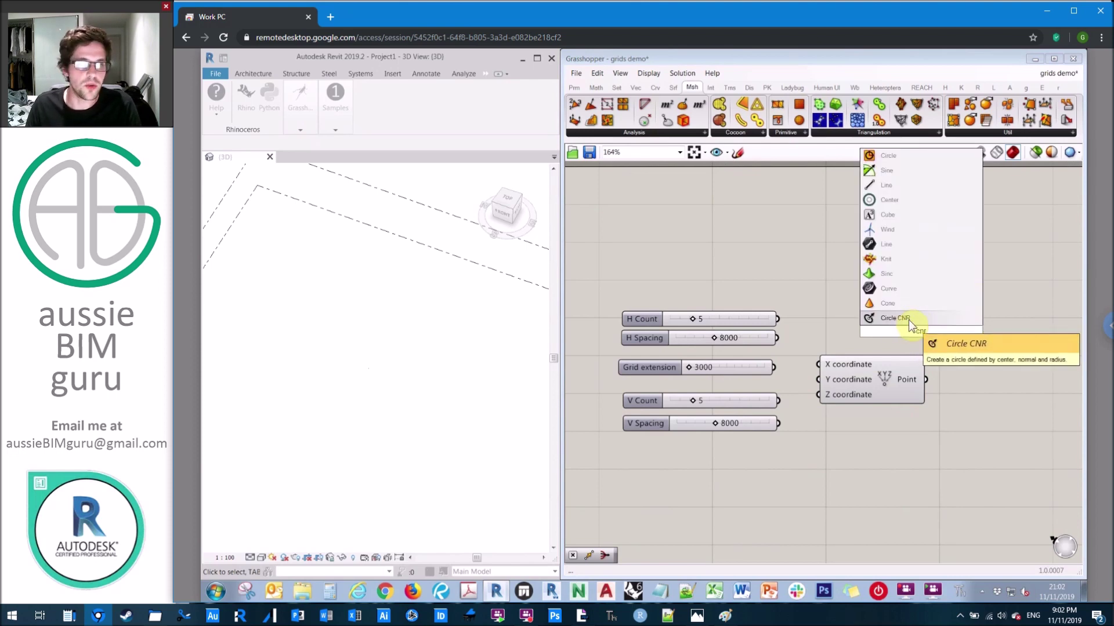
left_click(908, 319)
left_click_drag(916, 326, 1029, 322)
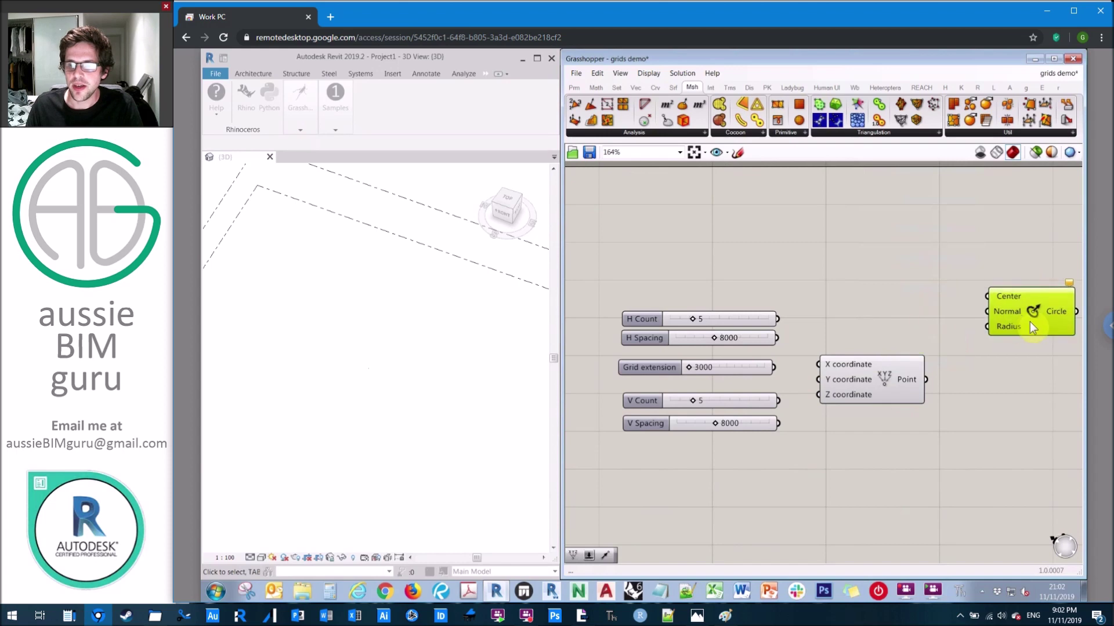
left_click_drag(926, 379, 990, 310)
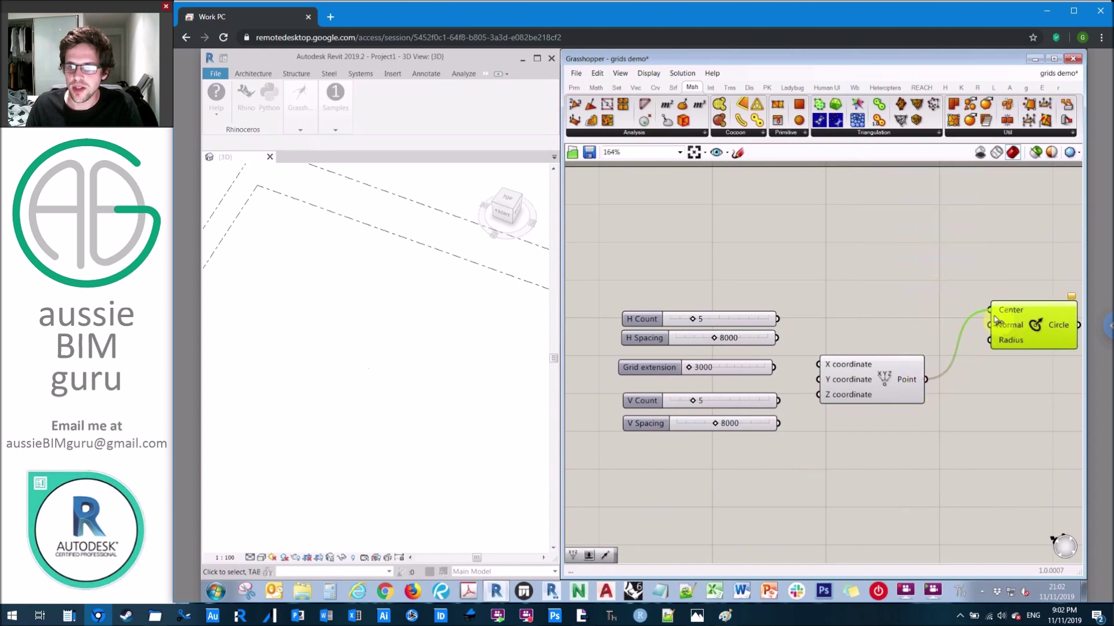
- Add a panel containing 1000 and wire it into the circle's Radius input
double_click(882, 311)
type("1000")
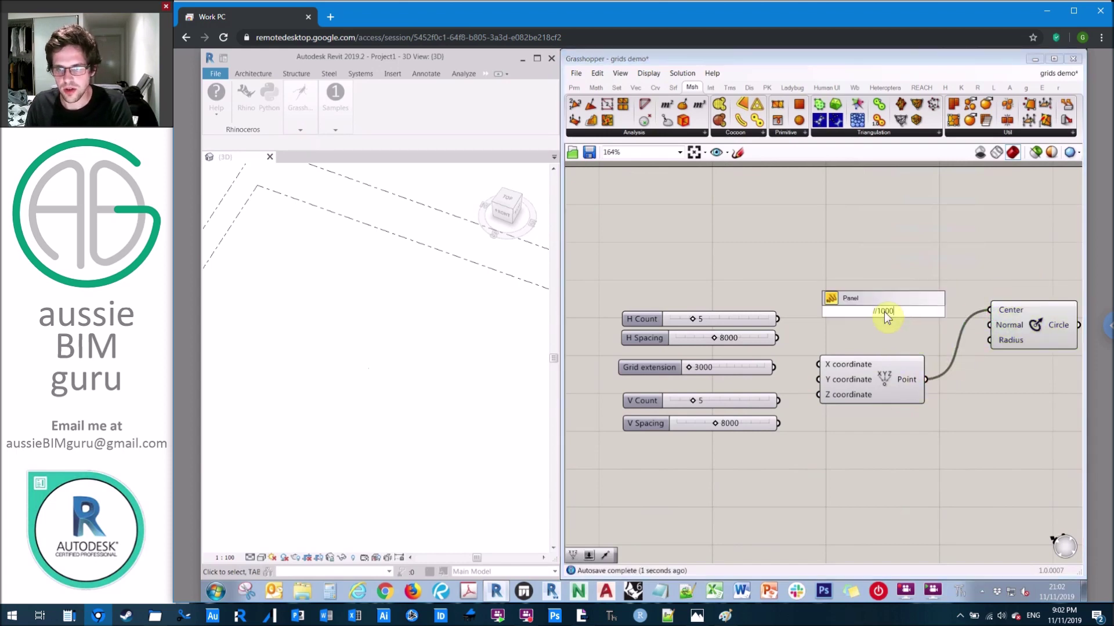
key("Return")
left_click_drag(904, 312, 990, 343)
- Hide the wire into the circle's Center input and move the circle and its panel above and left of the sliders
left_click(1007, 316)
right_click(1007, 312)
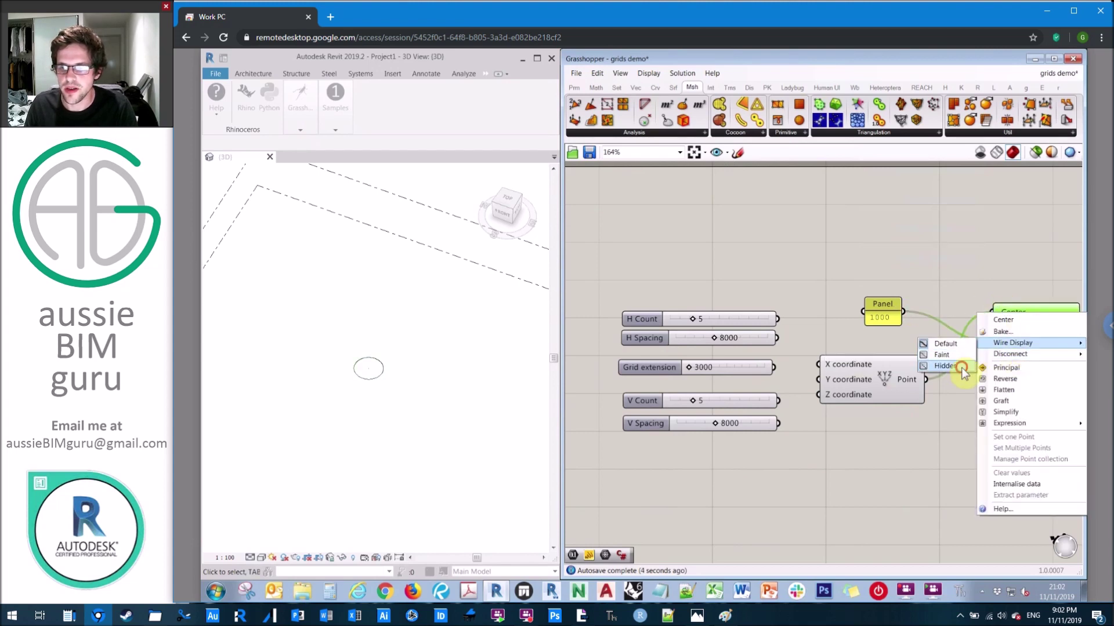
left_click(964, 383)
left_click_drag(1019, 276, 872, 349)
scroll(829, 274, "down", 5)
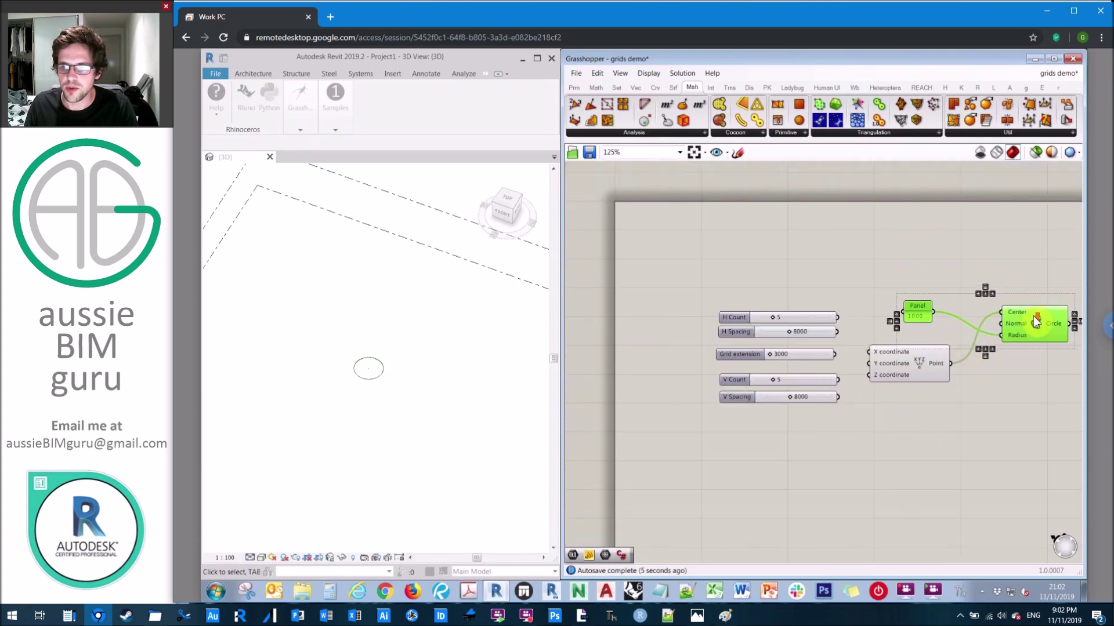
left_click(1011, 273)
right_click_drag(1008, 305, 873, 284)
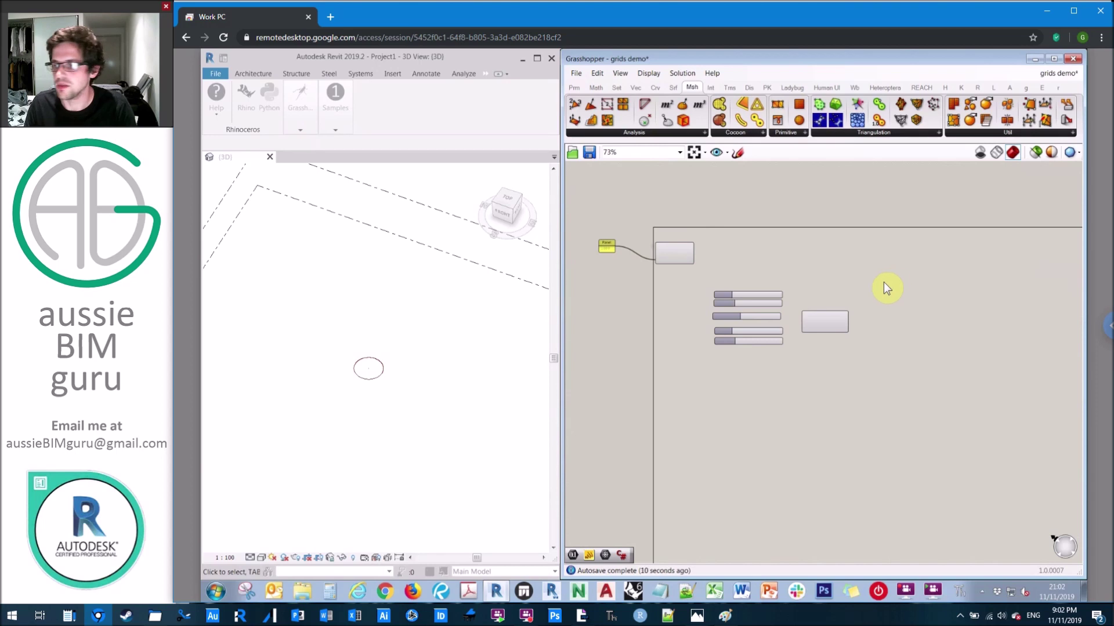
left_click(696, 615)
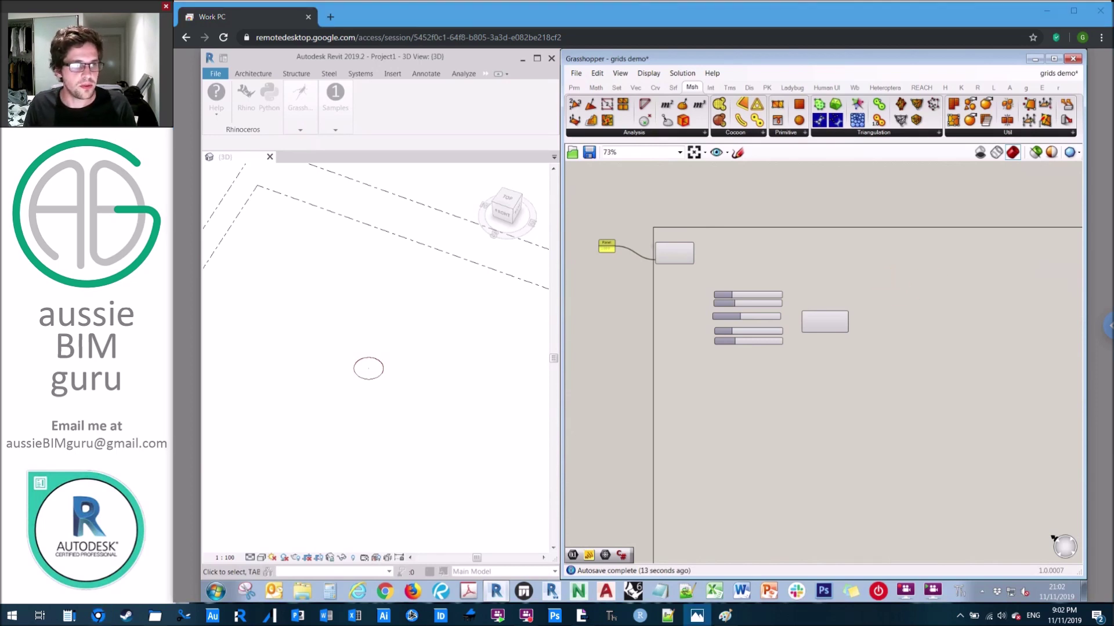
left_click(891, 272)
right_click_drag(908, 293, 851, 289)
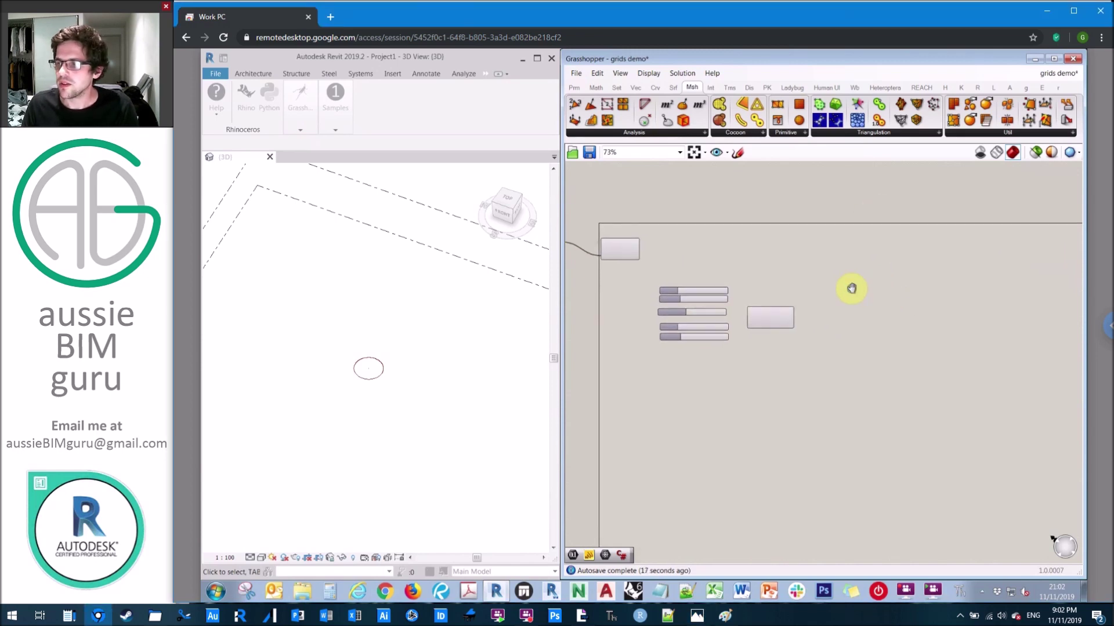
scroll(841, 279, "up", 2)
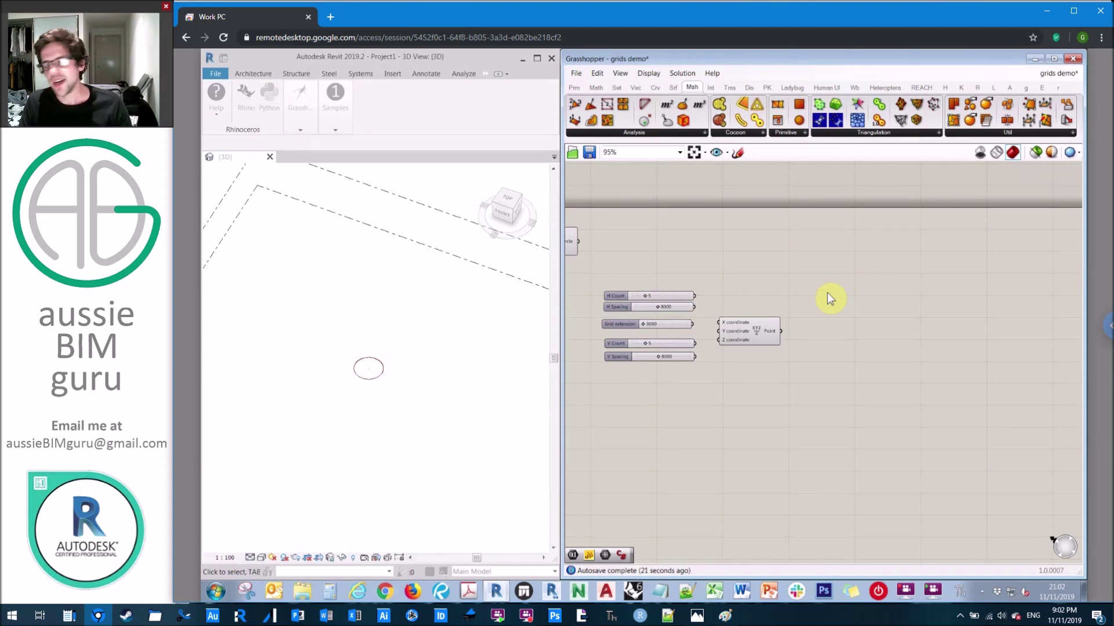
key("alt+Tab")
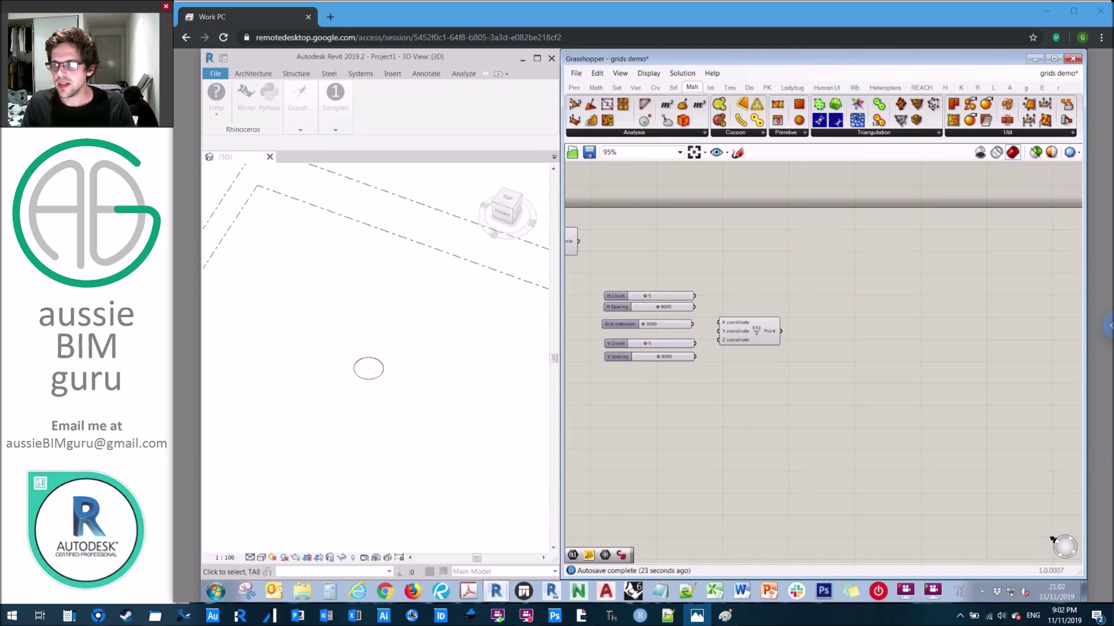
left_click(812, 298)
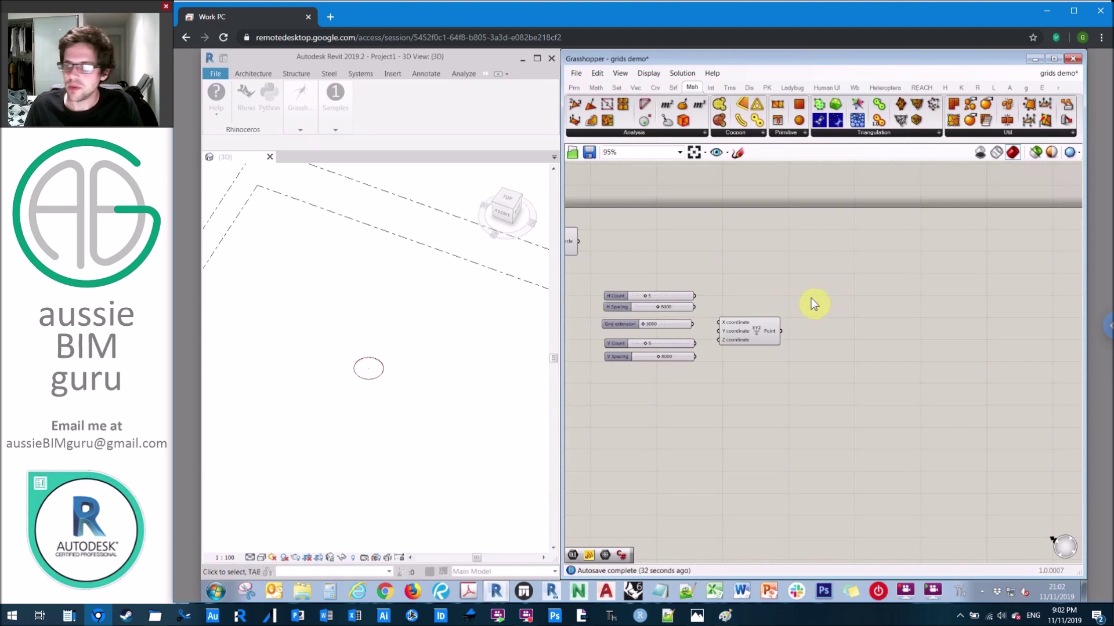
- Add a Unit X component above Construct Point, wire Grid extension into its Factor input, and nudge Construct Point clear
double_click(828, 300)
type("x")
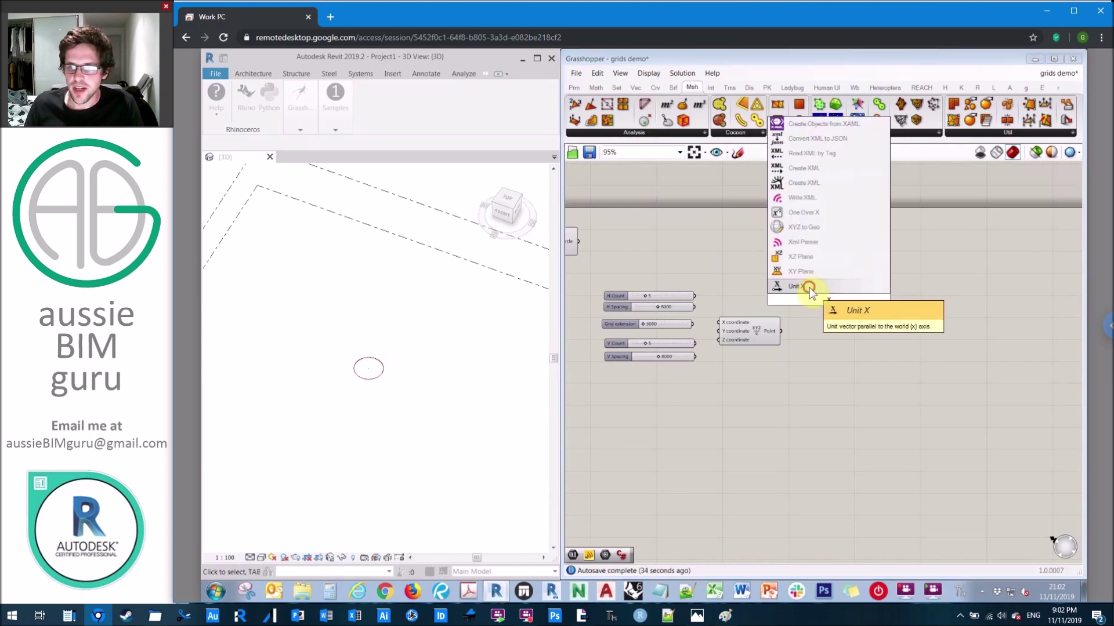
left_click(809, 287)
scroll(754, 253, "up", 2)
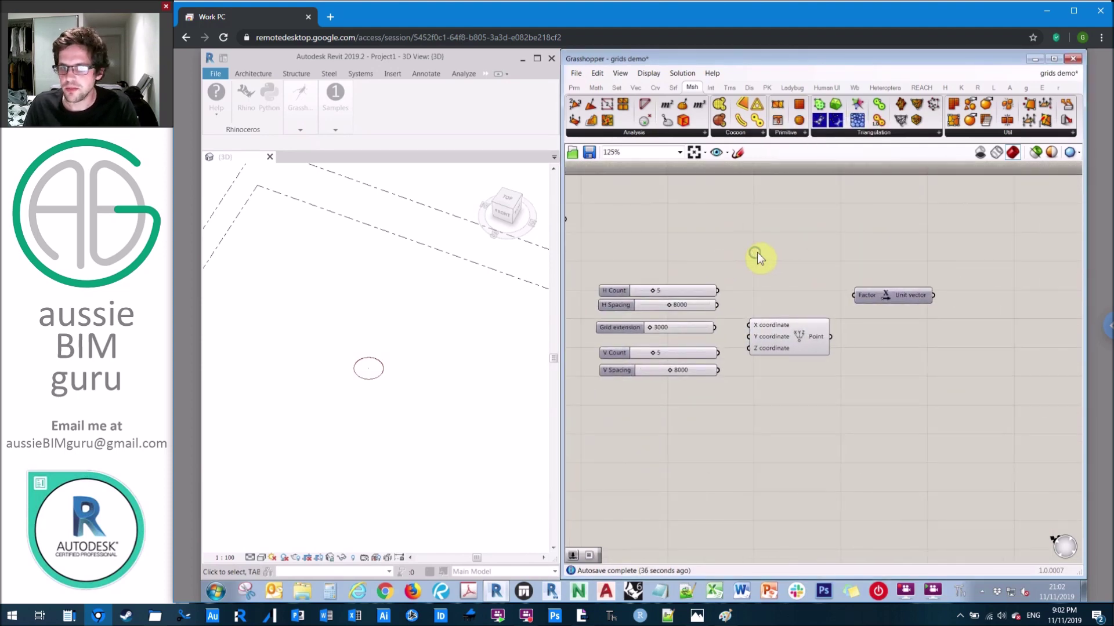
left_click_drag(713, 328, 874, 286)
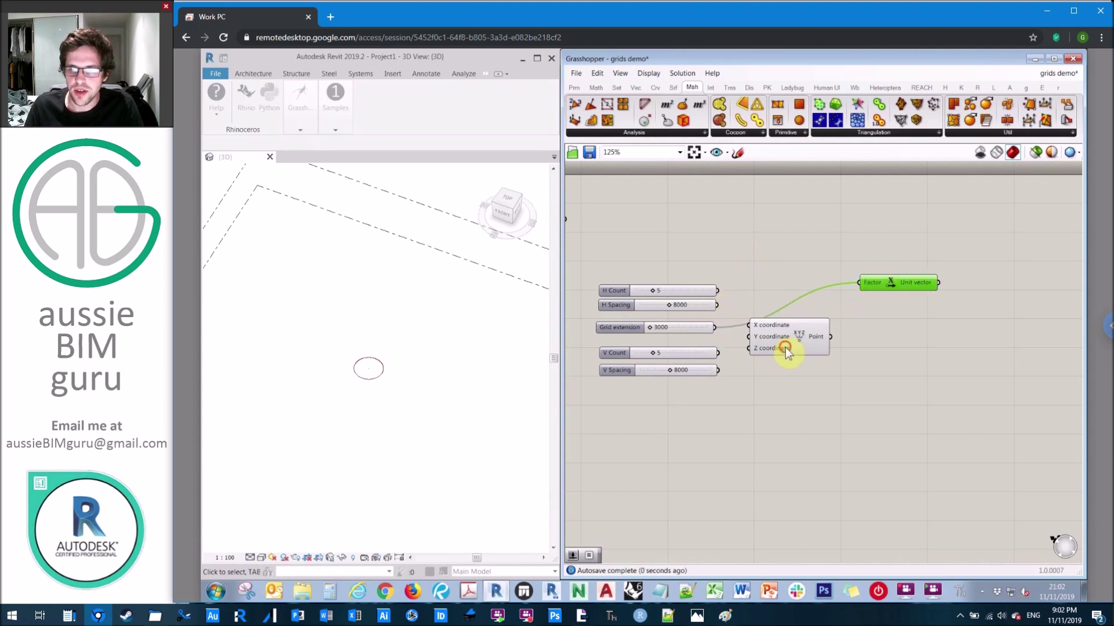
left_click_drag(785, 347, 794, 353)
left_click(943, 319)
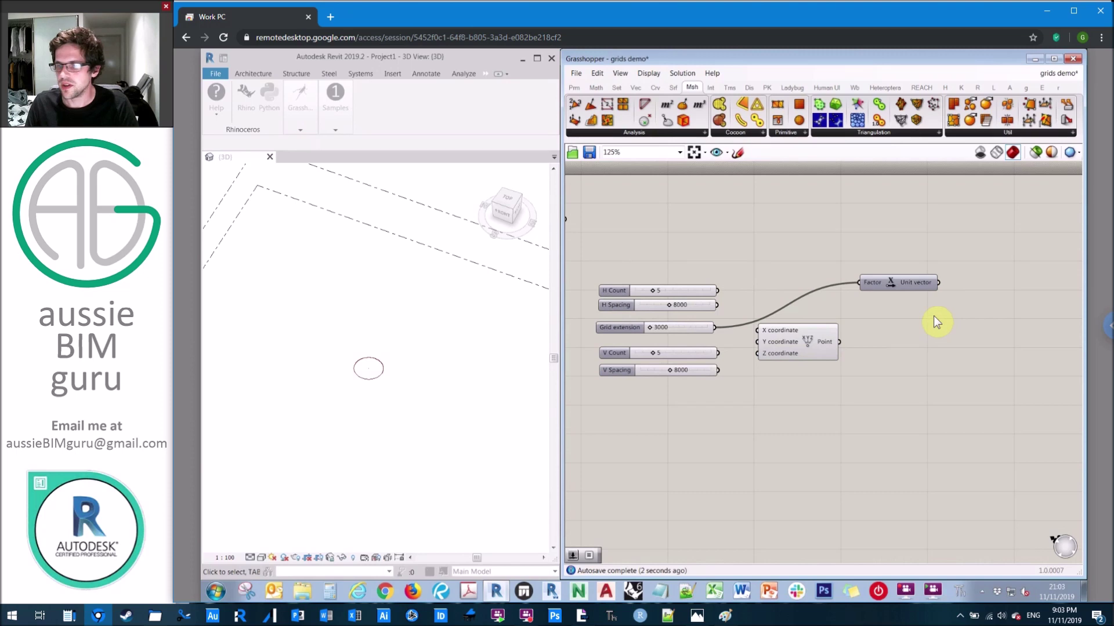
- Add a vector Reverse component directly beneath Unit X and feed it the unit vector
double_click(933, 316)
type("vector reverse")
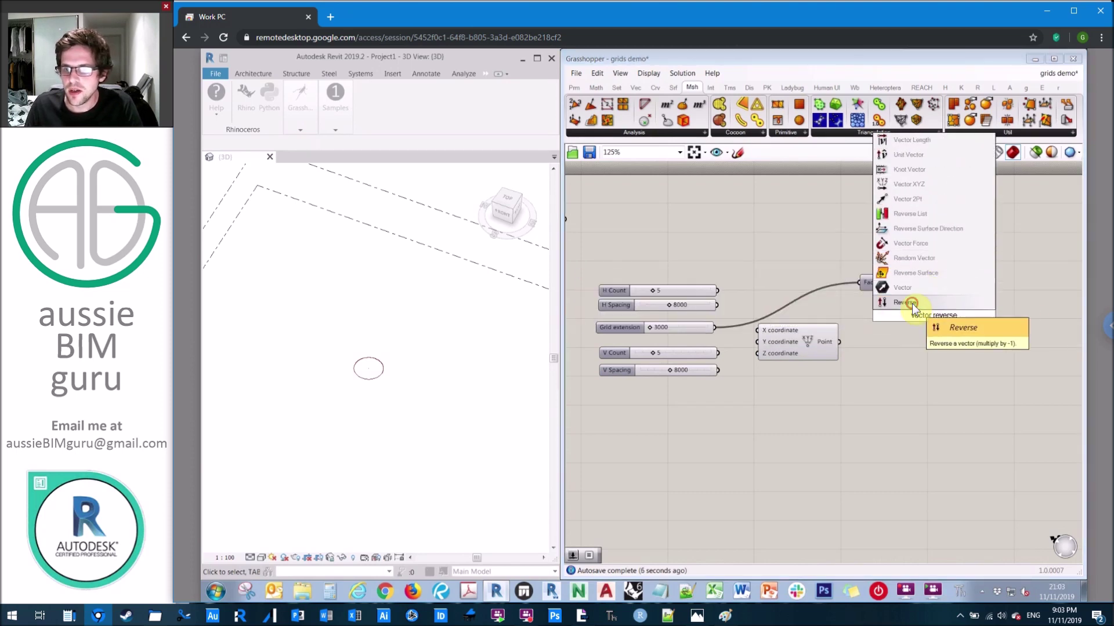
left_click(912, 302)
left_click_drag(915, 317, 878, 304)
left_click(983, 303)
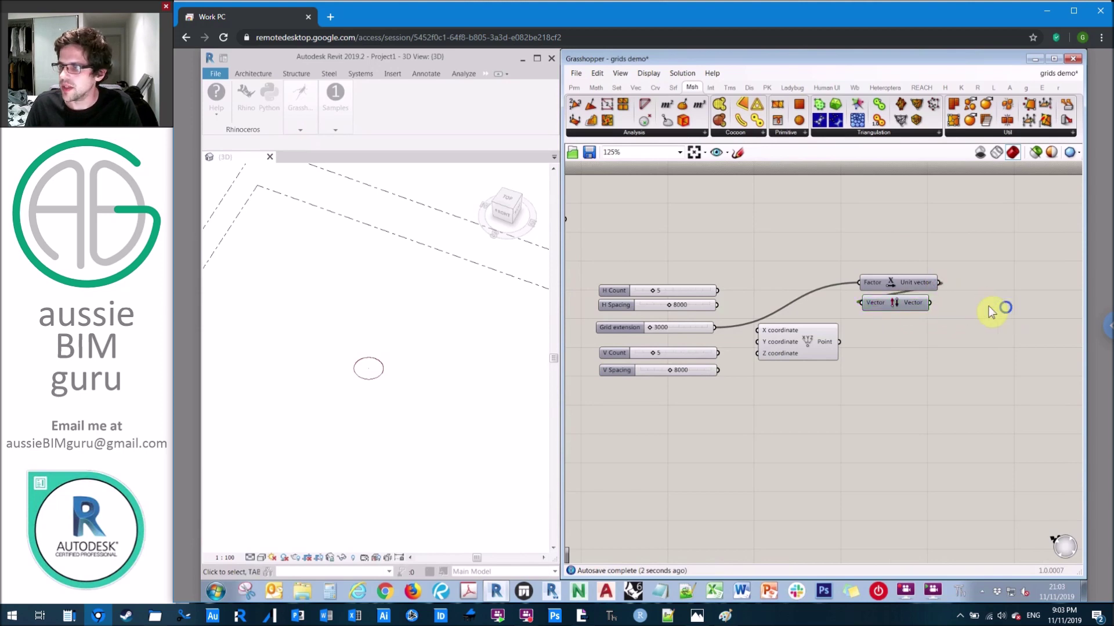
- Add a Move component, wiring the constructed point into Geometry and the reversed vector into Motion
right_click_drag(988, 307, 917, 306)
double_click(961, 304)
type("g")
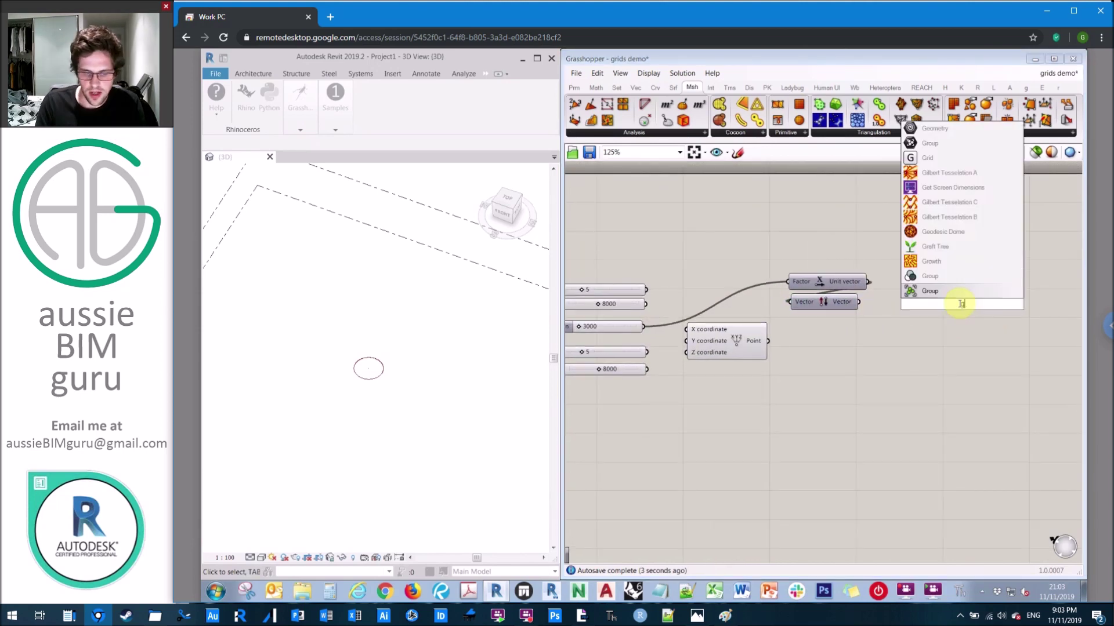
type("eometry move")
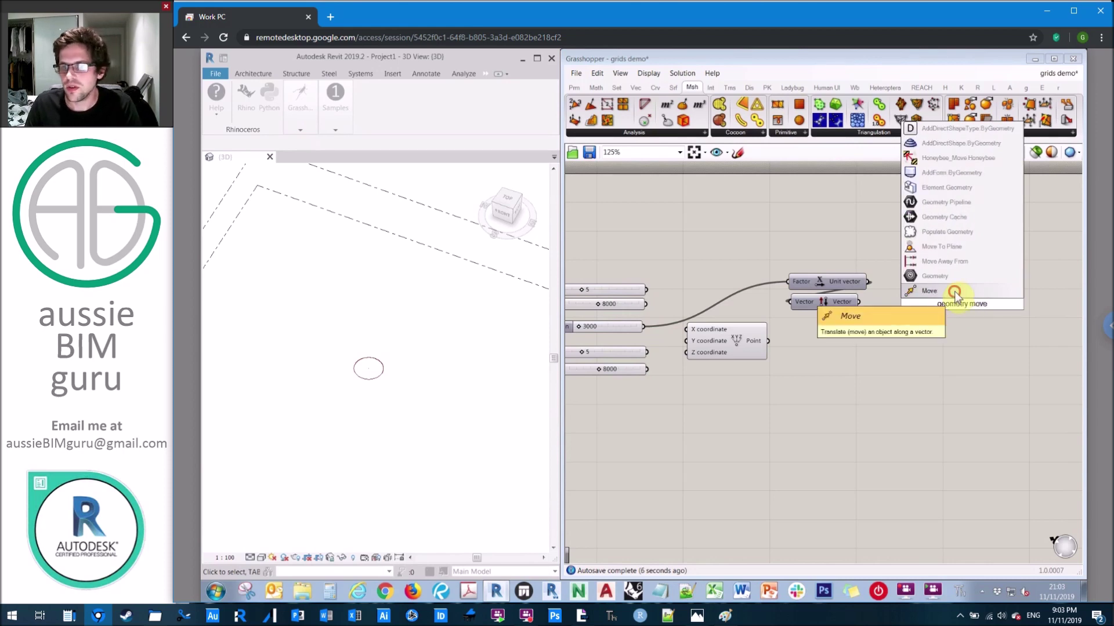
left_click(955, 291)
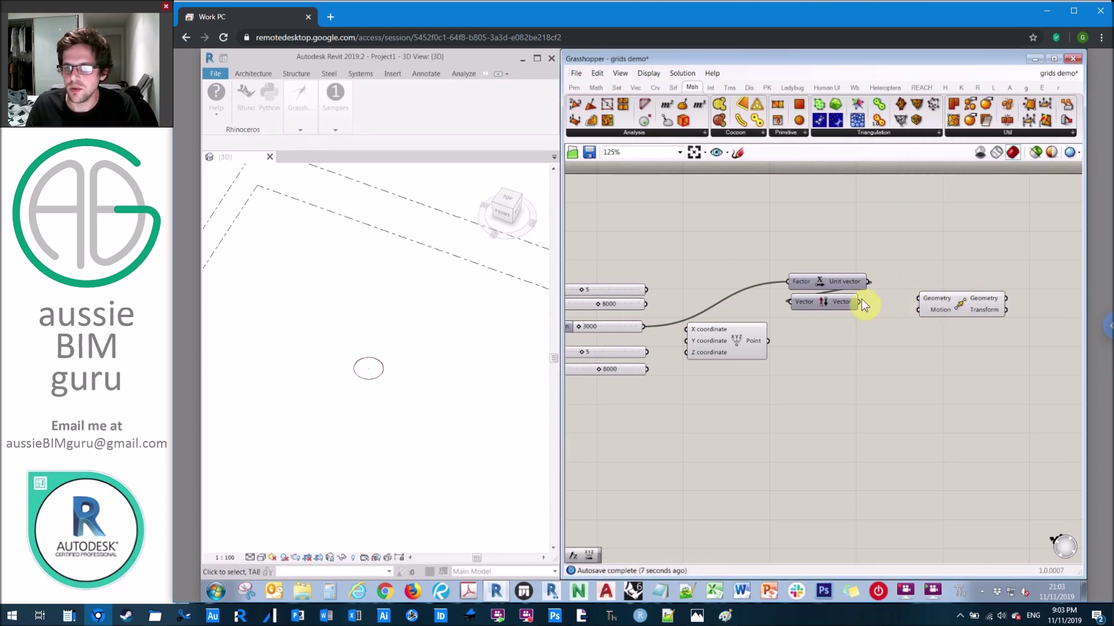
left_click_drag(769, 342, 867, 301)
scroll(1009, 252, "down", 2)
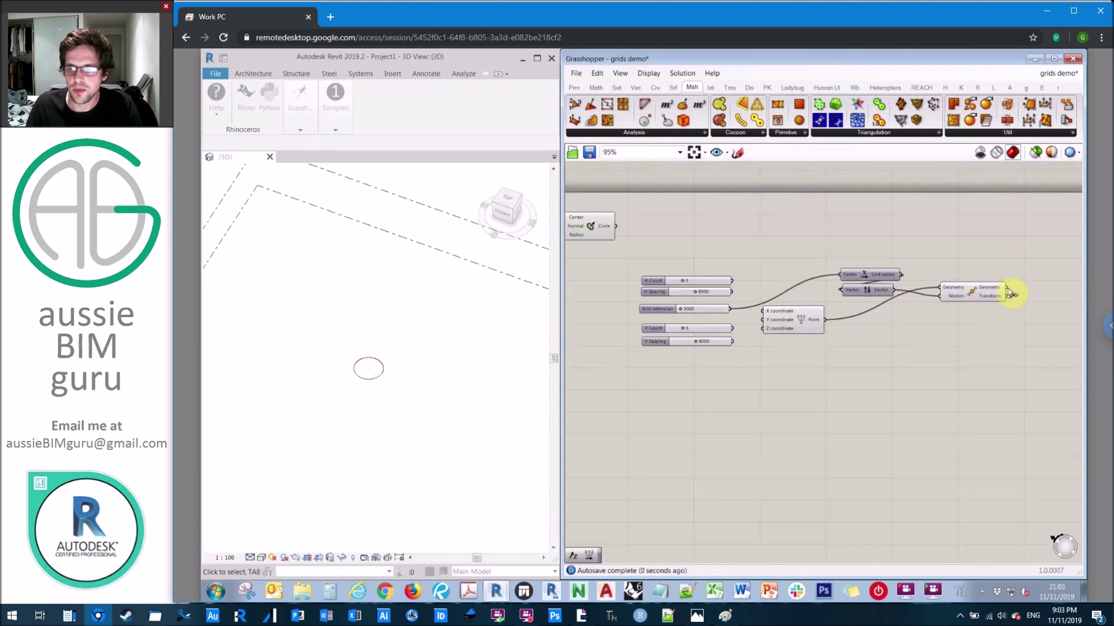
- Add a Circle CNR component beneath Move and wire the moved geometry into its Center input
double_click(1013, 323)
type("cnr")
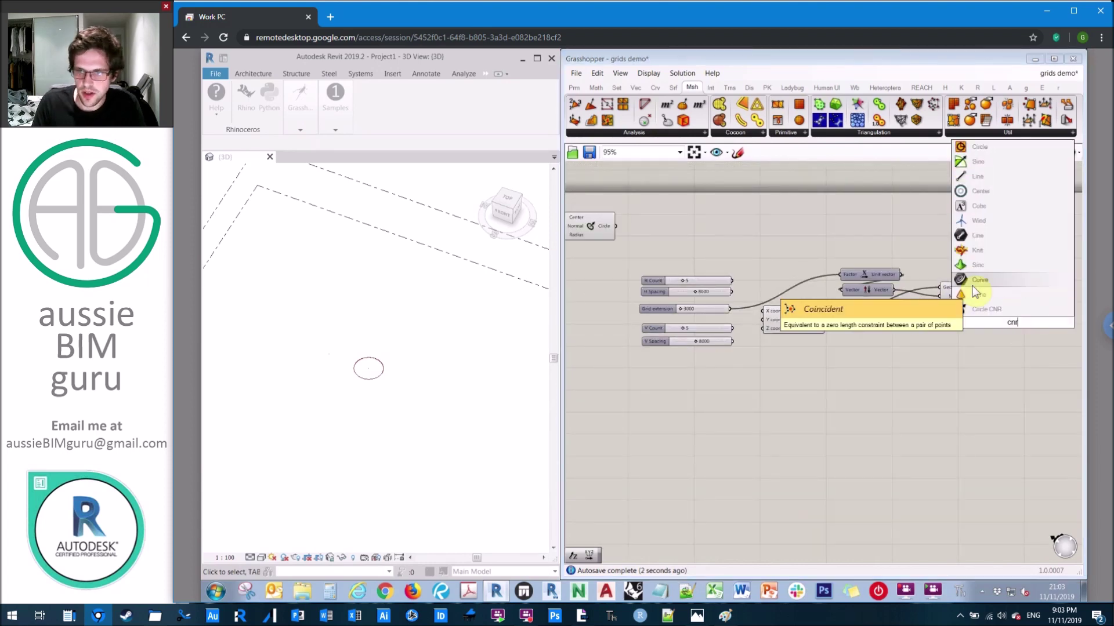
left_click(1022, 307)
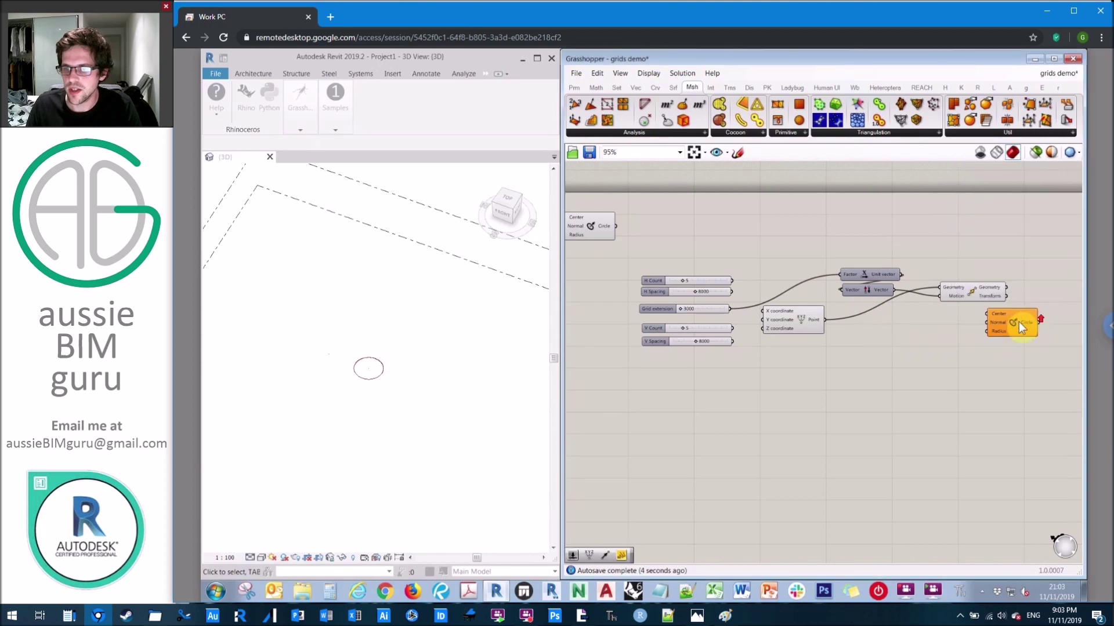
scroll(995, 278, "up", 2)
left_click_drag(995, 273, 963, 311)
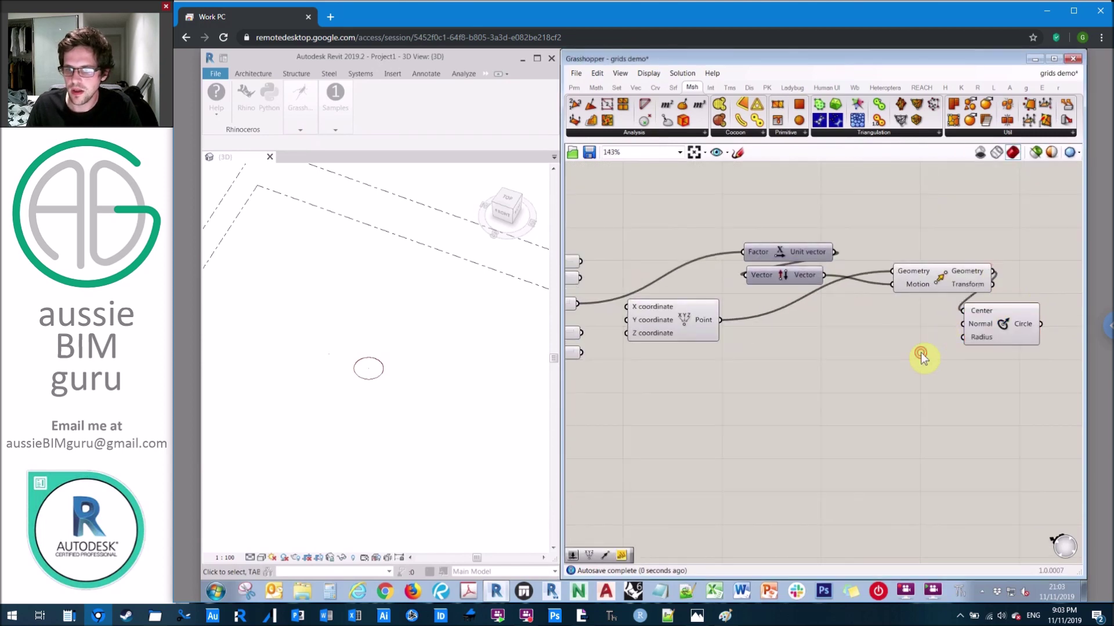
- Add a panel containing 1000 beside the new circle component and wire it into the Radius input
double_click(922, 352)
type("100")
double_click(901, 369)
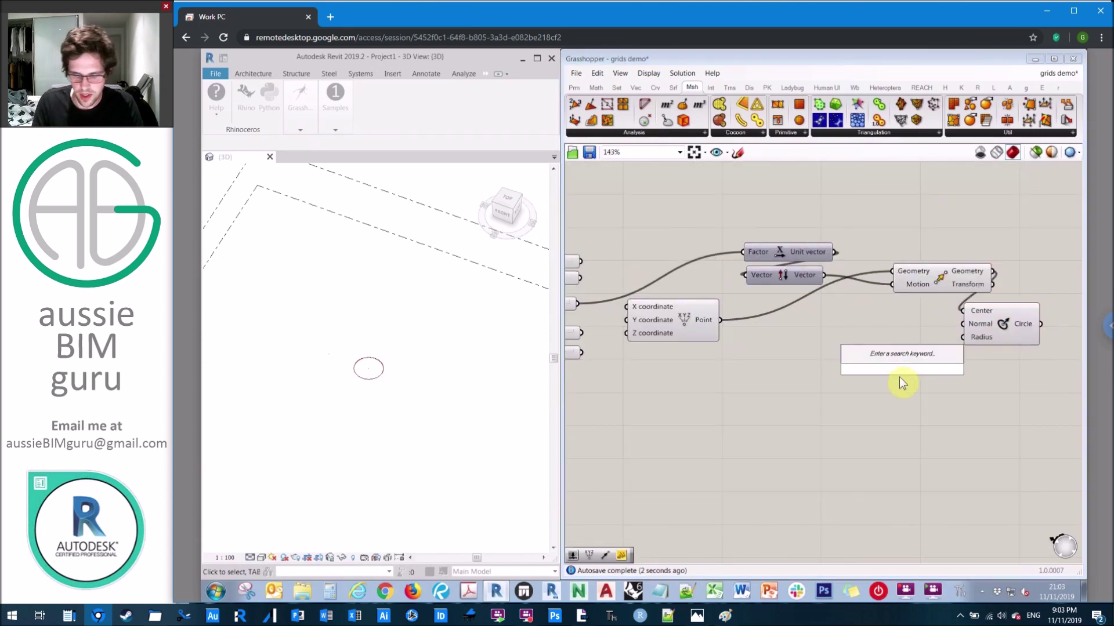
type("/100")
key("BackSpace")
key("BackSpace")
key("BackSpace")
key("BackSpace")
type("//")
type("1000")
key("Return")
left_click_drag(919, 369, 962, 337)
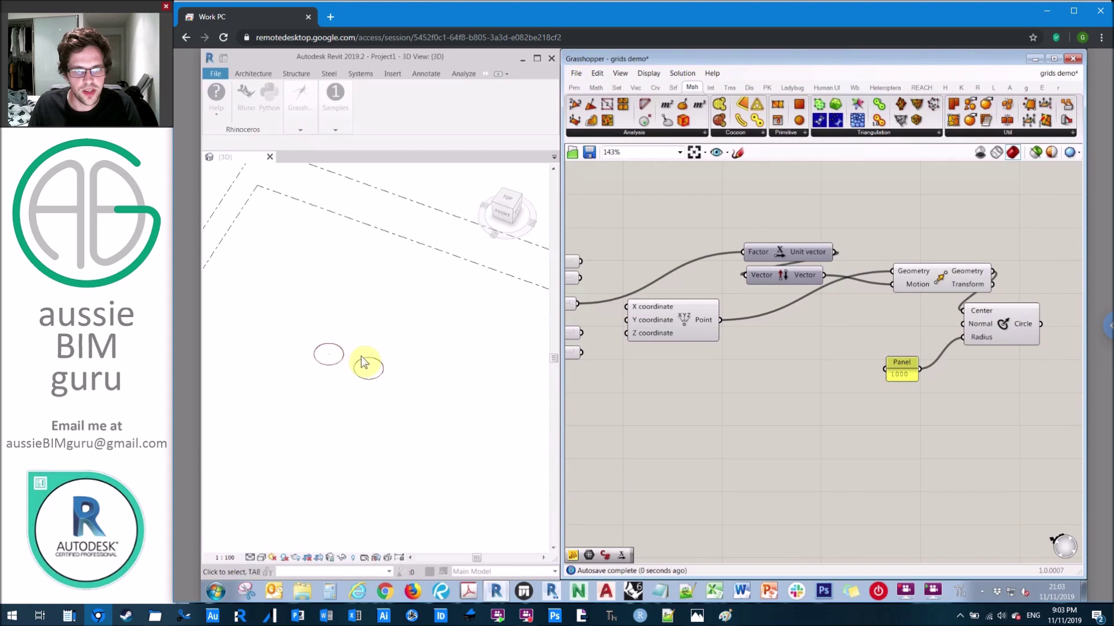
- Delete the test Circle component and its 1000 radius panel beneath Move
right_click_drag(932, 430, 904, 433)
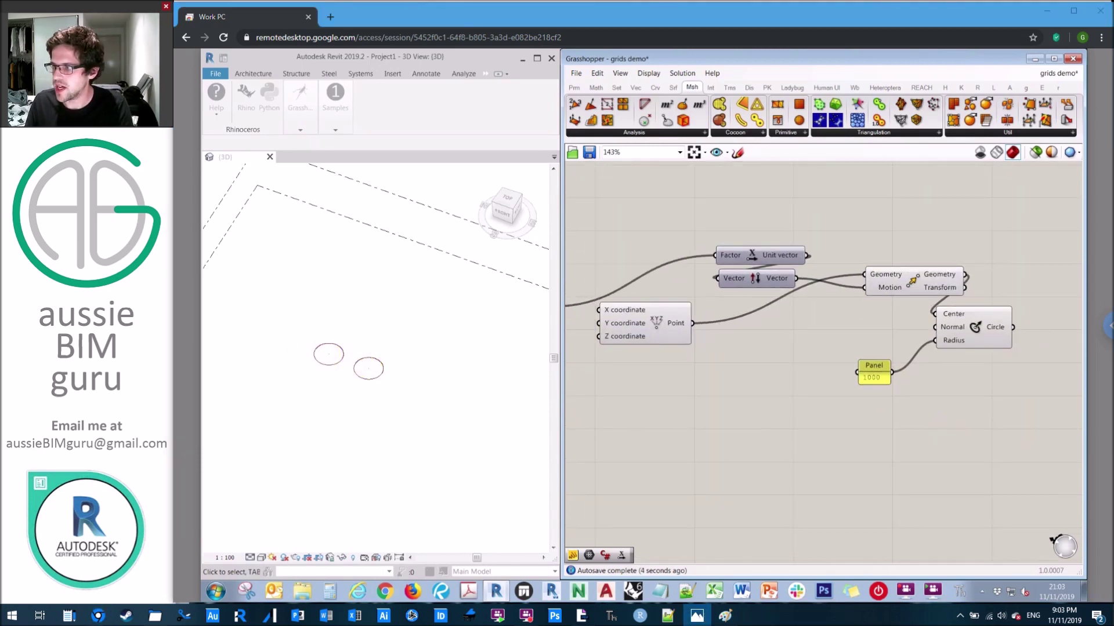
left_click(1032, 385)
left_click_drag(1036, 380, 835, 325)
key("Delete")
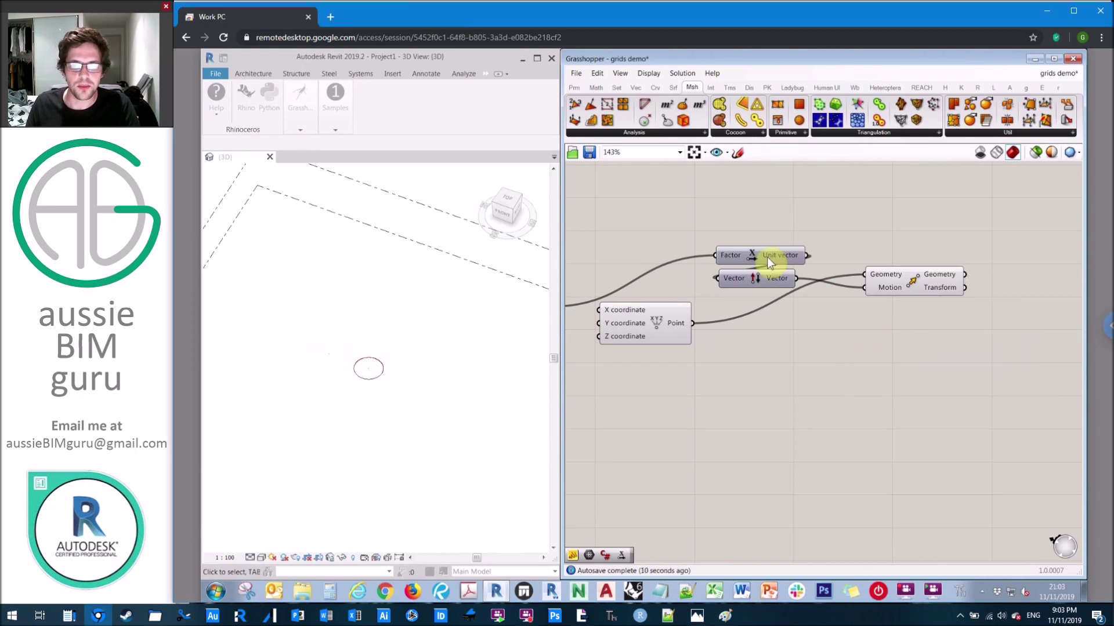
- Add an Expression component above the Unit X and Reverse components
right_click_drag(757, 209, 791, 264)
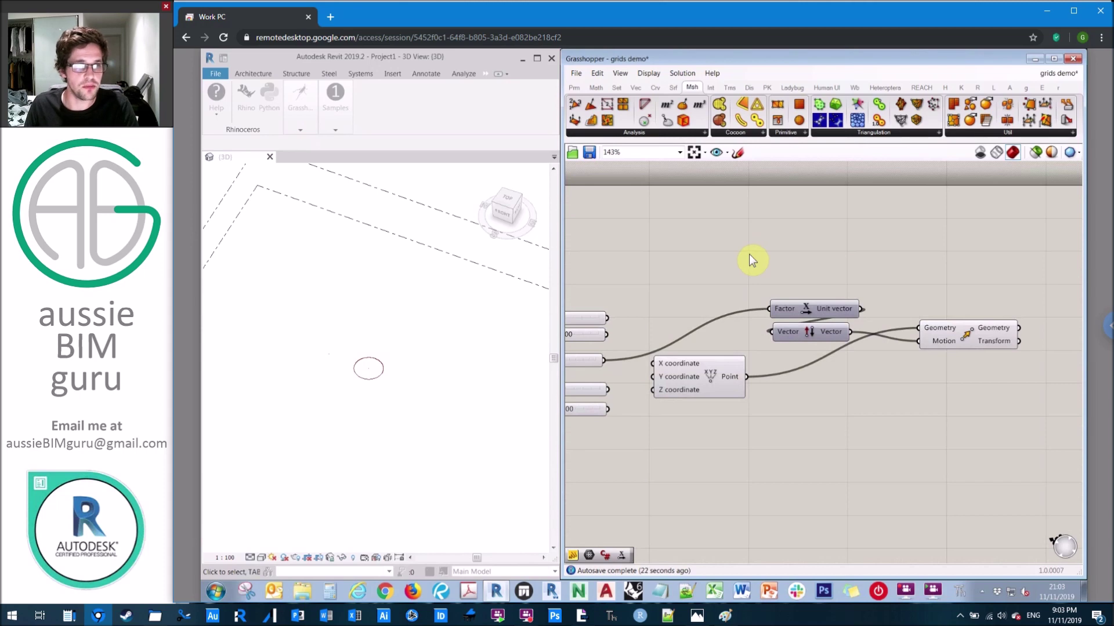
double_click(718, 267)
type("expression")
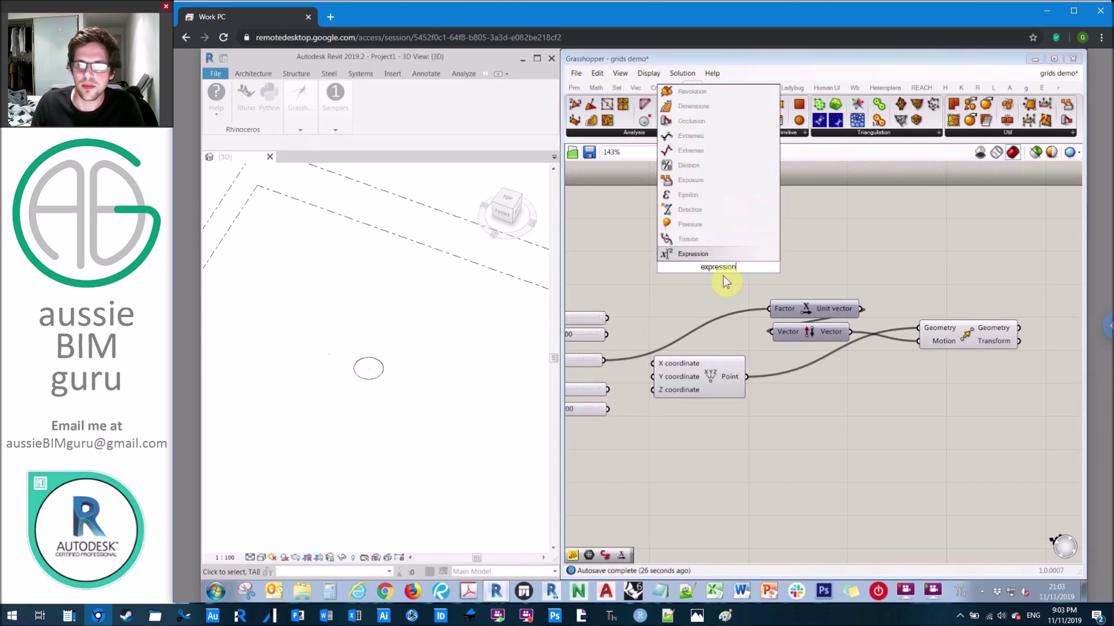
left_click(720, 255)
- Rename the Expression component's first input variable to H_Sp
scroll(742, 264, "up", 3)
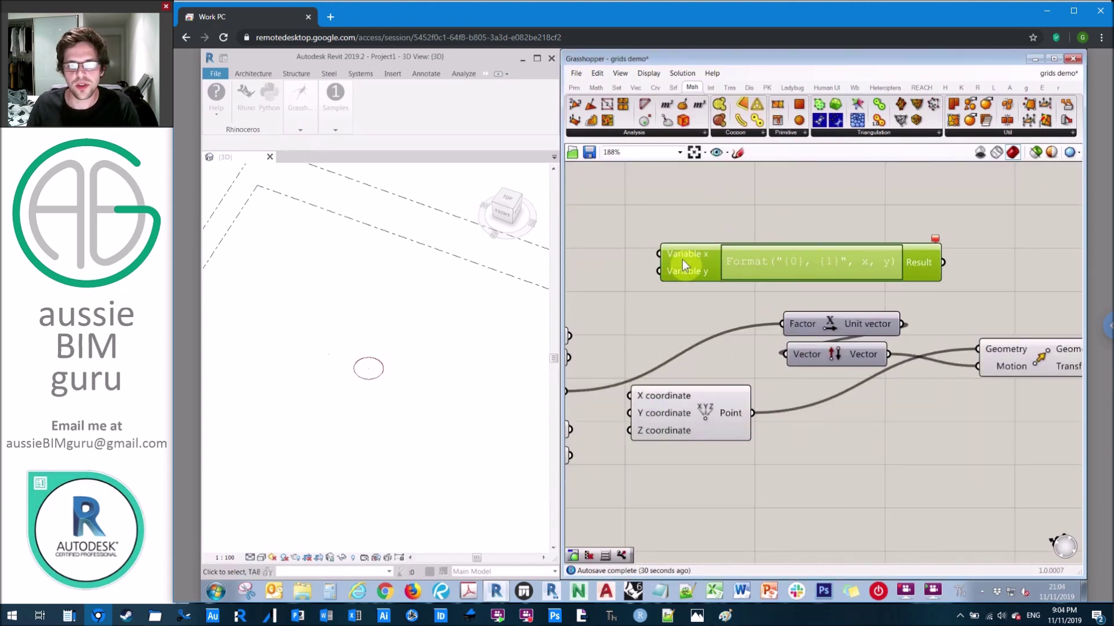
scroll(682, 259, "up", 4)
right_click(715, 255)
left_click_drag(777, 264, 641, 273)
type("HG")
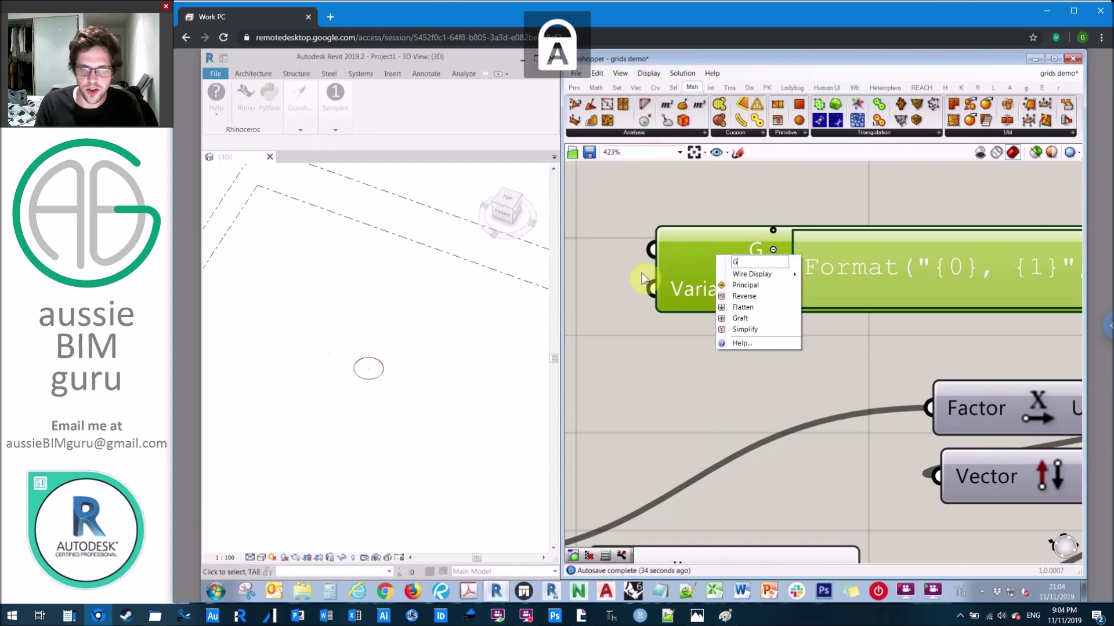
key("BackSpace")
type("_Sp")
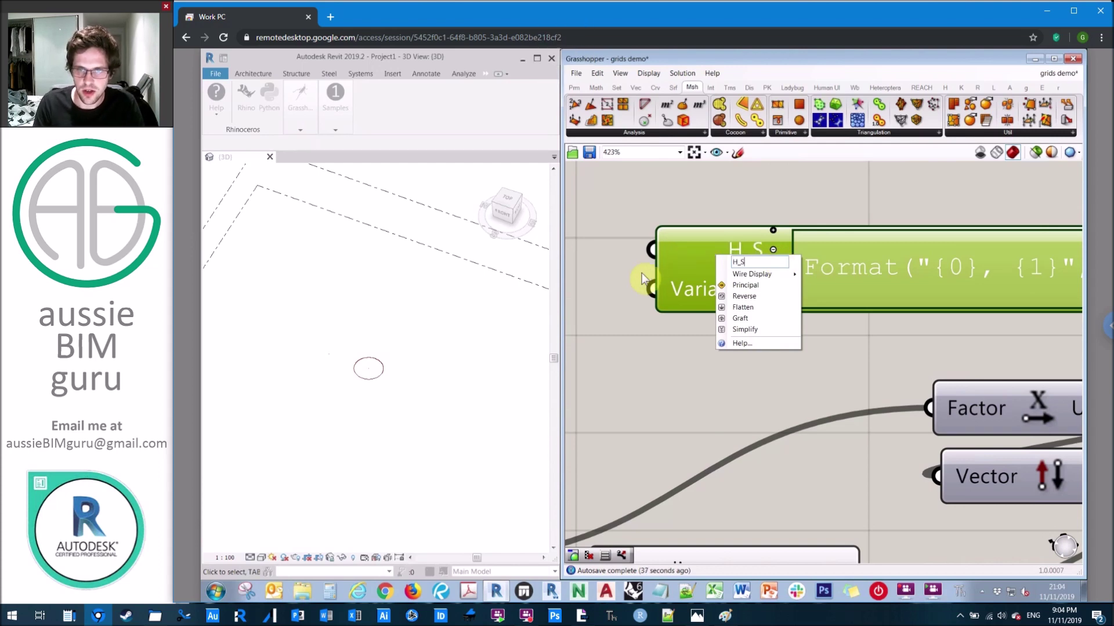
left_click(673, 371)
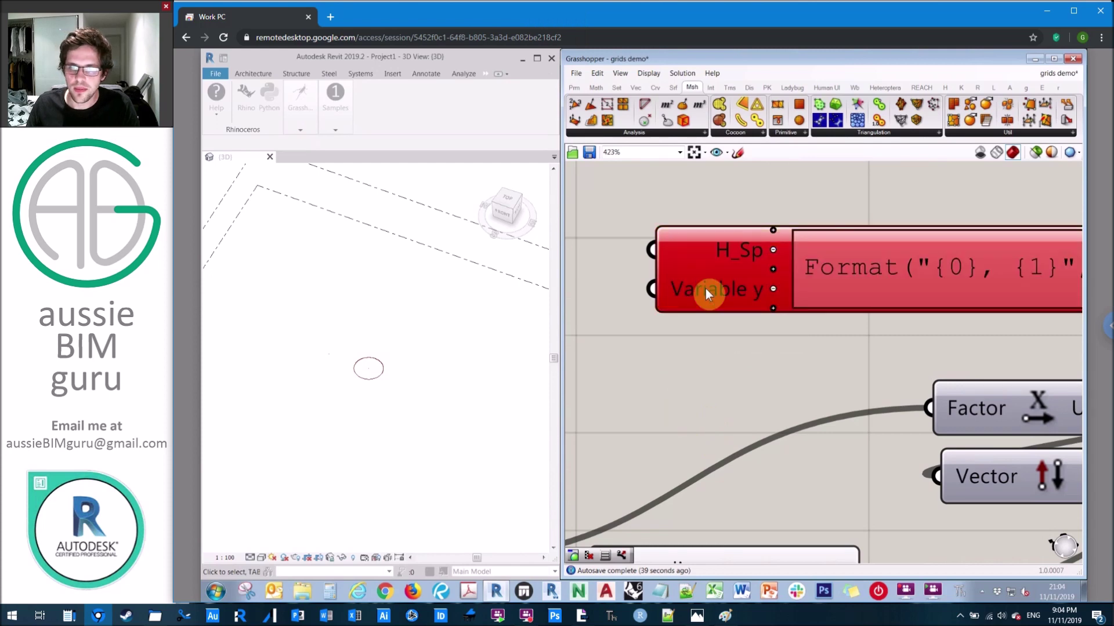
- Rename the Expression component's second input variable to H_No
right_click(705, 290)
key("Caps_Lock")
type("H)NB")
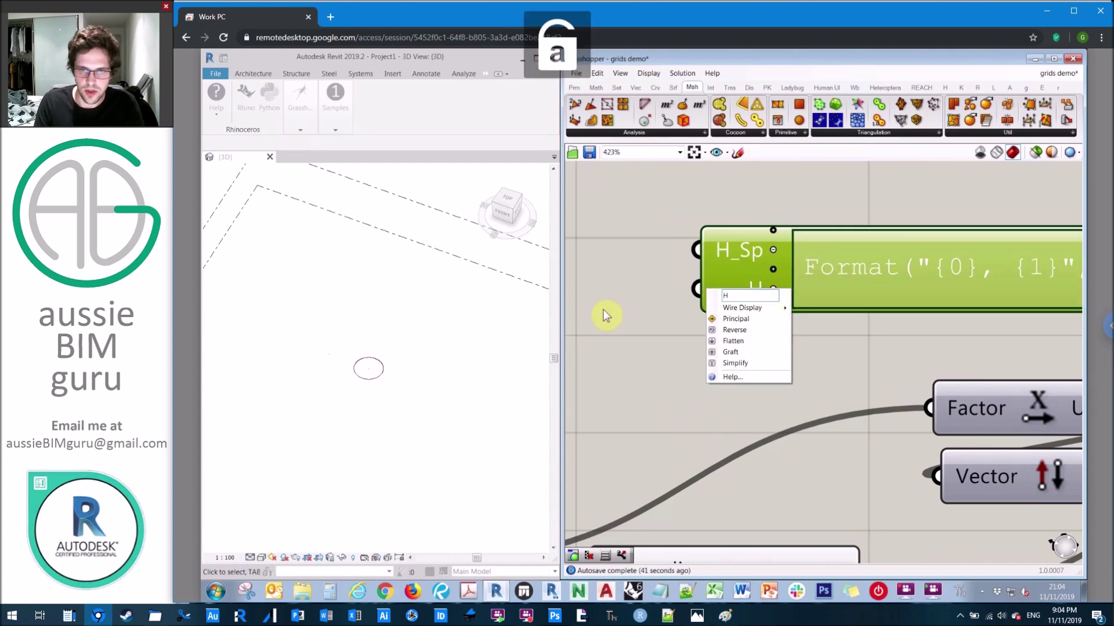
key("BackSpace")
key("BackSpace")
key("BackSpace")
key("BackSpace")
key("Caps_Lock")
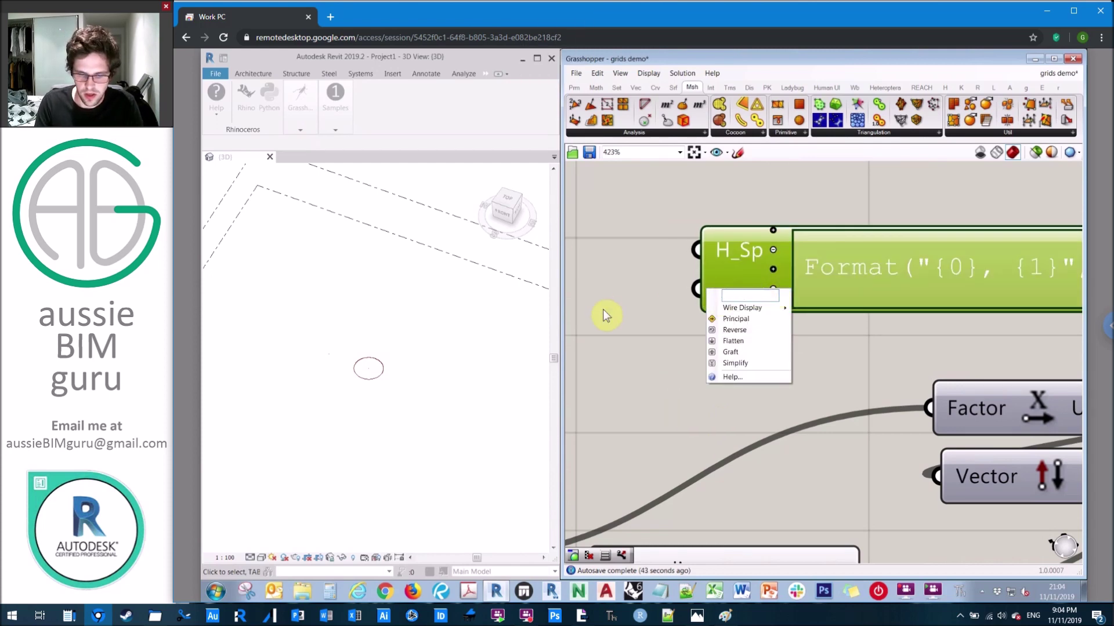
type("h")
key("BackSpace")
type("H_No")
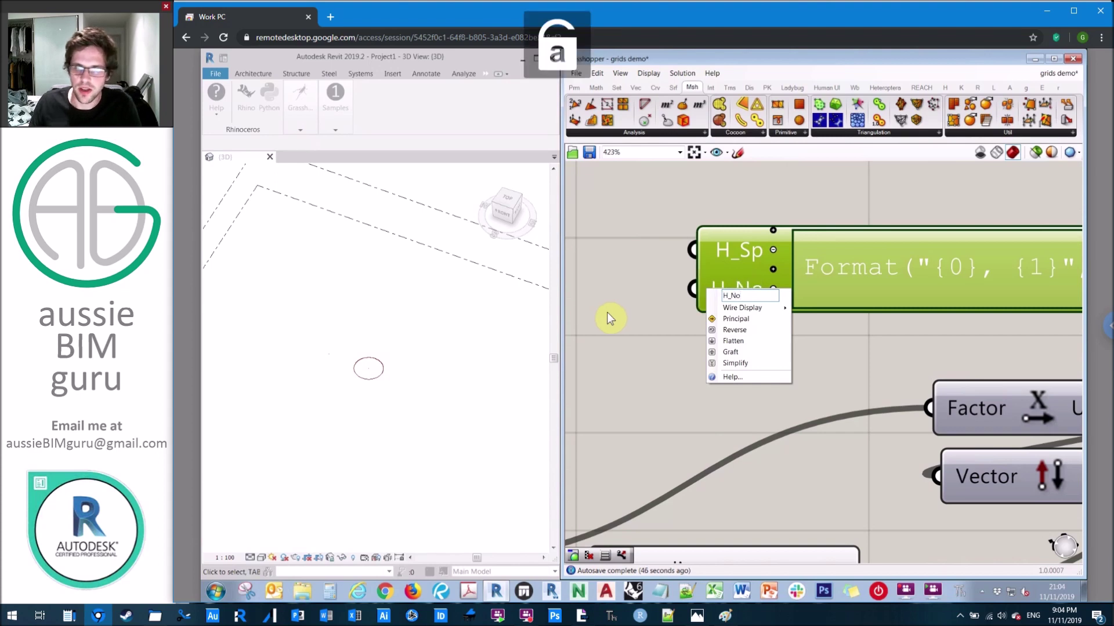
key("Return")
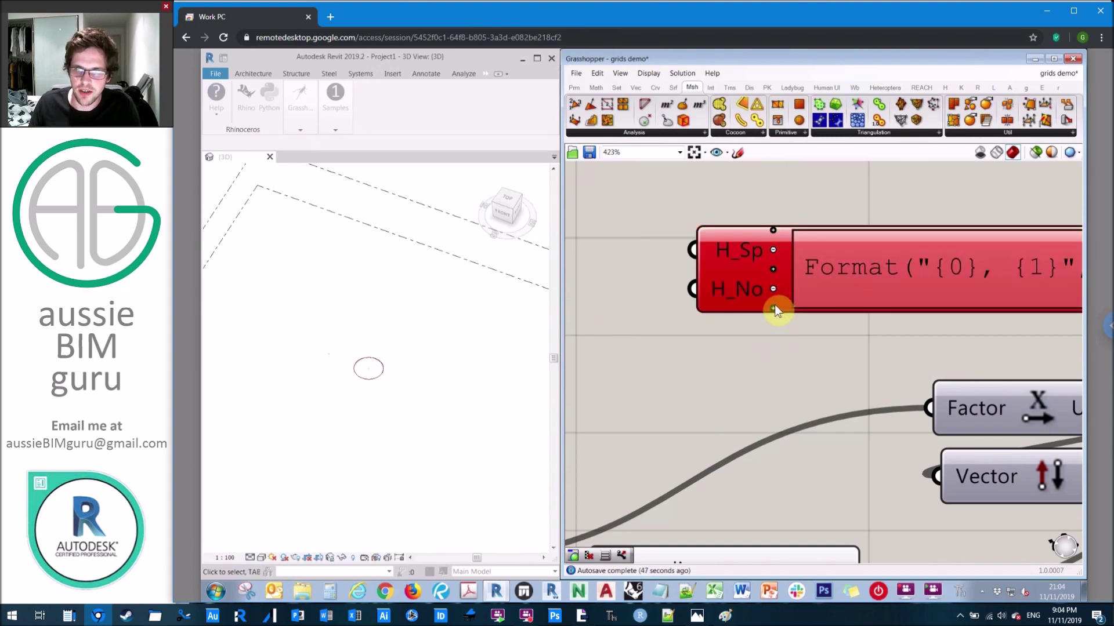
- Add a third input to the Expression component and name it Offset
right_click(743, 315)
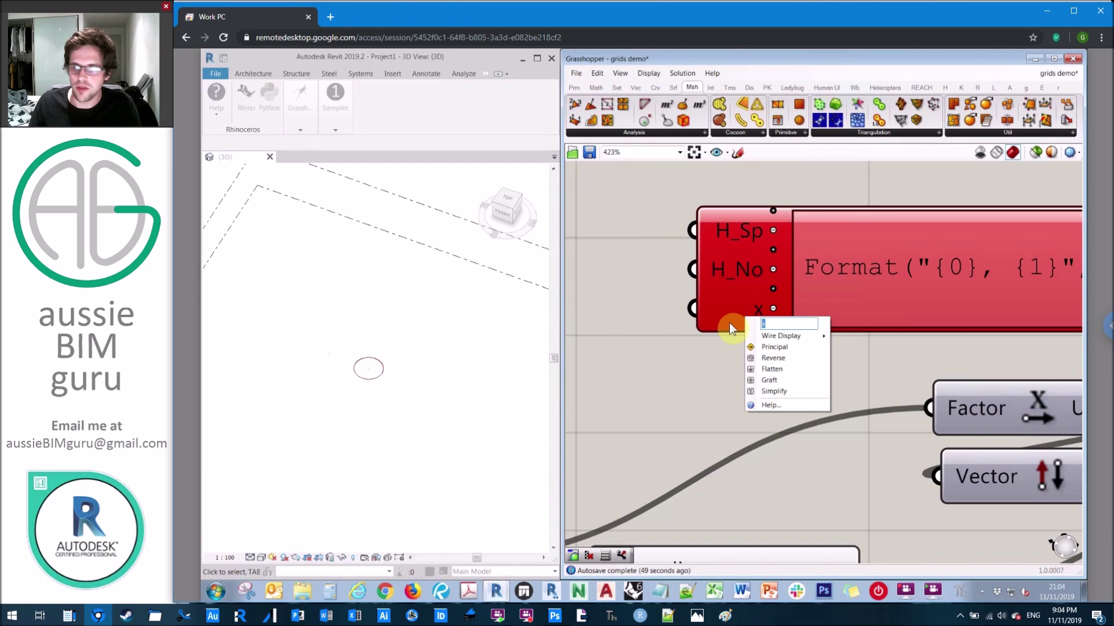
key("Caps_Lock")
key("Caps_Lock")
type("Offset")
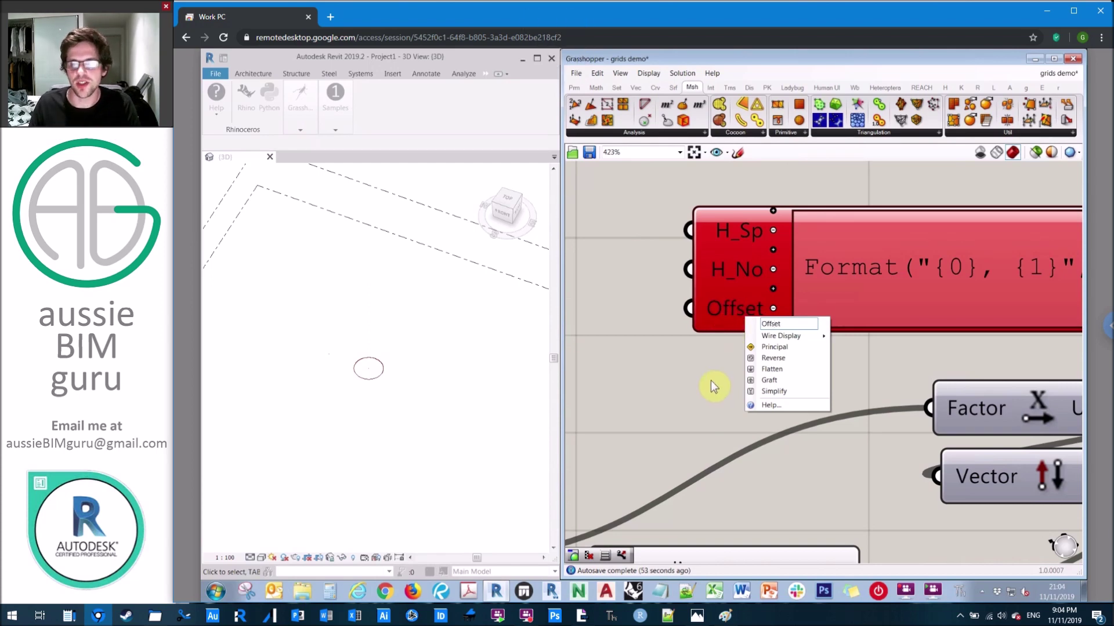
key("Return")
- Replace the component's default formula with (2*Offset)+(H_Sp*(H_No-1)) and accept it
scroll(724, 369, "down", 2)
double_click(844, 287)
left_click_drag(867, 298, 638, 298)
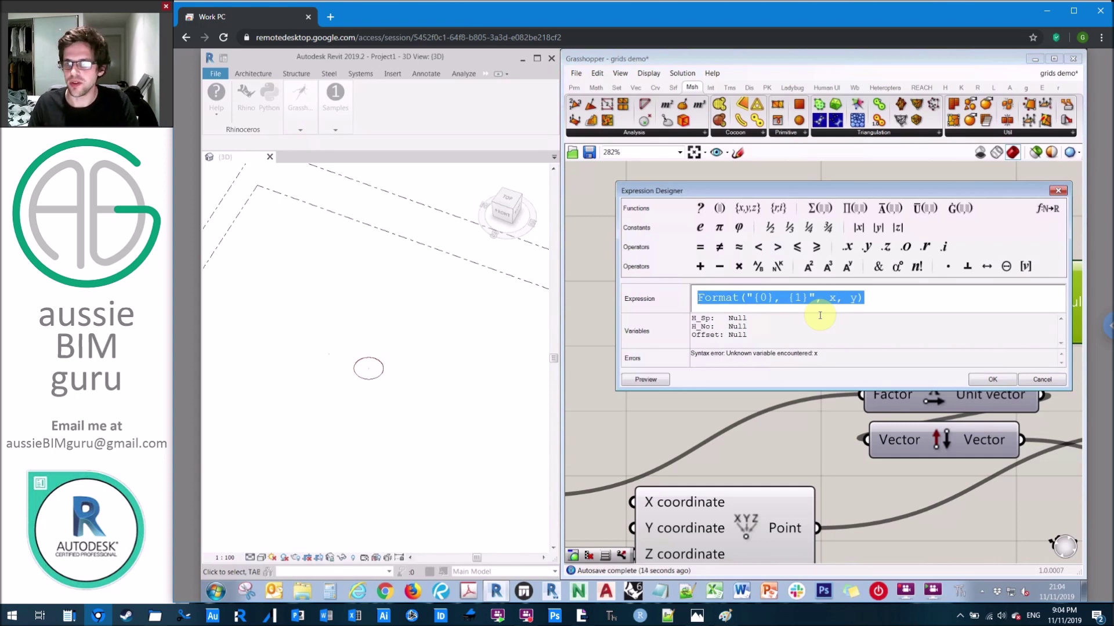
type("(2*")
key("Caps_Lock")
key("Caps_Lock")
type("Offset)")
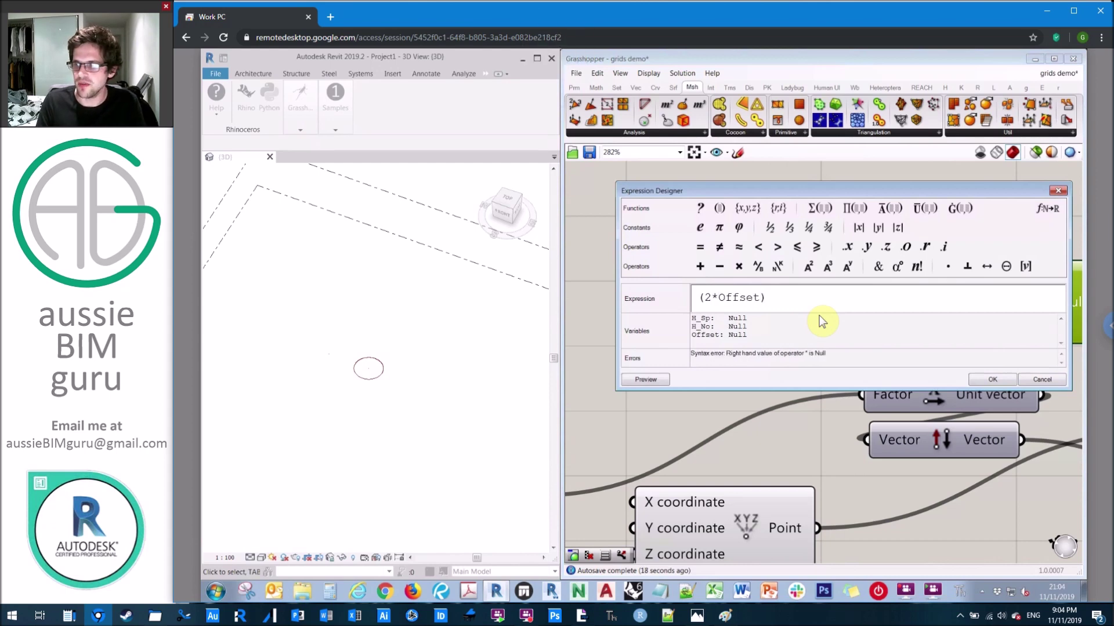
type("+(")
key("Caps_Lock")
type("H")
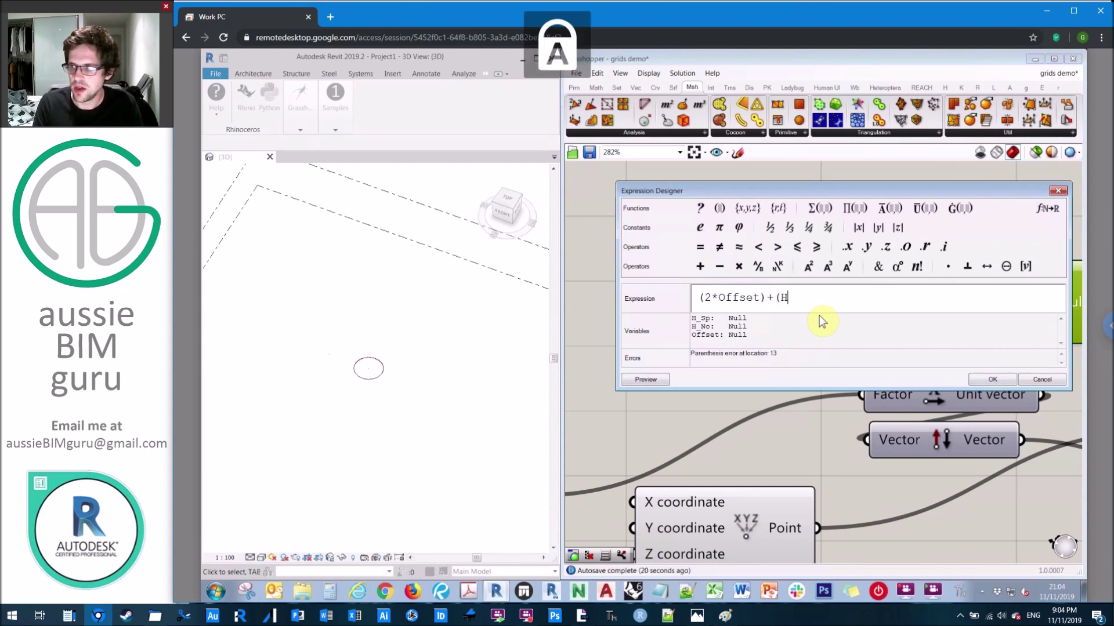
type("_S")
key("Caps_Lock")
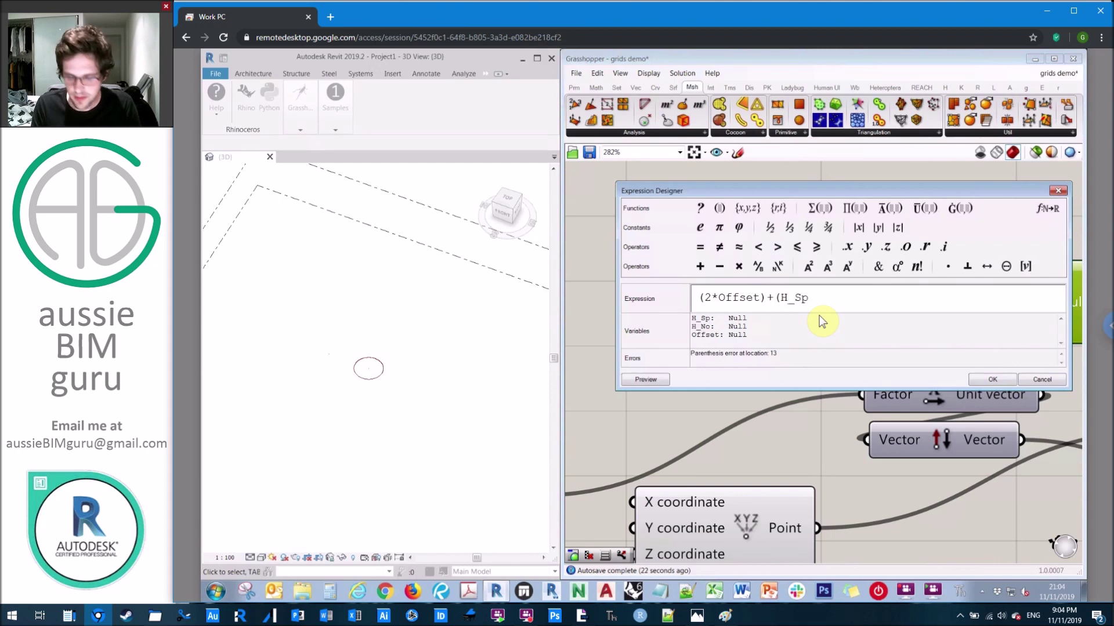
key("Caps_Lock")
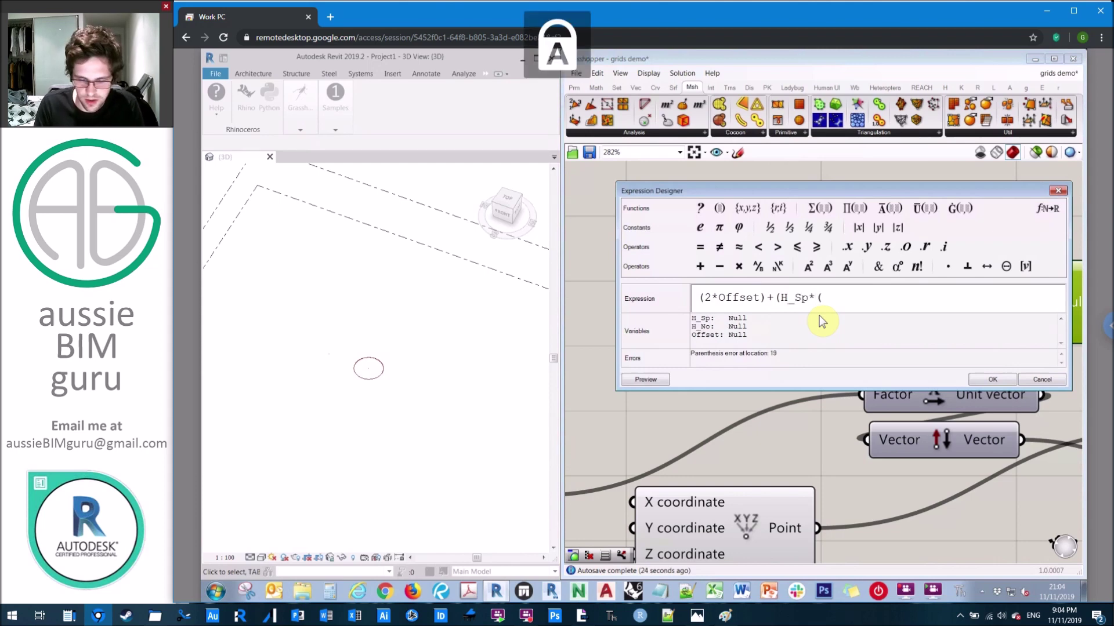
type("H_N")
key("Caps_Lock")
type("o")
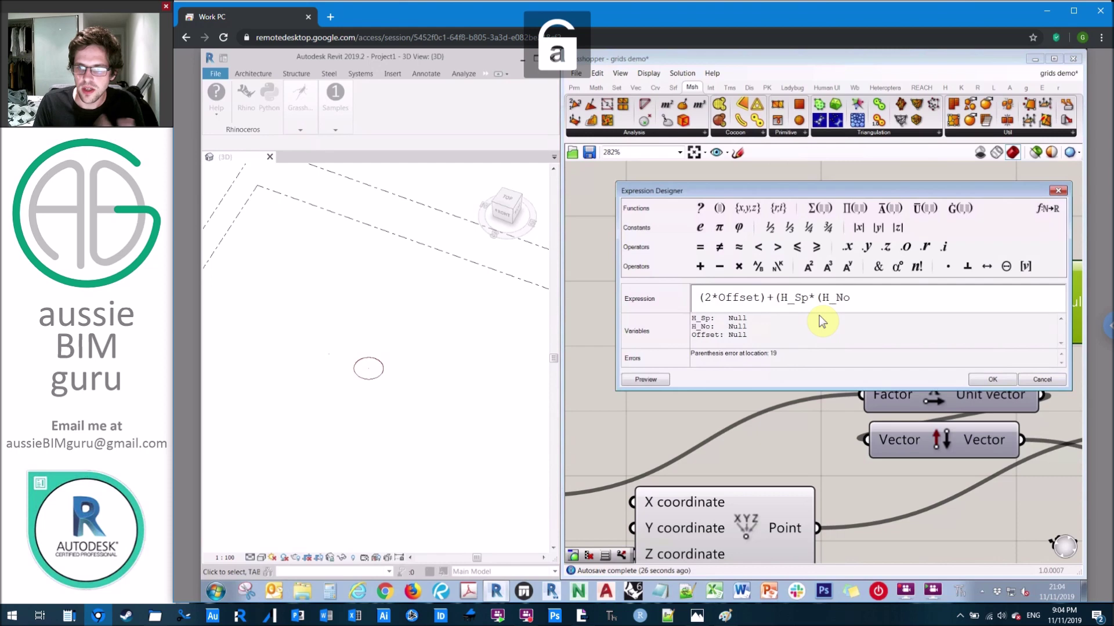
type("-1")
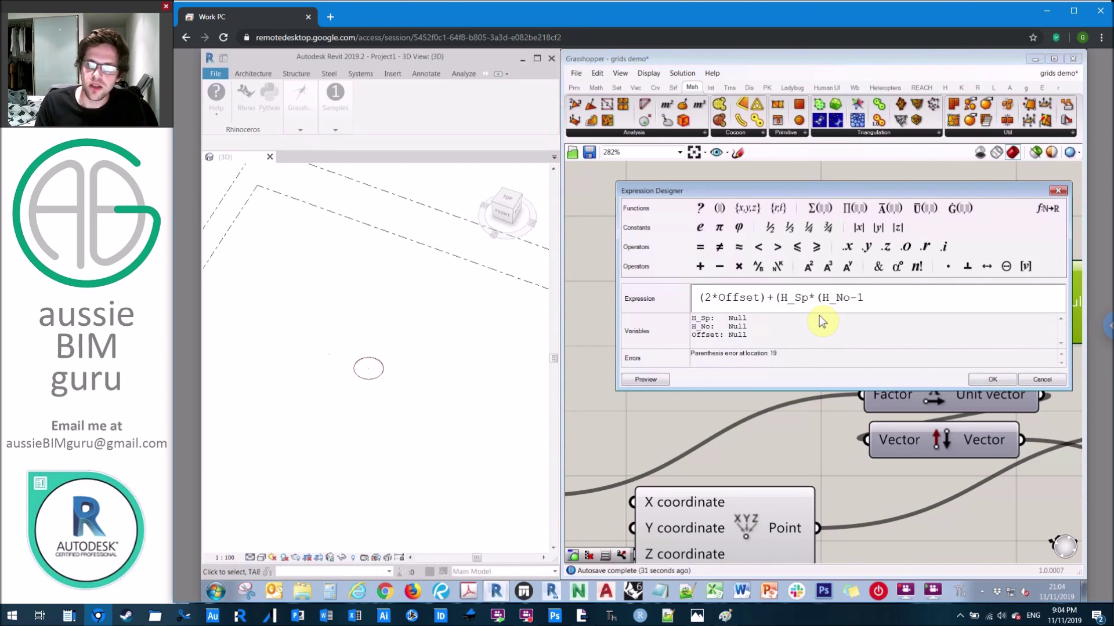
type("))")
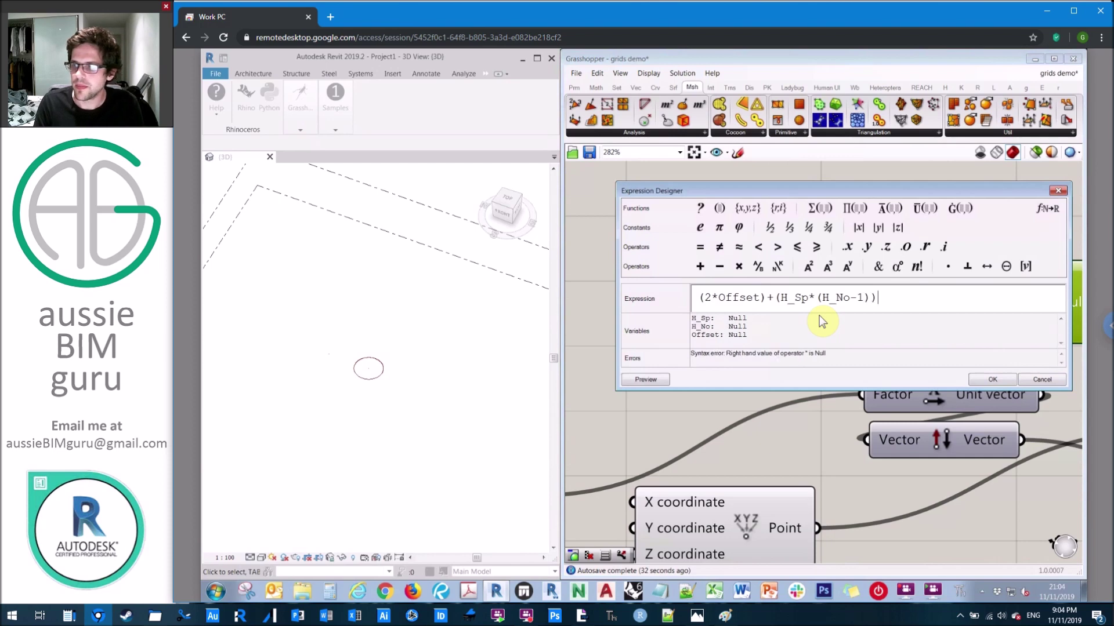
left_click(992, 380)
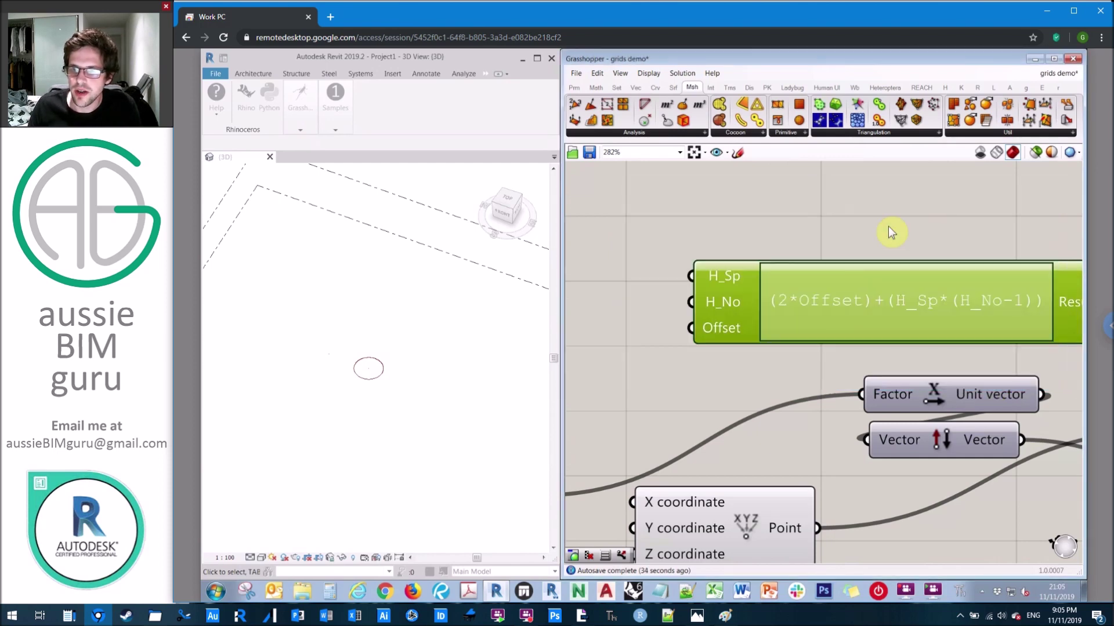
- Wire the H Spacing, H Count and Grid extension sliders into the expression's H_Sp, H_No and Offset inputs
scroll(888, 226, "down", 4)
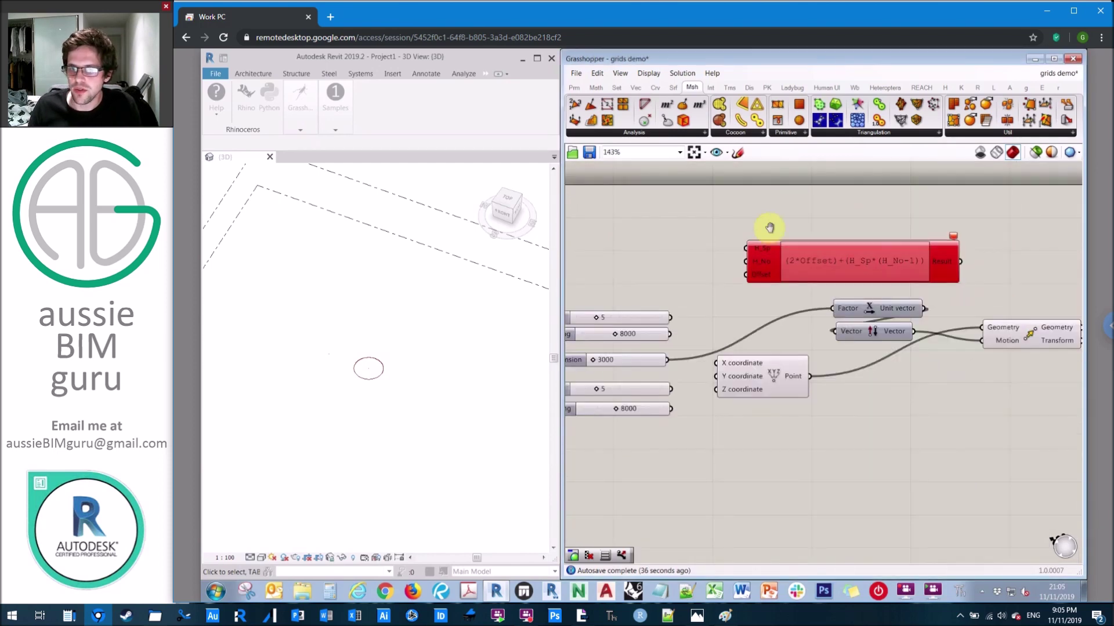
right_click_drag(770, 227, 849, 215)
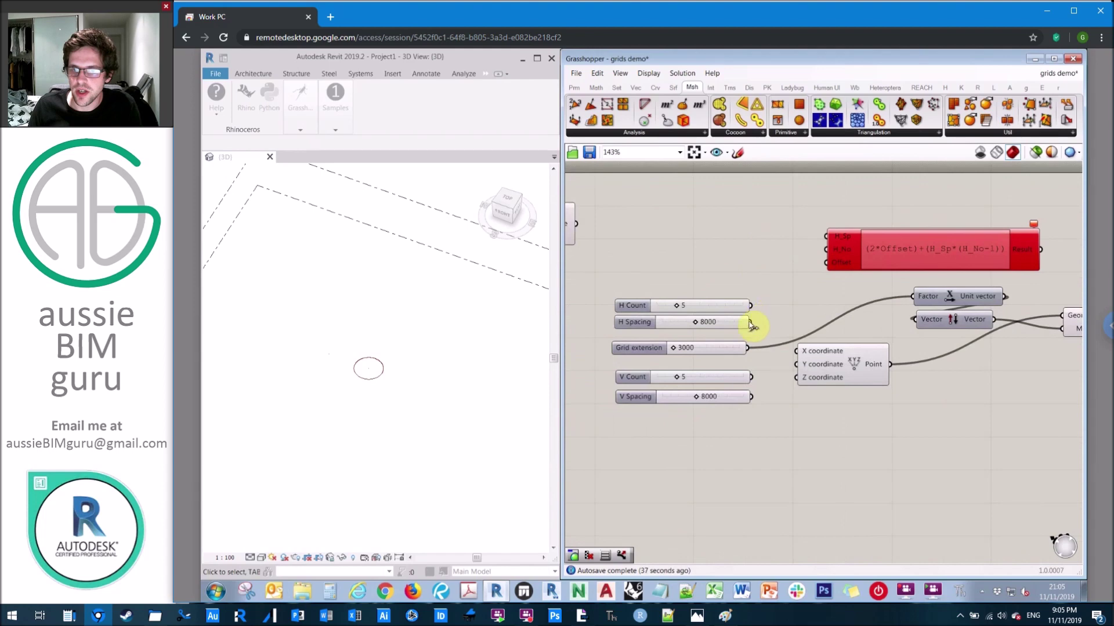
left_click_drag(751, 323, 826, 236)
left_click_drag(750, 305, 826, 250)
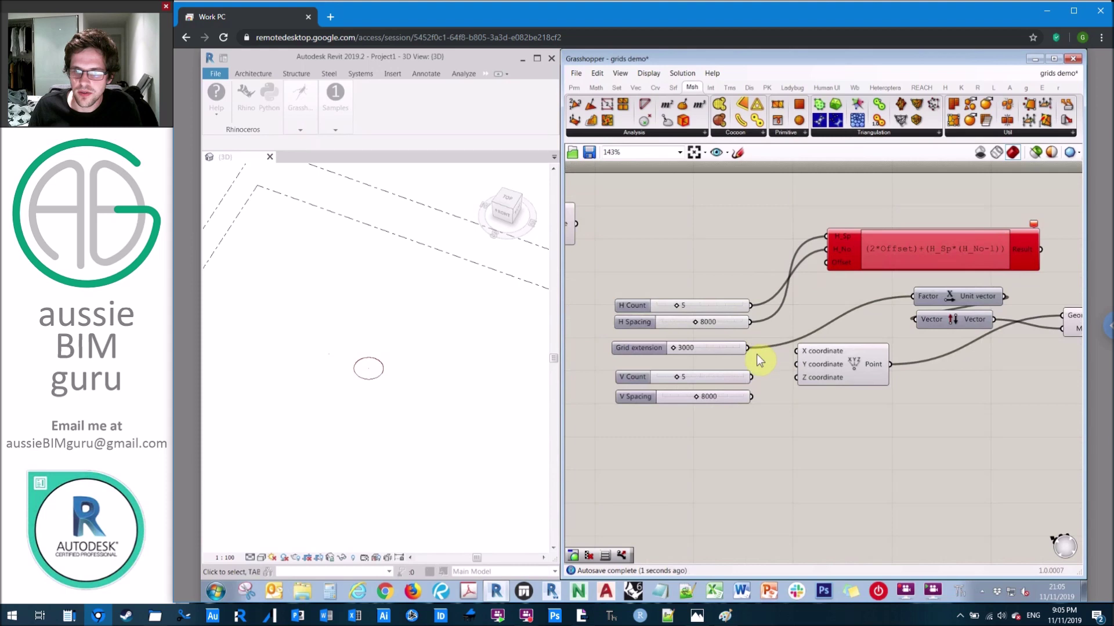
left_click_drag(757, 347, 826, 262)
- Check the value at the expression's Result output and save the definition
right_click_drag(837, 296, 801, 244)
right_click_drag(890, 226, 835, 278)
scroll(836, 277, "up", 3)
mouse_move(805, 284)
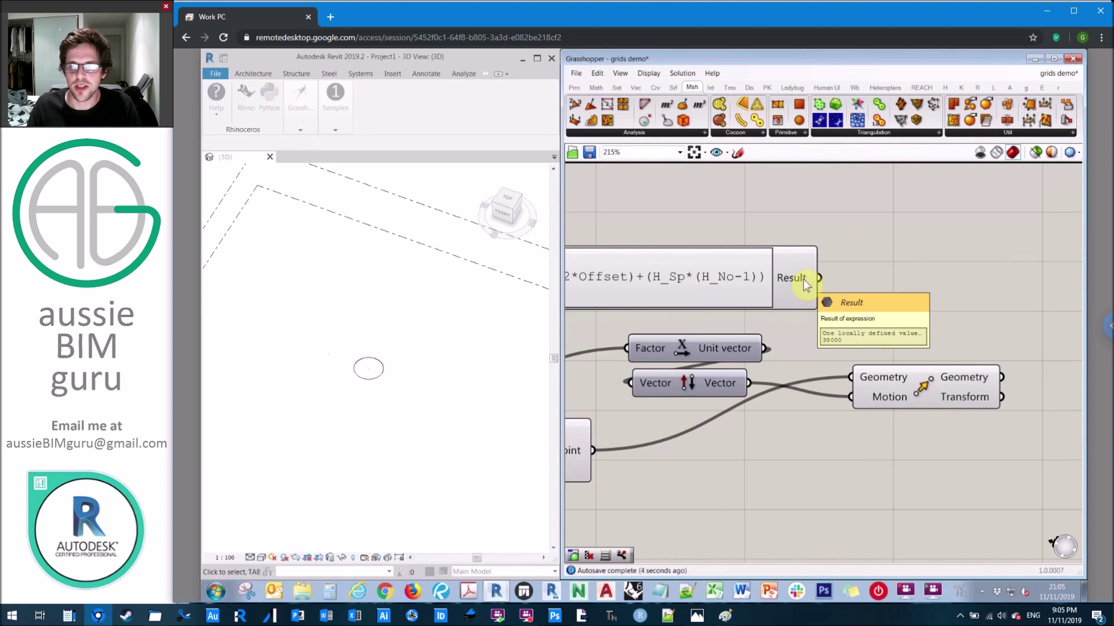
right_click_drag(882, 286, 793, 288)
key("ctrl+s")
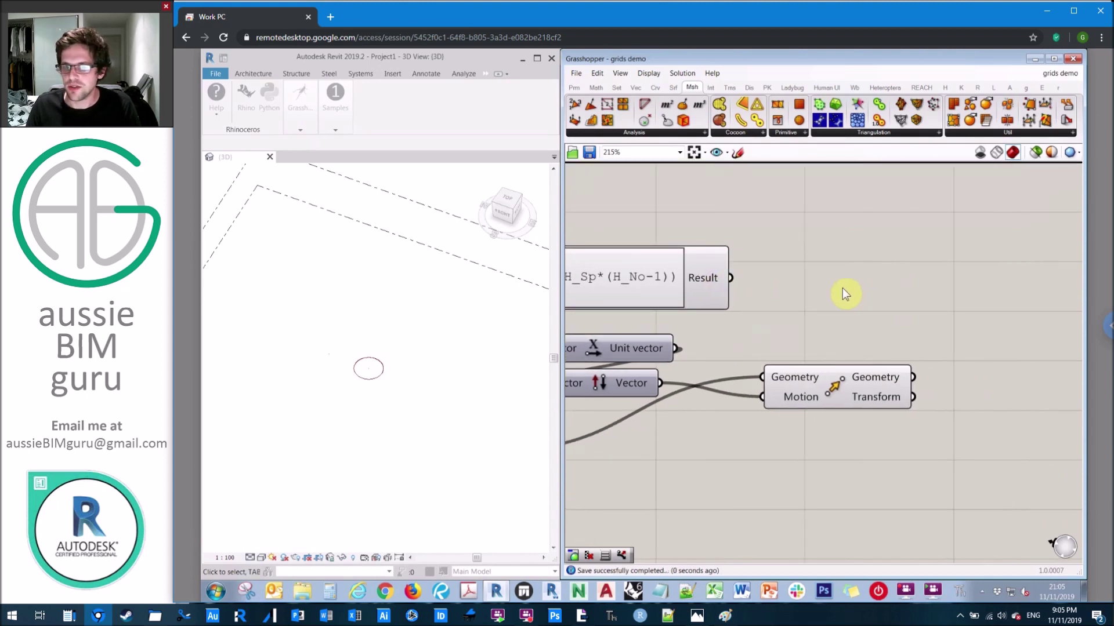
- Add a Unit X component beside the expression, wire Result into its Factor input, and select the Move component below
double_click(842, 289)
type("x")
left_click(830, 275)
left_click_drag(732, 283, 829, 279)
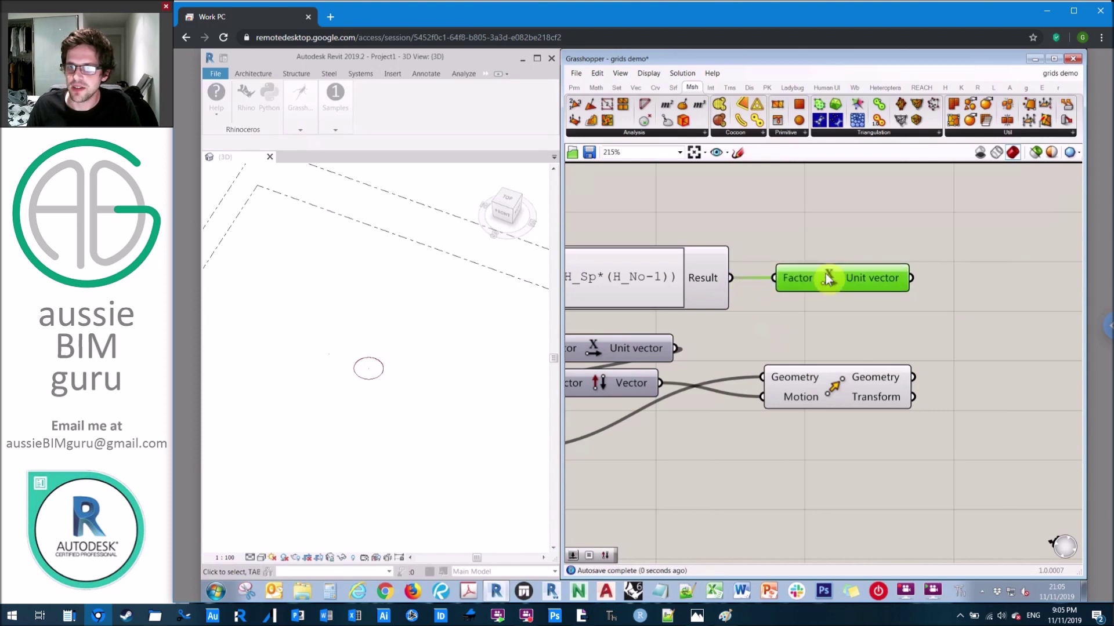
left_click_drag(887, 348, 828, 410)
right_click_drag(893, 362, 761, 366)
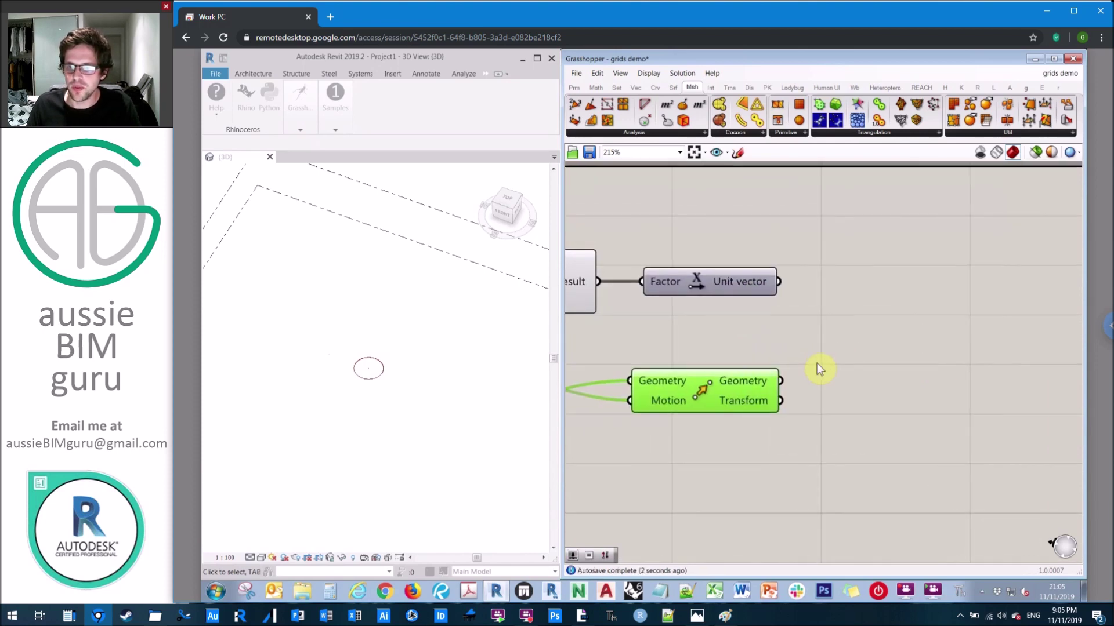
- Place a duplicate Move component beyond Unit X, wiring the first Move's Geometry into its Geometry and the Unit X vector into Motion
scroll(816, 363, "down", 2)
left_click_drag(778, 387, 784, 393)
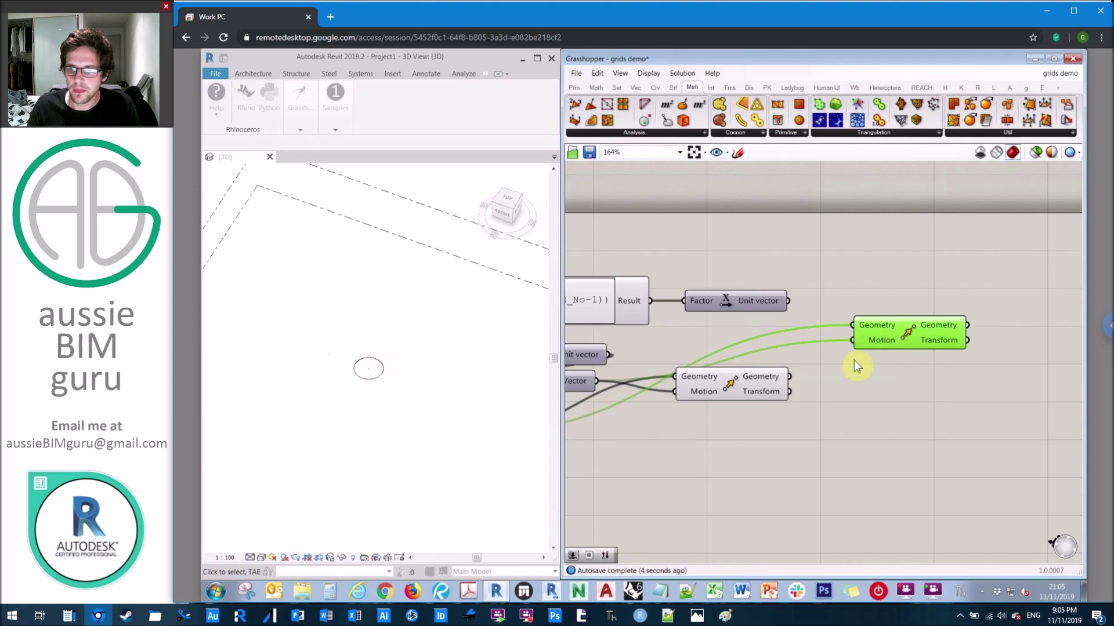
left_click_drag(791, 375, 852, 340)
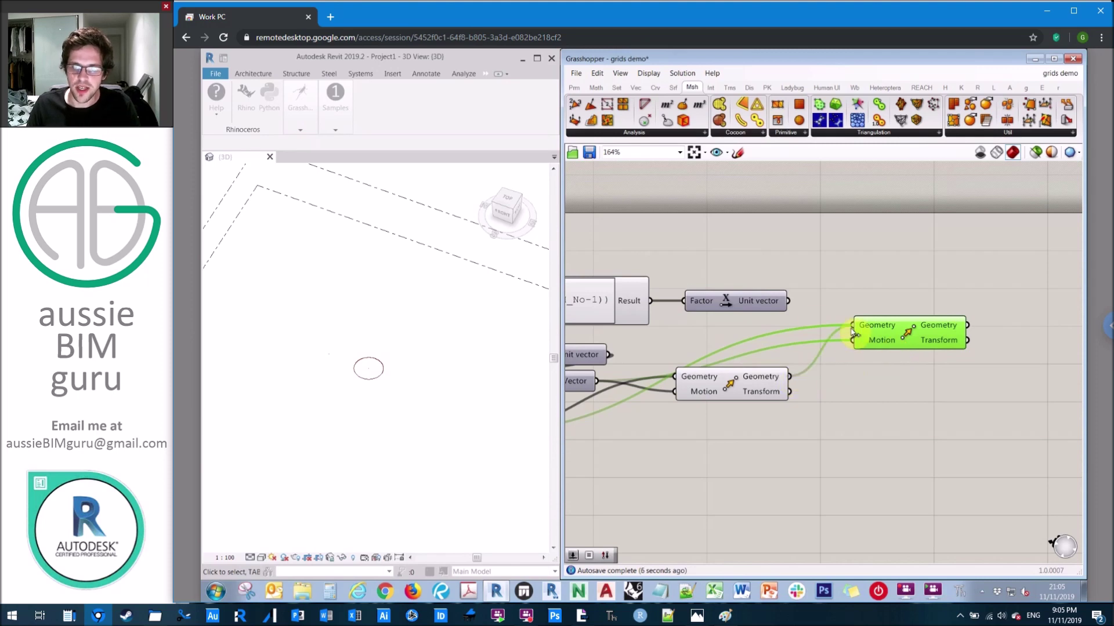
left_click_drag(787, 301, 892, 350)
left_click(946, 314)
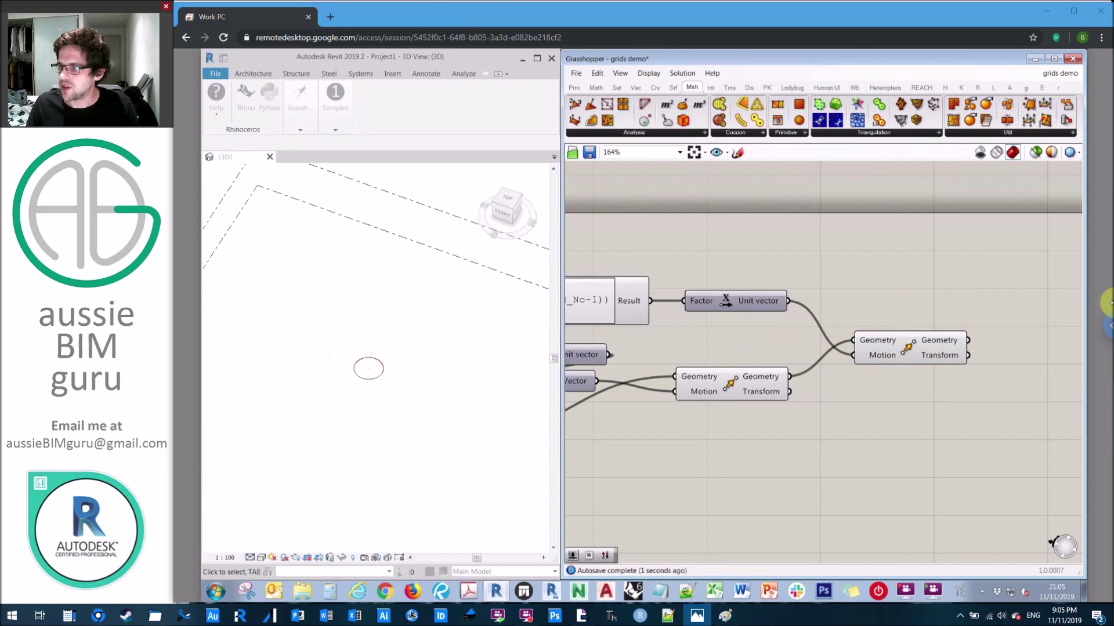
double_click(989, 279)
type("start point")
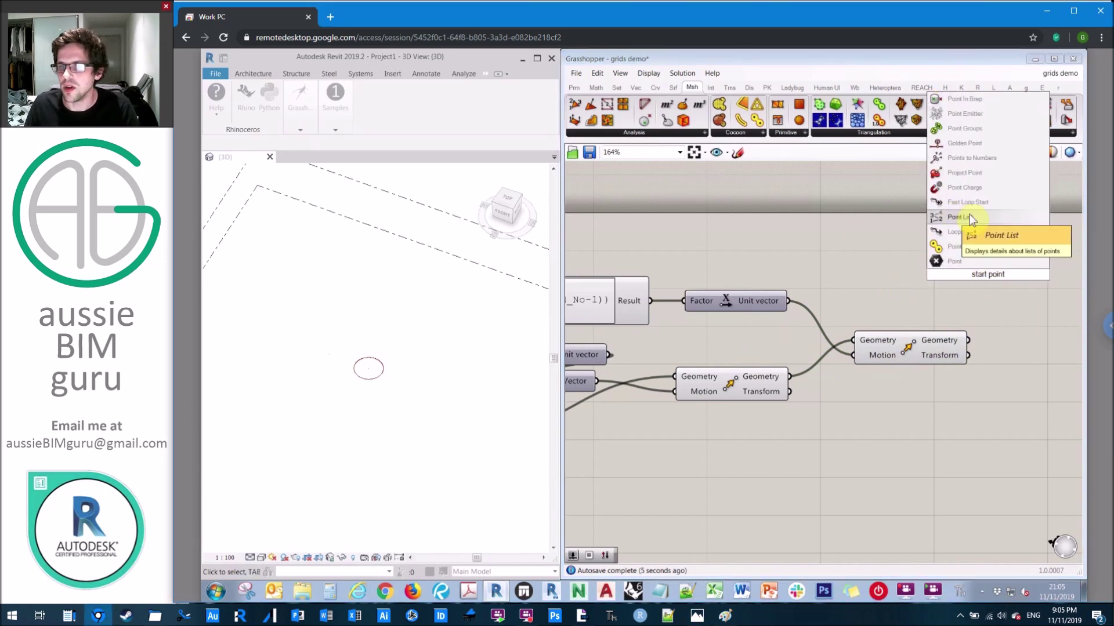
left_click(956, 318)
- Add a Line component, wiring the first Move's Geometry into Start Point and the second Move's Geometry into End Point
double_click(960, 316)
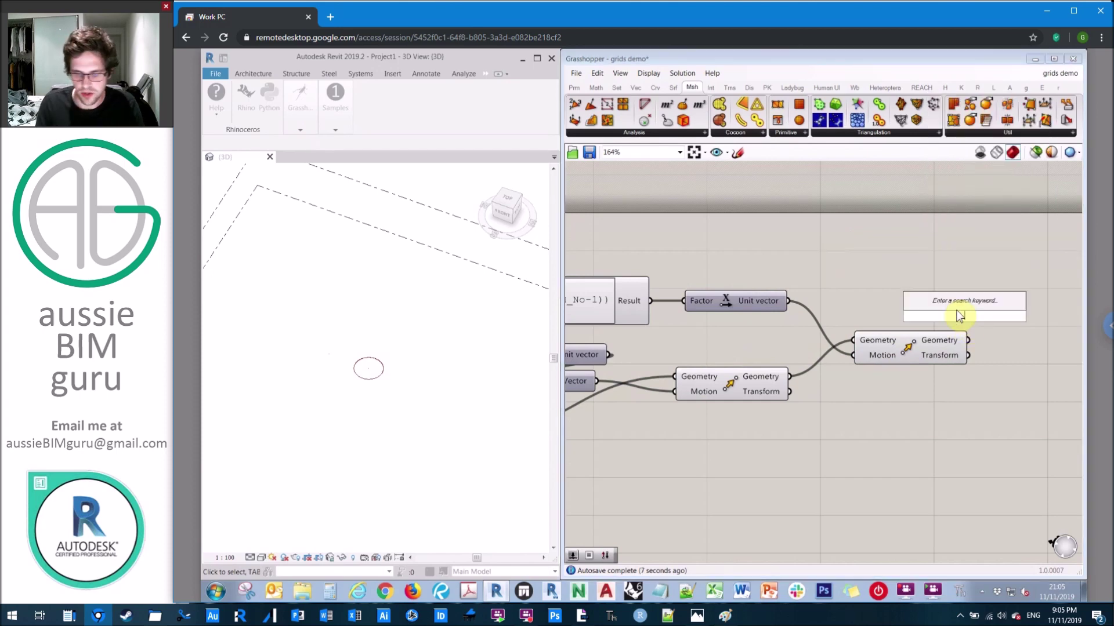
type("line")
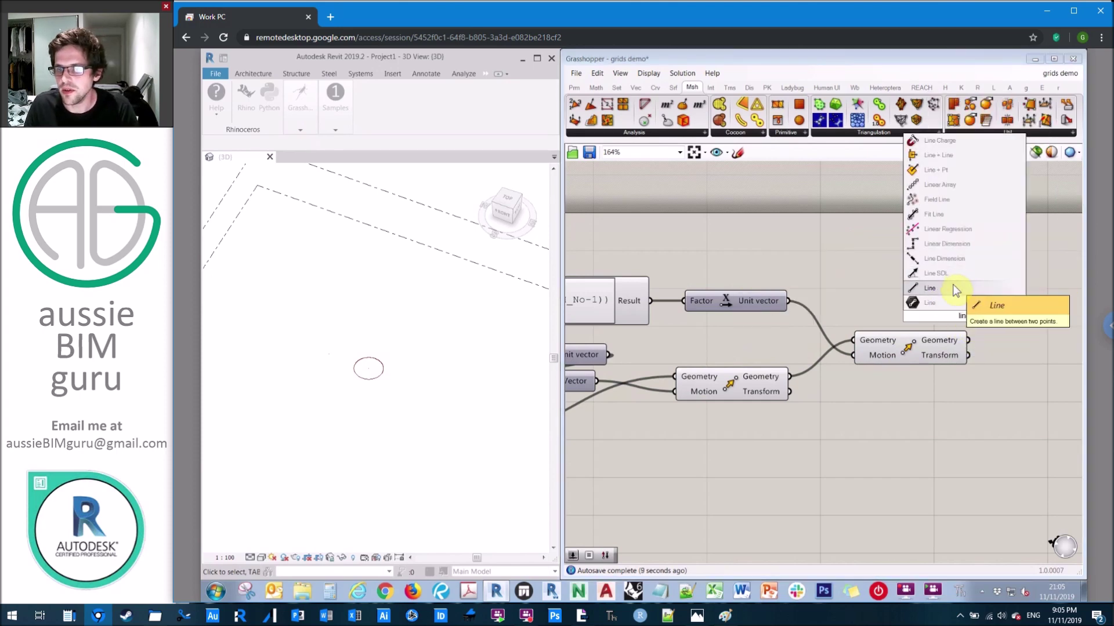
left_click(954, 288)
scroll(964, 287, "down", 3)
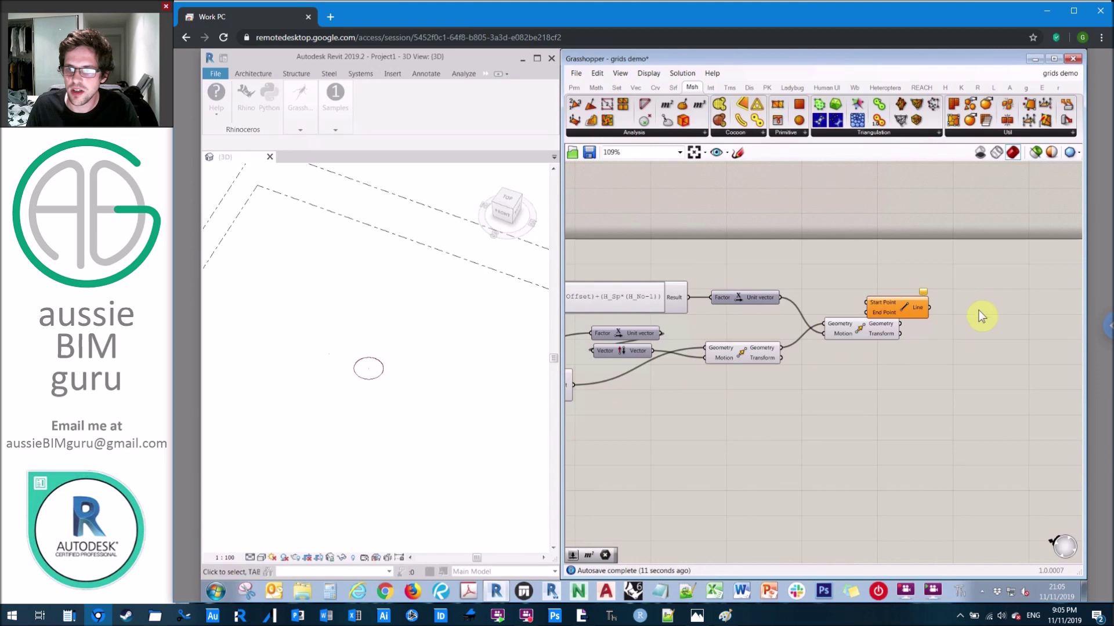
left_click_drag(901, 301, 979, 311)
left_click_drag(783, 349, 945, 323)
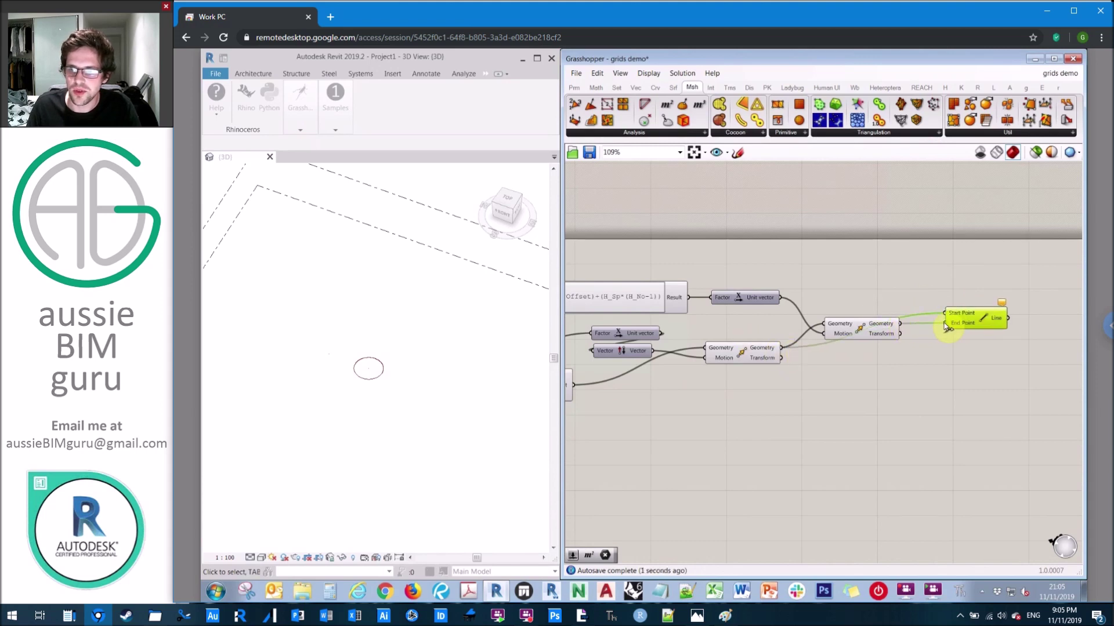
- Inspect the previewed line in the Revit 3D view and return to the Grasshopper definition
left_click(365, 316)
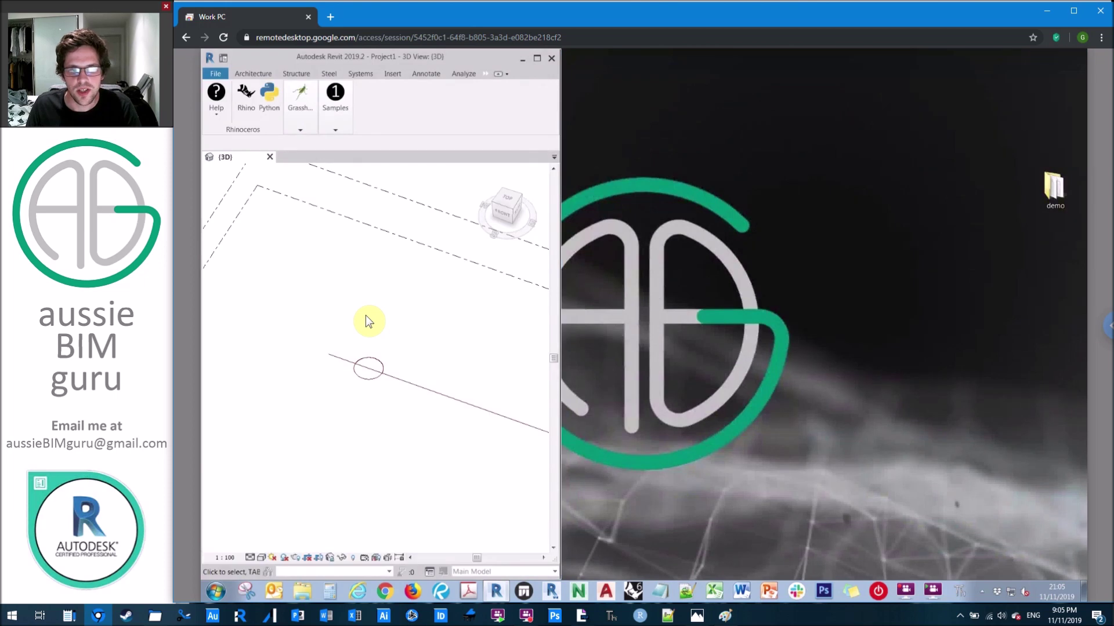
scroll(367, 316, "down", 5)
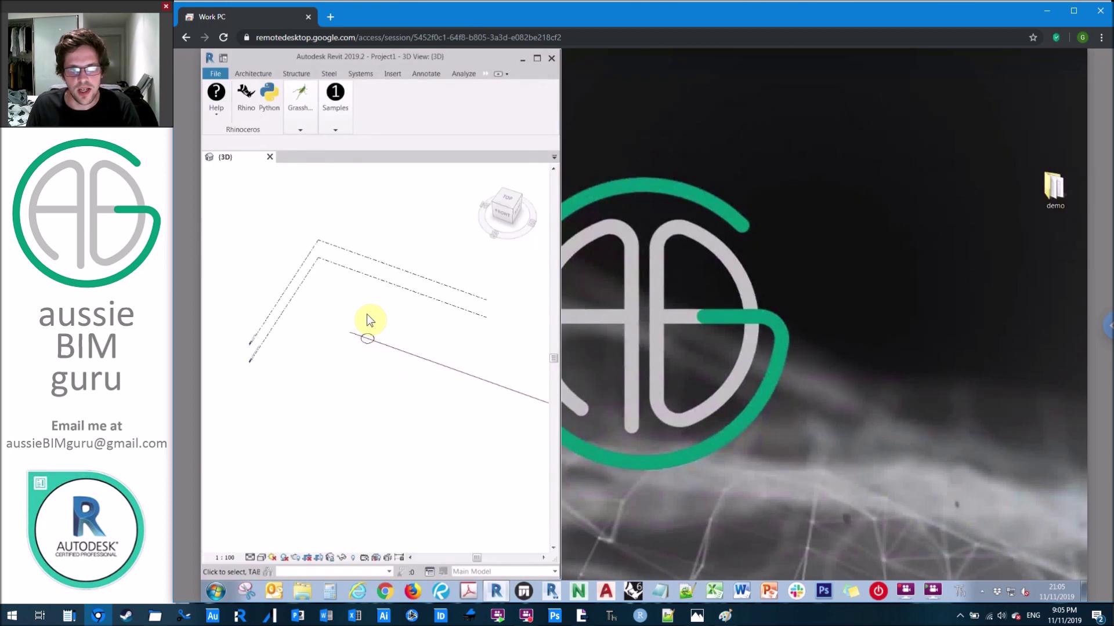
left_click(297, 116)
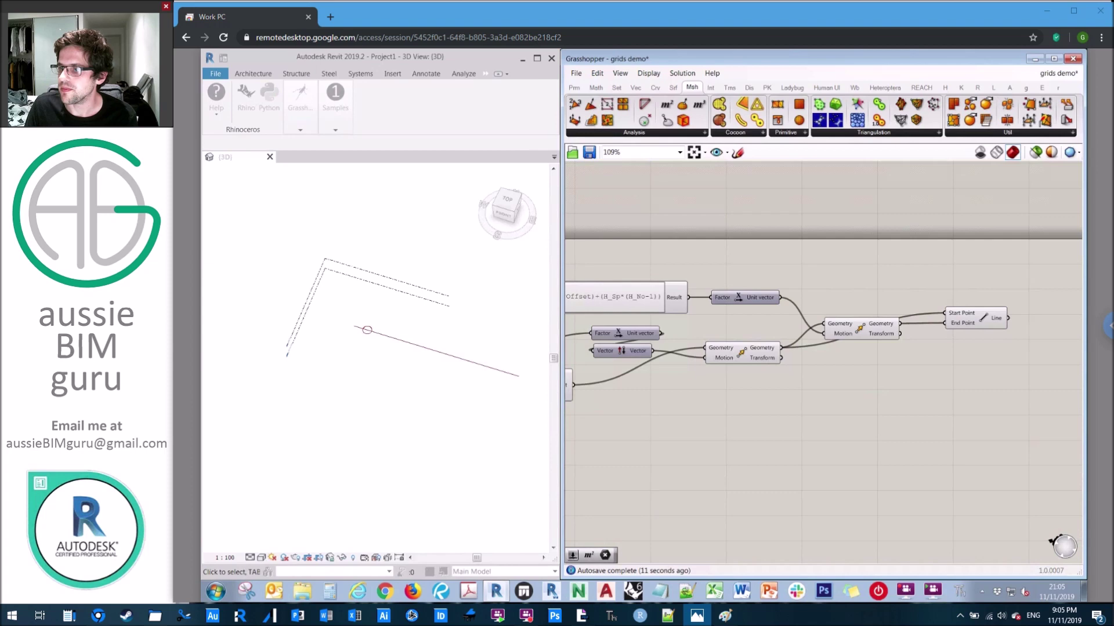
- Add a Linear Array component beyond the Line component and wire the Line output into its Geometry input
left_click(978, 280)
middle_click(978, 280)
right_click_drag(892, 259, 1008, 301)
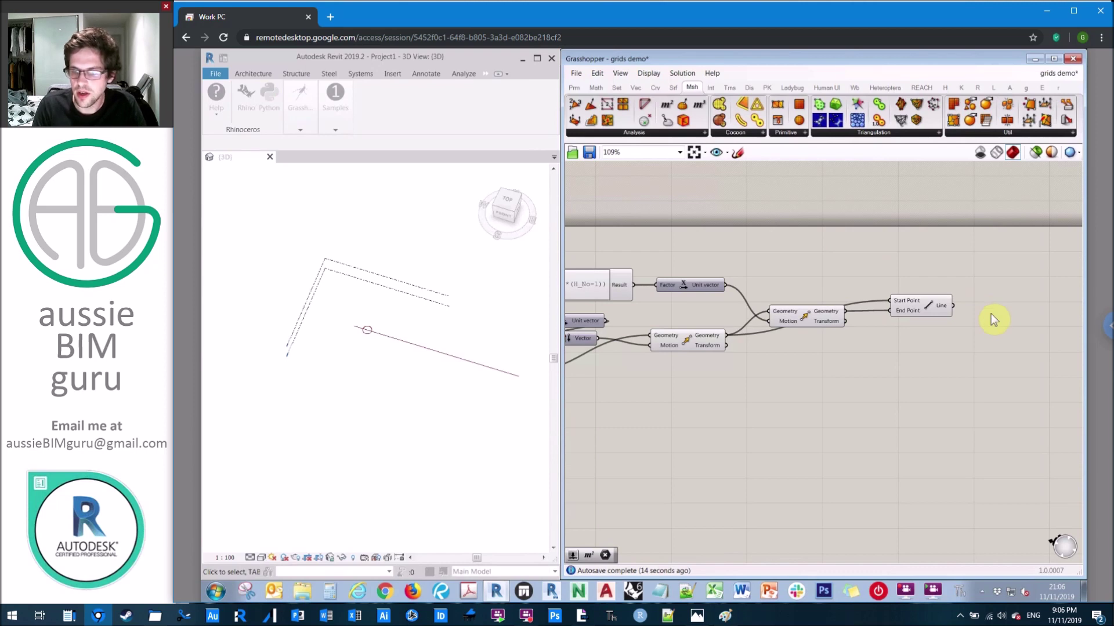
scroll(990, 314, "up", 3)
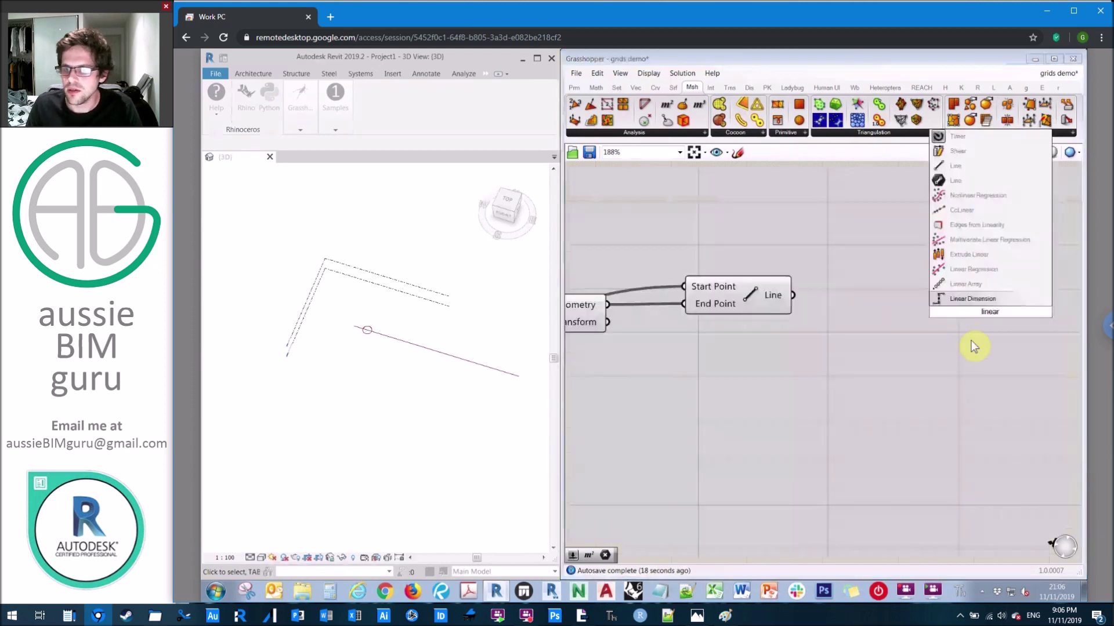
double_click(833, 241)
type("linear array")
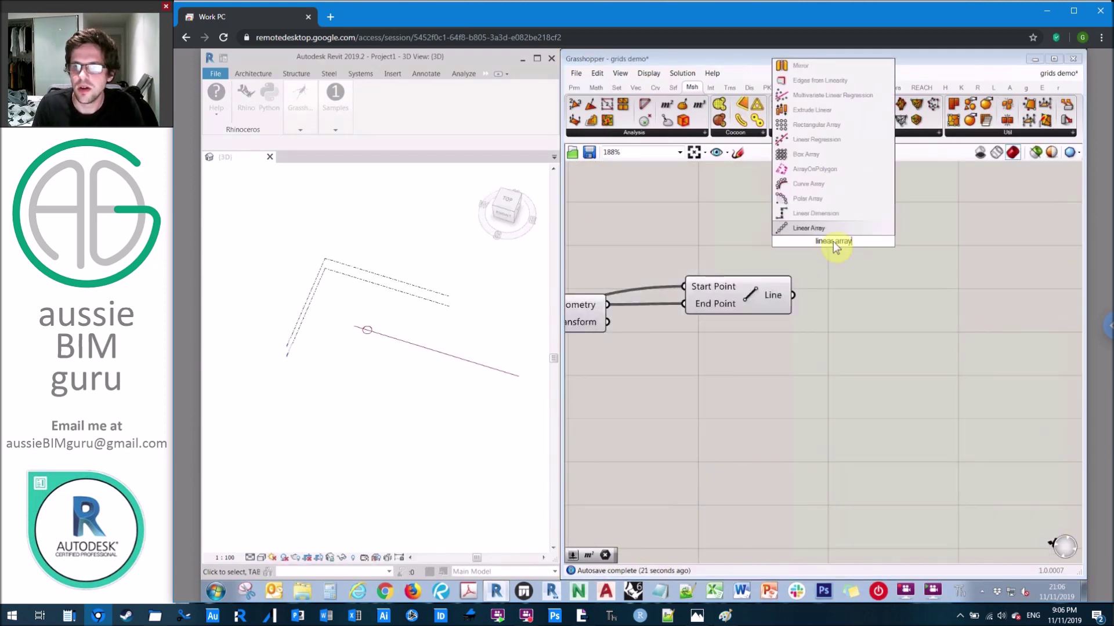
left_click(841, 232)
left_click_drag(832, 239, 959, 270)
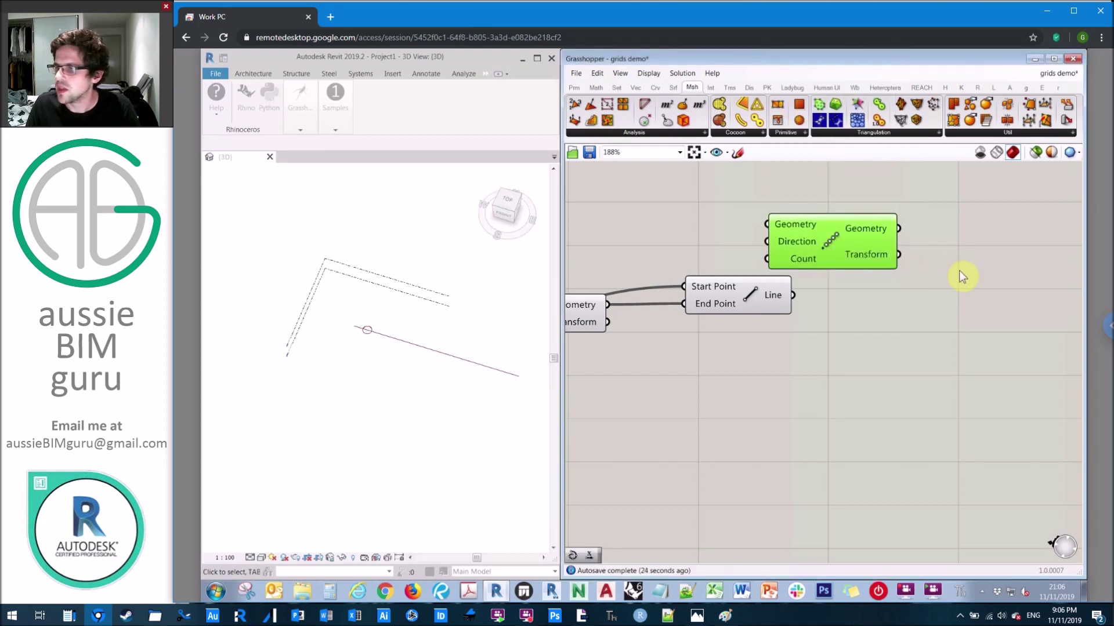
left_click(900, 218)
scroll(901, 219, "down", 2)
left_click_drag(820, 267, 897, 238)
scroll(997, 203, "down", 5)
right_click_drag(771, 319, 955, 298)
scroll(741, 271, "up", 4)
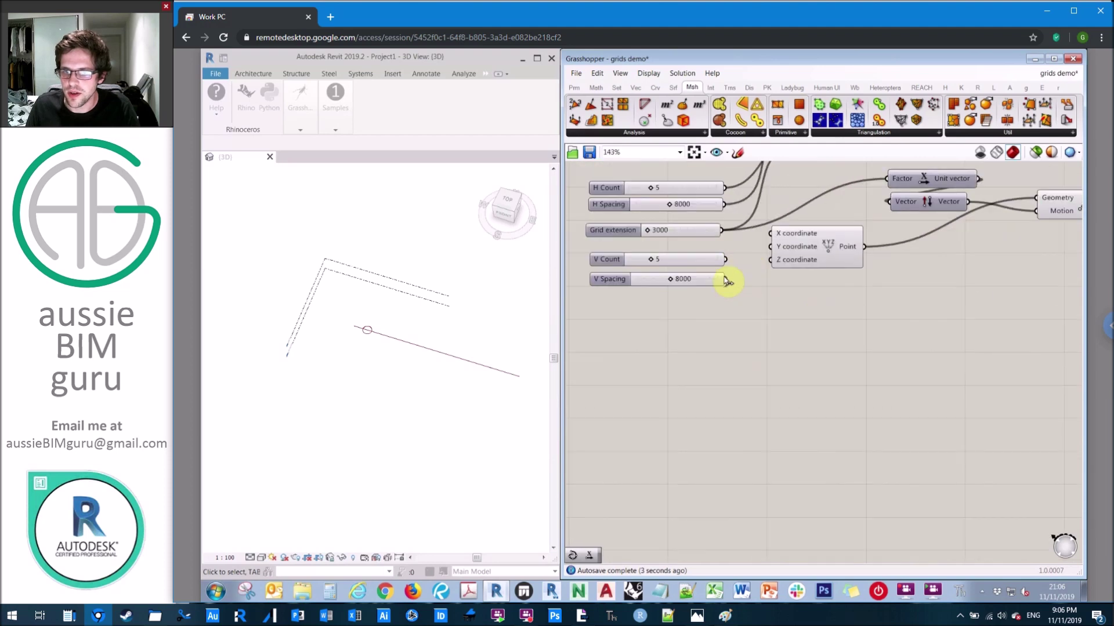
left_click_drag(725, 279, 766, 326)
scroll(725, 273, "down", 4)
scroll(928, 243, "up", 4)
scroll(934, 231, "down", 6)
scroll(591, 278, "up", 1)
scroll(651, 298, "up", 5)
scroll(937, 346, "down", 4)
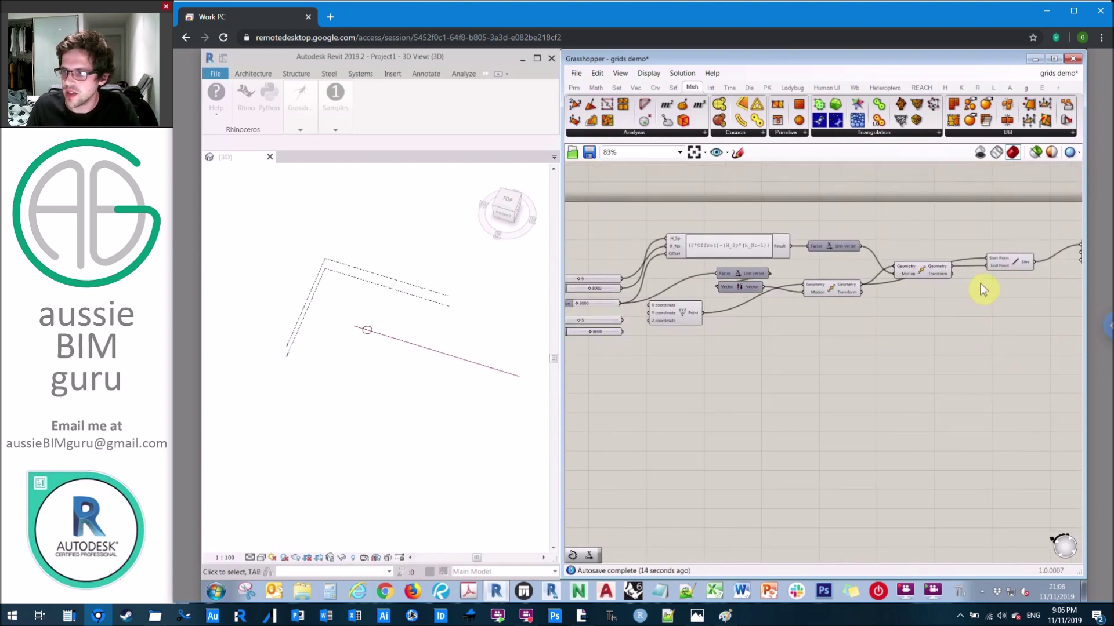
- Add a Unit Y component below the second Move and wire the V Spacing slider into its Factor input
scroll(980, 283, "up", 4)
double_click(951, 300)
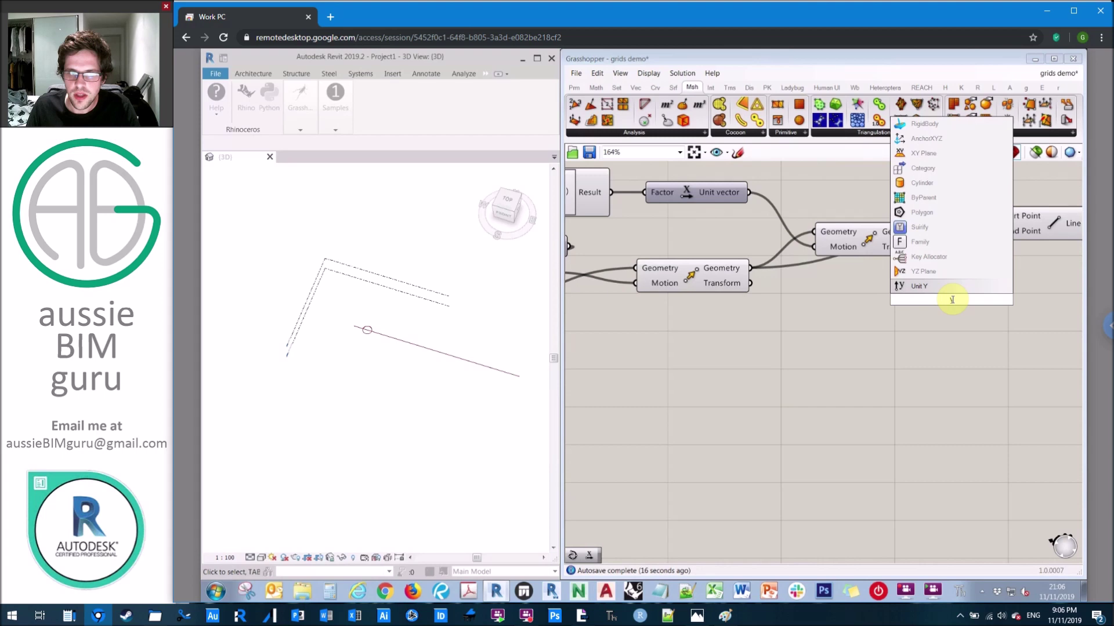
left_click(941, 288)
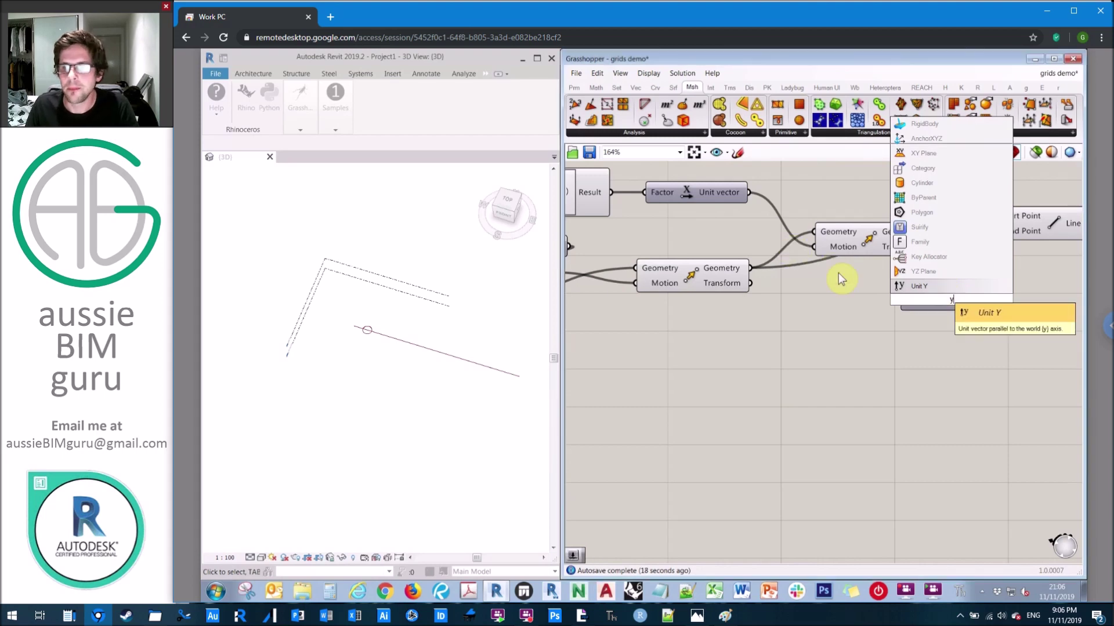
left_click_drag(897, 301, 751, 346)
scroll(1046, 268, "down", 3)
scroll(702, 293, "up", 2)
scroll(960, 351, "down", 4)
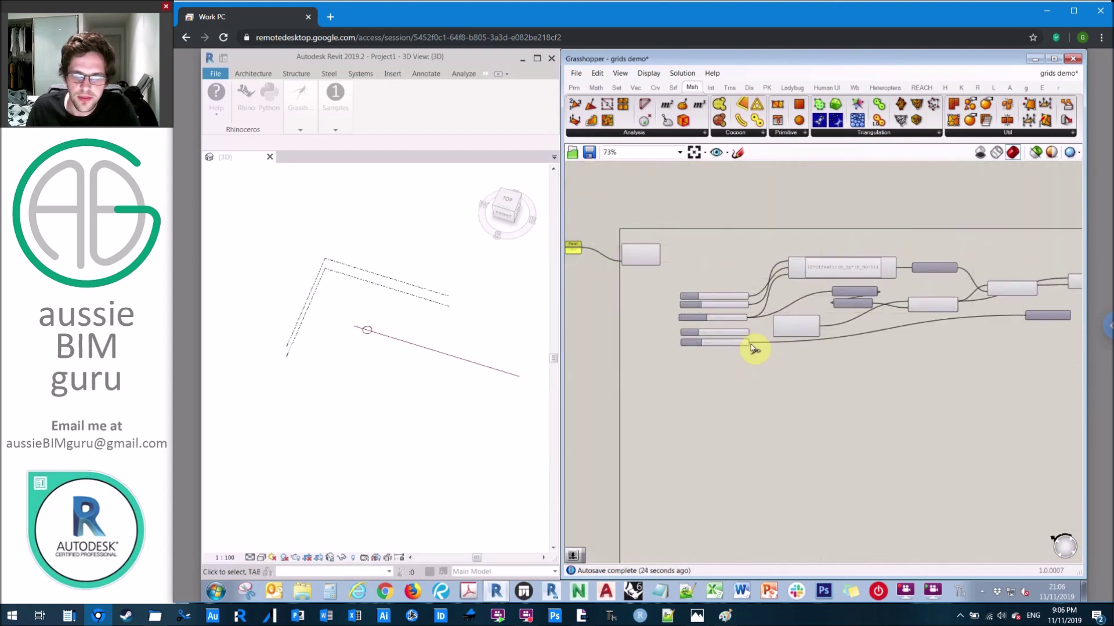
- Add a vector Reverse component beside Unit Y and wire the Unit Y vector into its Vector input
scroll(1055, 304, "up", 6)
right_click_drag(1016, 303, 812, 296)
right_click_drag(975, 320, 852, 322)
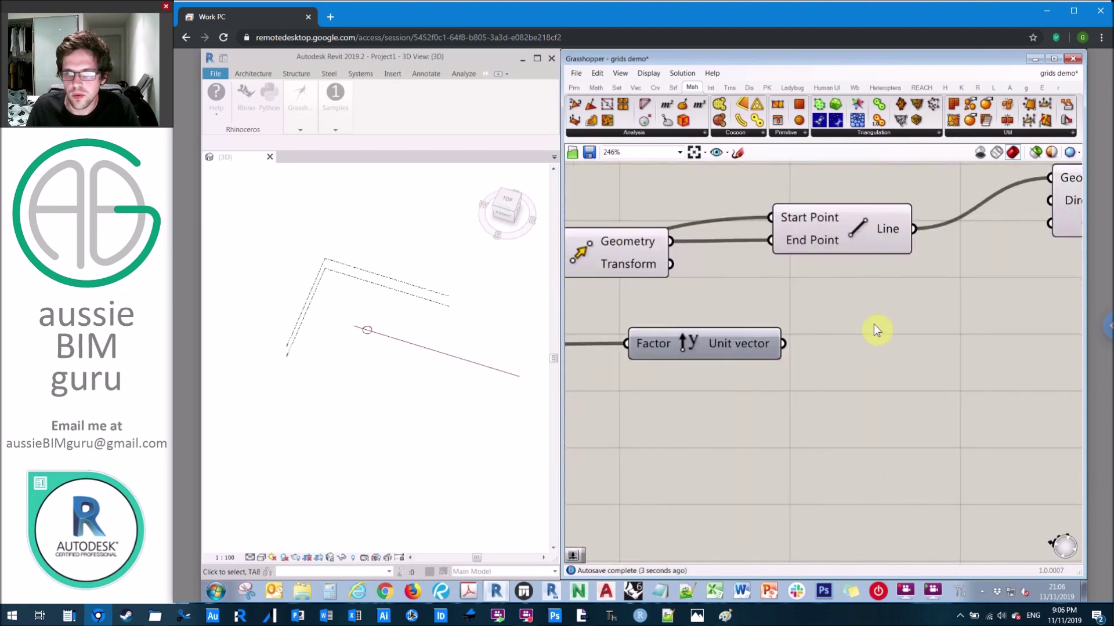
right_click(873, 325)
left_click(857, 312)
double_click(857, 311)
type("rever")
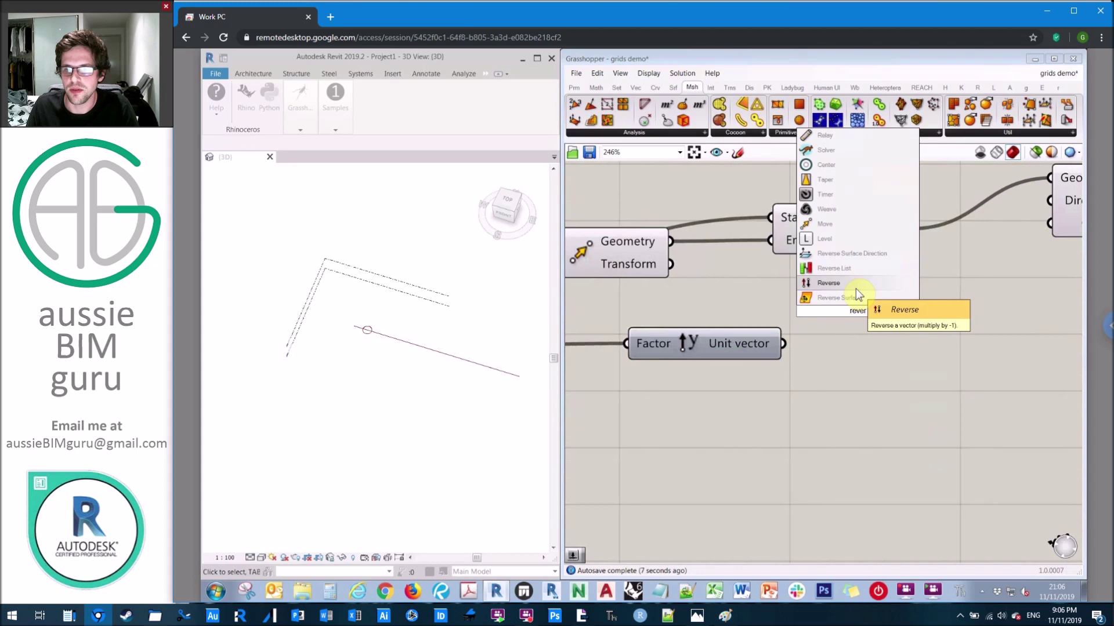
left_click(853, 284)
left_click_drag(784, 344, 838, 343)
right_click_drag(967, 310, 803, 323)
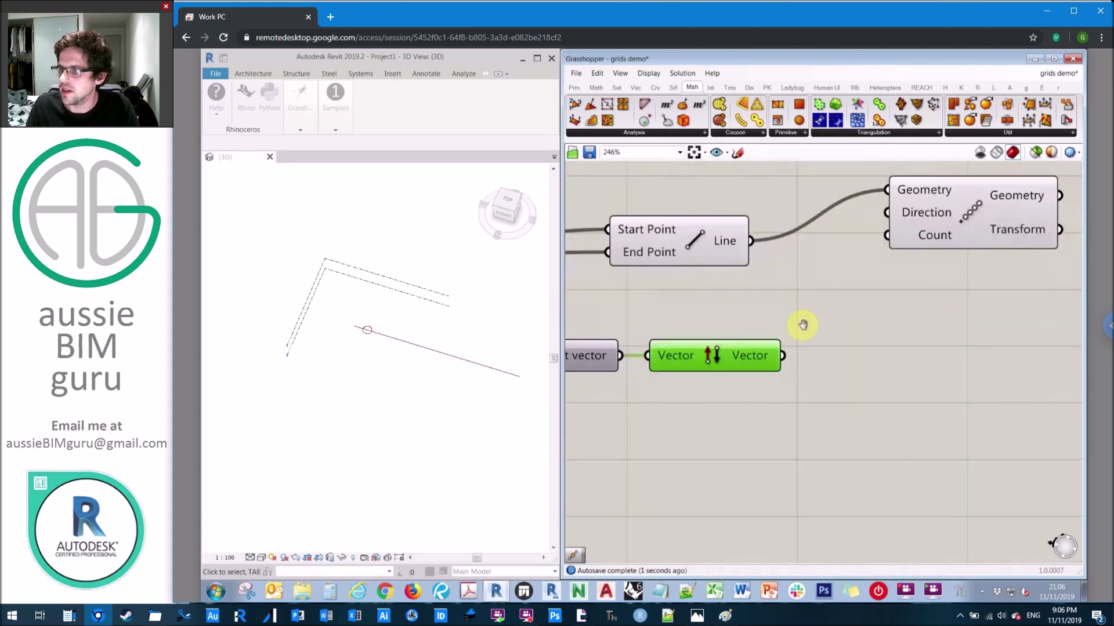
- Wire the reversed vector into the Linear Array's Direction input and the V Count slider into its Count input
left_click_drag(782, 356, 701, 290)
scroll(1007, 261, "down", 5)
scroll(1010, 259, "down", 4)
scroll(666, 298, "up", 4)
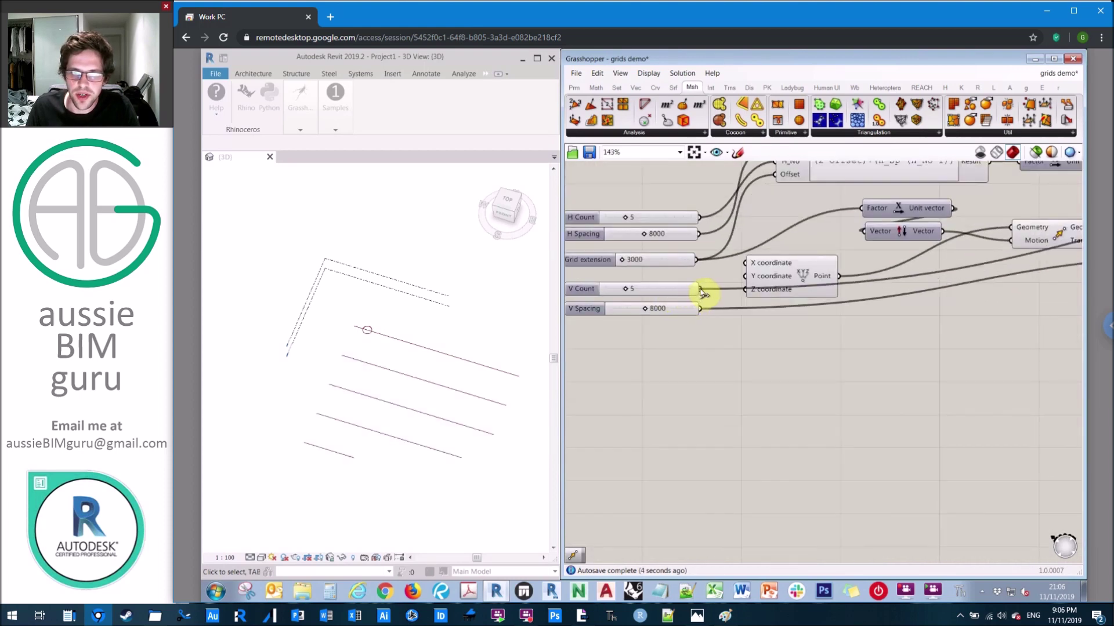
- Inspect the arrayed grid lines in the Revit 3D view and return to the Grasshopper definition
left_click(344, 322)
middle_click_drag(344, 321, 347, 322)
scroll(347, 323, "up", 1)
scroll(347, 323, "down", 3)
left_click(294, 111)
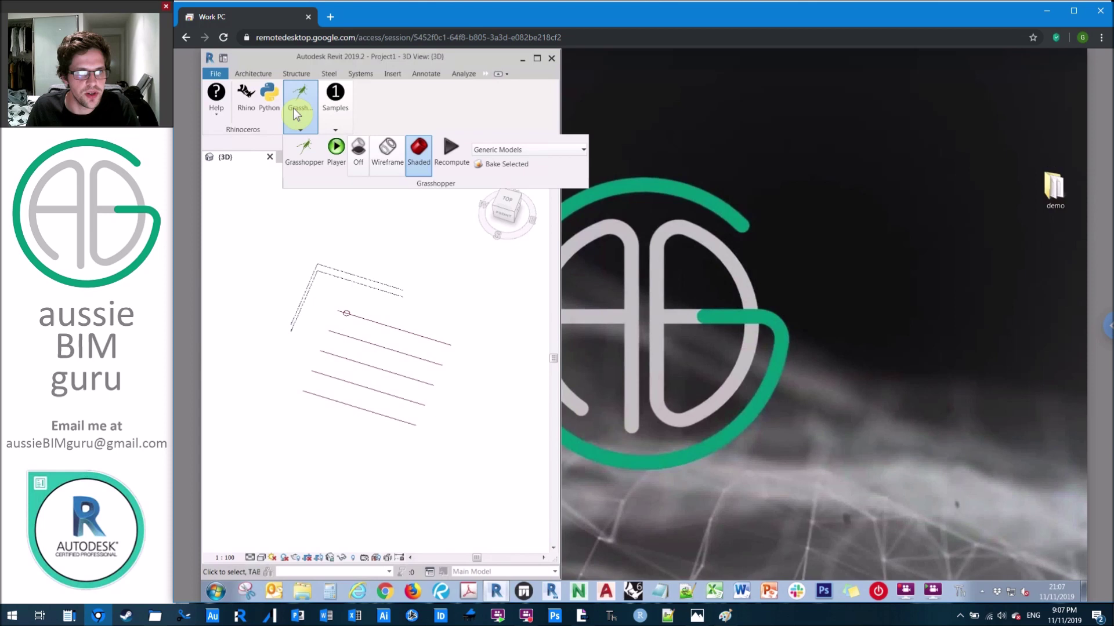
left_click(306, 156)
- Try out the V Count and V Spacing sliders, moving V Spacing to 6429
scroll(924, 355, "down", 2)
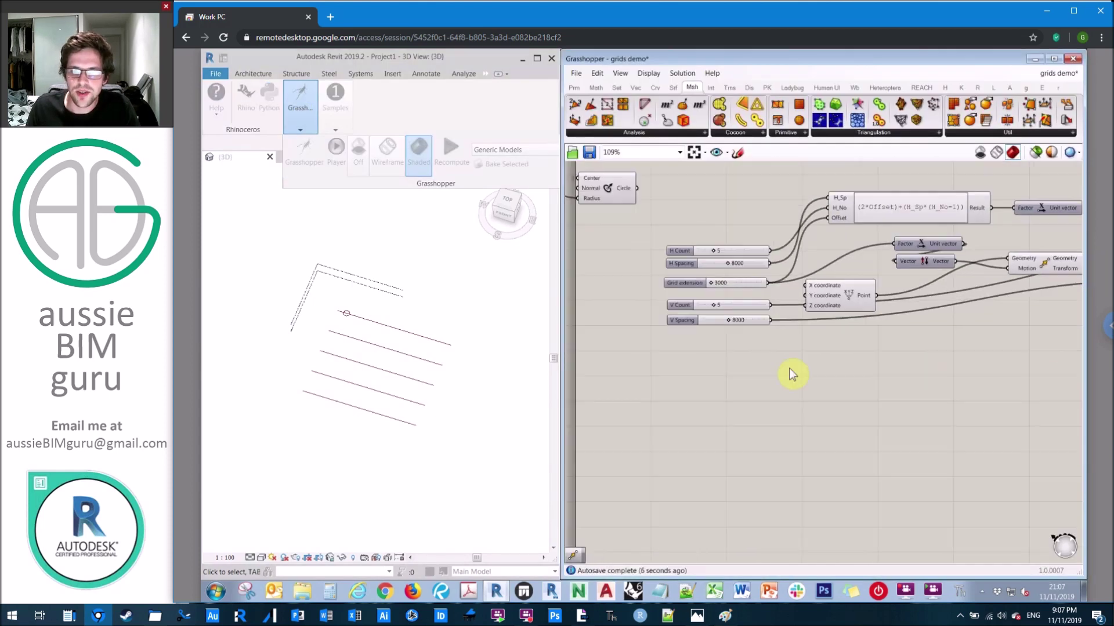
middle_click(787, 365)
scroll(746, 333, "up", 5)
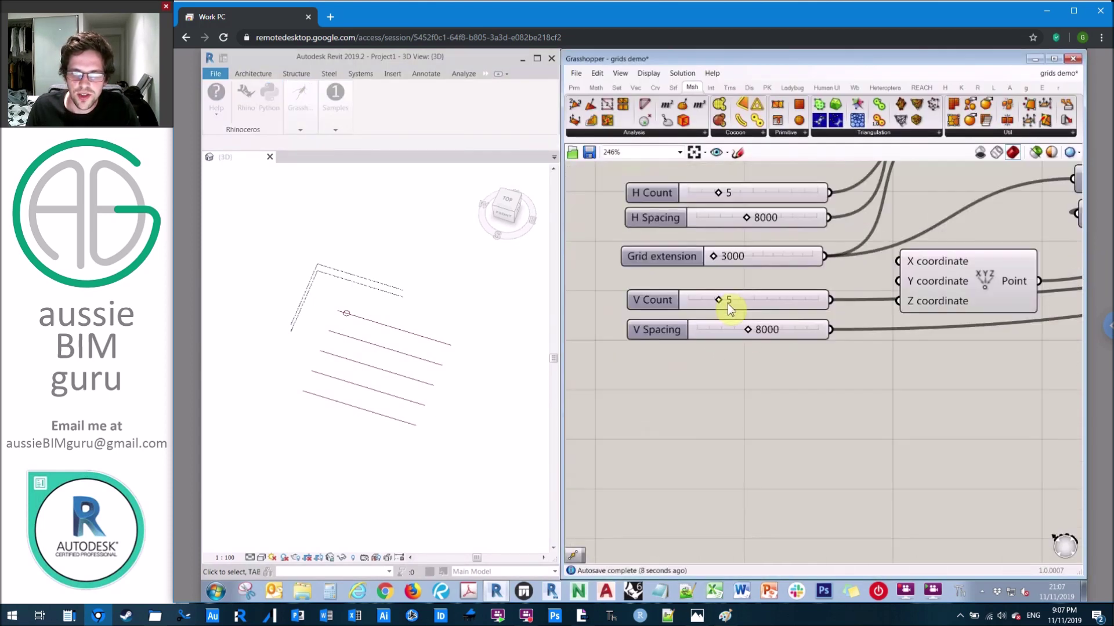
left_click_drag(696, 289, 712, 289)
left_click_drag(749, 328, 728, 328)
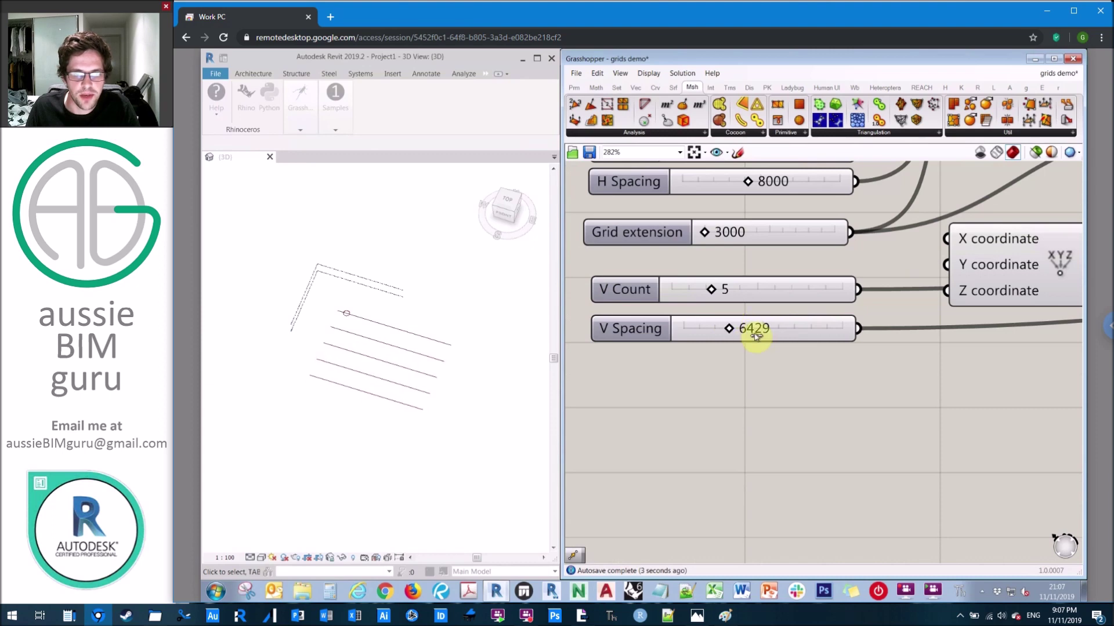
- Set the V Spacing slider to exactly 5000 and accept the value
left_click(756, 336)
right_click(757, 331)
left_click(750, 323)
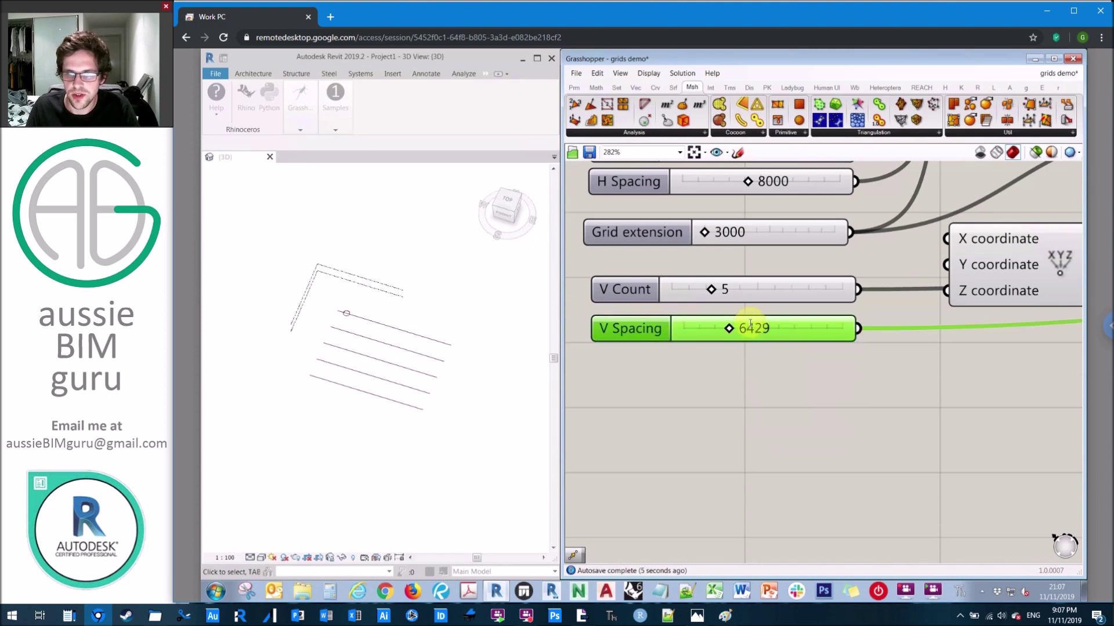
double_click(750, 324)
type("5000")
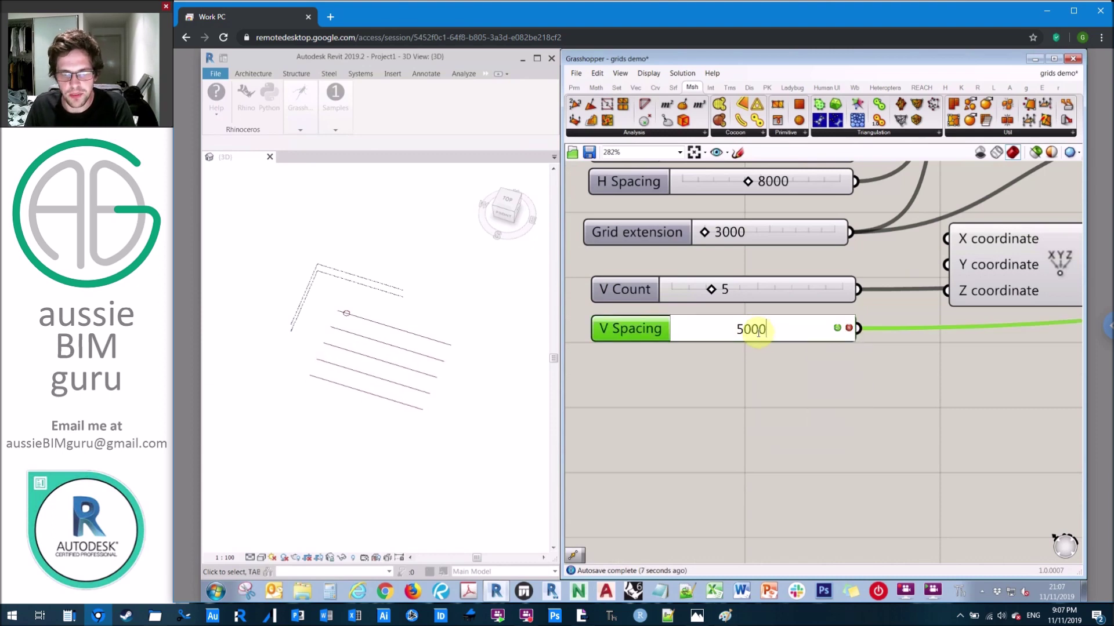
left_click(837, 329)
left_click(829, 393)
- Duplicate the component chain from the length expression through the Linear Array, excluding the sliders and point, and place the copy below the original
scroll(827, 394, "down", 5)
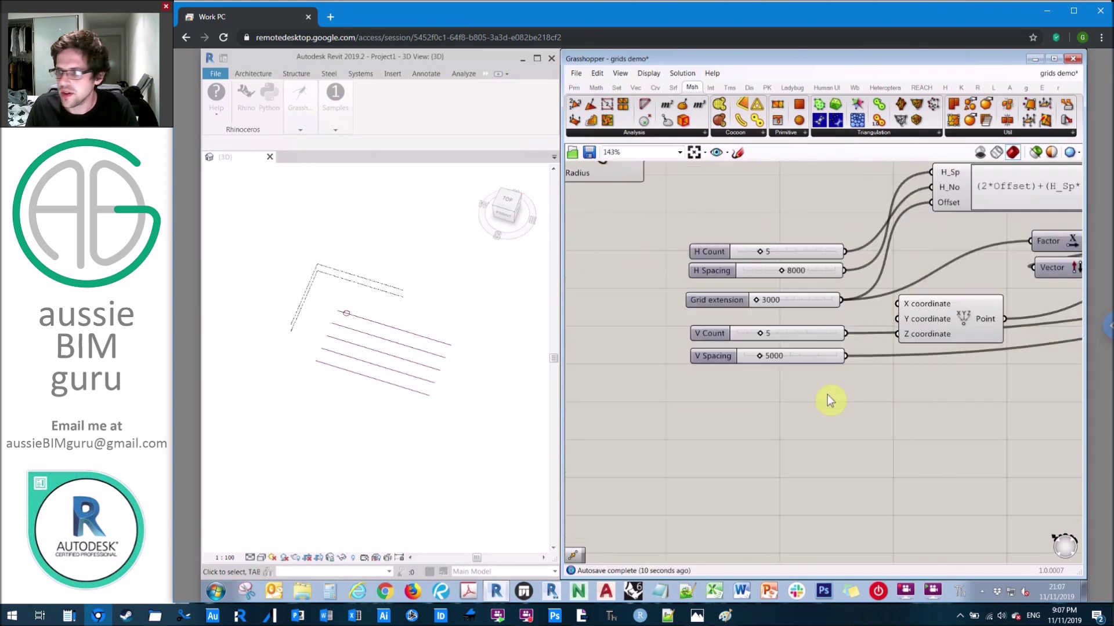
middle_click(904, 412)
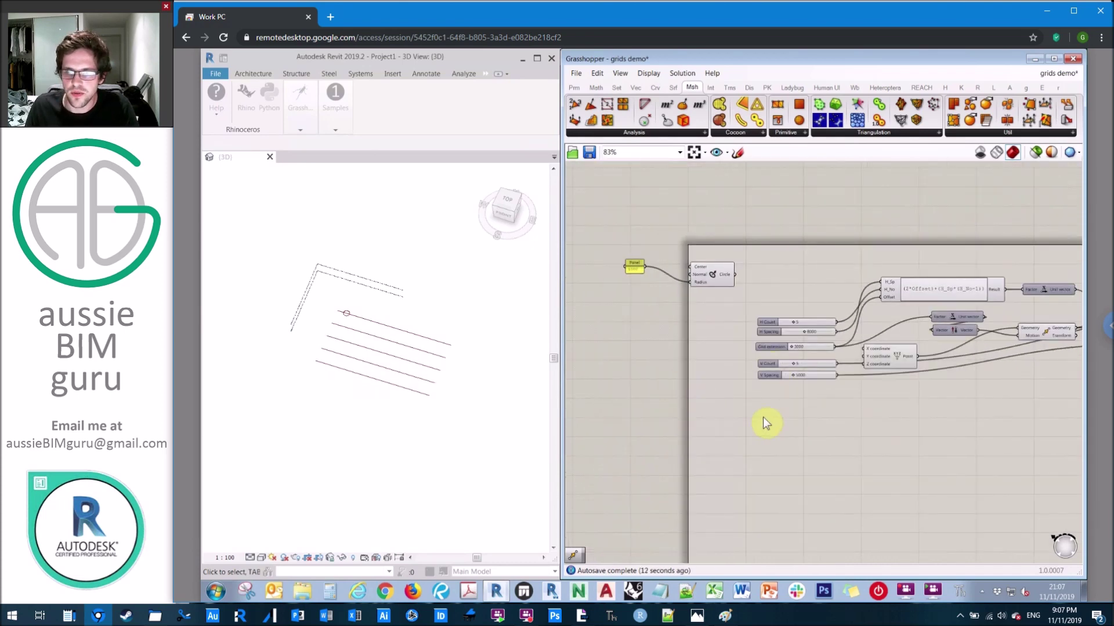
right_click_drag(763, 416, 666, 415)
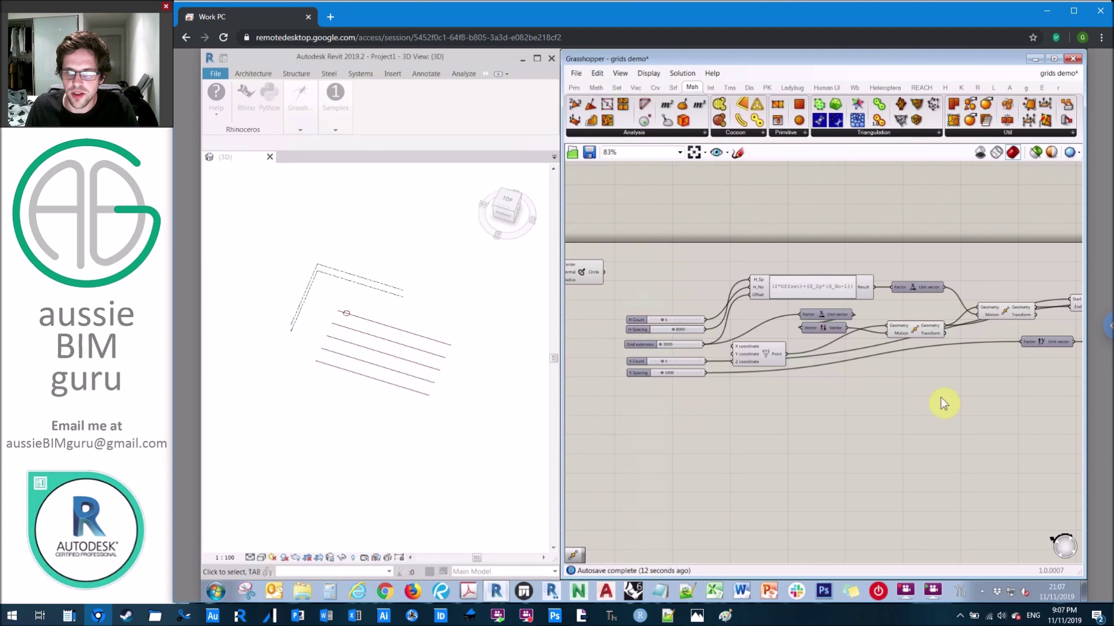
scroll(888, 373, "down", 3)
left_click_drag(957, 403, 831, 427)
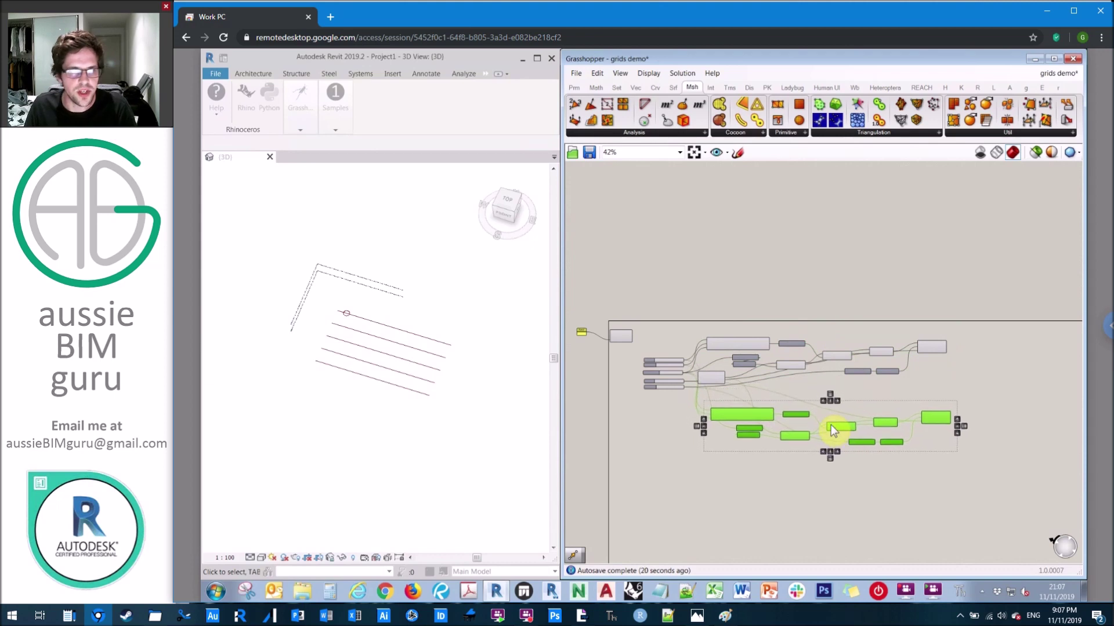
left_click(795, 467)
scroll(645, 395, "up", 5)
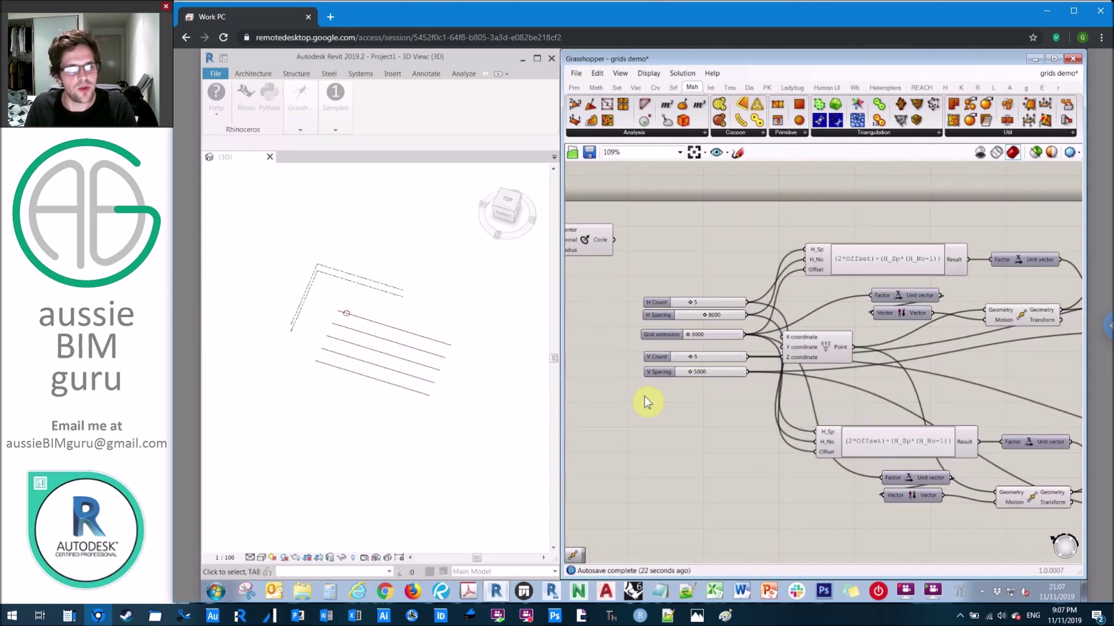
middle_click(691, 430)
left_click(697, 615)
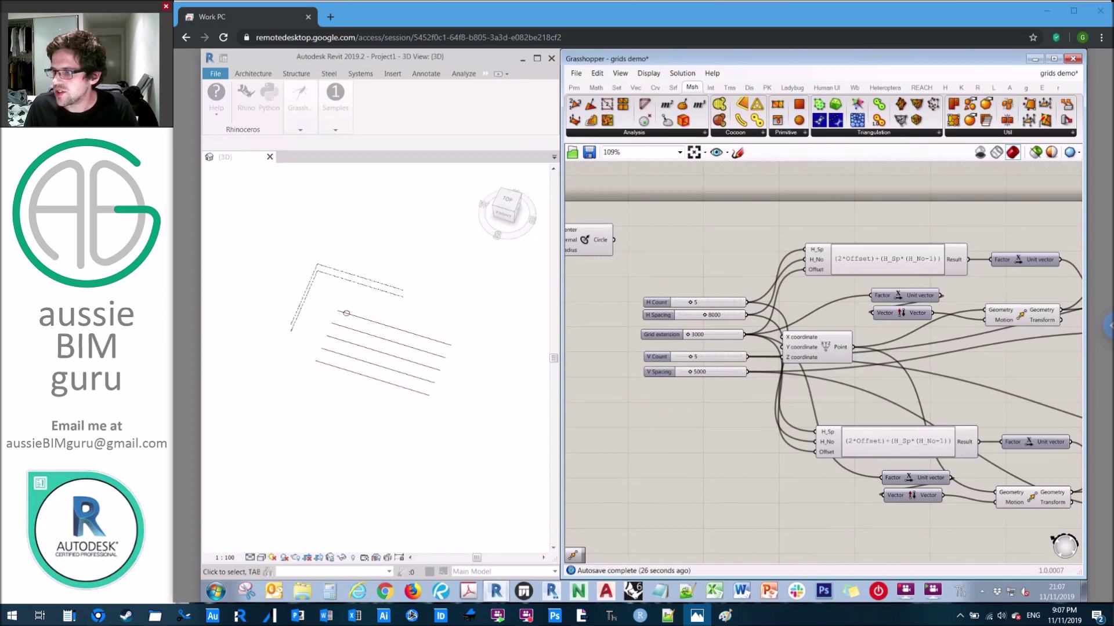
left_click(899, 373)
middle_click(962, 471)
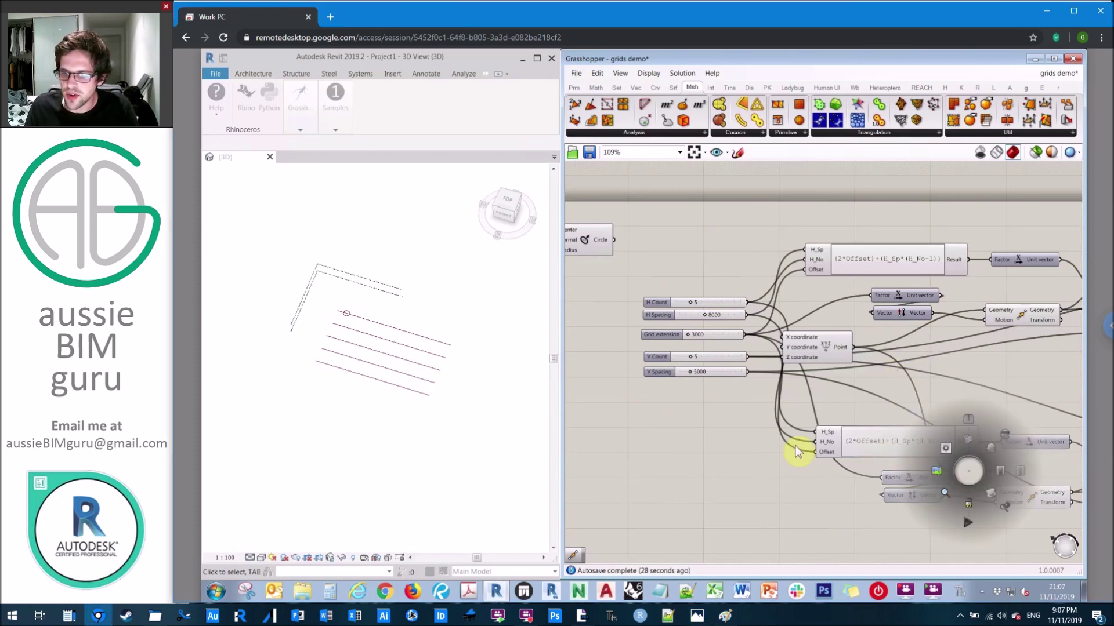
- Add a Unit Y vector component below the Unit X and Reverse vectors in the copied chain
middle_click(817, 448)
scroll(944, 500, "up", 5)
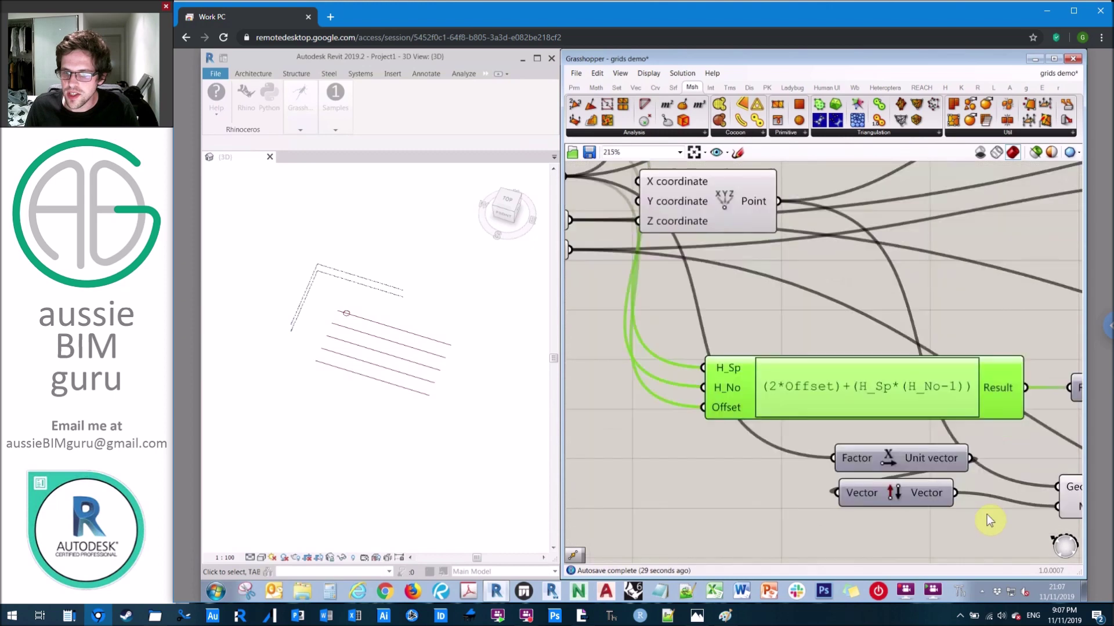
right_click_drag(896, 466, 895, 474)
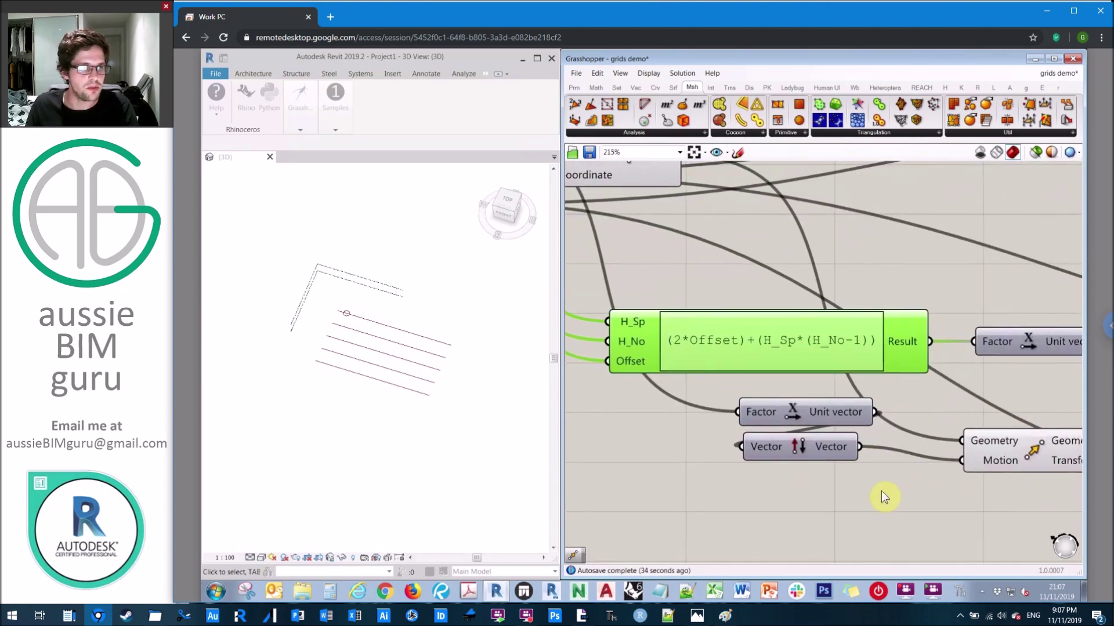
left_click(756, 507)
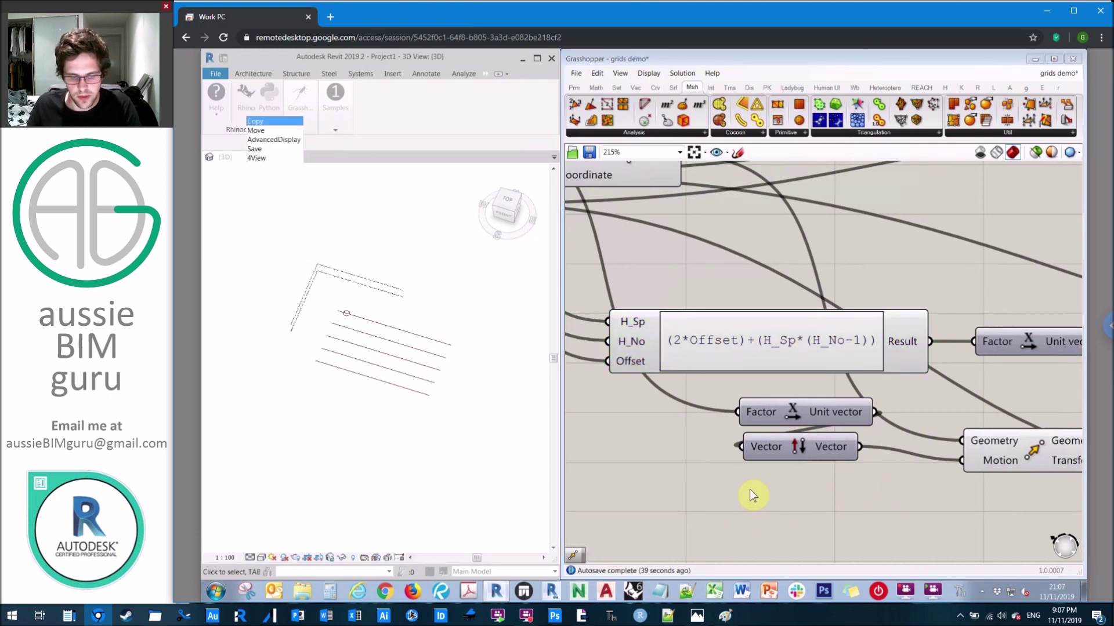
double_click(751, 486)
type("vector y")
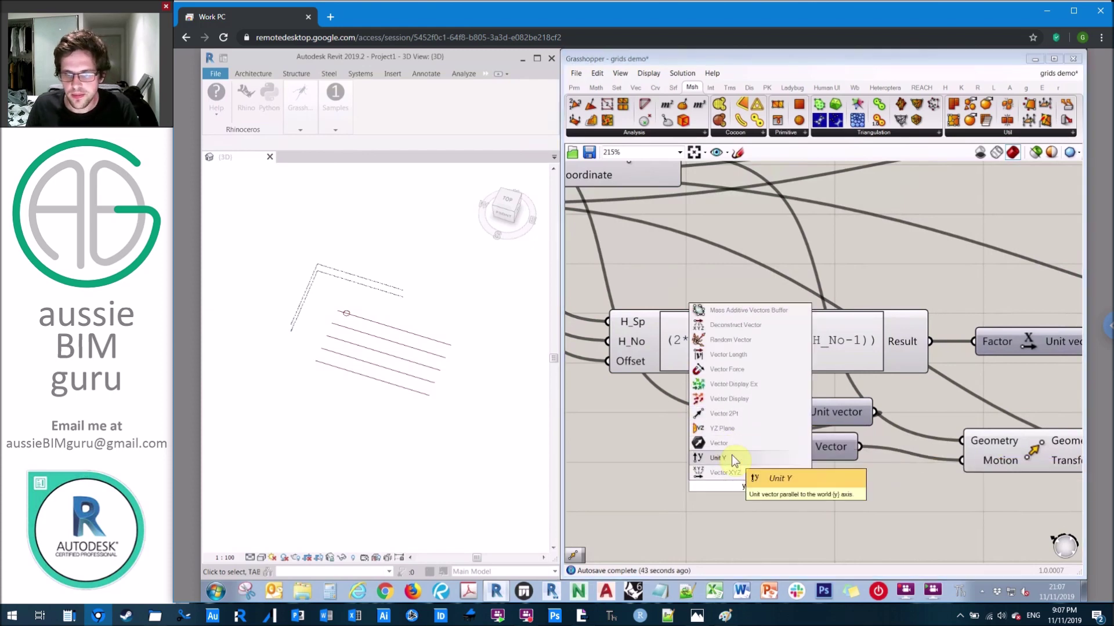
left_click(729, 457)
- Replace the copied Unit X and Reverse pair with Unit Y, moving the factor wire to it and feeding its vector into Move's Motion
double_click(723, 413)
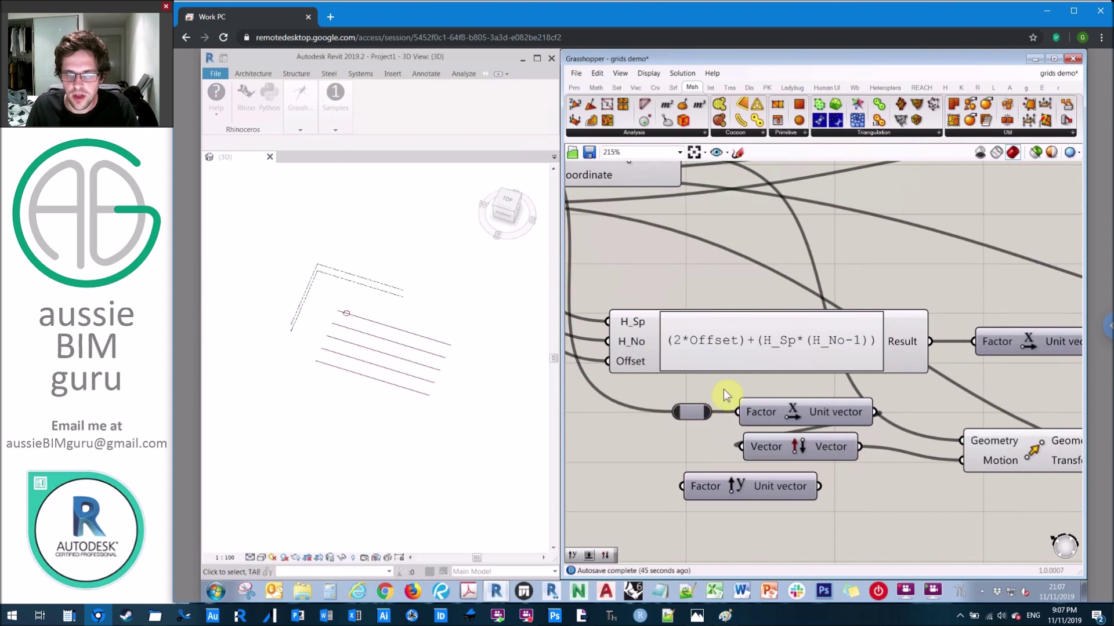
left_click(702, 412)
key("ctrl+z")
left_click_drag(738, 412, 681, 486)
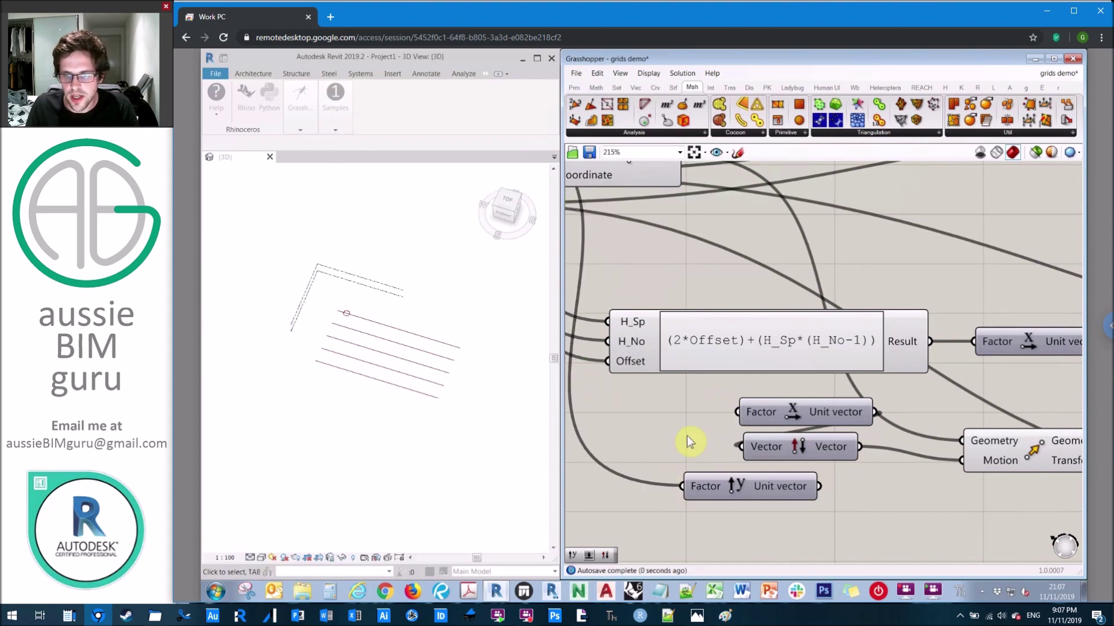
left_click_drag(817, 489, 961, 460)
key("Delete")
left_click(808, 445)
key("Delete")
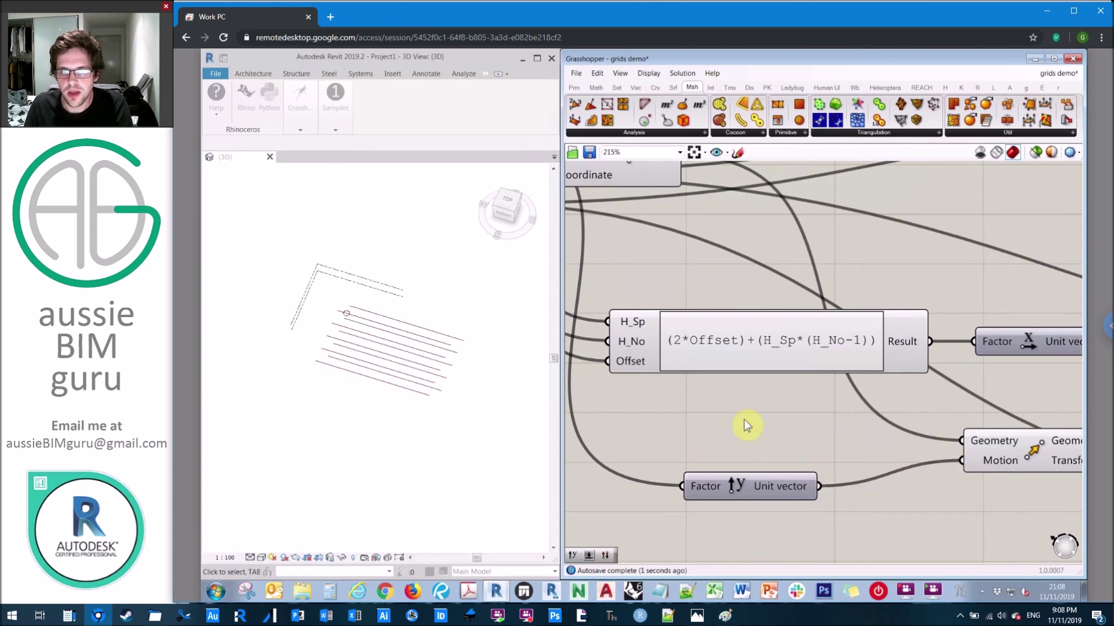
- Rename the copied expression's H_Sp and H_No inputs to V_Sp and V_No
scroll(819, 423, "down", 4)
scroll(688, 339, "up", 5)
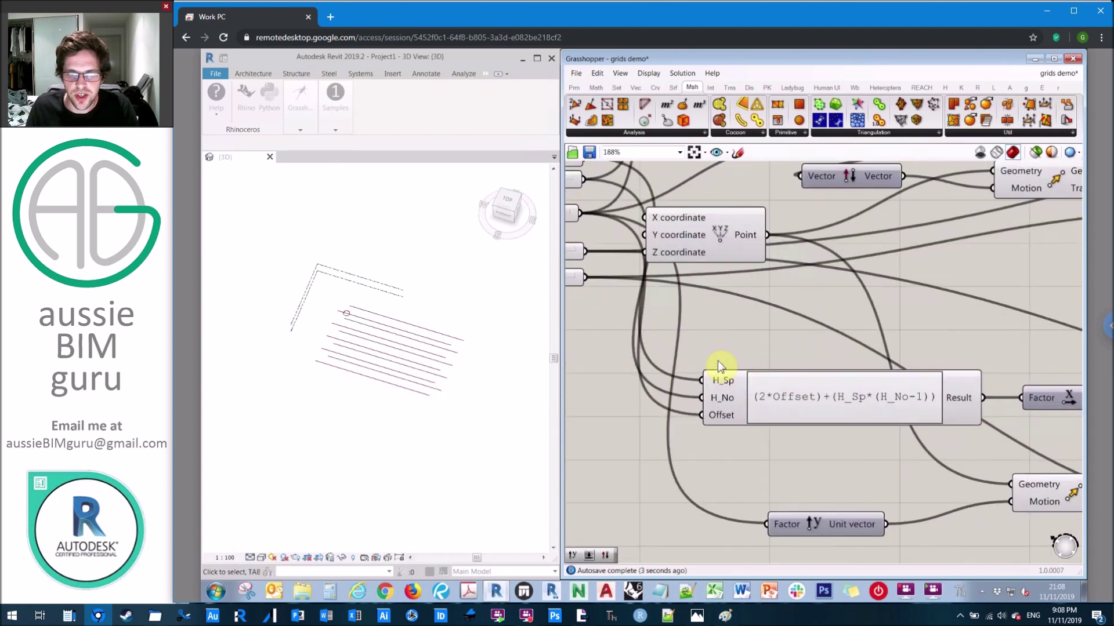
scroll(723, 392, "up", 3)
right_click(716, 384)
key("Caps_Lock")
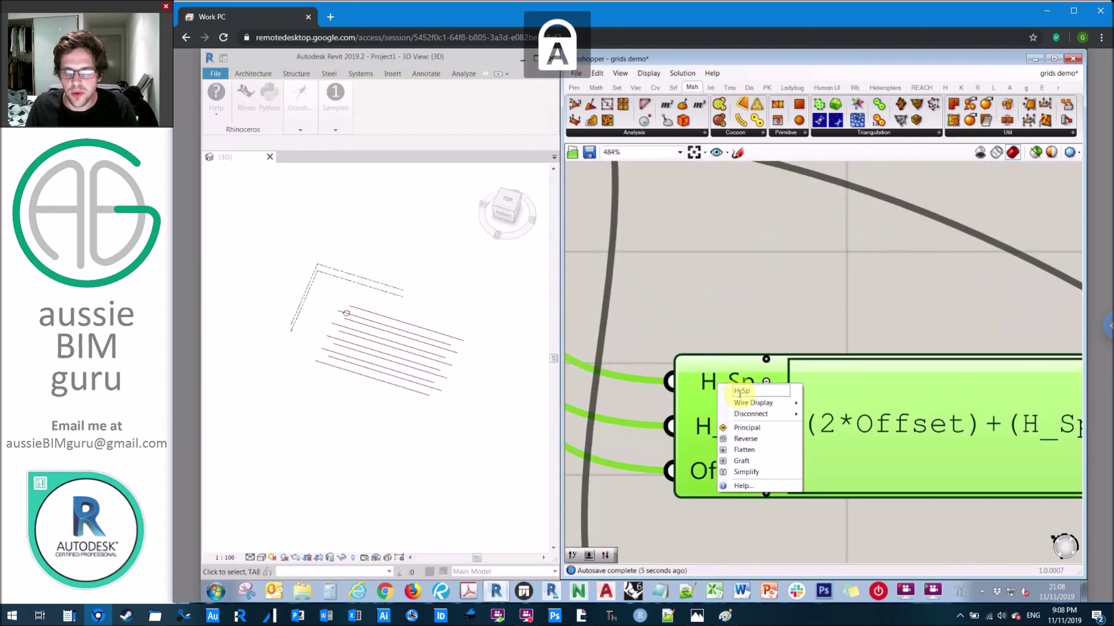
type("V")
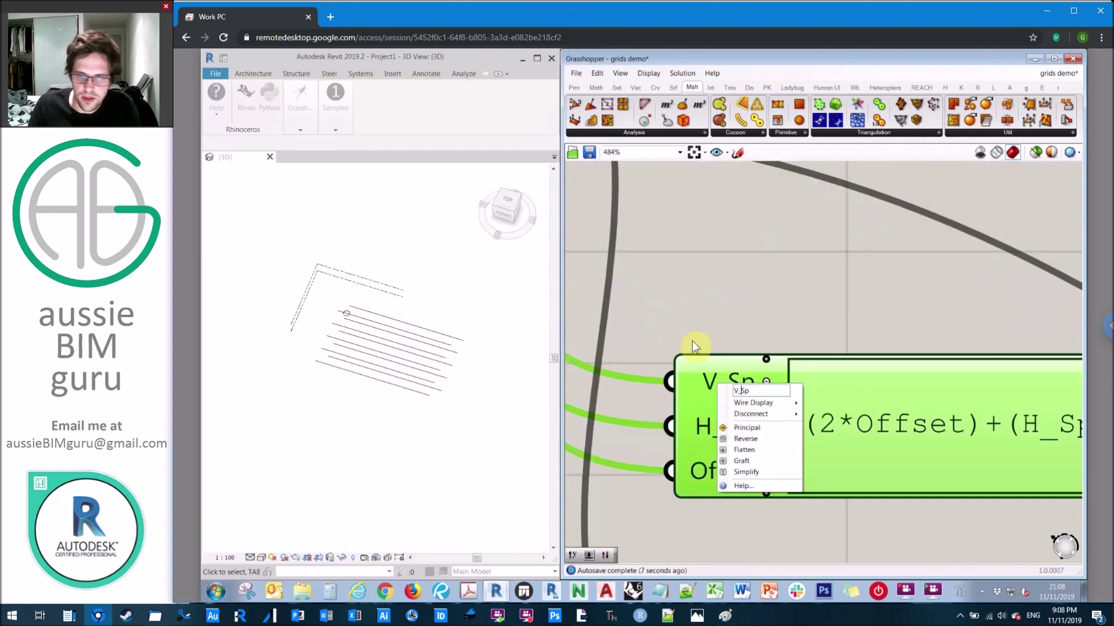
key("Return")
right_click(713, 426)
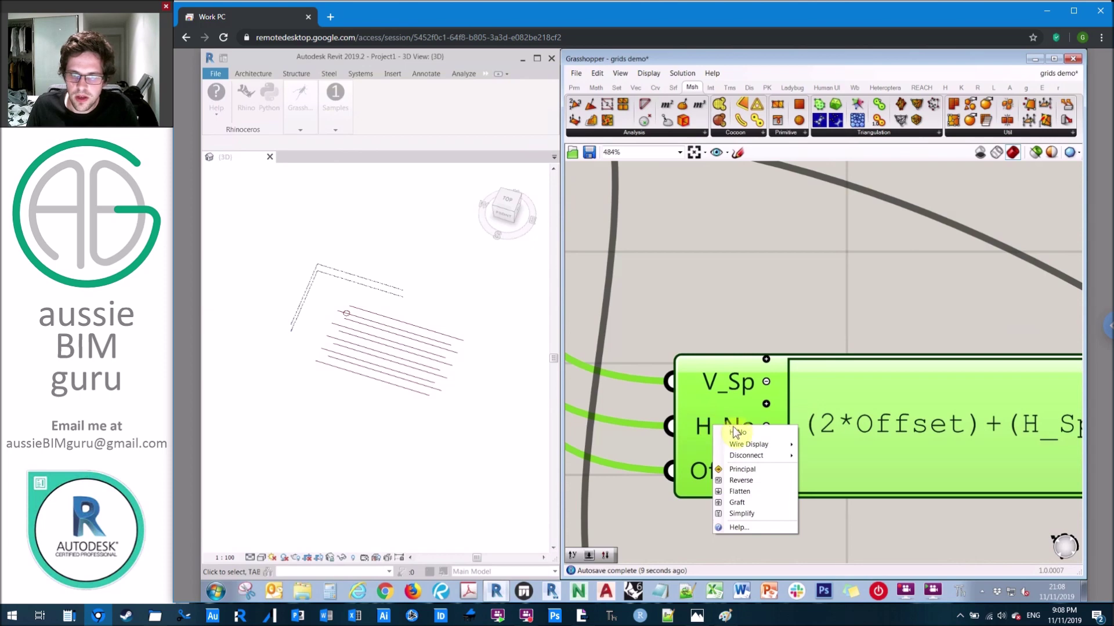
type("V")
key("Return")
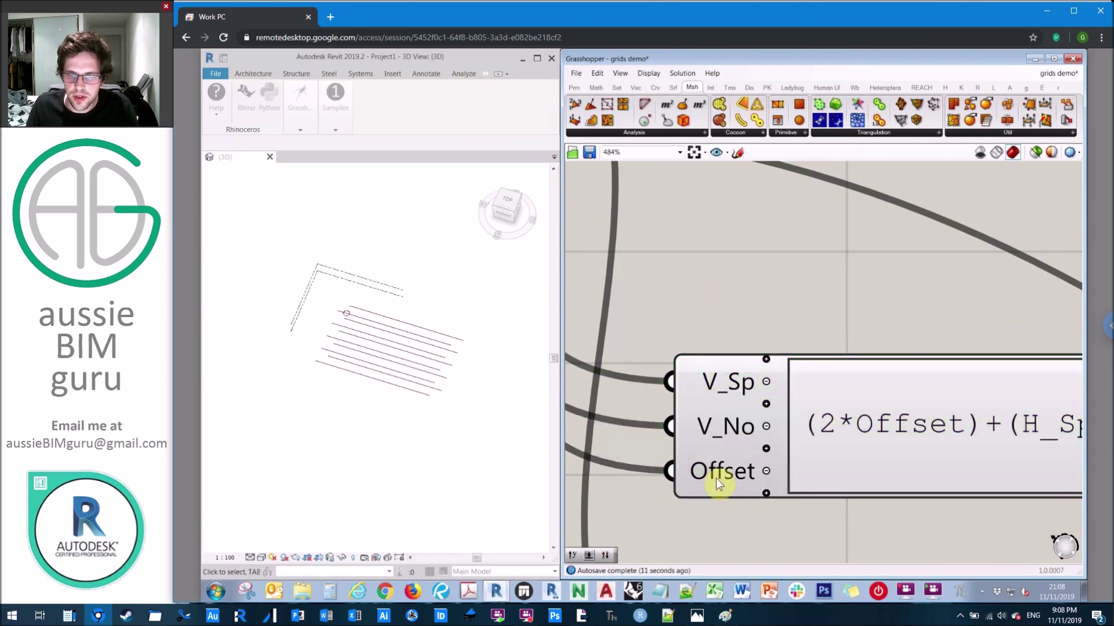
- Change the copied expression to (2*Offset)+(V_Sp*(V_No-1))*-1 and accept it
scroll(887, 342, "down", 3)
double_click(913, 360)
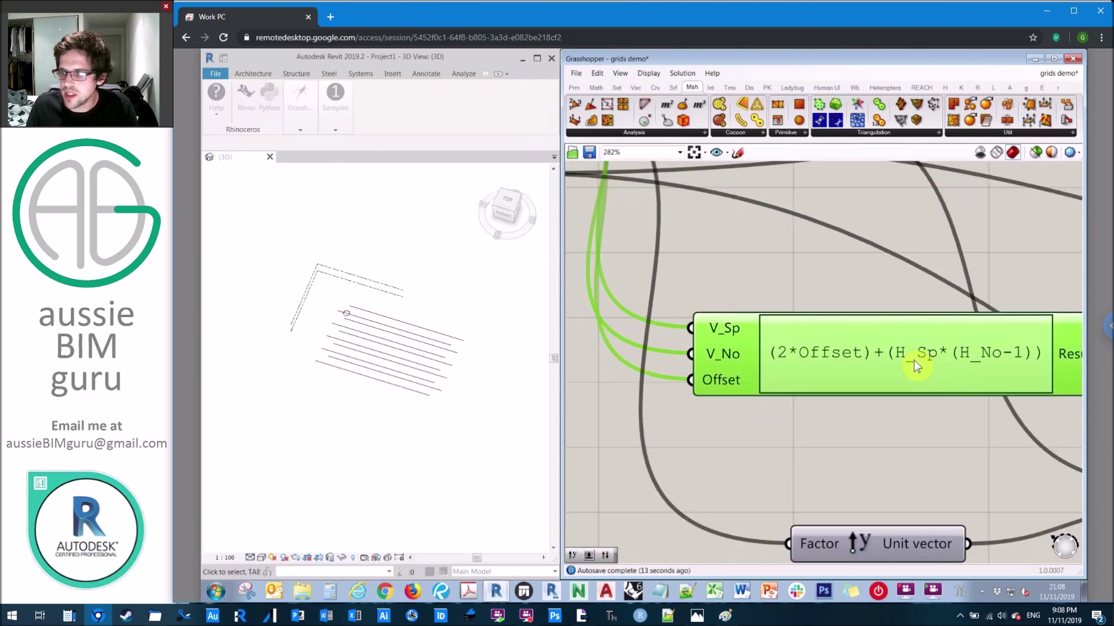
left_click(802, 372)
type("V")
type("V_No-1")
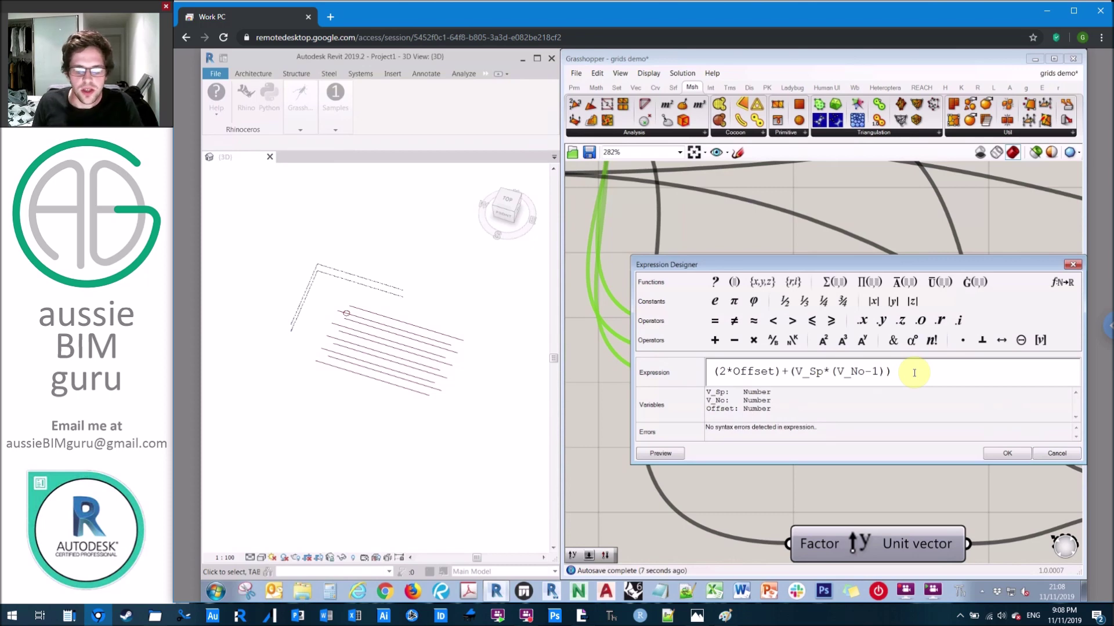
type("*-1")
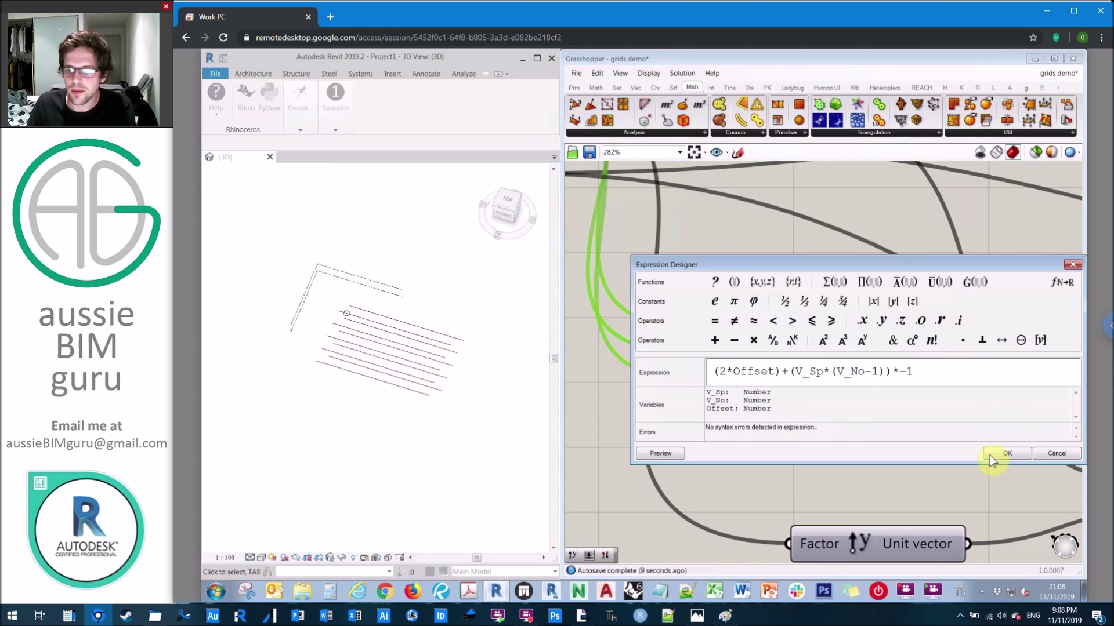
left_click(996, 454)
- Connect the V Spacing slider to V_Sp and the V Count slider to V_No on the copied expression
scroll(851, 417, "down", 3)
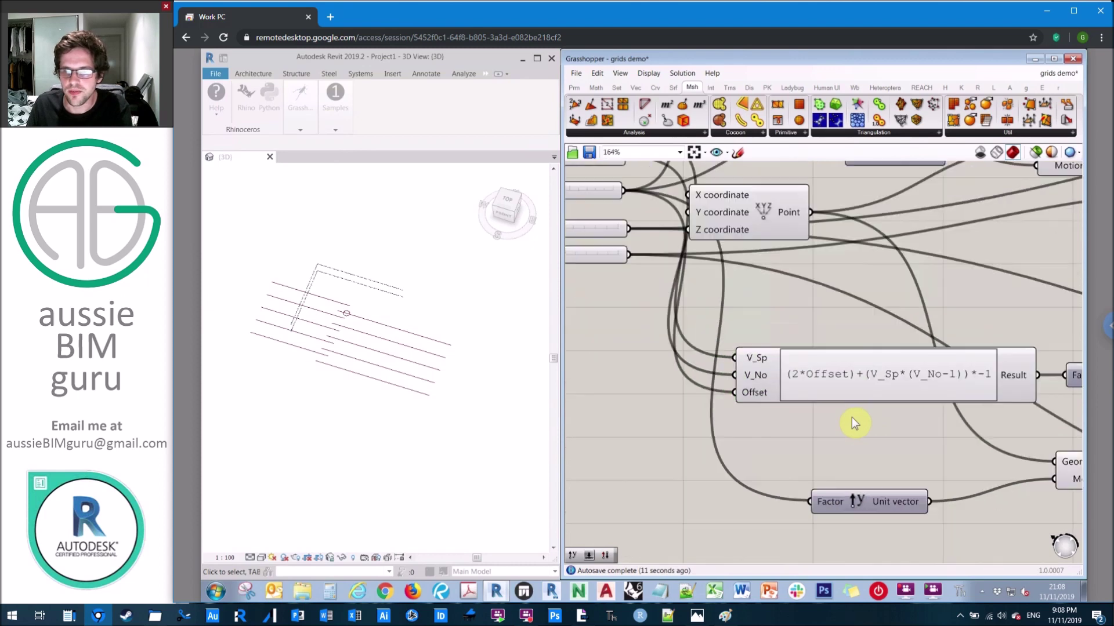
scroll(851, 417, "down", 2)
middle_click(790, 334)
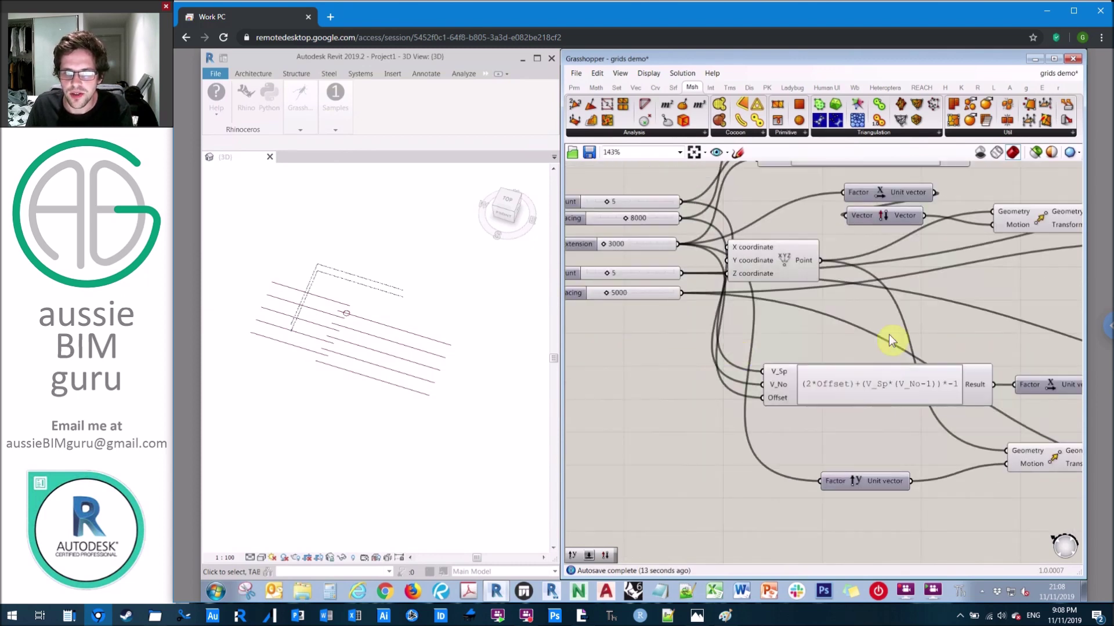
scroll(622, 348, "down", 2)
scroll(622, 348, "up", 3)
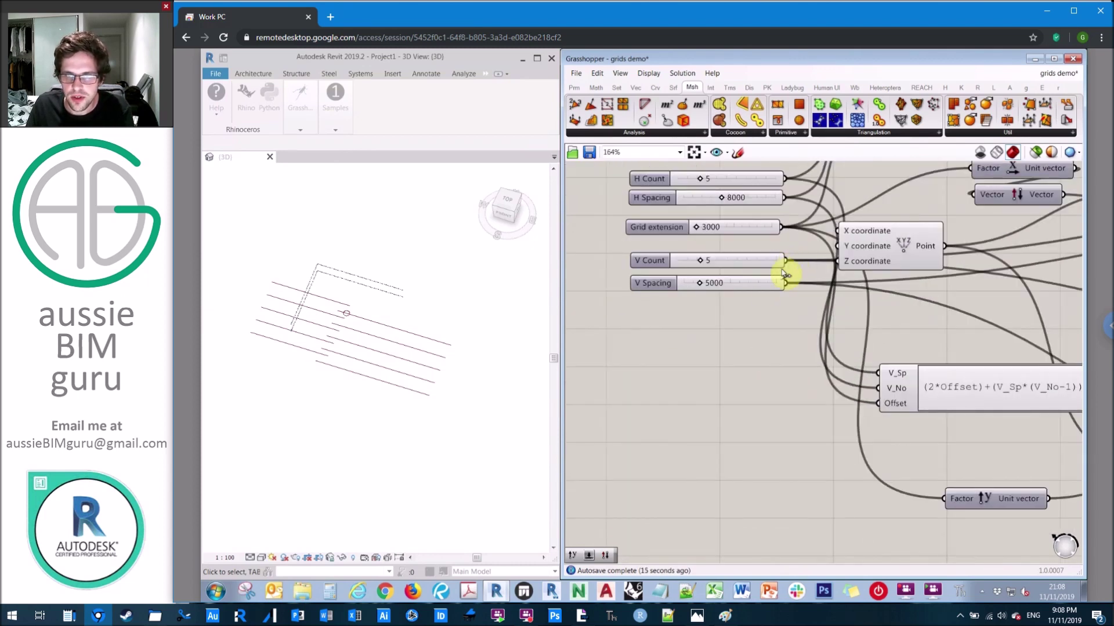
left_click_drag(786, 284, 868, 369)
left_click_drag(785, 261, 878, 394)
scroll(792, 379, "down", 2)
- Add another Unit Y vector component above the Unit X that follows the copied expression
middle_click(922, 422)
right_click_drag(905, 422, 640, 380)
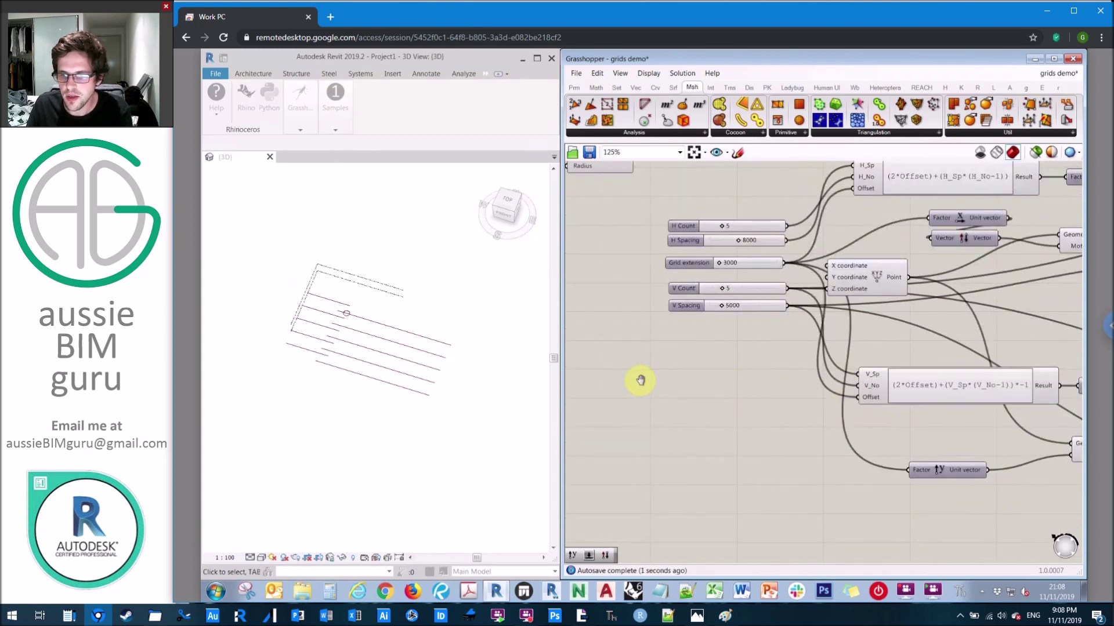
left_click_drag(694, 422, 703, 407)
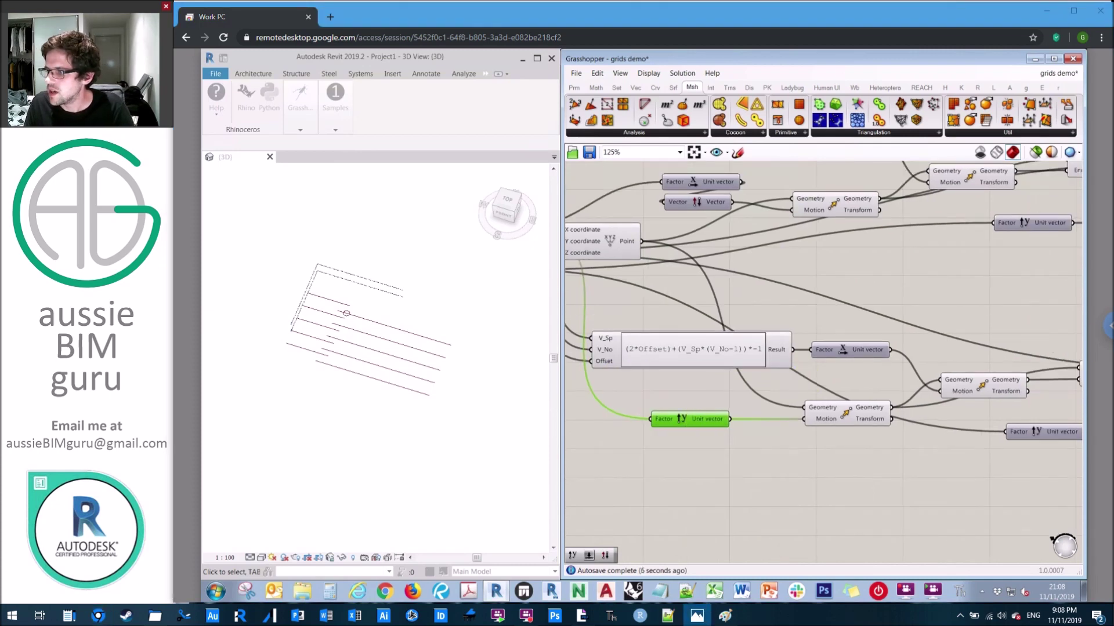
left_click(967, 298)
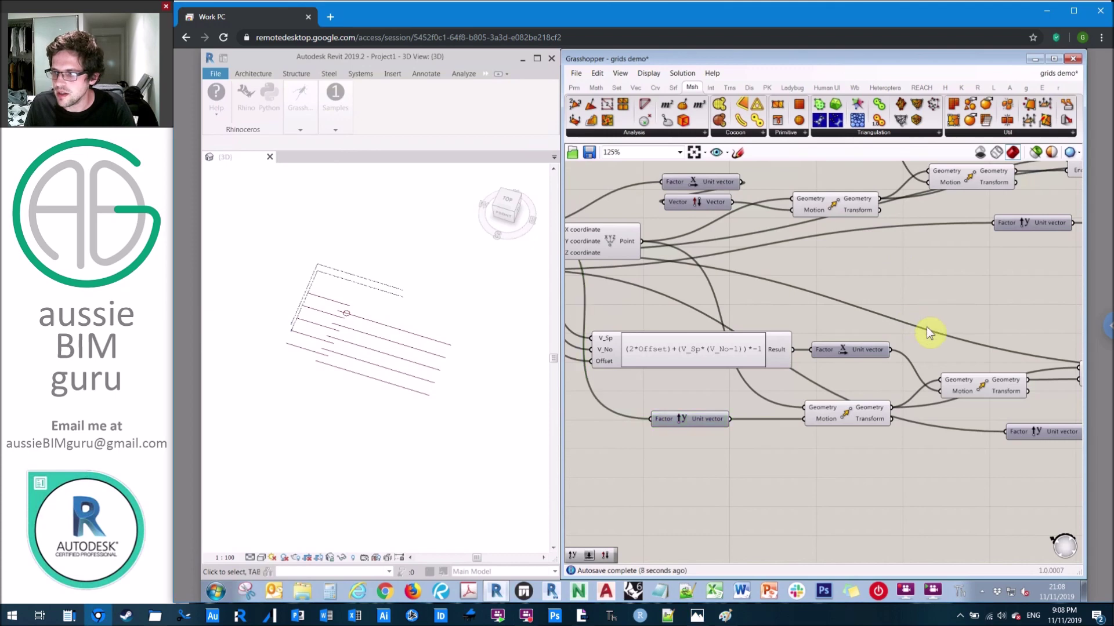
scroll(927, 326, "up", 2)
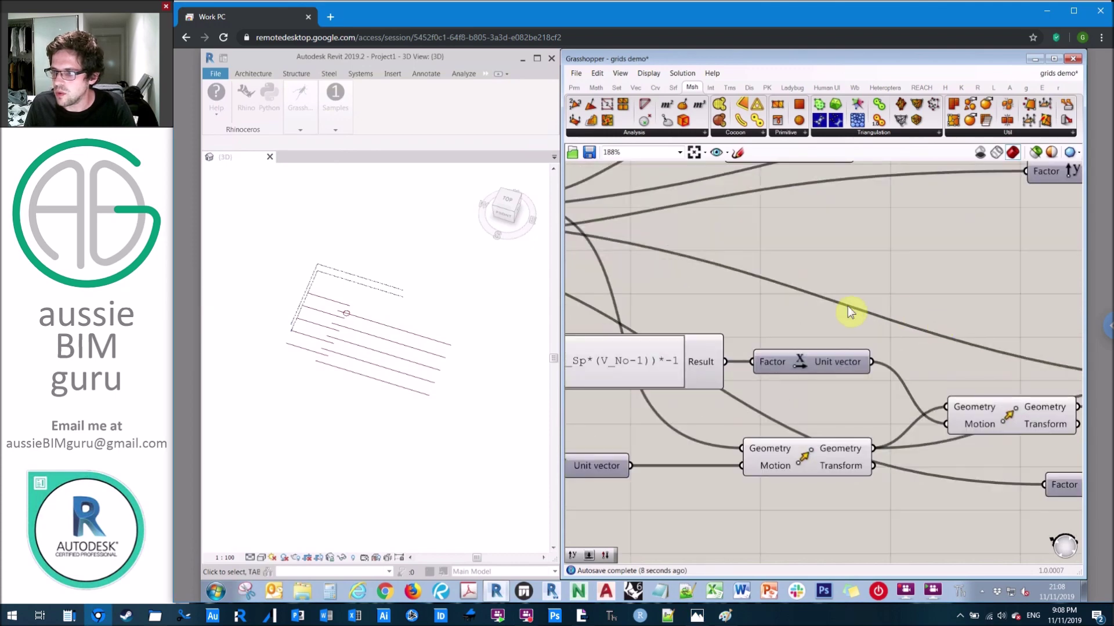
double_click(896, 319)
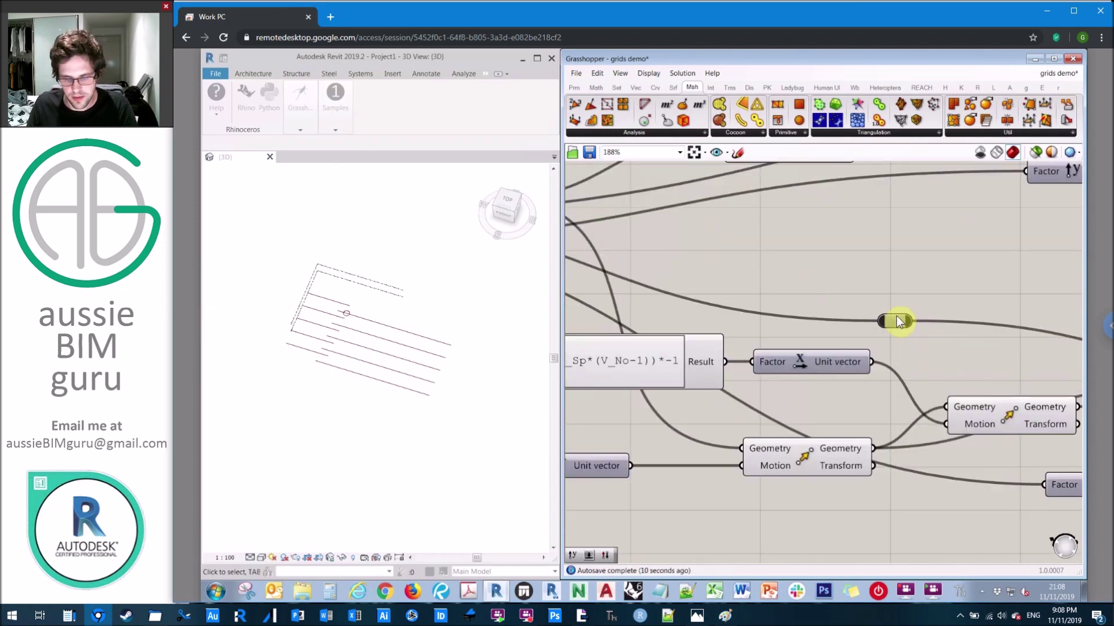
key("ctrl+z")
double_click(841, 275)
type("Y")
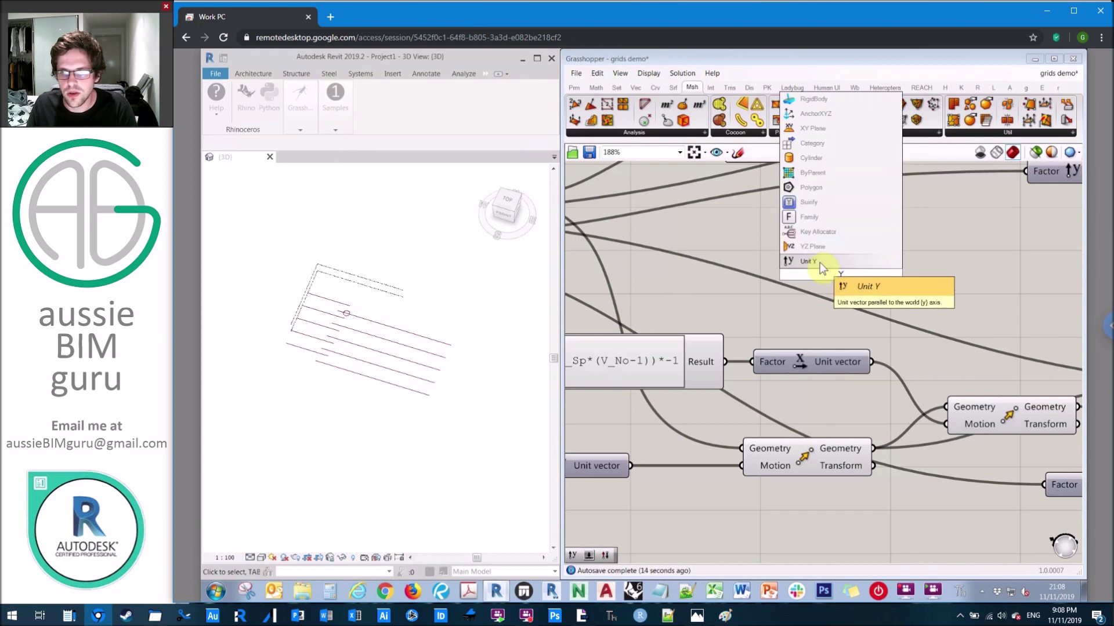
left_click(812, 262)
- Feed the copied expression's Result through the new Unit Y into the second Move's Motion input and delete the Unit X
left_click_drag(725, 363, 782, 274)
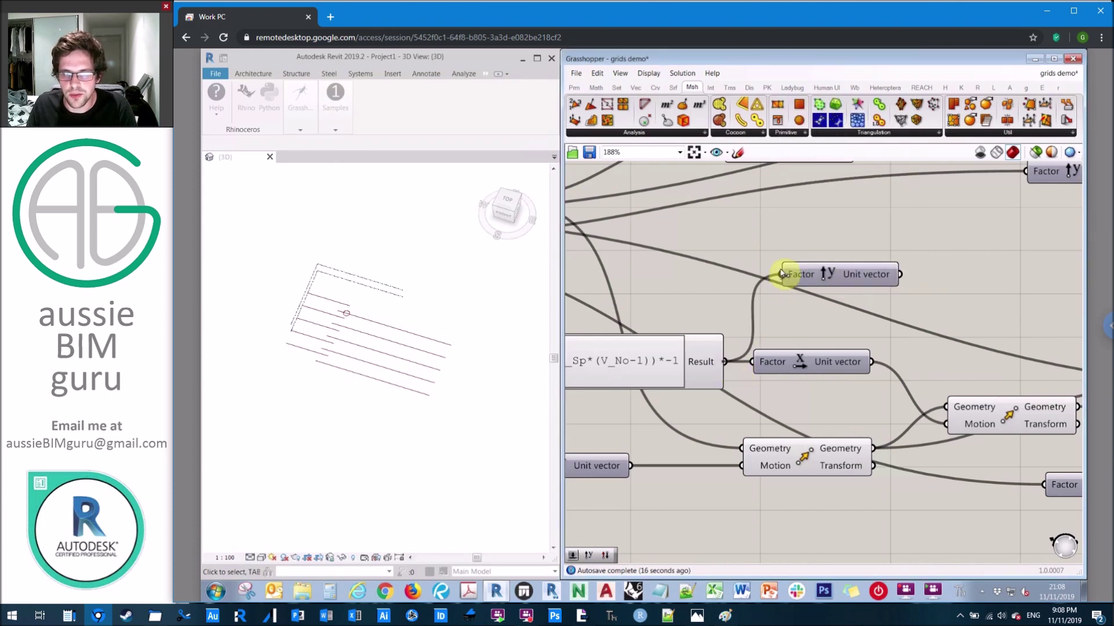
left_click_drag(901, 276, 942, 423)
left_click(819, 363)
key("Delete")
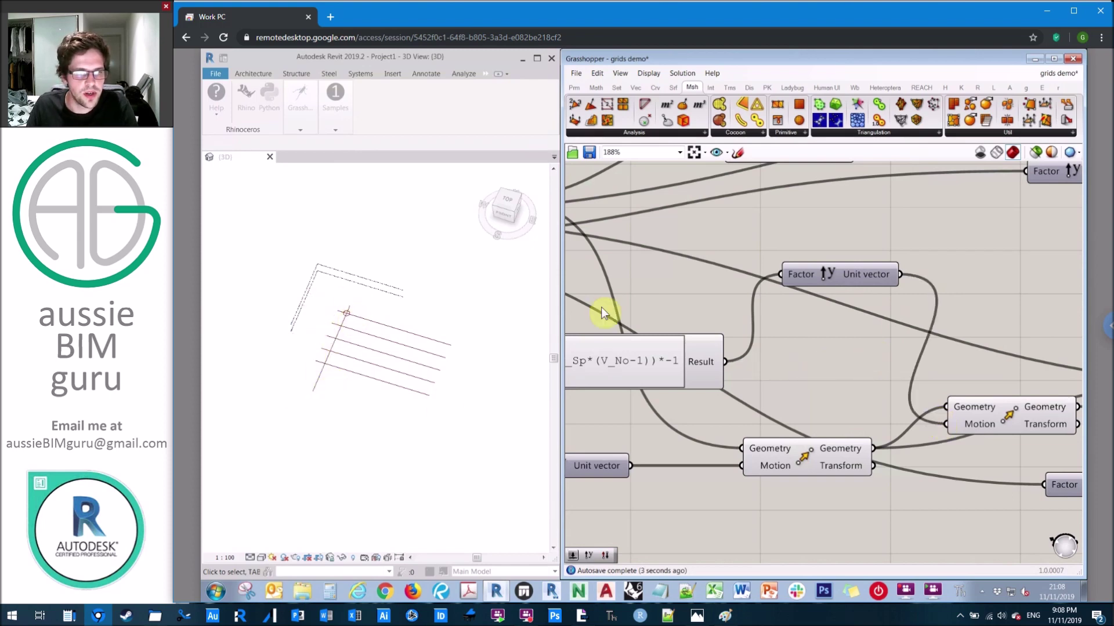
- Add a Unit X vector component and place it below the copied array's Unit Y and Reverse vectors
scroll(847, 329, "down", 3)
middle_click(956, 325)
right_click_drag(920, 296, 783, 281)
left_click(820, 386)
left_click_drag(819, 382, 822, 386)
right_click_drag(878, 325, 842, 324)
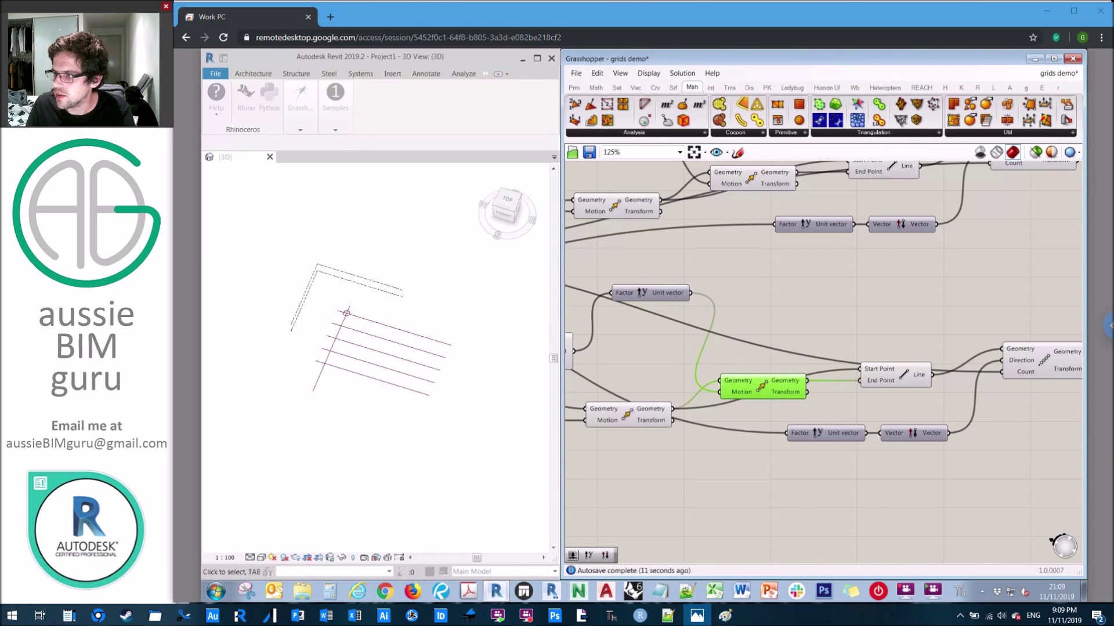
left_click(838, 421)
double_click(844, 408)
type("x")
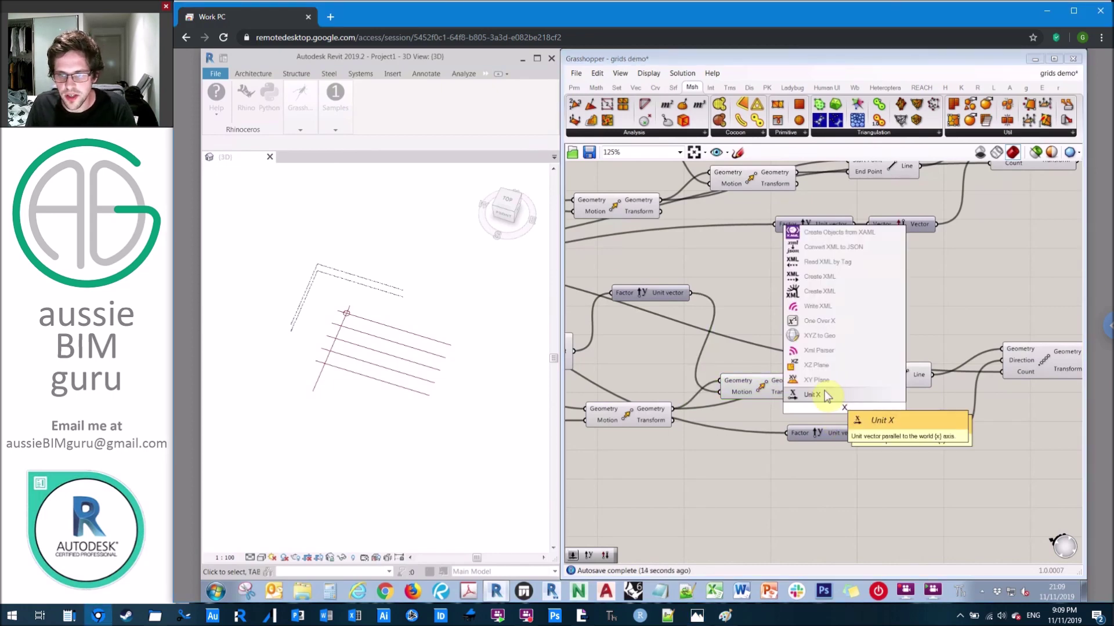
left_click(855, 396)
left_click_drag(861, 406, 873, 460)
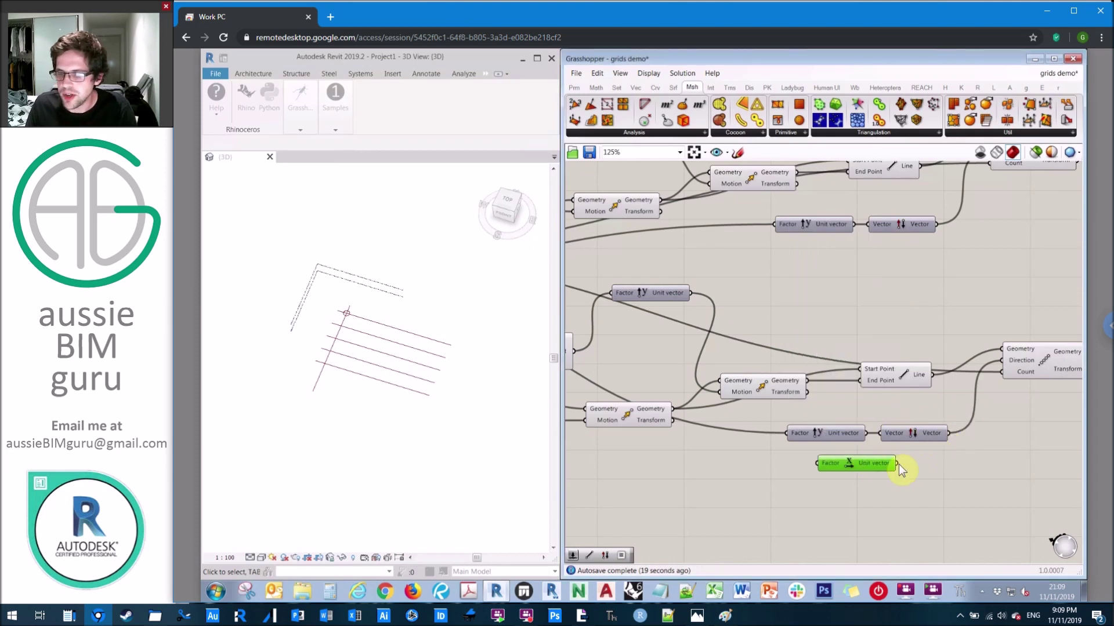
- Connect the new Unit X vector to the copied Linear Array's Direction and the H Spacing slider to its Factor
left_click_drag(896, 464, 1002, 364)
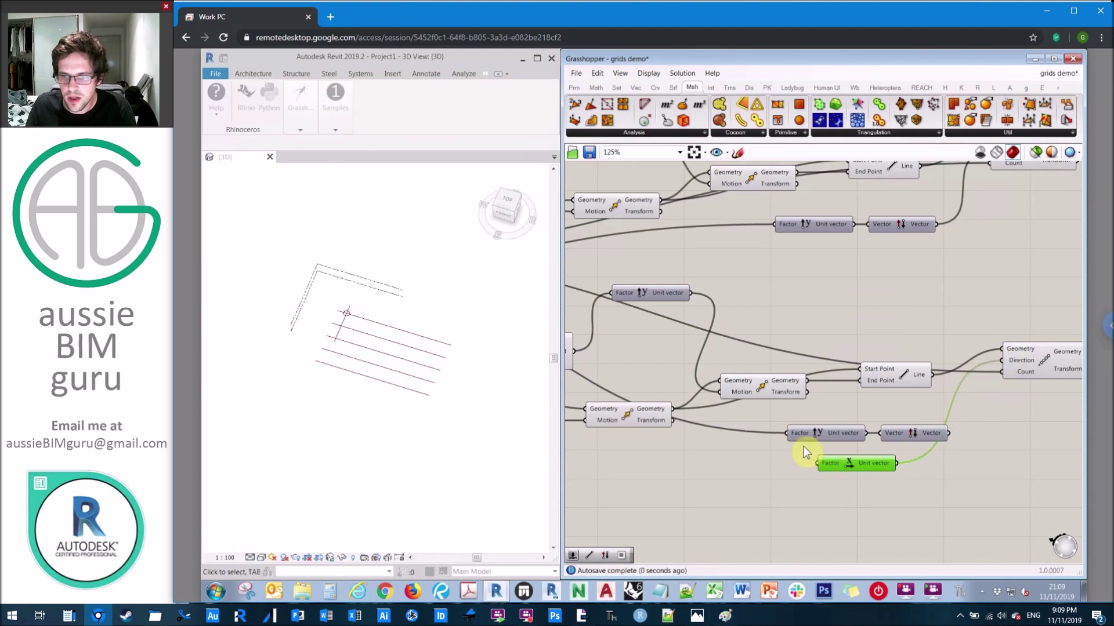
left_click_drag(816, 463, 799, 277)
scroll(1064, 386, "down", 3)
scroll(1012, 376, "up", 3)
scroll(584, 268, "up", 3)
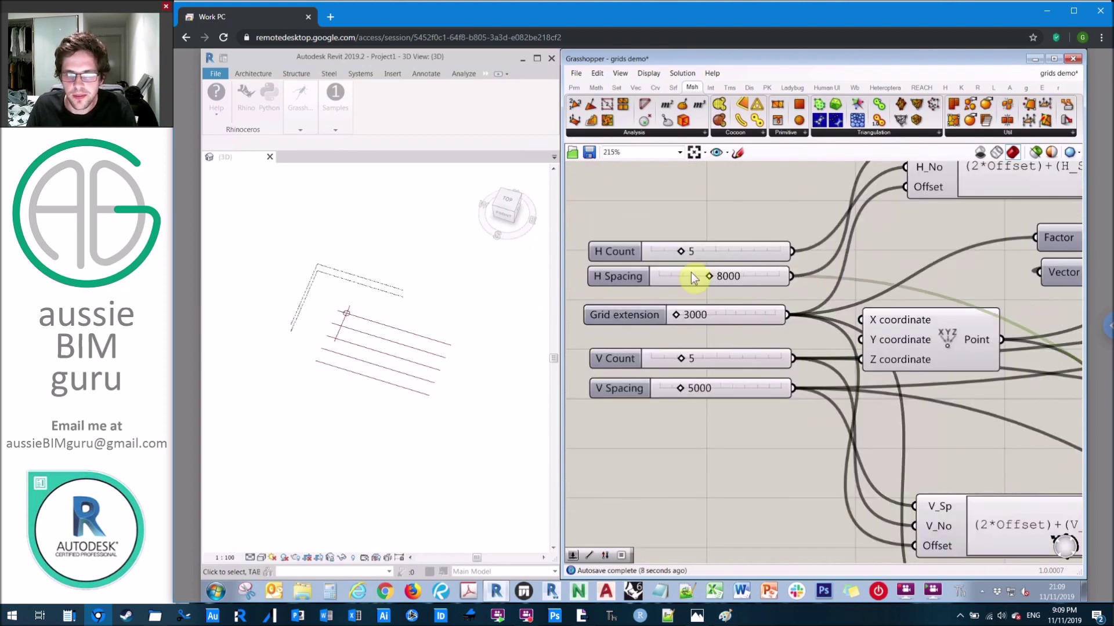
scroll(691, 273, "down", 3)
right_click_drag(773, 367, 698, 360)
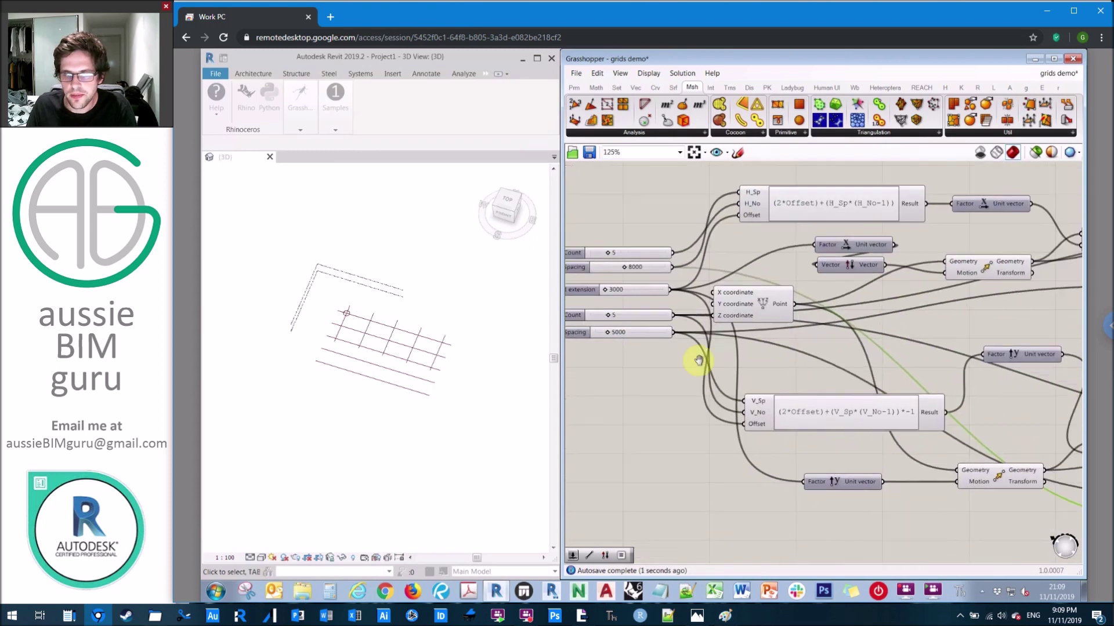
scroll(935, 506, "down", 4)
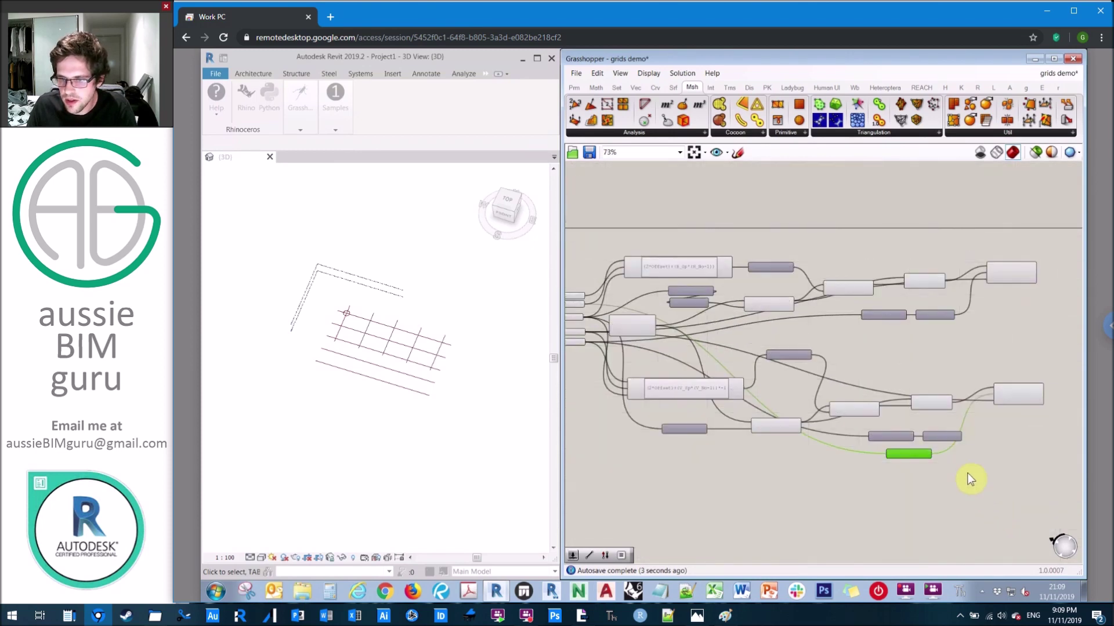
- Delete the leftover Unit Y and Reverse vectors below the copied Line and realign the second Move beside that Line
scroll(969, 475, "up", 5)
left_click(784, 381)
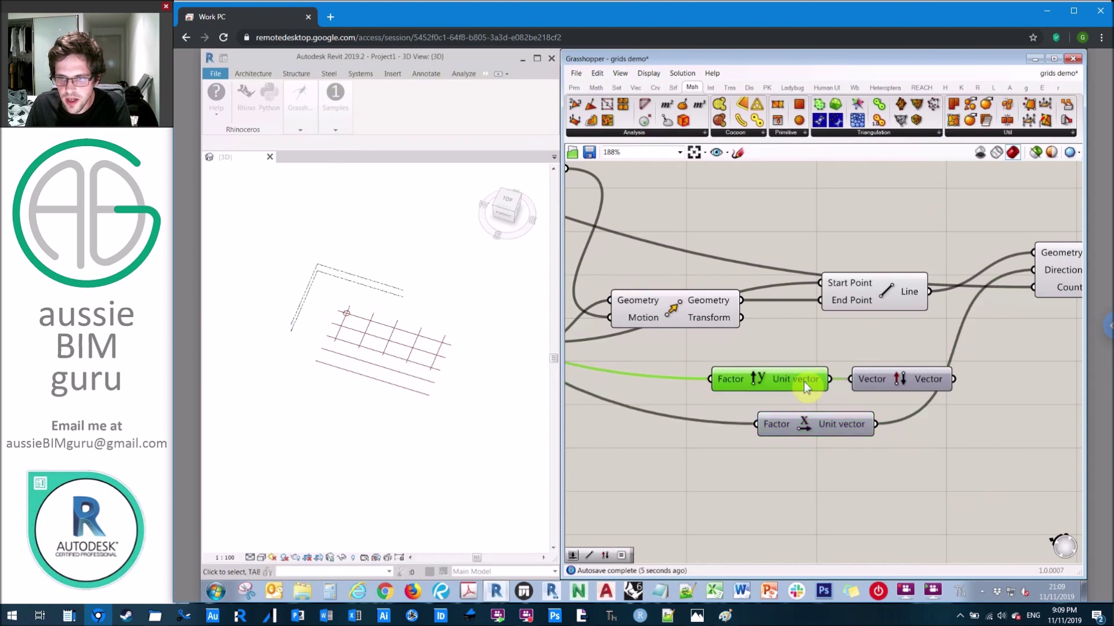
key("Delete")
left_click(886, 378)
key("Delete")
scroll(999, 378, "down", 4)
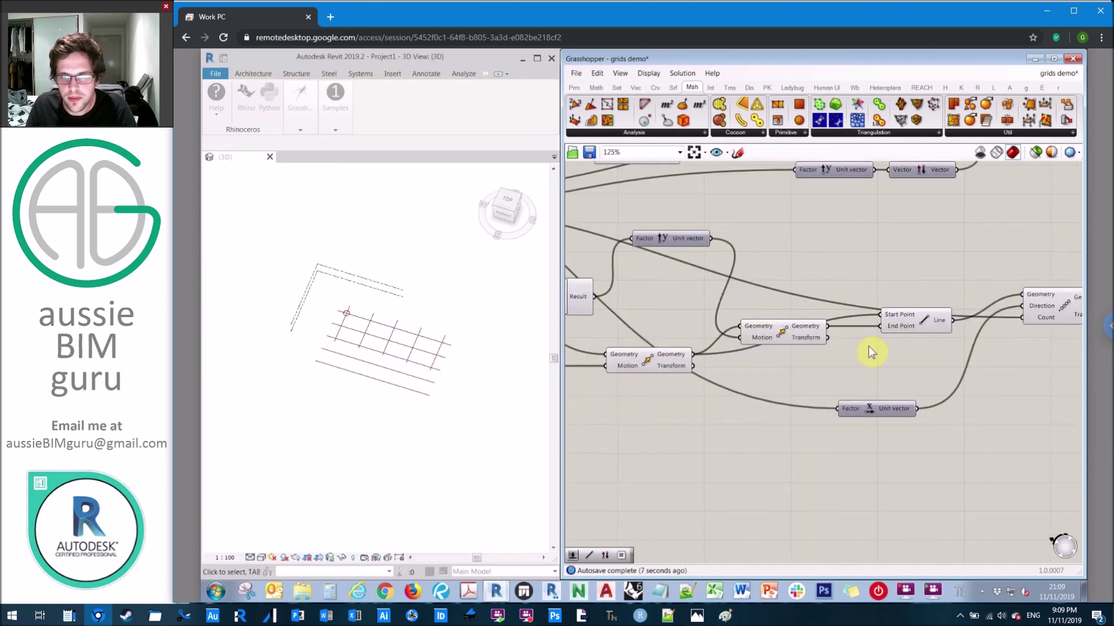
left_click(838, 351)
left_click_drag(860, 360, 863, 349)
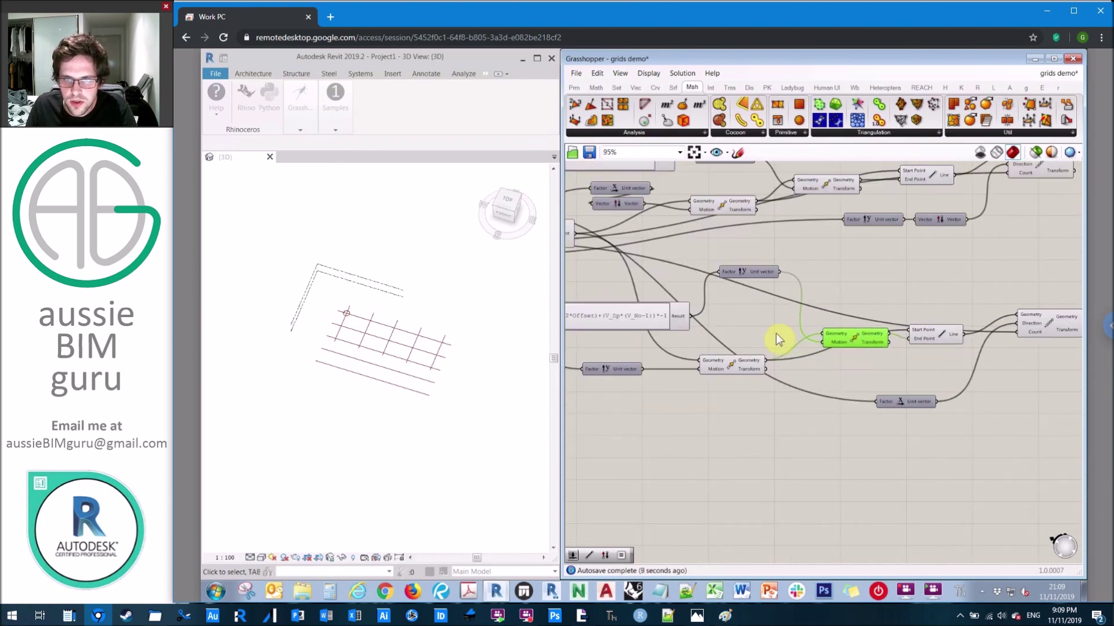
- Test the definition by setting the horizontal spacing slider to 9108
middle_click(755, 324)
scroll(938, 298, "down", 3)
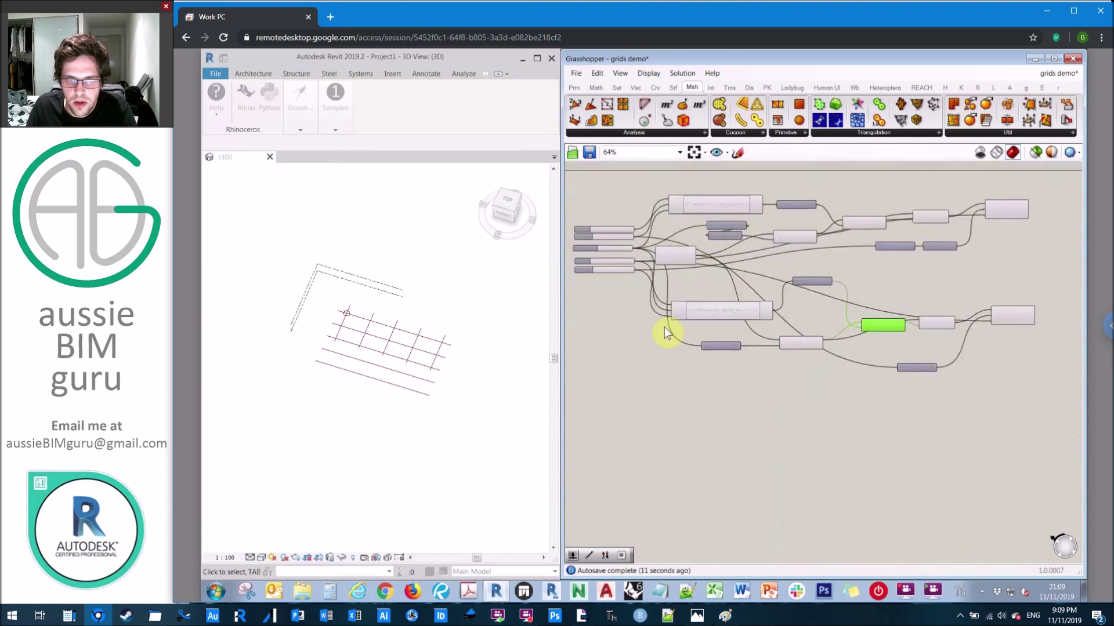
scroll(603, 303, "up", 1)
scroll(605, 302, "up", 4)
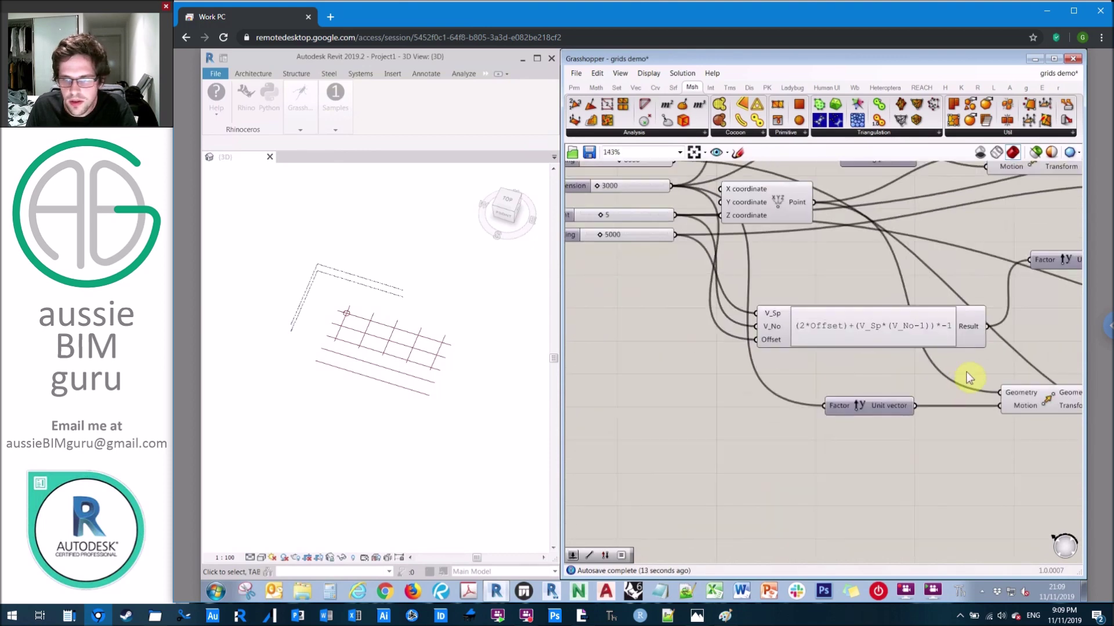
right_click_drag(732, 354, 724, 354)
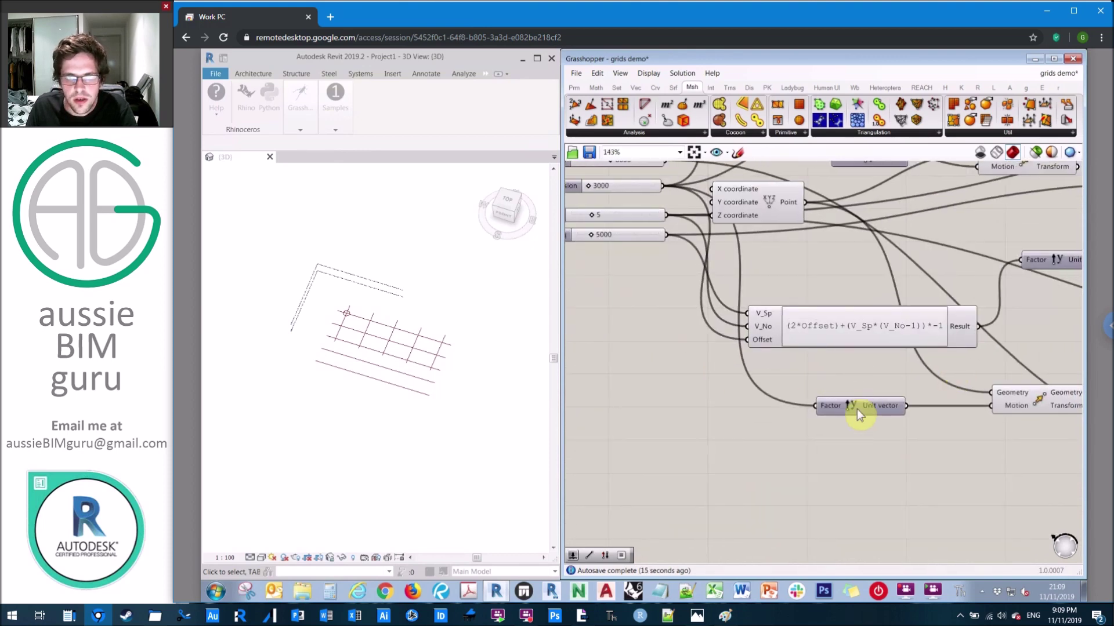
scroll(857, 409, "down", 2)
scroll(672, 187, "up", 4)
left_click_drag(664, 248, 687, 245)
- Check the grid lines in the Revit 3D view from a higher angle, reopen Grasshopper and examine the copied expression's vector chain
left_click(411, 324)
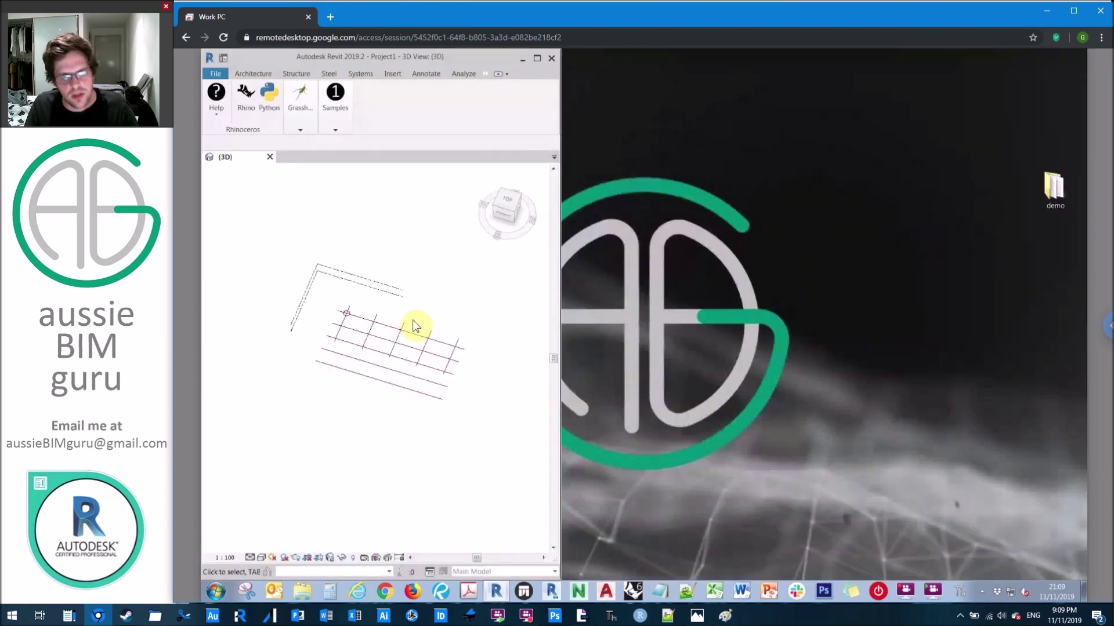
middle_click_drag(442, 308, 438, 272, "shift")
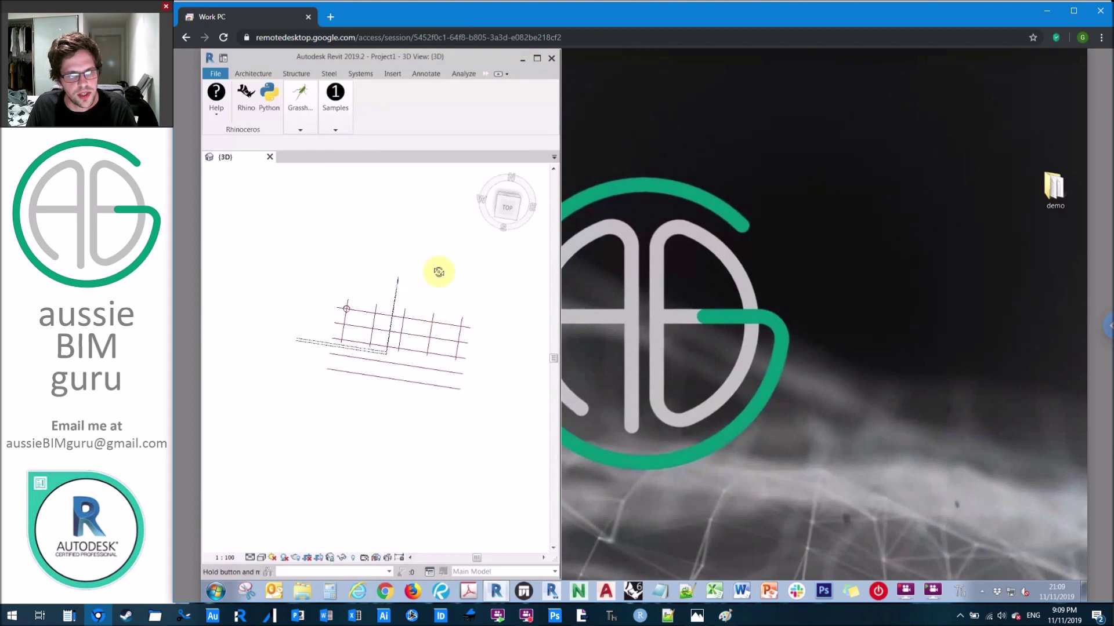
left_click(300, 116)
left_click(303, 151)
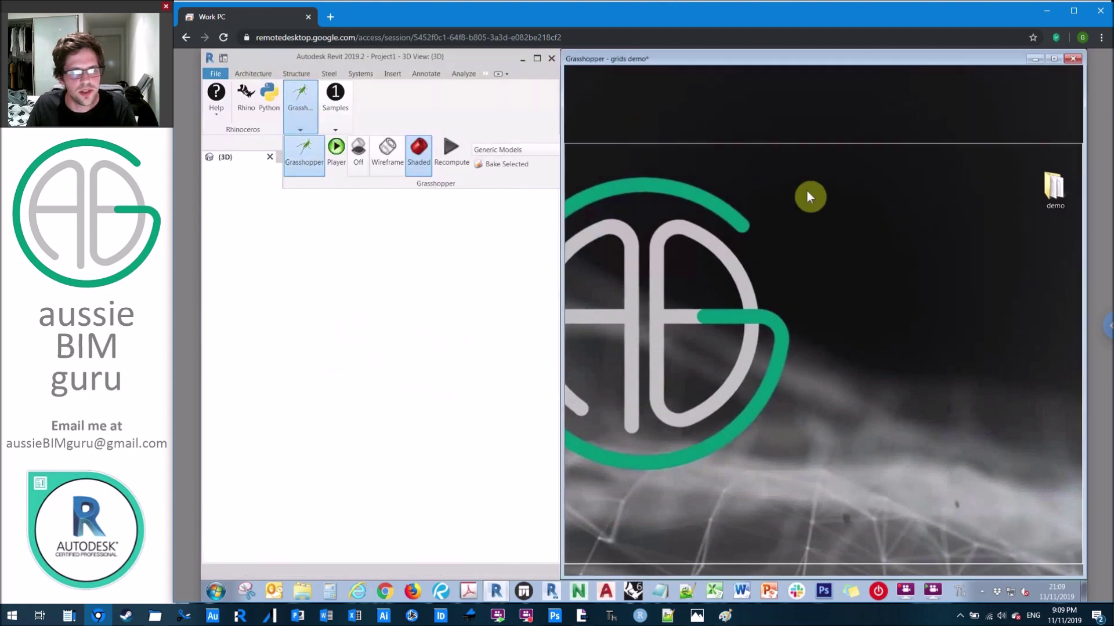
scroll(699, 378, "down", 2)
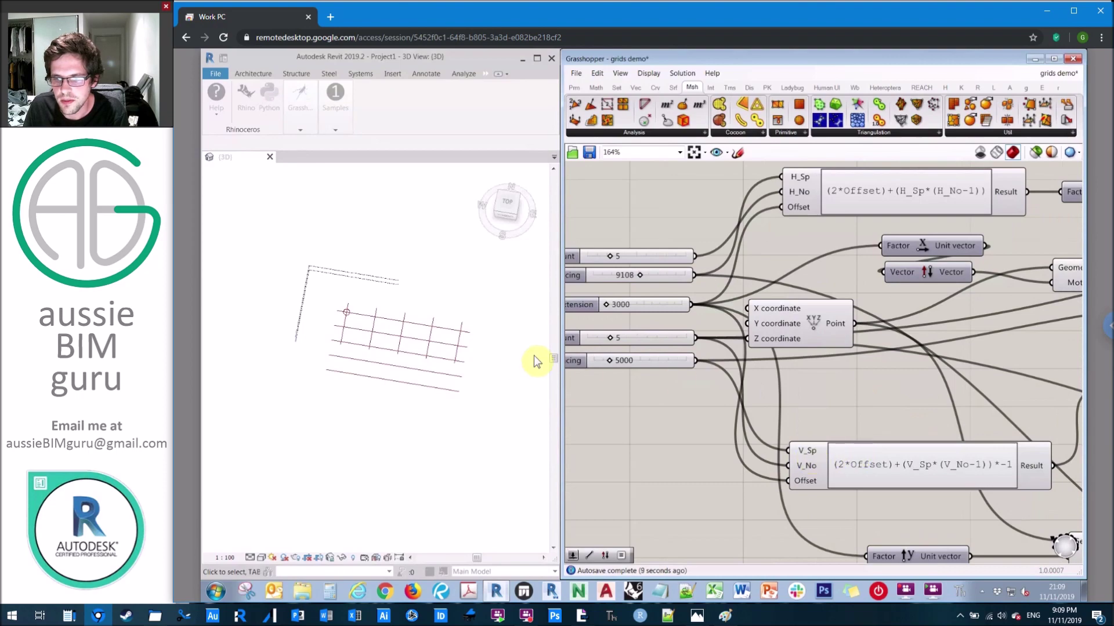
scroll(586, 357, "down", 2)
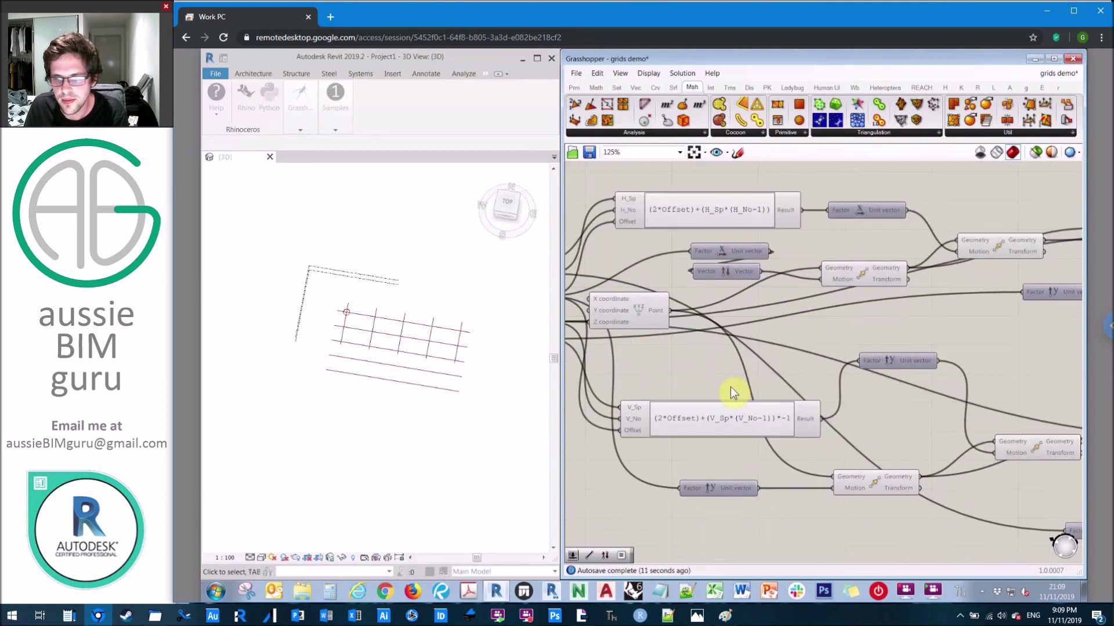
scroll(729, 387, "up", 2)
left_click(960, 343)
scroll(812, 328, "down", 2)
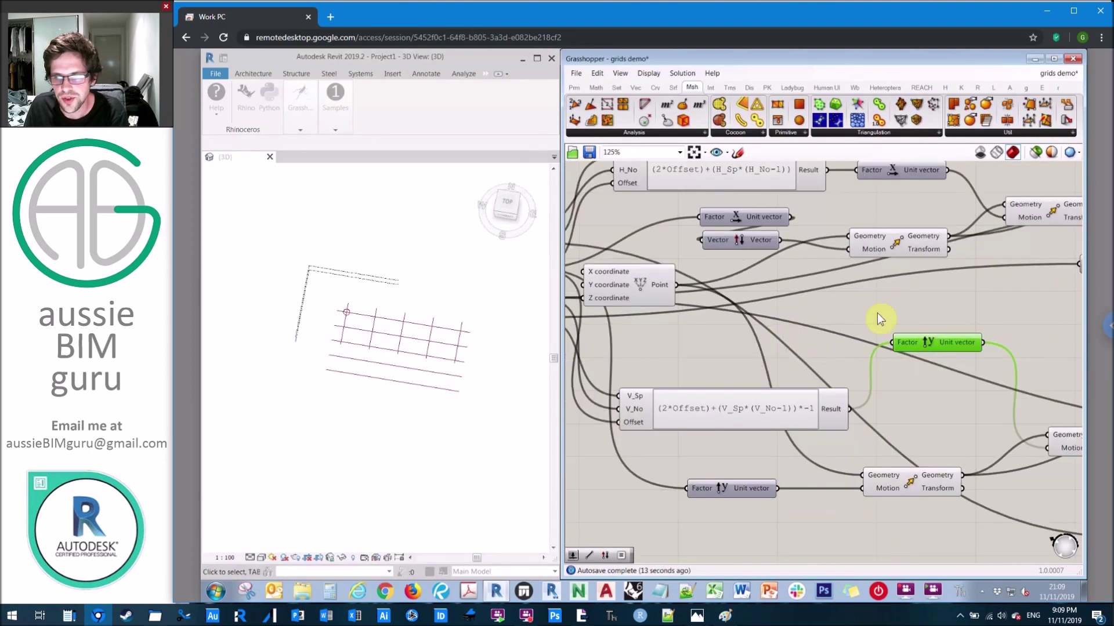
scroll(877, 312, "down", 1)
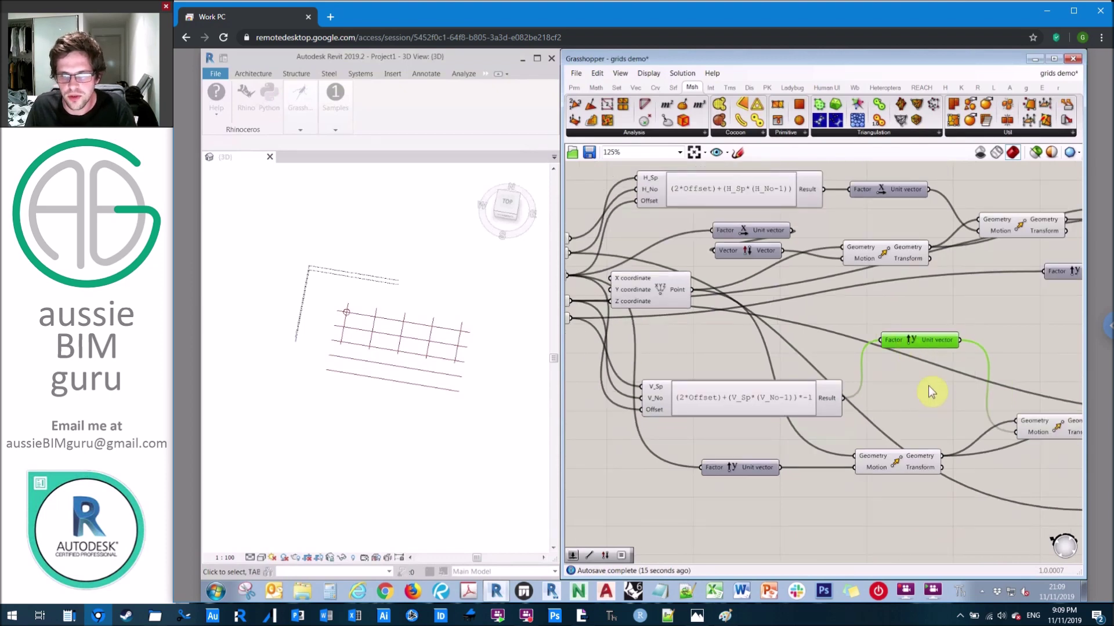
- Add a Circle CNR component above the copied Line and connect the second Move's Geometry output to its Center
double_click(923, 379)
type("CNR")
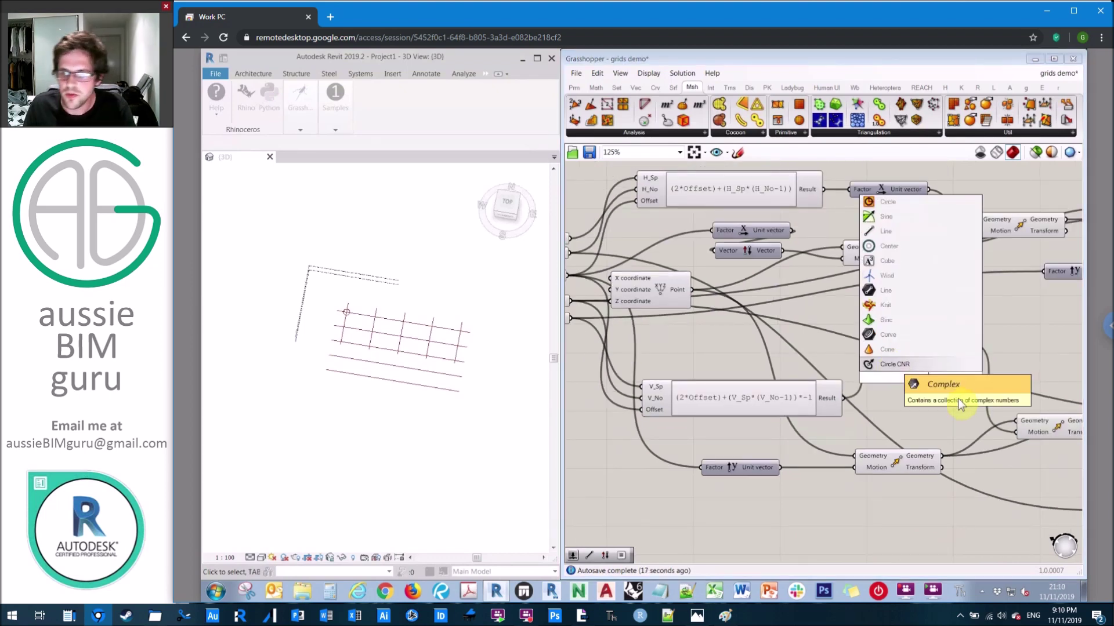
key("Return")
middle_click(940, 414)
right_click_drag(973, 360, 859, 319)
left_click_drag(804, 342, 1004, 329)
right_click_drag(964, 366, 963, 364)
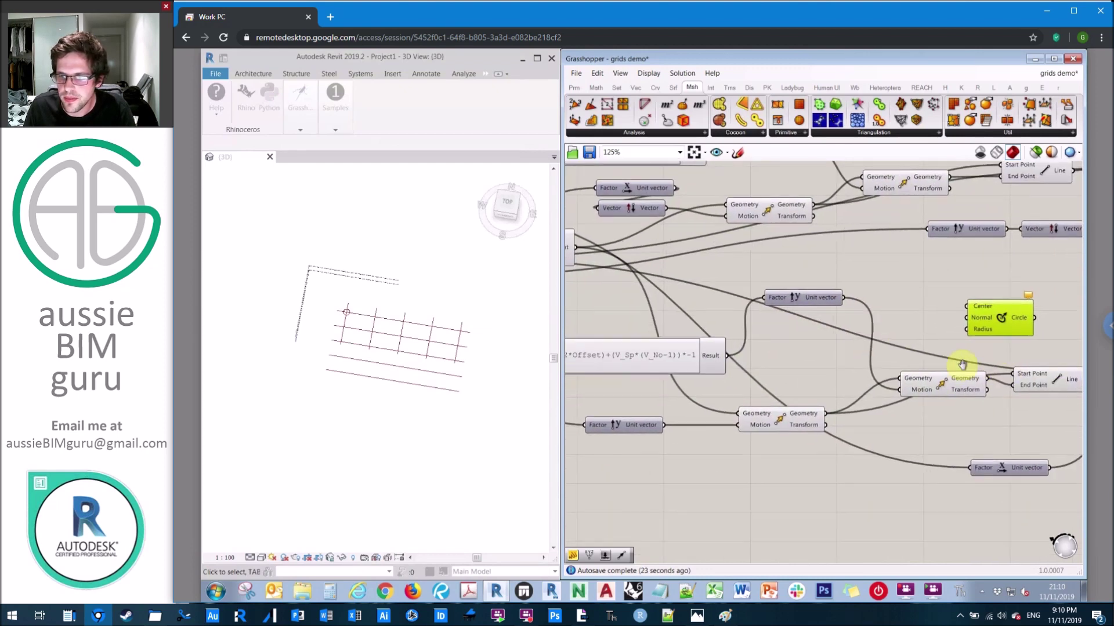
left_click_drag(918, 385, 904, 413)
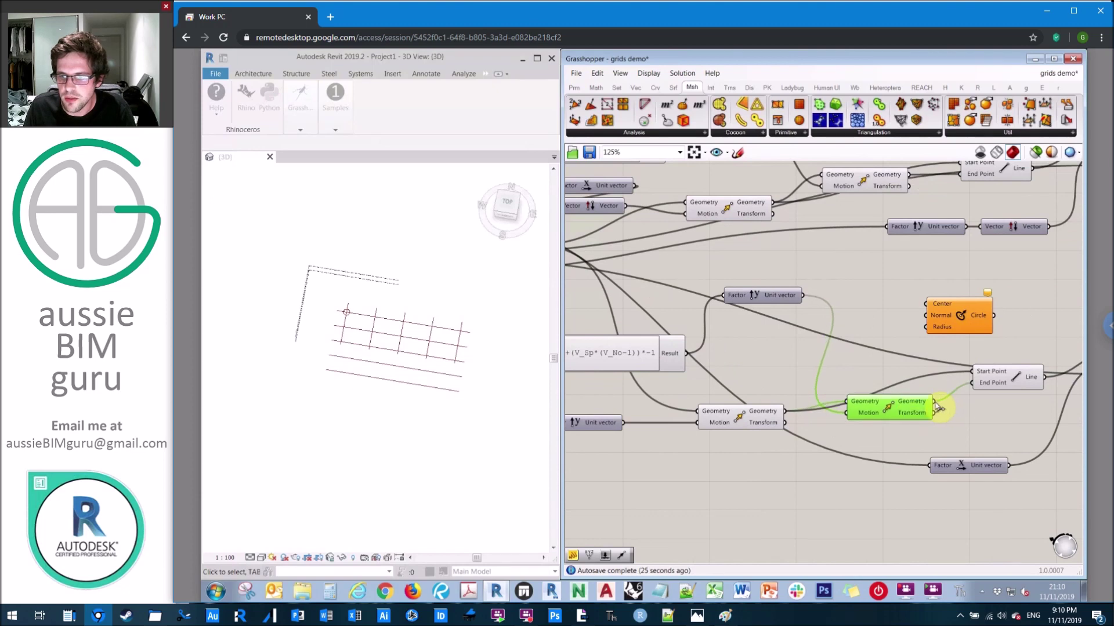
left_click_drag(916, 319, 929, 308)
- Add a panel, connect it to the circle's Radius and set its value to 1000
double_click(856, 316)
type("///100")
key("Return")
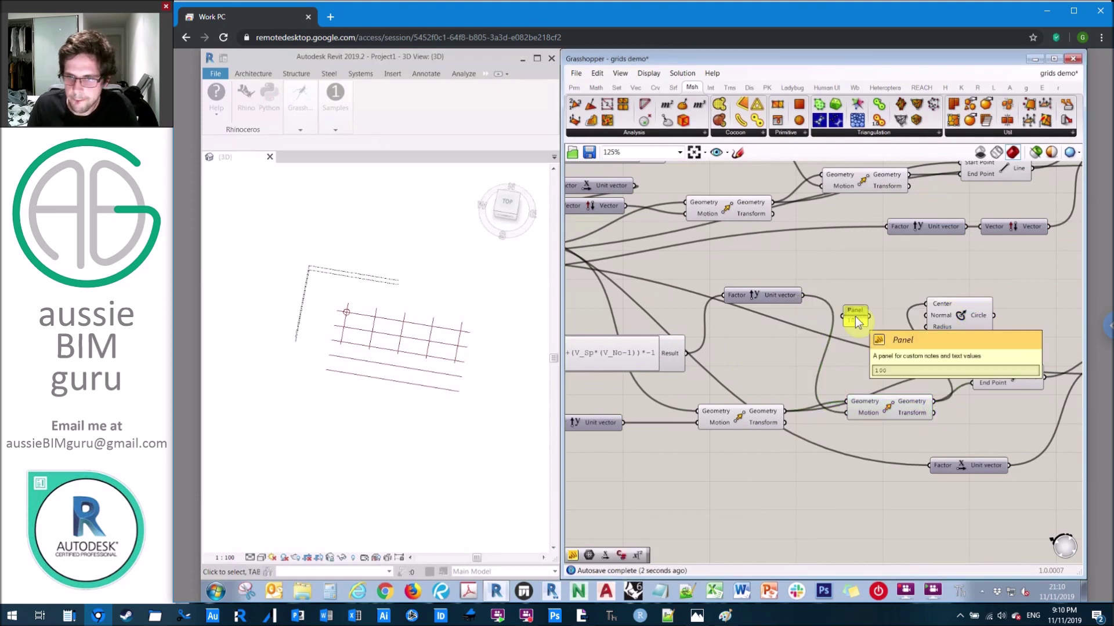
left_click_drag(872, 316, 926, 326)
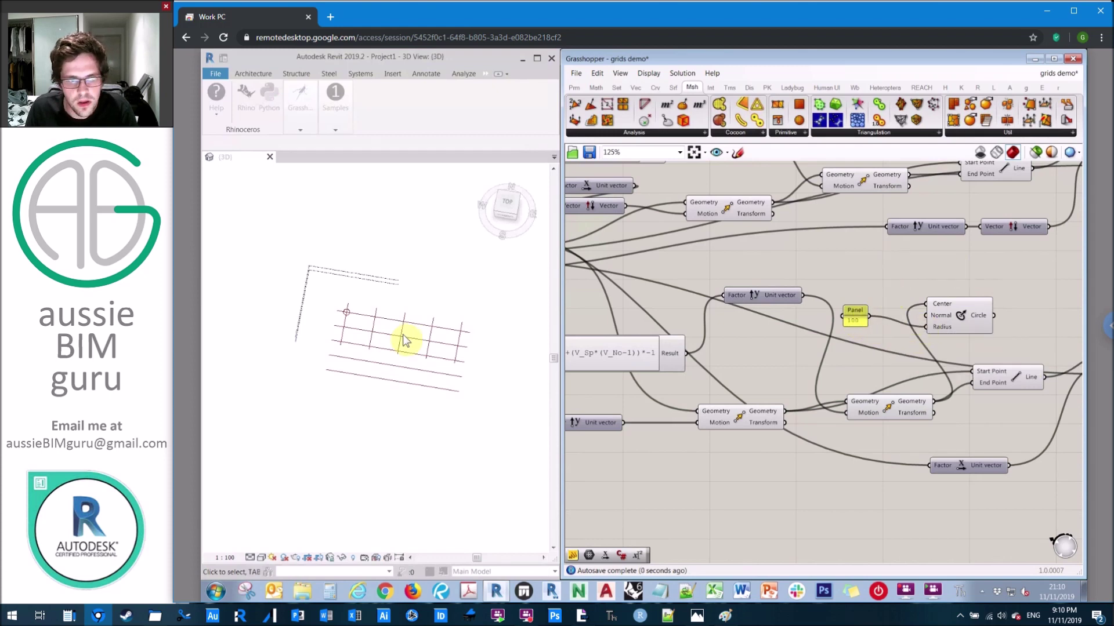
double_click(855, 319)
type("0")
left_click(884, 410)
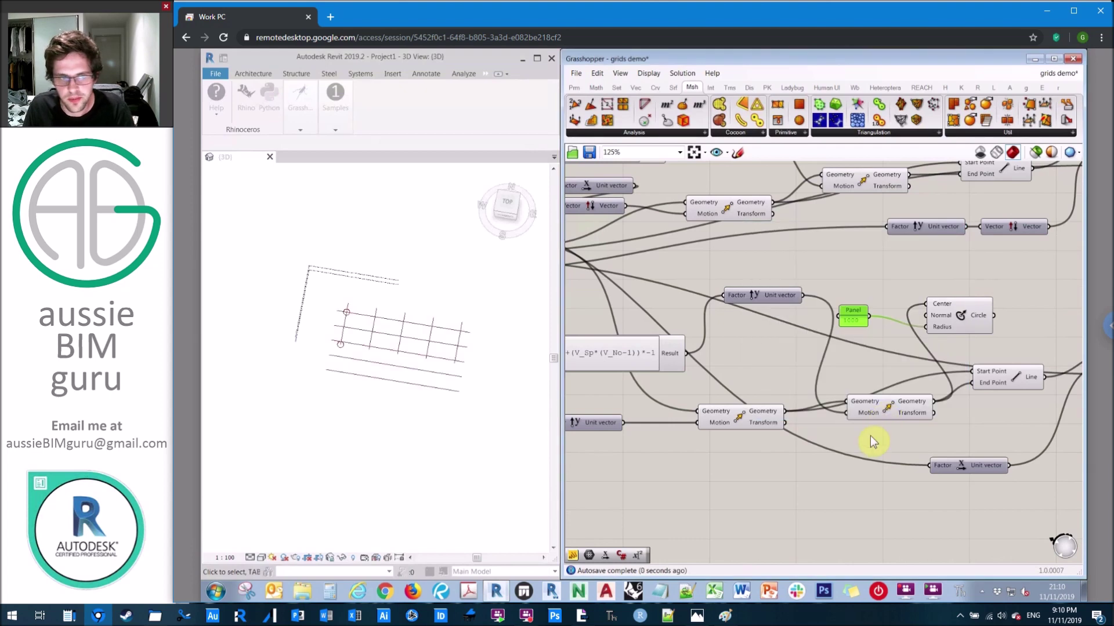
- Move the second Move's Unit Y vector down so it lines up with the copied expression's Result output
right_click_drag(750, 373, 914, 293)
left_click_drag(911, 287, 910, 339)
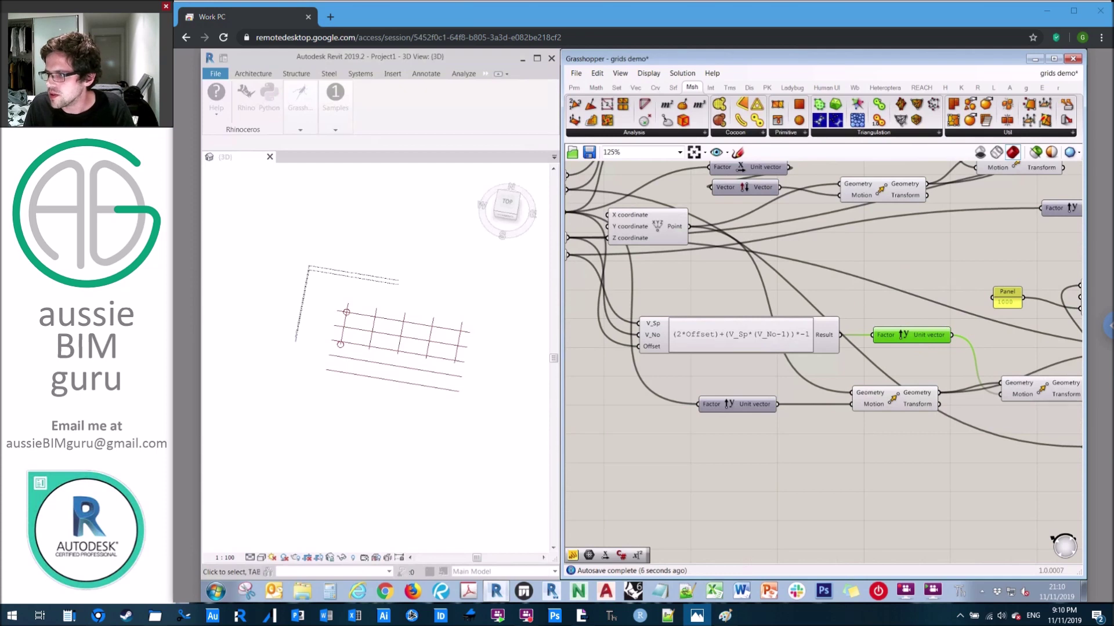
left_click(711, 316)
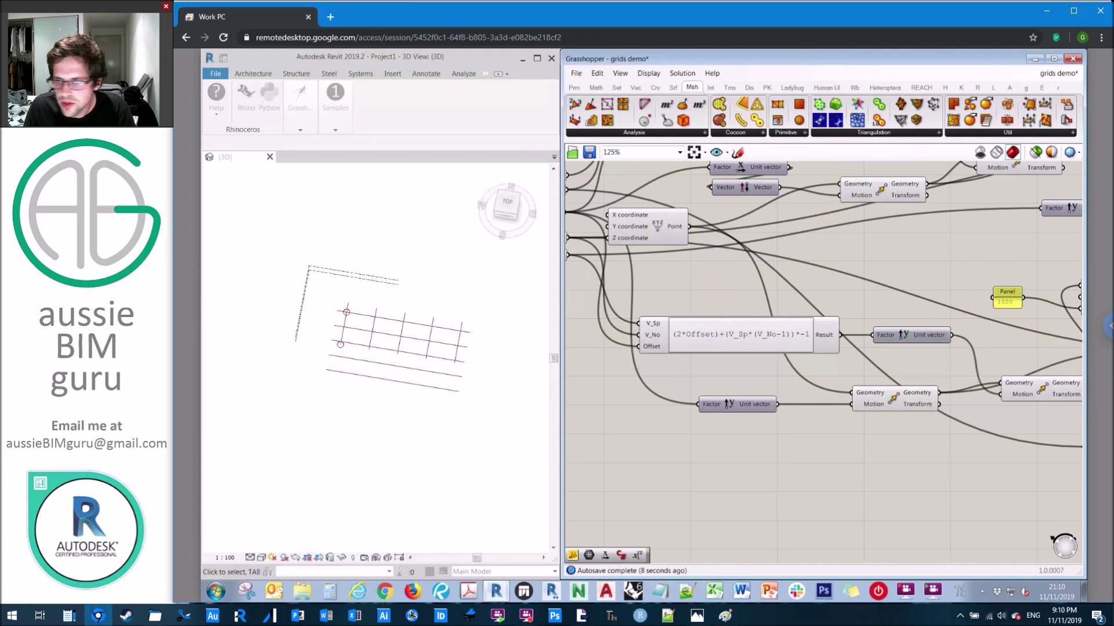
key("alt+Tab")
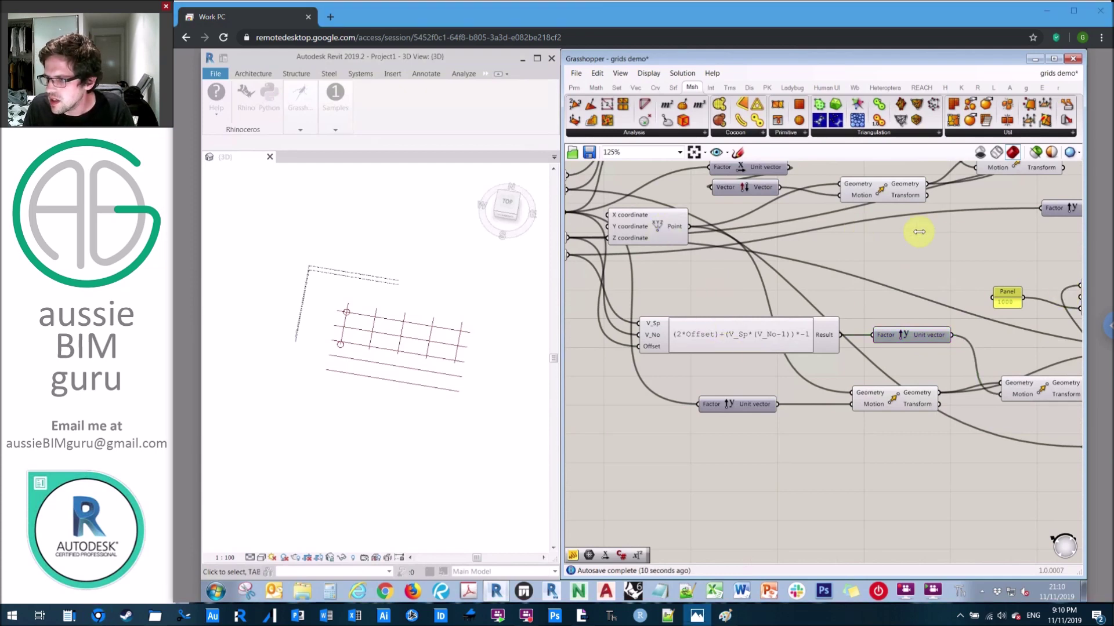
left_click(710, 285)
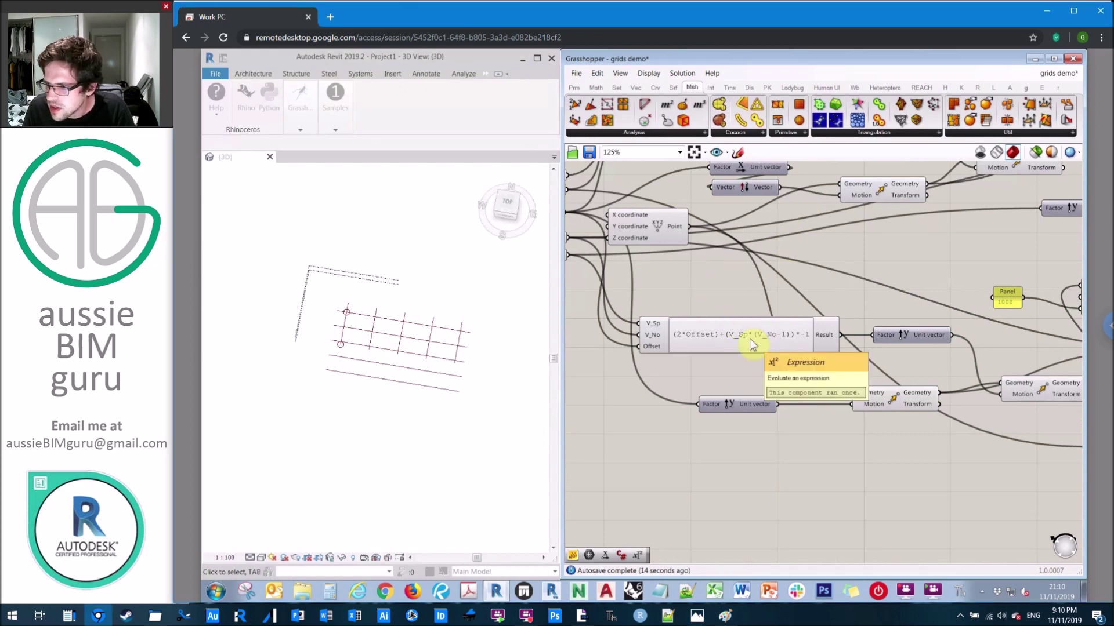
- Correct the copied expression to ((2*Offset)+(V_Sp*(V_No-1)))*-1 so the whole sum is negated
double_click(703, 336)
left_click(608, 350)
type("((2*Offset)+(V_Sp*(V_No-1))*-1")
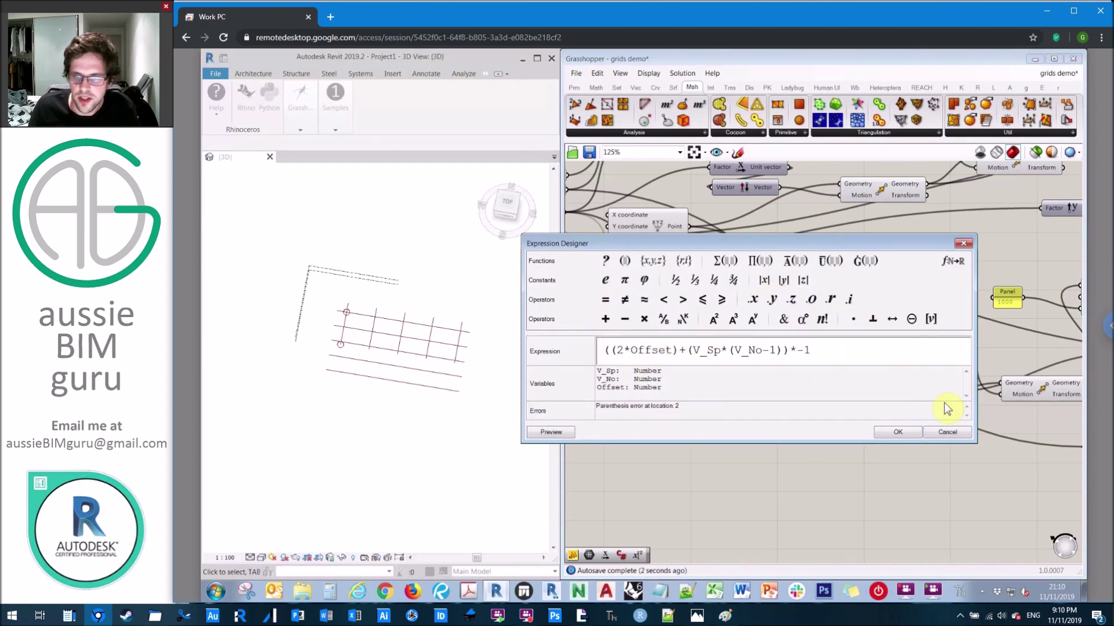
left_click(783, 351)
type("))*-1")
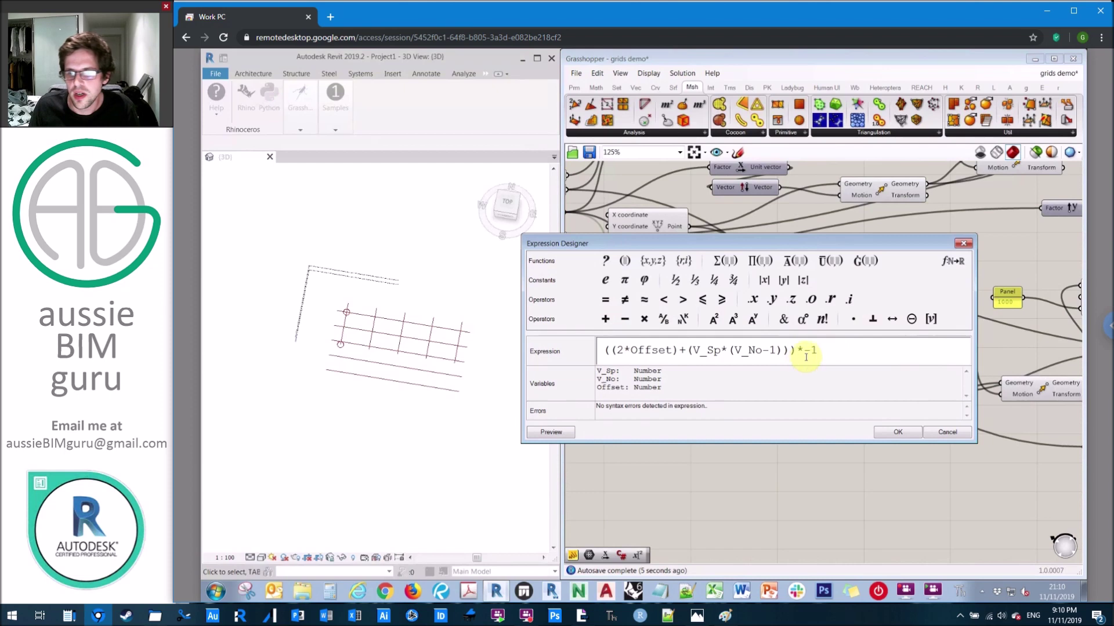
left_click_drag(806, 356, 699, 344)
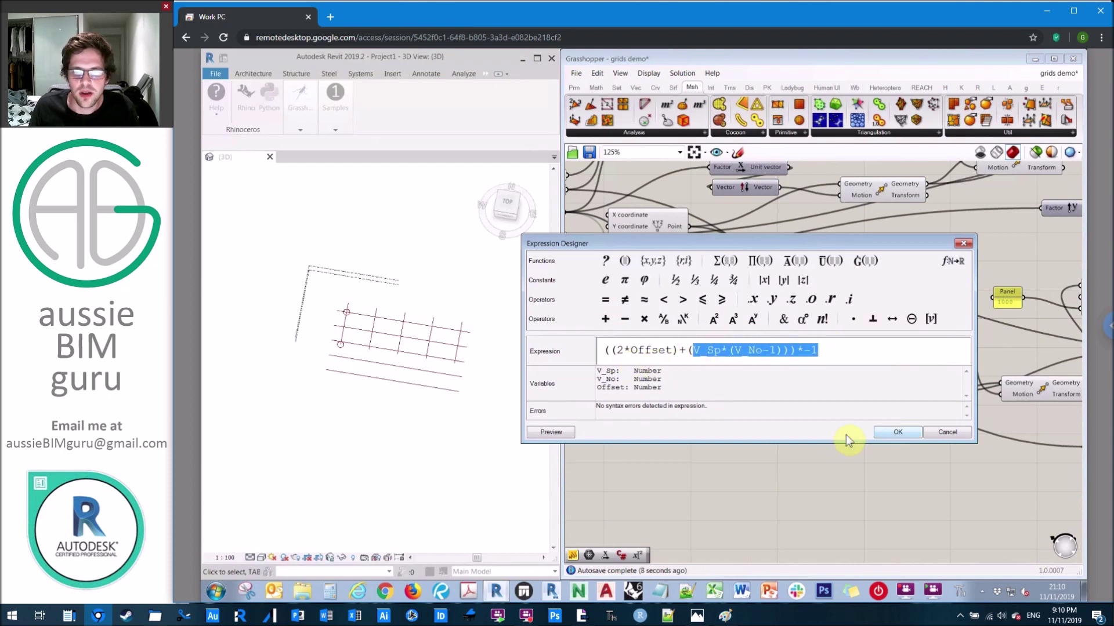
left_click(893, 434)
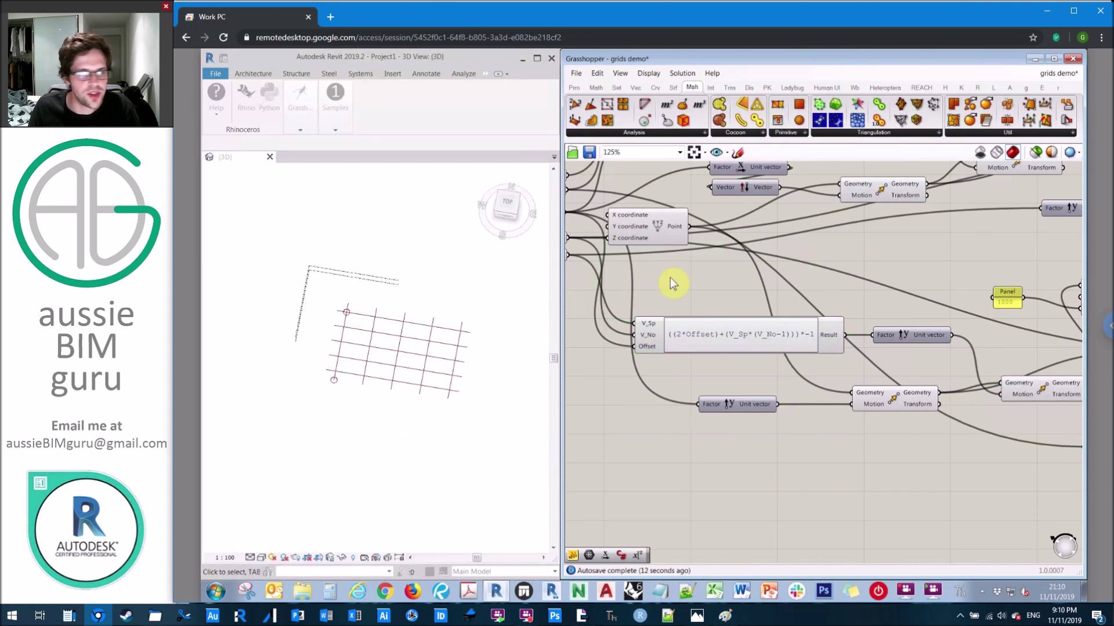
- Delete the radius panel and the Circle CNR component used for checking the end point
right_click_drag(862, 275, 630, 285)
key("Delete")
left_click(907, 297)
key("Delete")
- Set the sliders to a horizontal count of 6 with spacing 8404 and a vertical count of 7 with spacing 6047
scroll(1020, 299, "down", 2)
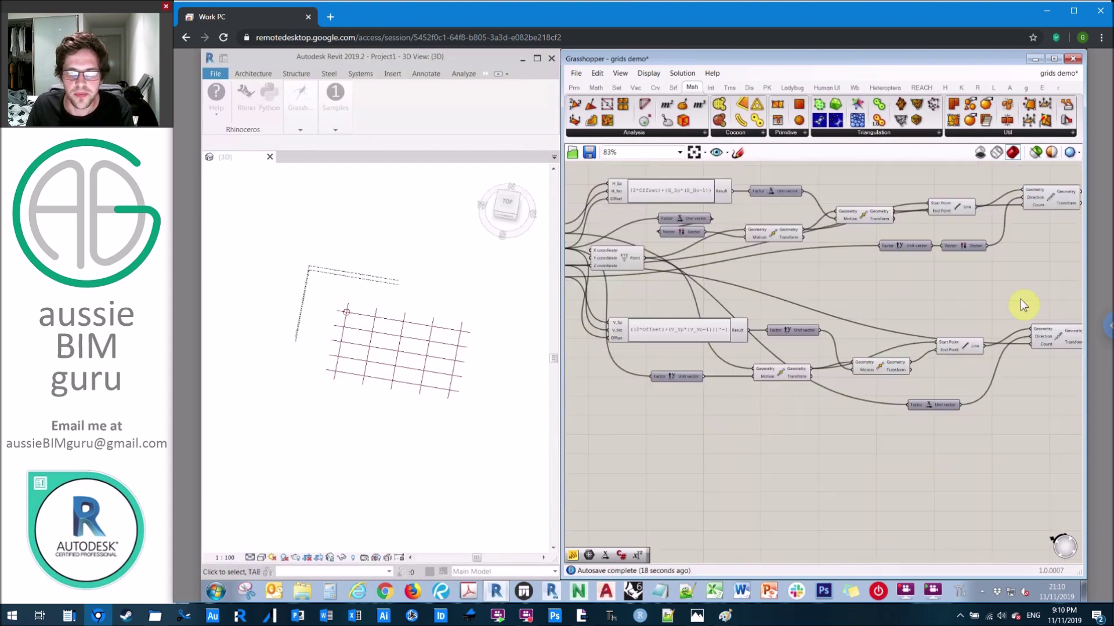
scroll(1021, 299, "down", 1)
middle_click(623, 324)
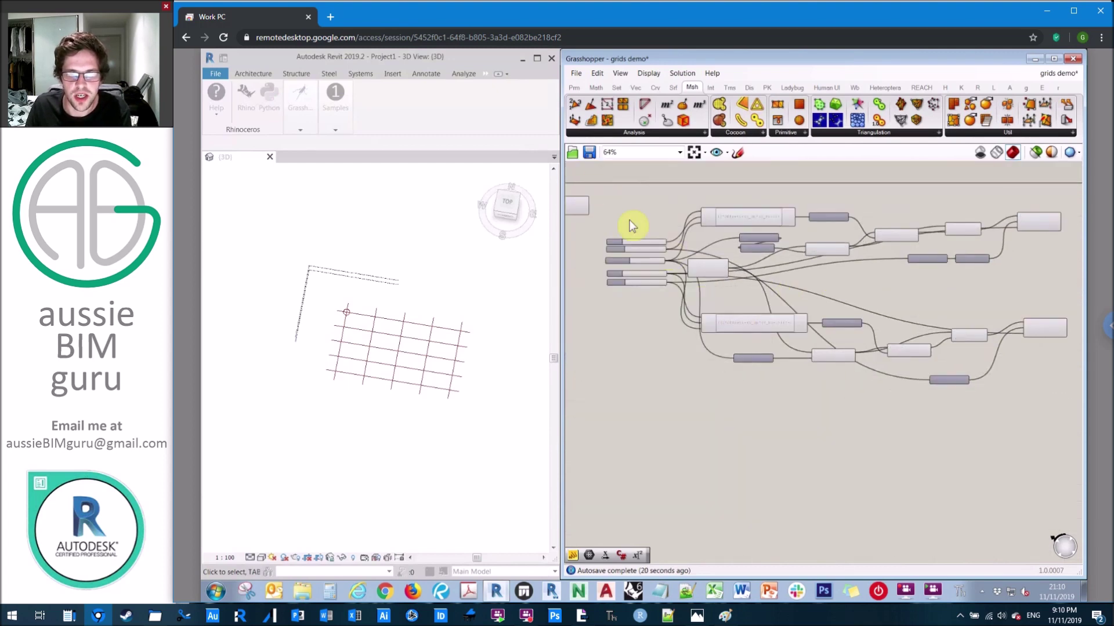
scroll(667, 241, "up", 3)
scroll(675, 252, "up", 4)
mouse_move(676, 264)
left_mouse_down()
mouse_move(686, 263)
mouse_move(665, 265)
left_mouse_up()
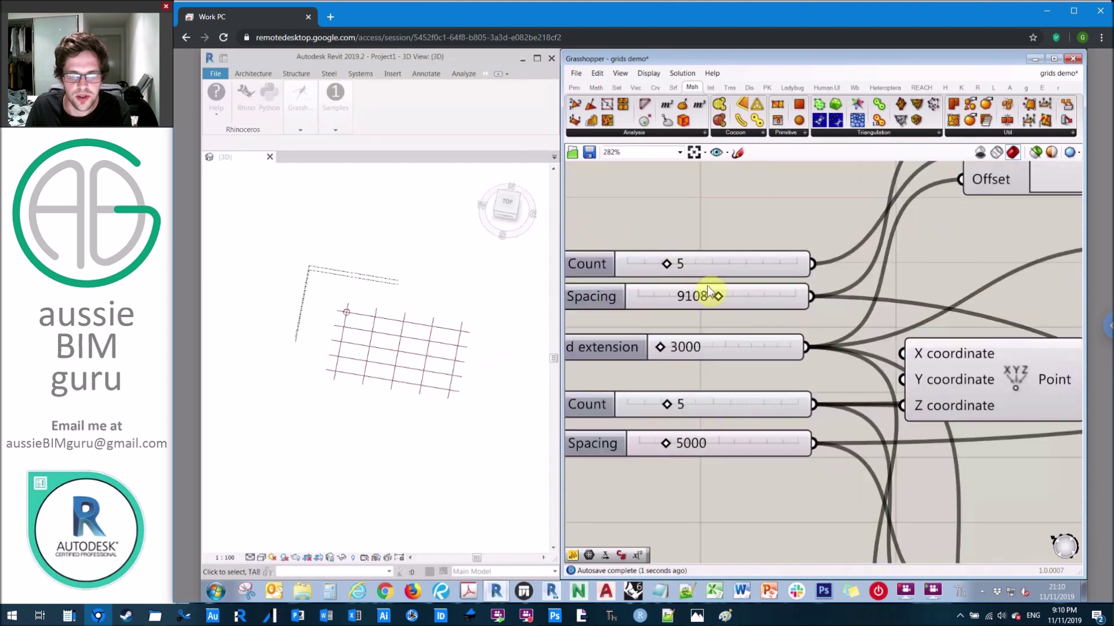
left_click_drag(721, 299, 699, 297)
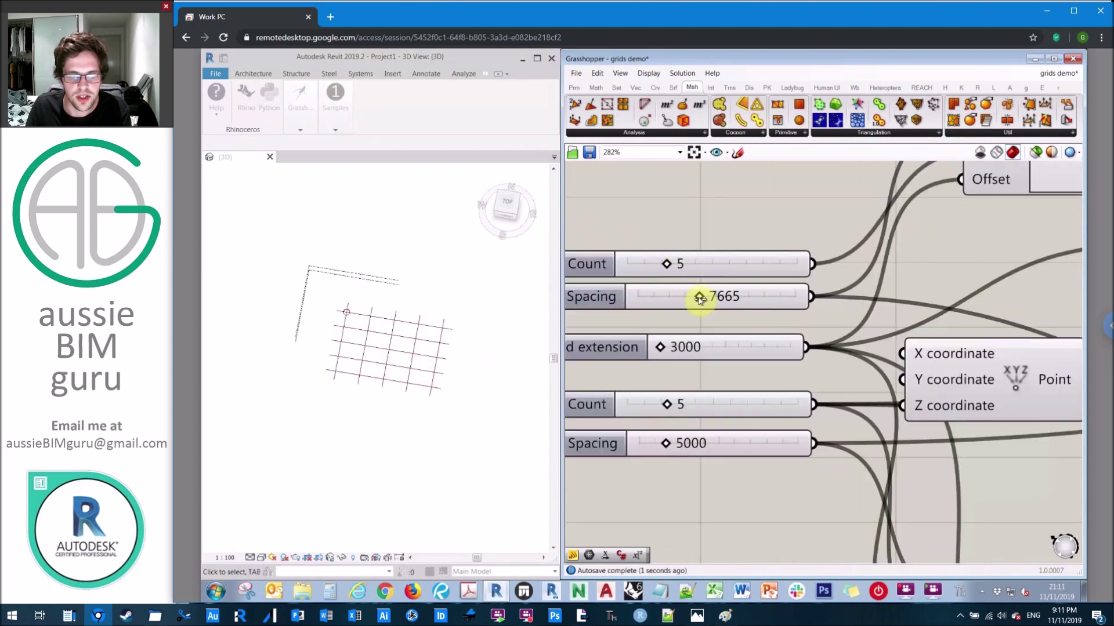
left_click_drag(672, 406, 690, 453)
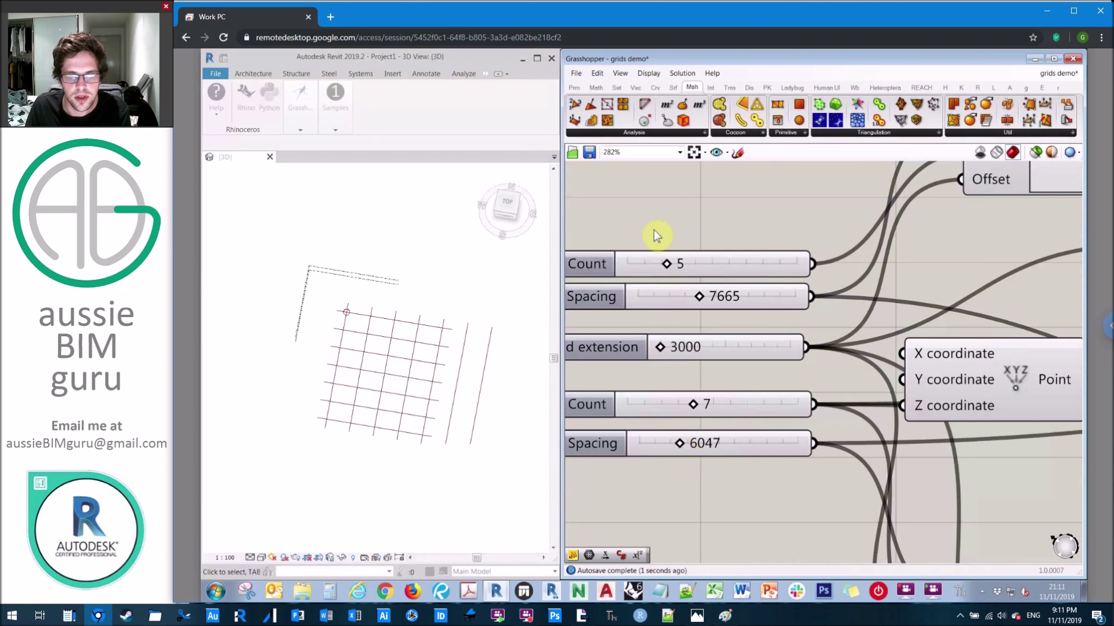
mouse_move(691, 301)
left_mouse_down()
mouse_move(665, 298)
mouse_move(709, 297)
left_mouse_up()
mouse_move(666, 263)
left_mouse_down()
mouse_move(694, 263)
mouse_move(677, 267)
left_mouse_up()
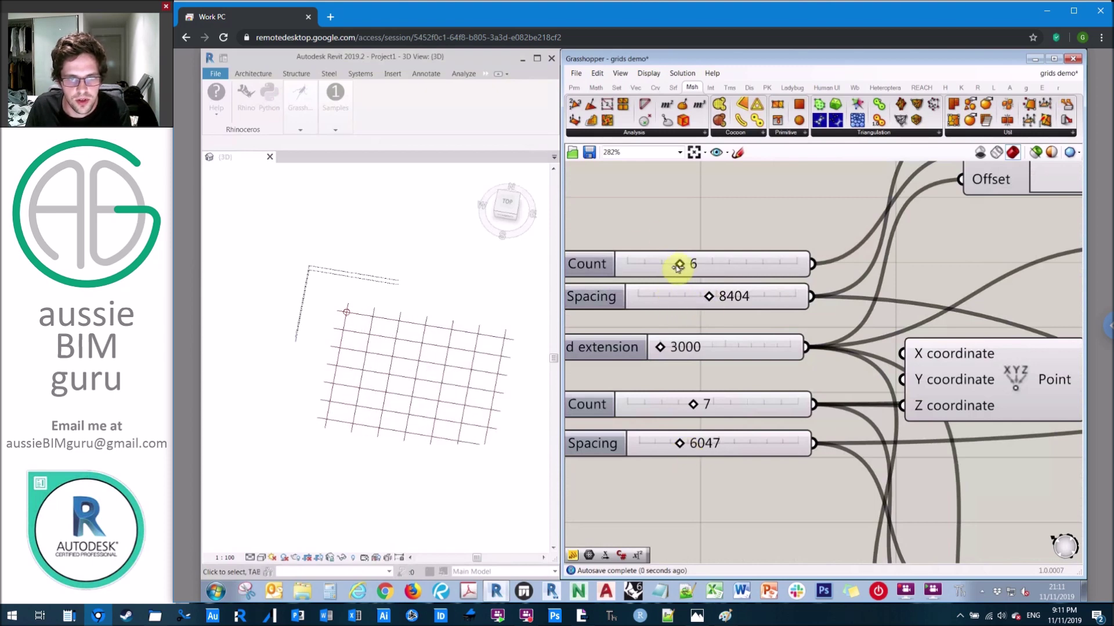
- Check the updated grids in the Revit 3D view and bring the Grasshopper window back
left_click(487, 305)
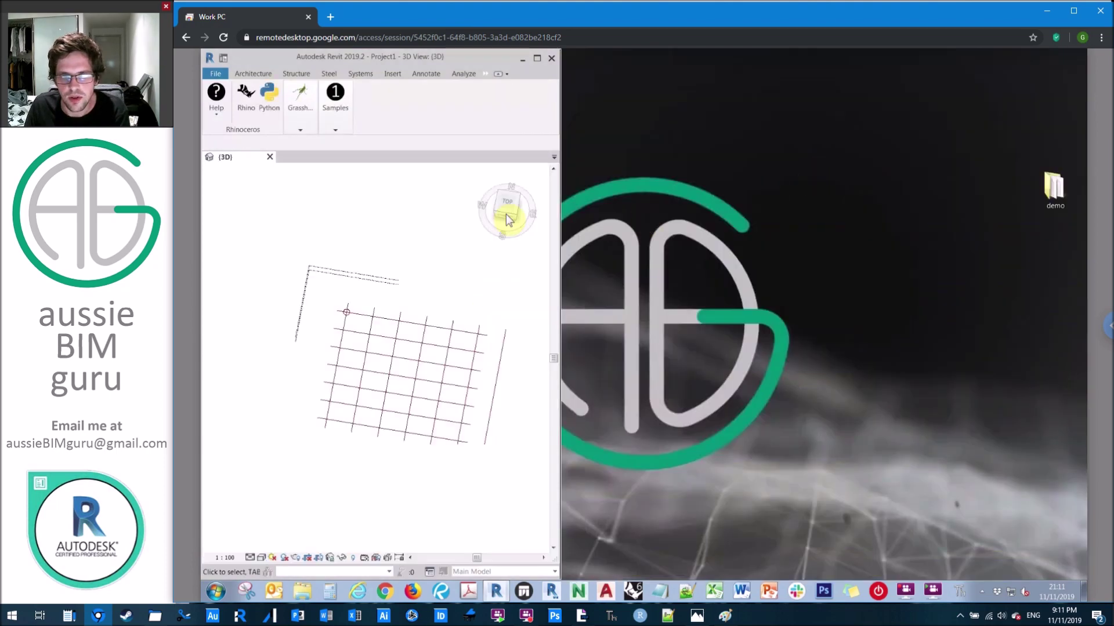
left_click(291, 98)
left_click(302, 156)
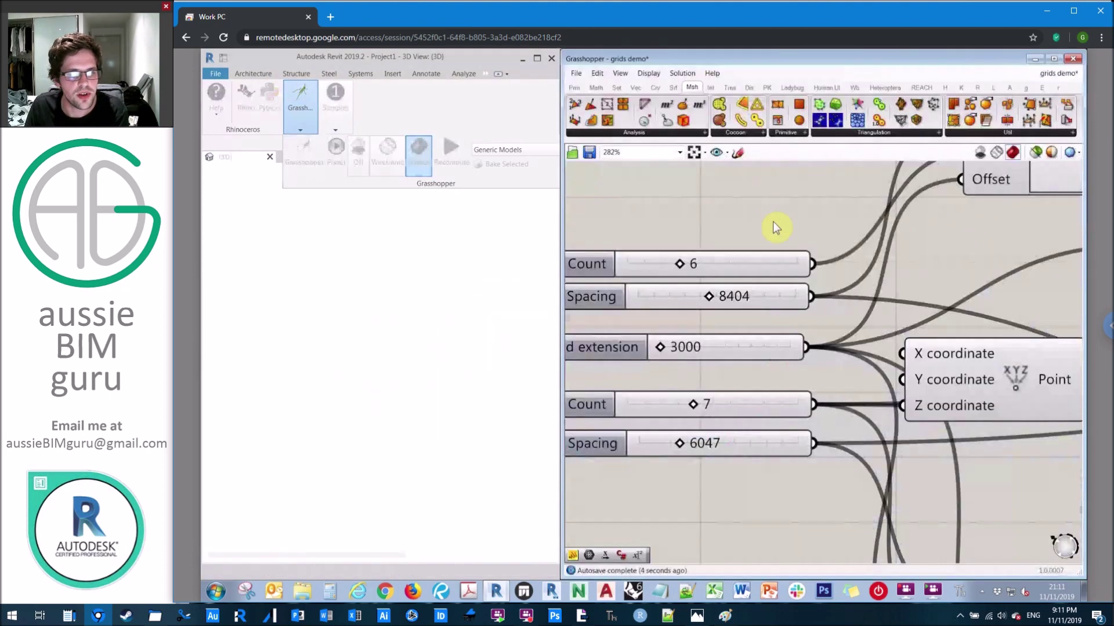
- Review the definition from the count, spacing and extension sliders through to the array components for both grid directions
scroll(729, 220, "down", 5)
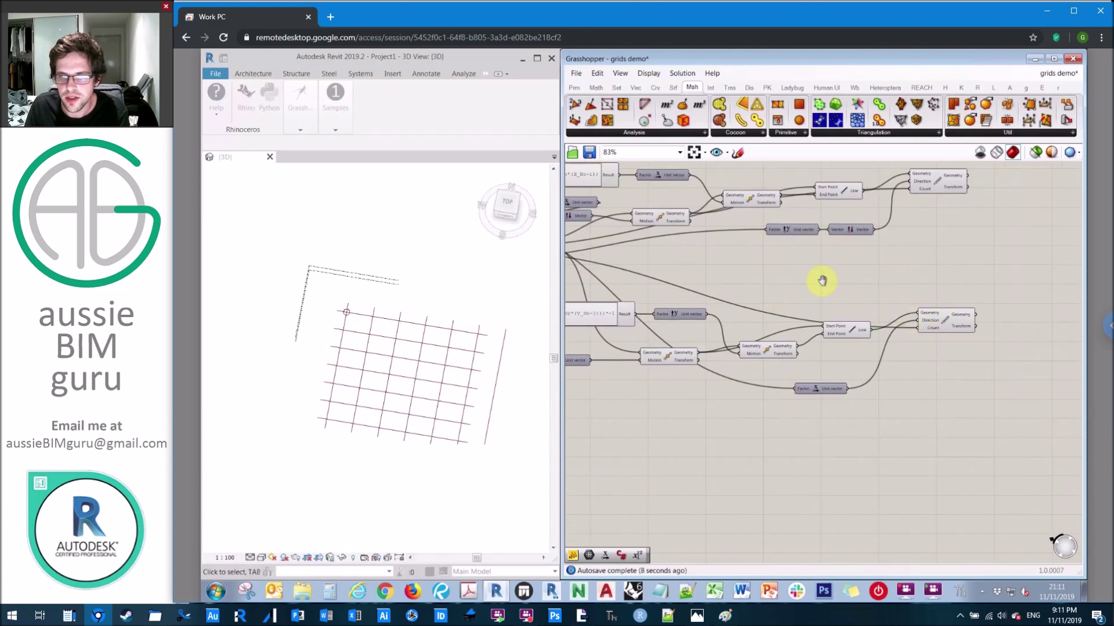
right_click_drag(820, 280, 970, 284)
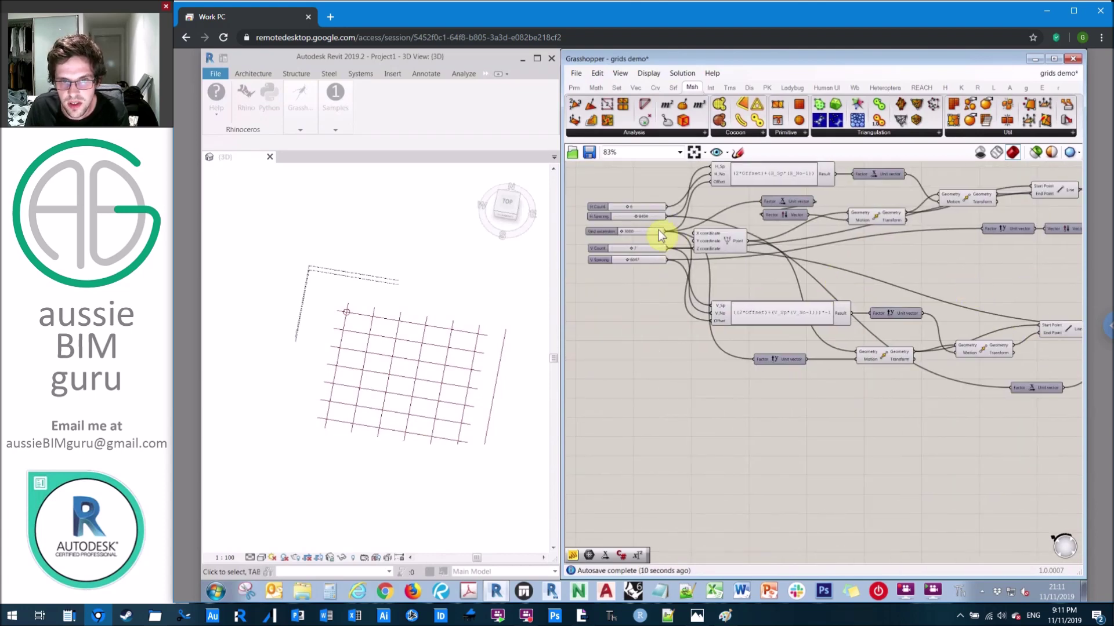
scroll(640, 200, "down", 2)
left_click_drag(661, 207, 769, 297)
scroll(1080, 284, "up", 2)
scroll(907, 284, "up", 4)
scroll(718, 256, "down", 4)
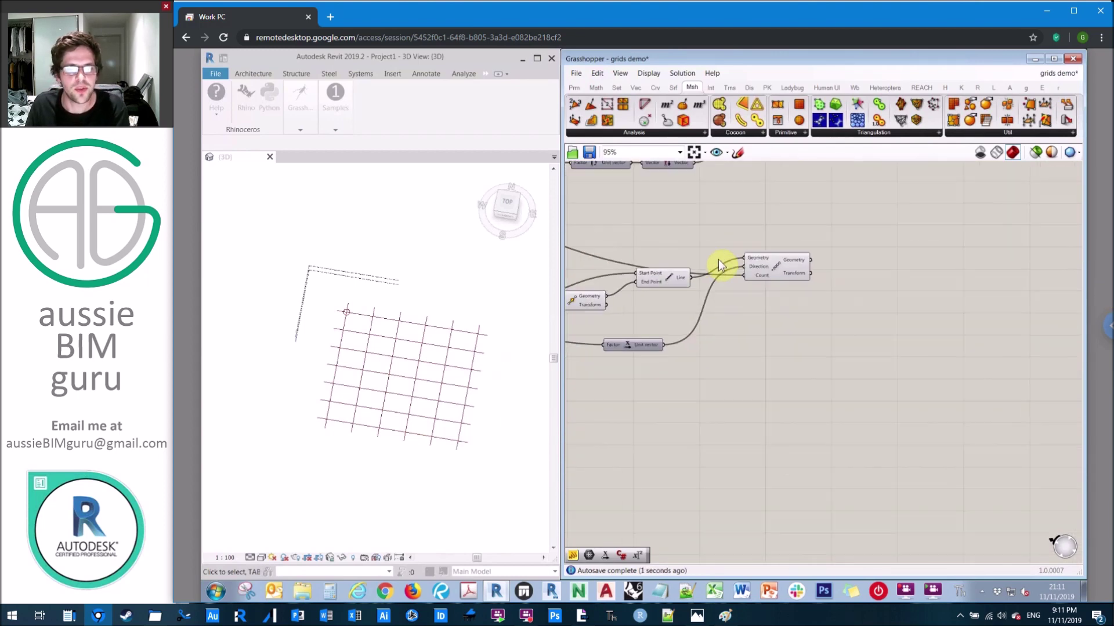
- Add an AddGrid.ByCurve component to the canvas beyond the two array components
right_click_drag(799, 210, 770, 314)
left_click(977, 87)
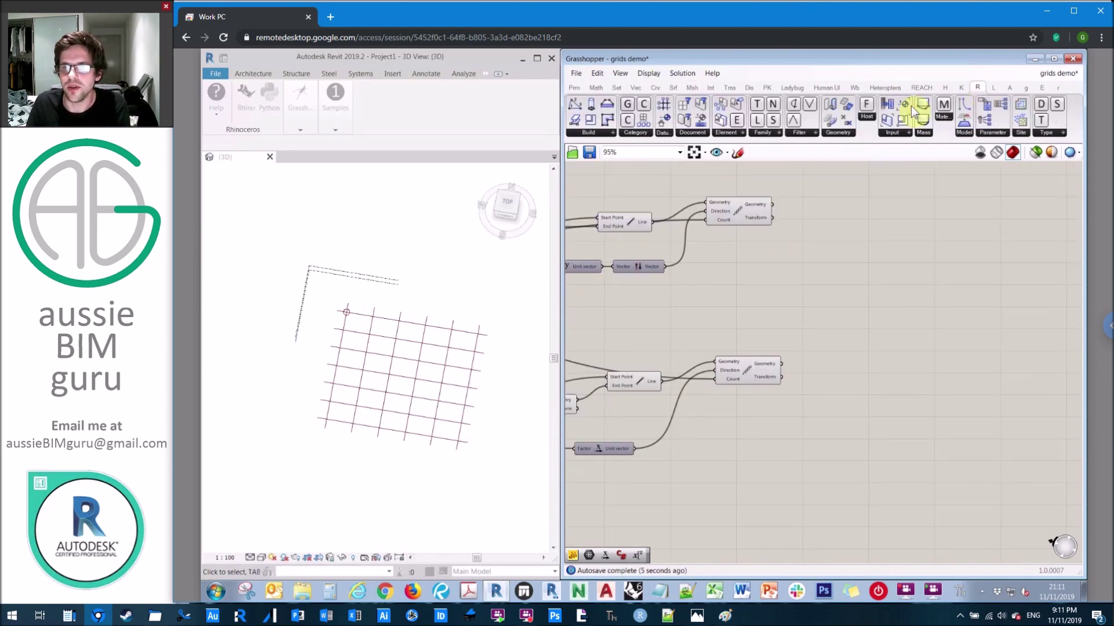
left_click(662, 133)
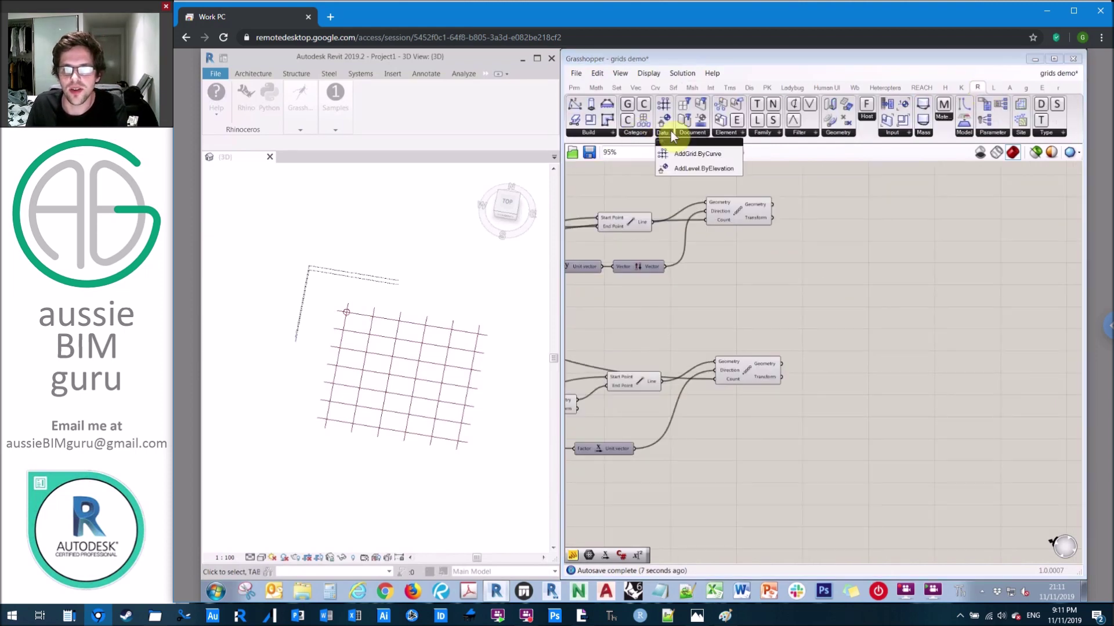
left_click_drag(714, 154, 896, 316)
scroll(904, 278, "up", 4)
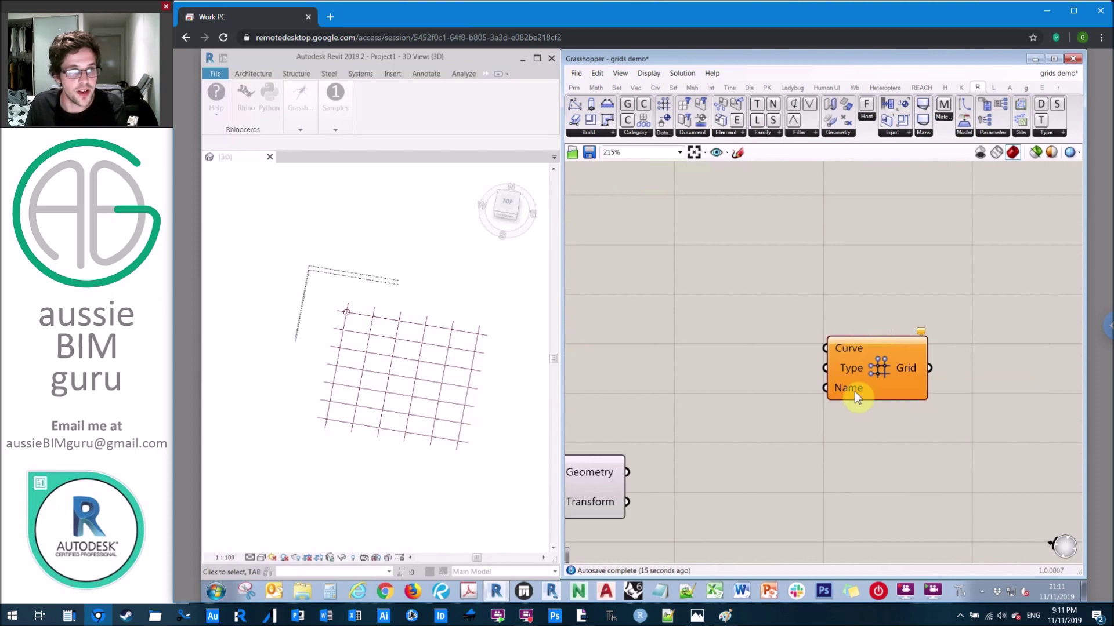
- Add a Construct Domain component in the empty canvas area between the two linear array components
key("alt+Tab")
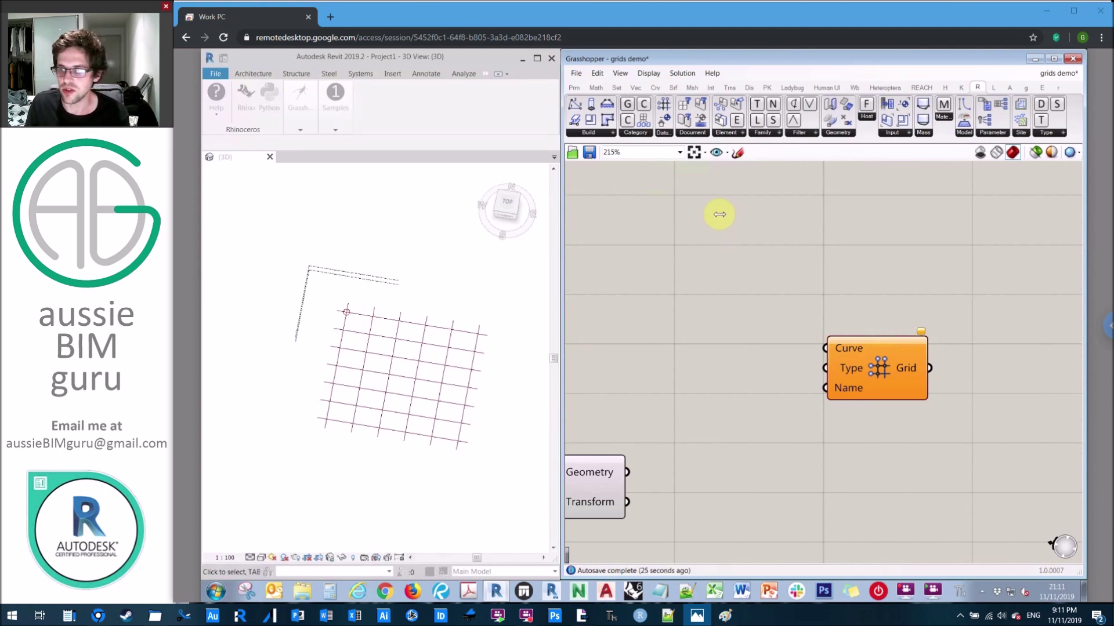
right_click_drag(778, 297, 1075, 294)
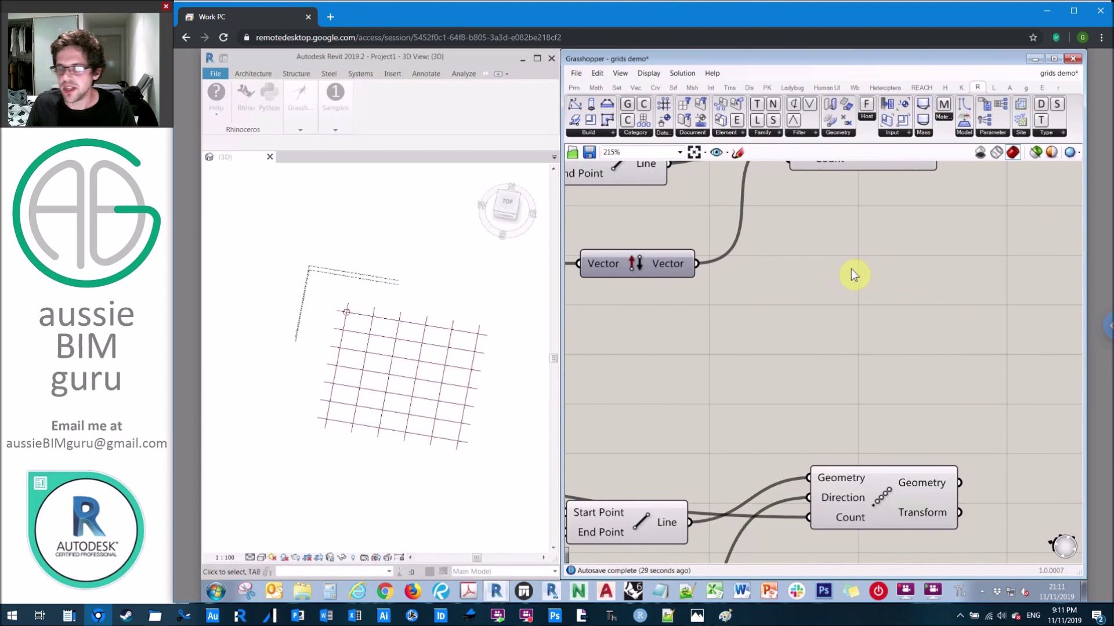
double_click(852, 269)
type("DOMAIN CONS")
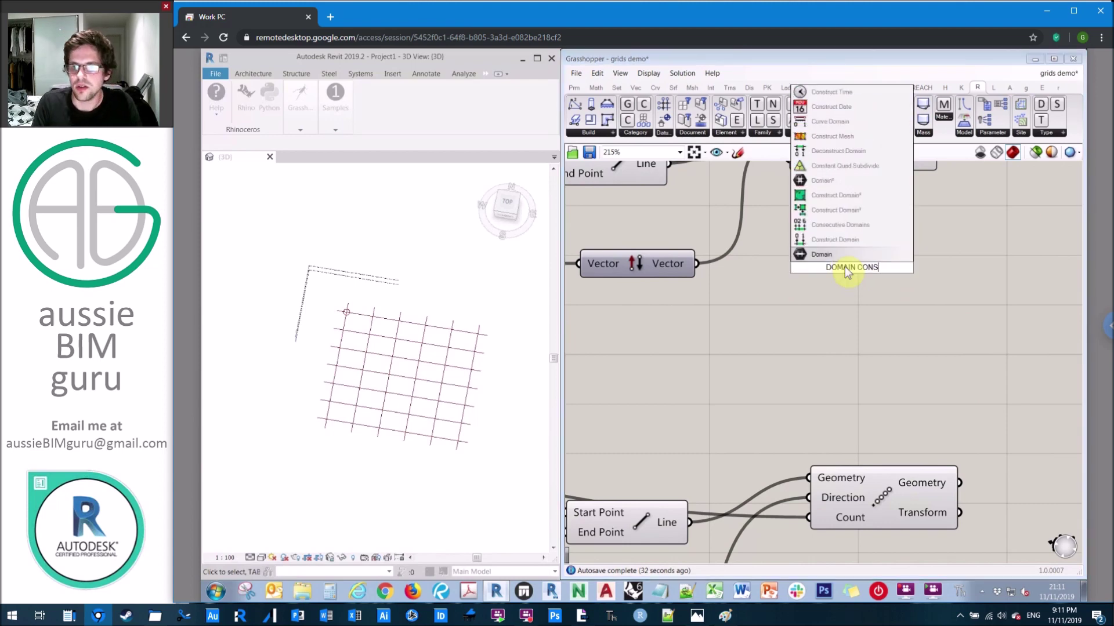
left_click(875, 240)
left_click_drag(892, 280, 975, 311)
- Set the Domain start input of the Construct Domain component to 1
right_click(896, 293)
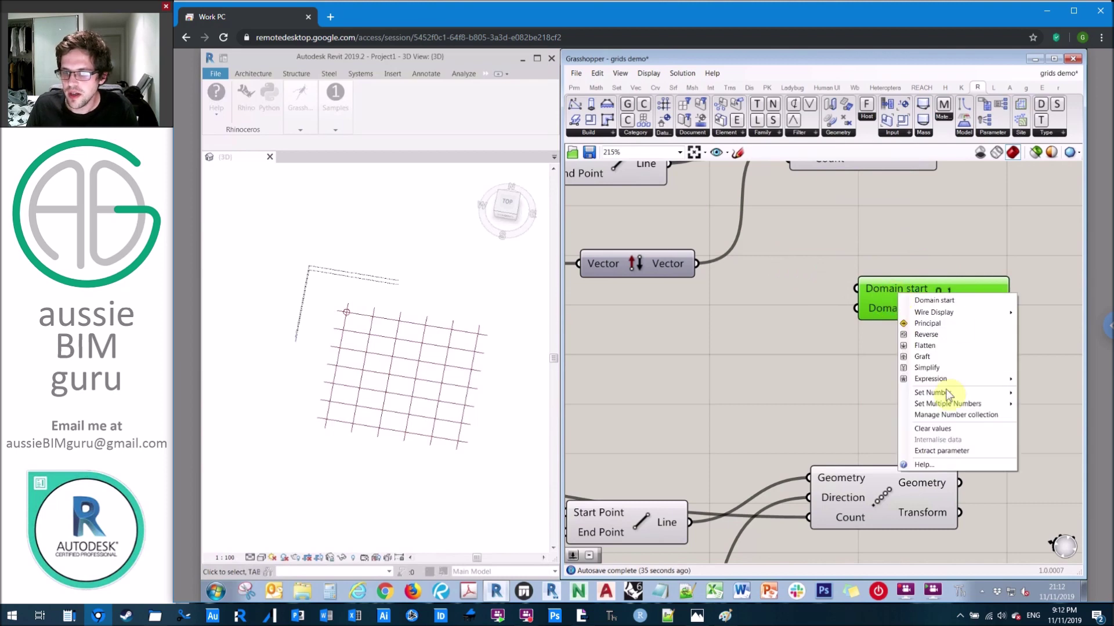
mouse_move(918, 396)
left_click_drag(868, 394, 765, 394)
type("1")
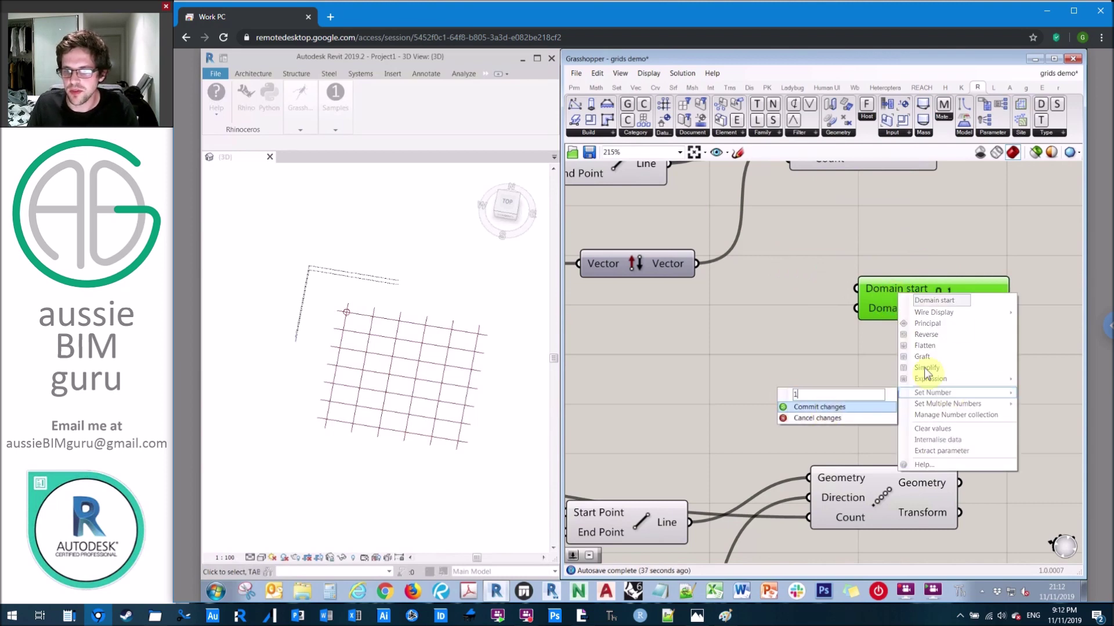
key("Return")
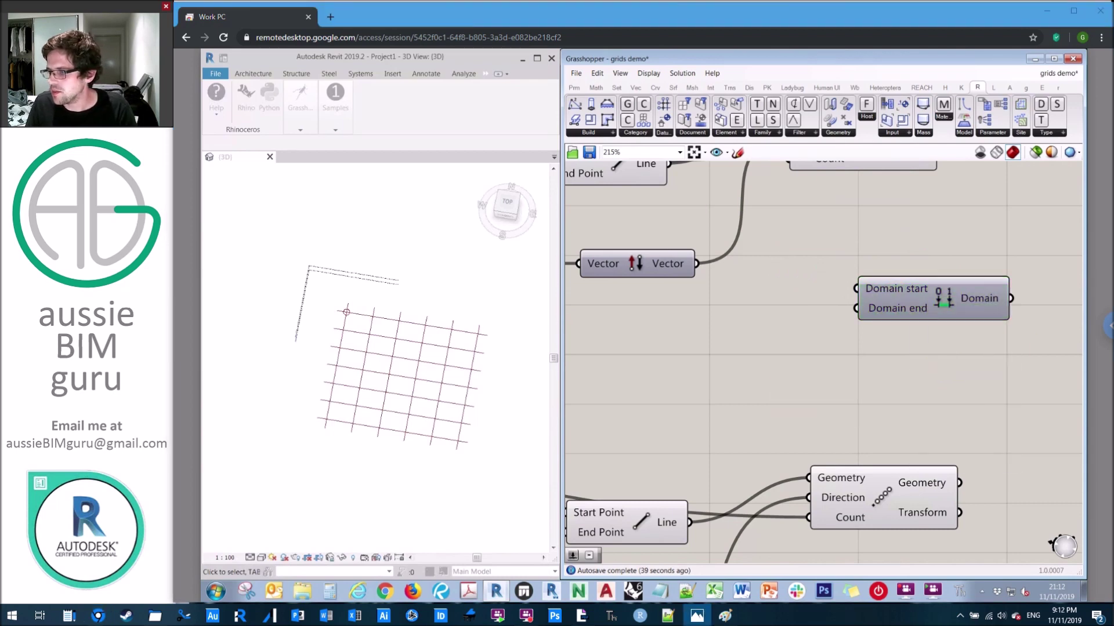
- Connect the V Count slider to the Domain end input of Construct Domain
scroll(809, 378, "down", 5)
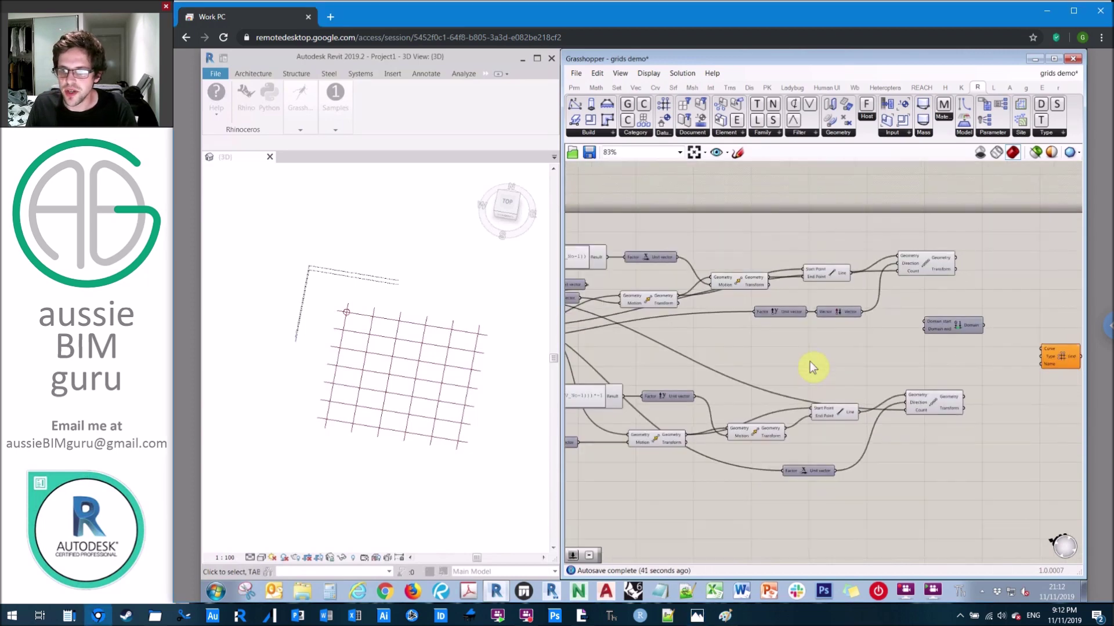
right_click_drag(910, 345, 1048, 338)
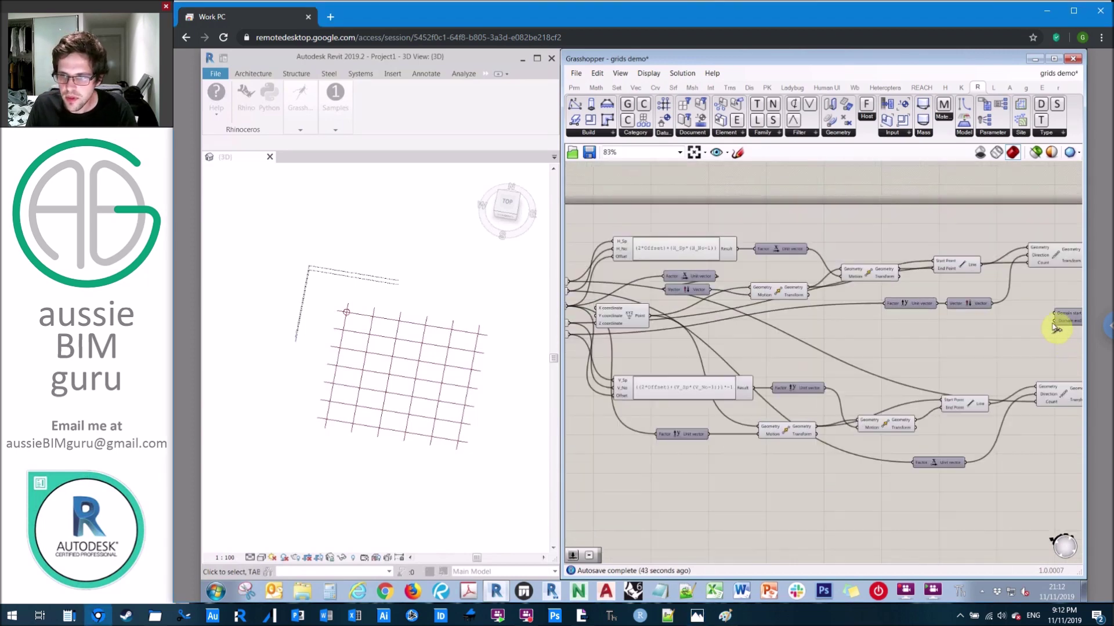
scroll(1057, 322, "down", 1)
left_click_drag(1055, 321, 631, 331)
scroll(577, 330, "up", 3)
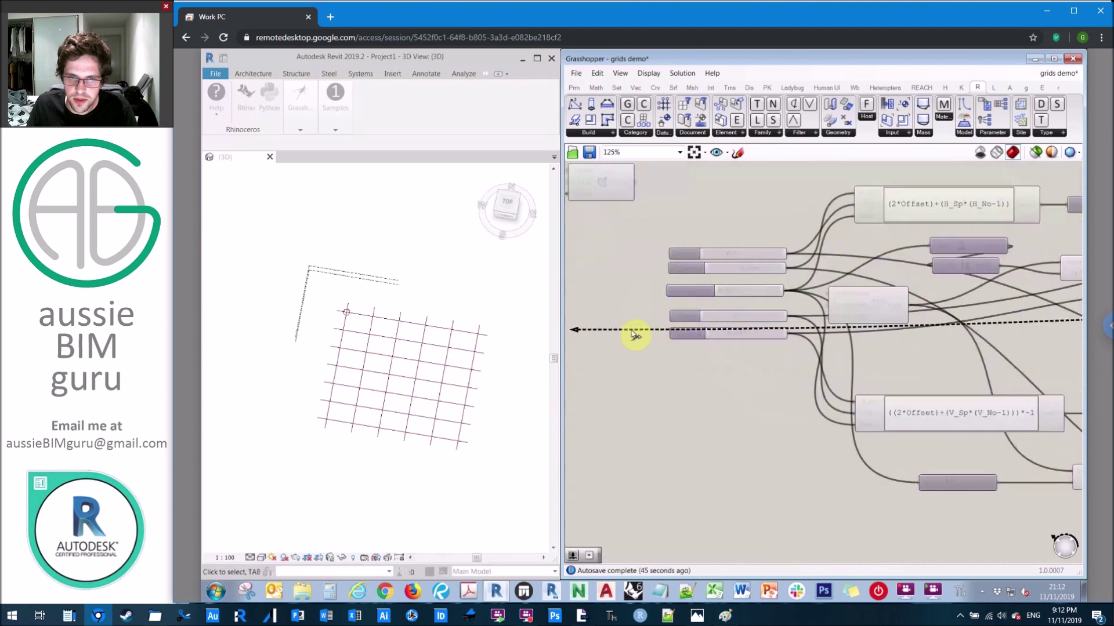
scroll(635, 335, "up", 3)
scroll(641, 362, "down", 1)
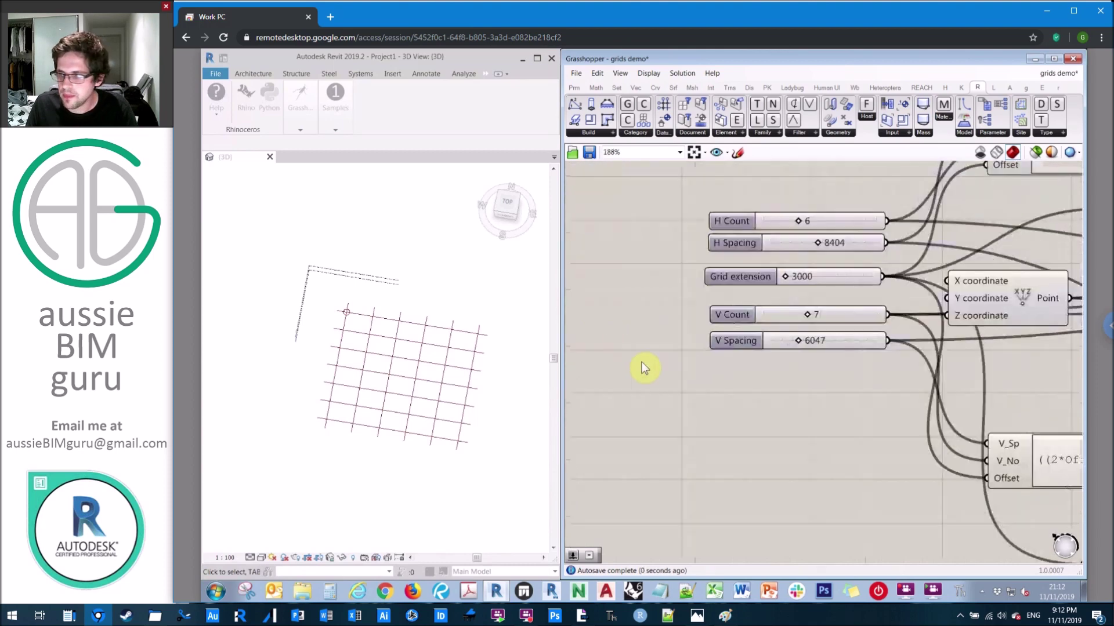
scroll(641, 361, "down", 3)
mouse_move(1021, 319)
right_mouse_down()
mouse_move(753, 334)
mouse_move(953, 325)
mouse_move(742, 349)
right_mouse_up()
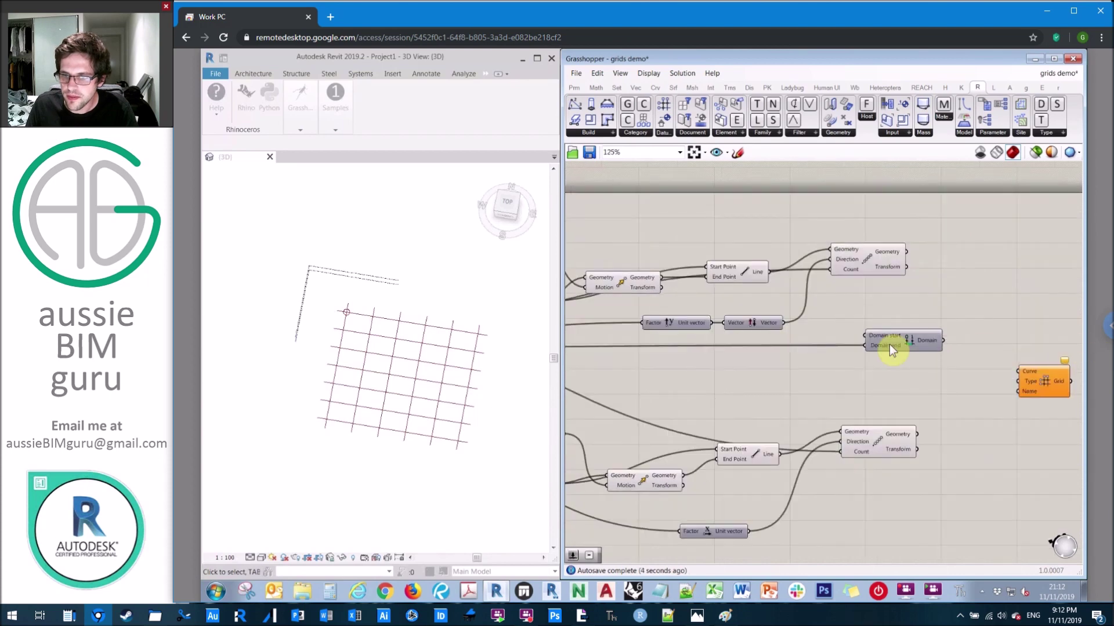
- Shift Construct Domain back to make room, add a Range component after it, and feed the Domain output into Range's Domain input
scroll(889, 343, "up", 2)
left_click_drag(835, 343, 651, 354)
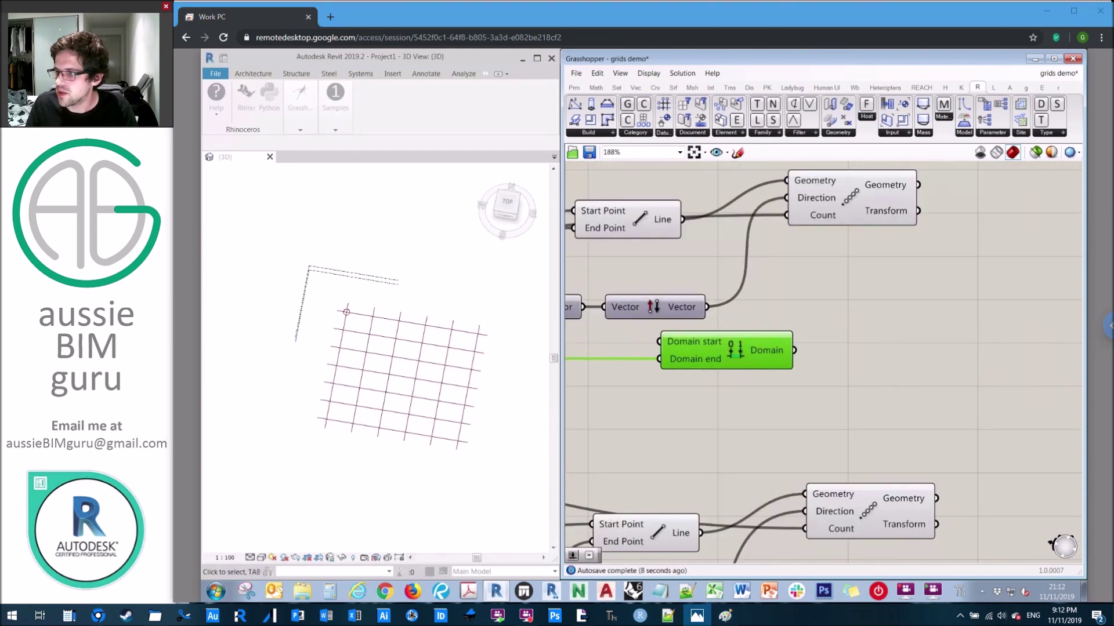
double_click(868, 333)
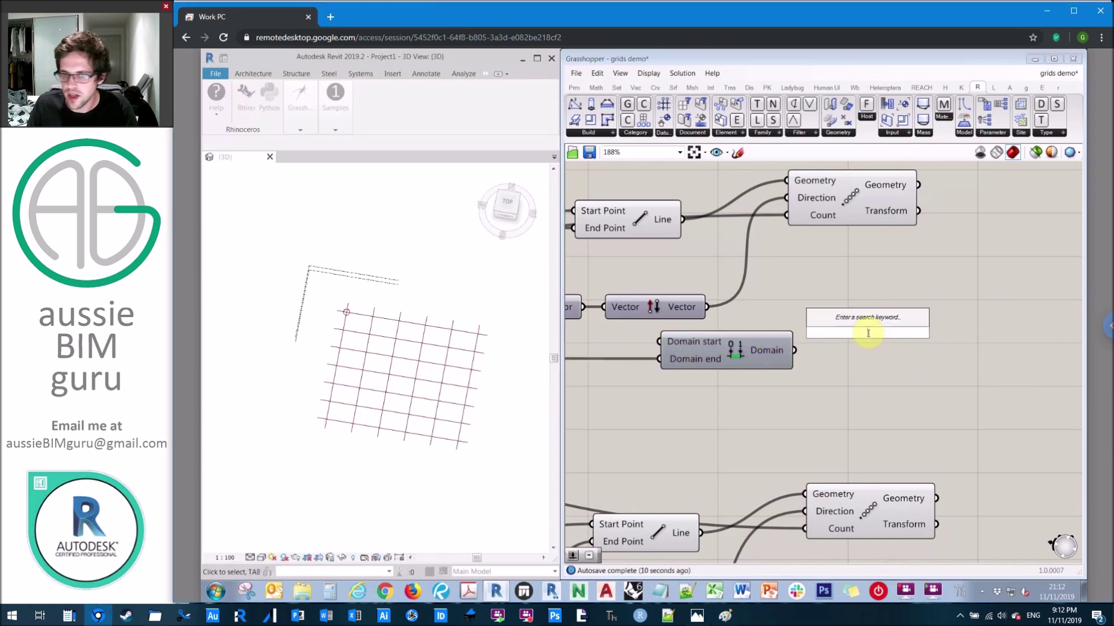
type("Range")
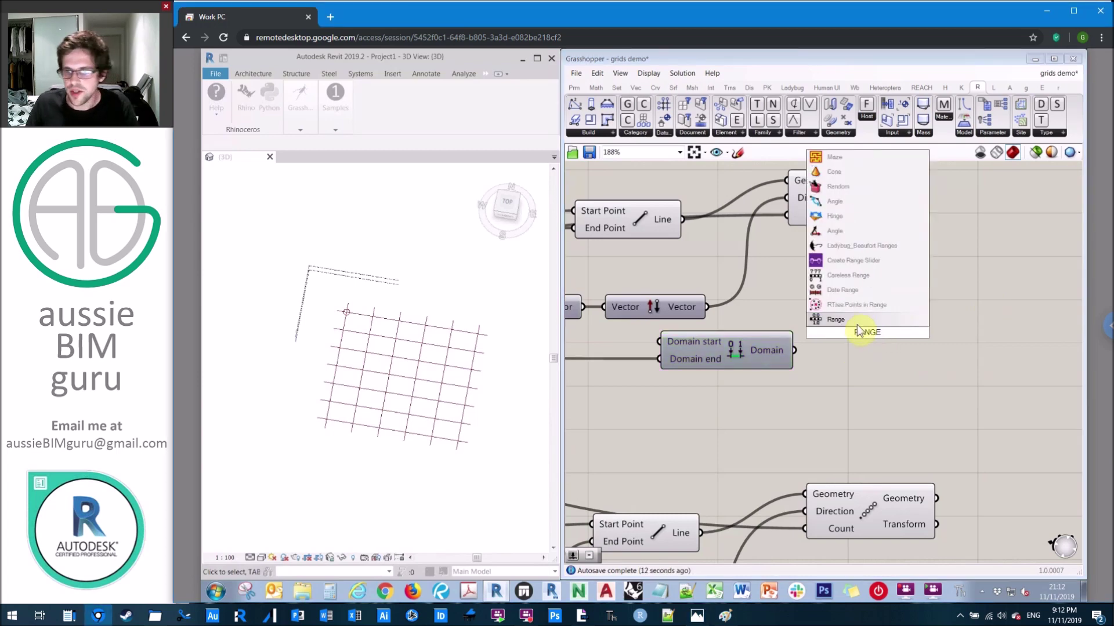
left_click(857, 322)
left_click_drag(897, 335, 920, 340)
left_click_drag(794, 350, 877, 361)
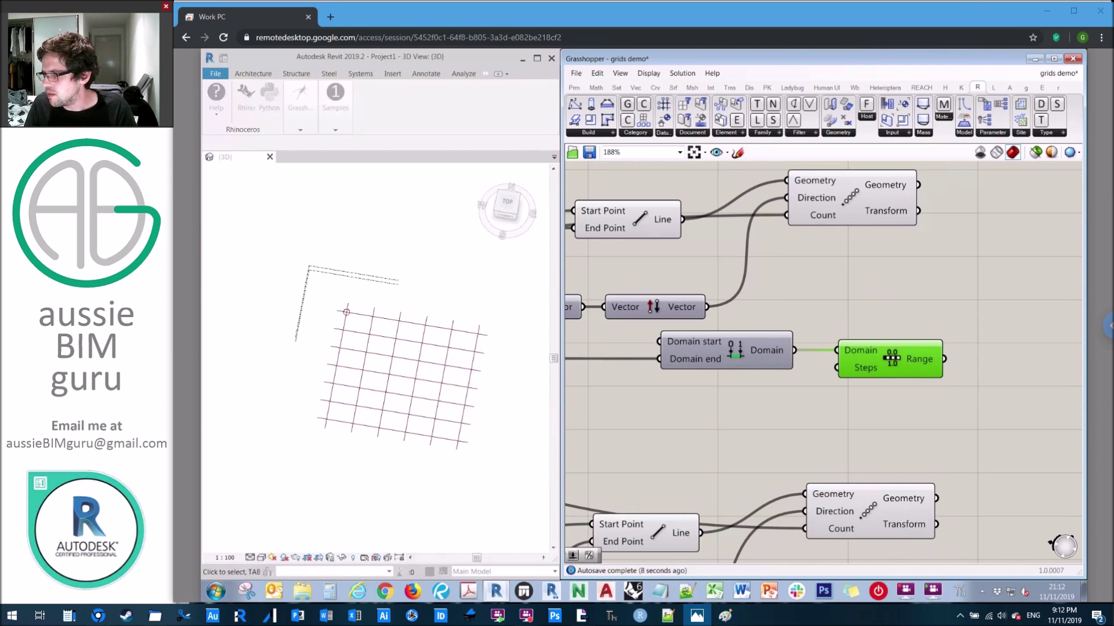
- Add a Subtraction component below Construct Domain and connect its Result to the Steps input of Range
left_click(772, 386)
scroll(773, 388, "down", 2)
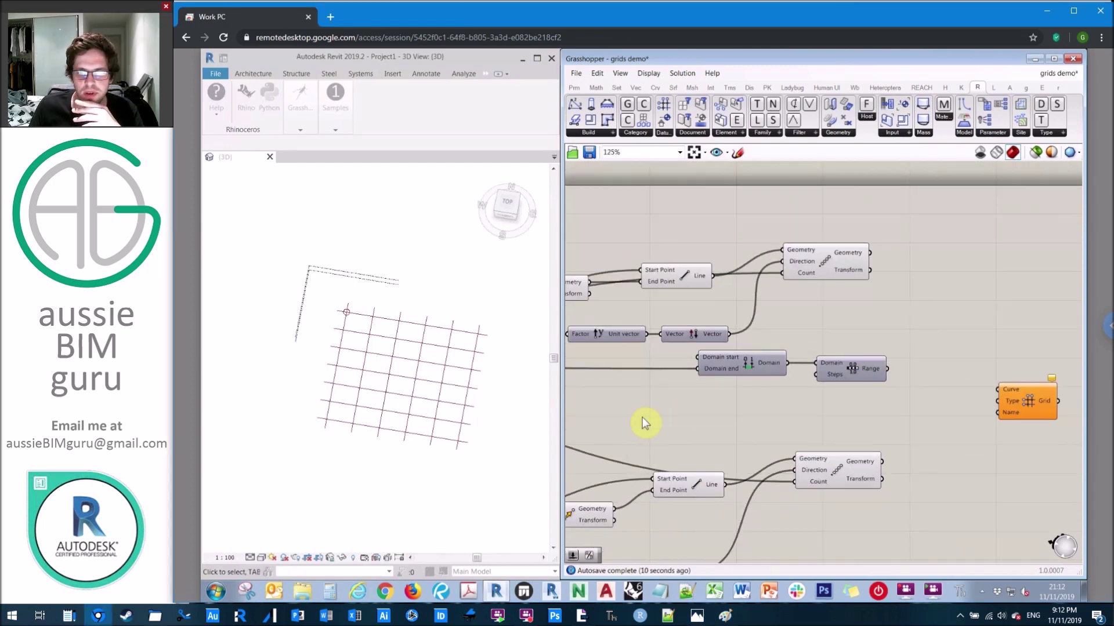
right_click_drag(663, 416, 1028, 348)
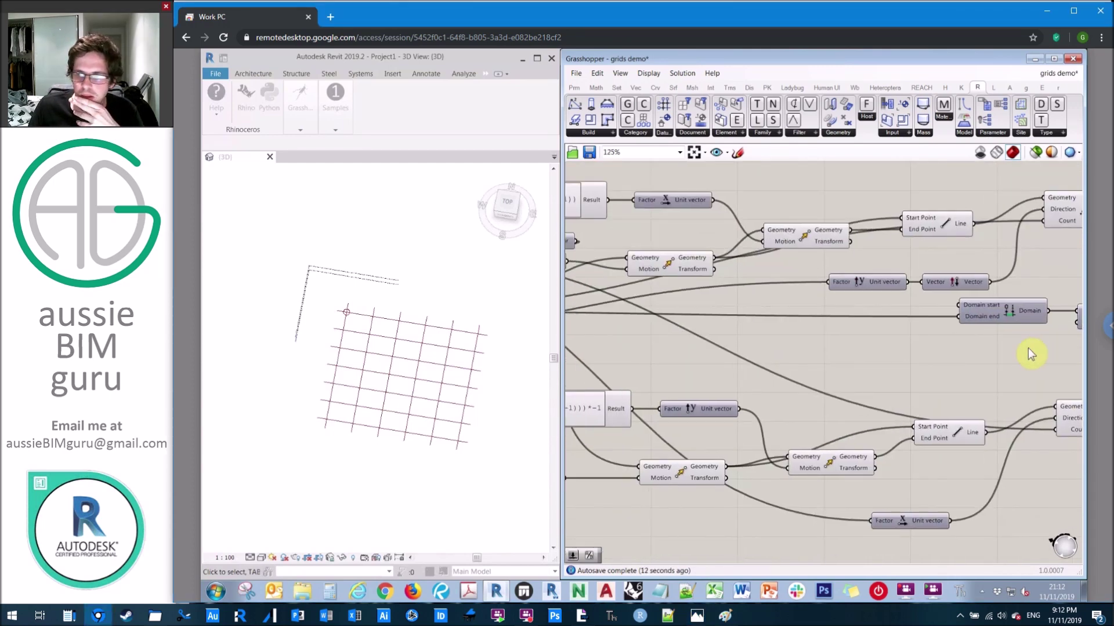
double_click(879, 355)
type("subtraction")
key("Return")
left_click_drag(889, 347, 1002, 342)
right_click_drag(1048, 337, 962, 353)
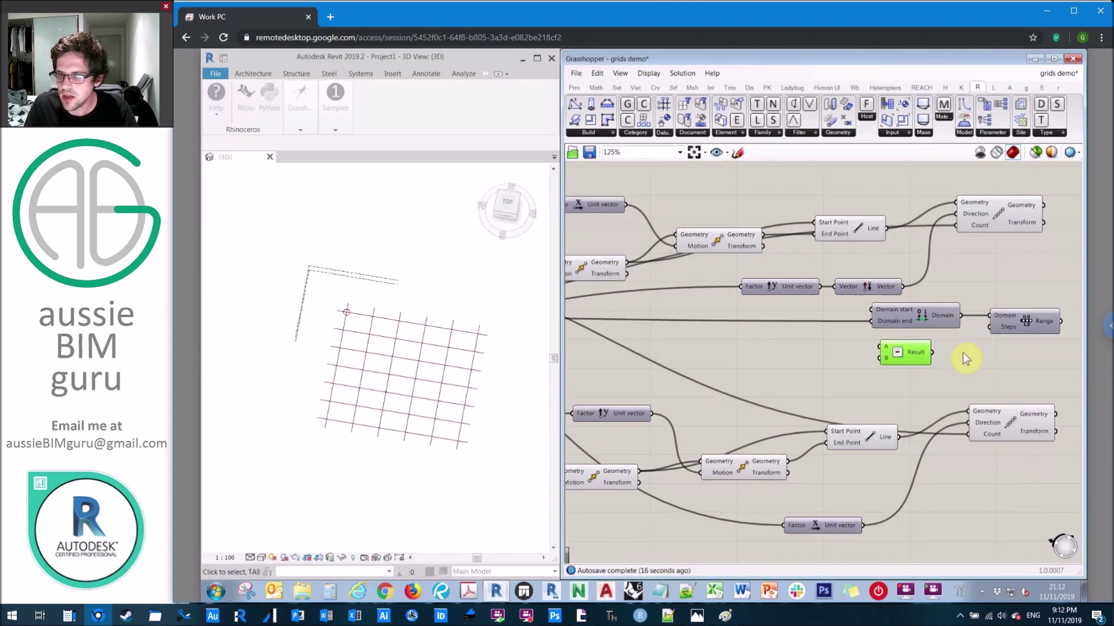
left_click_drag(932, 353, 989, 327)
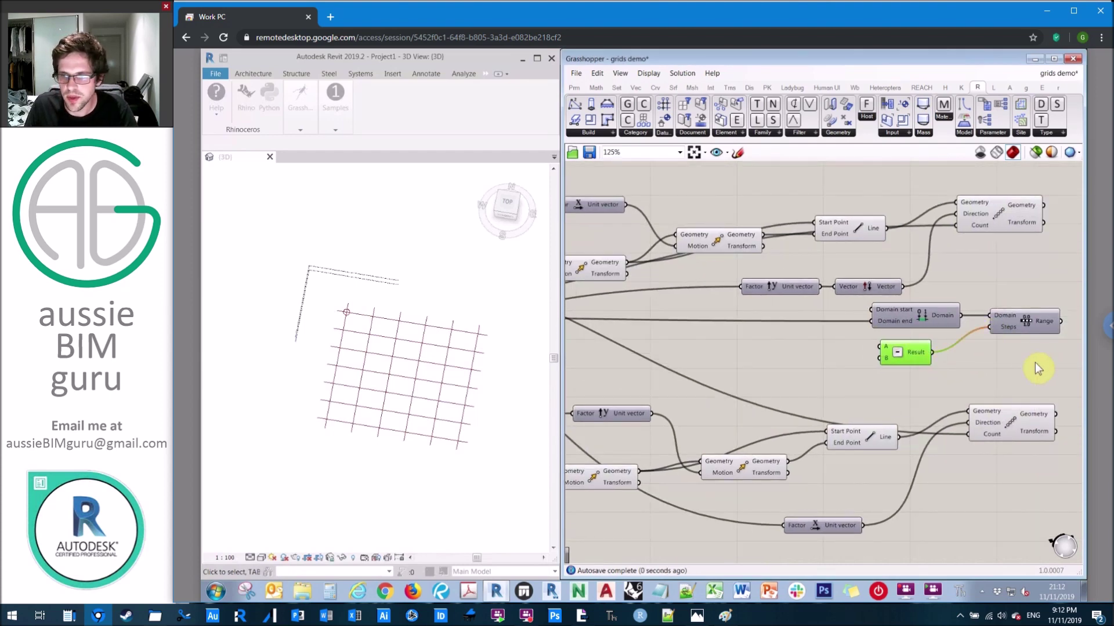
- Connect the V Count slider to input A of the Subtraction component
scroll(1035, 363, "down", 2)
right_click_drag(779, 375, 858, 365)
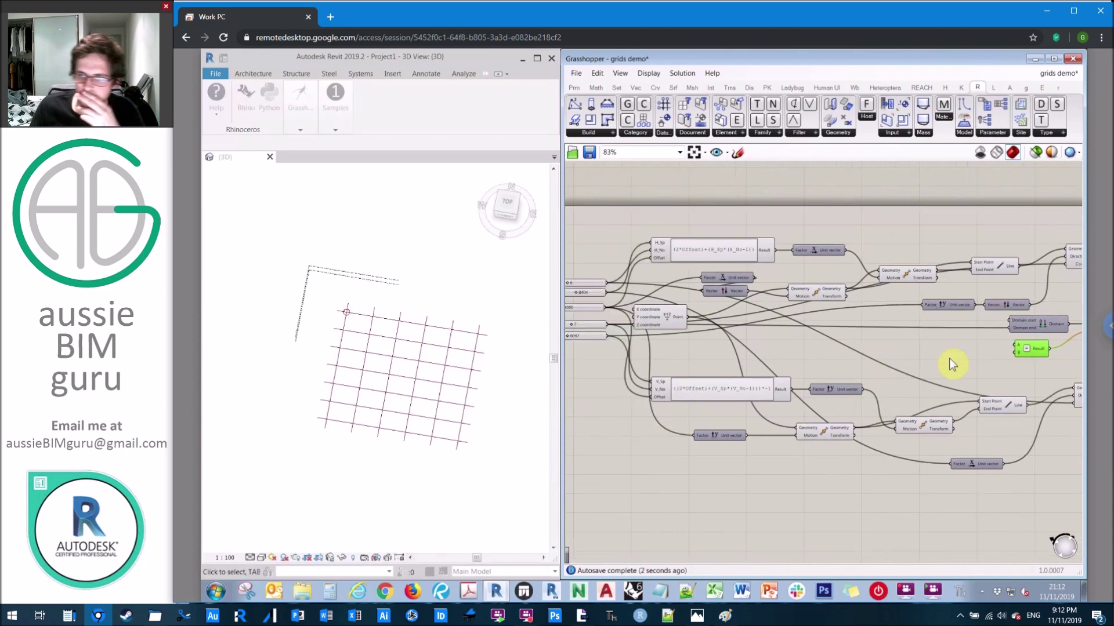
right_click_drag(932, 367, 935, 364)
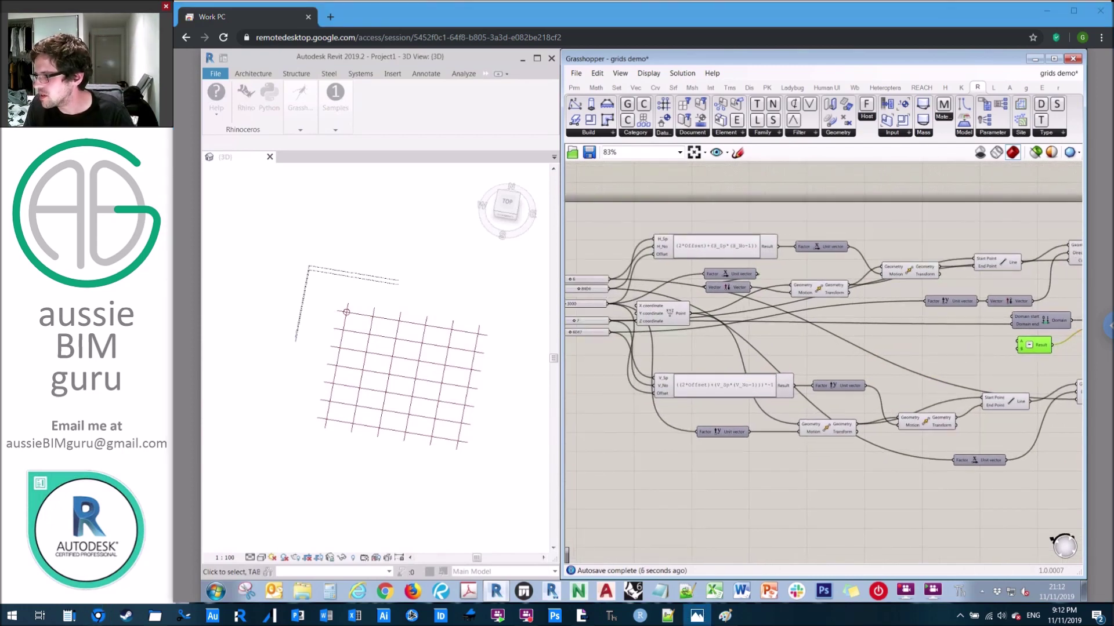
scroll(647, 345, "up", 2)
right_click_drag(716, 346, 777, 345)
left_click_drag(669, 318, 979, 353)
scroll(671, 319, "down", 2)
scroll(1047, 325, "up", 7)
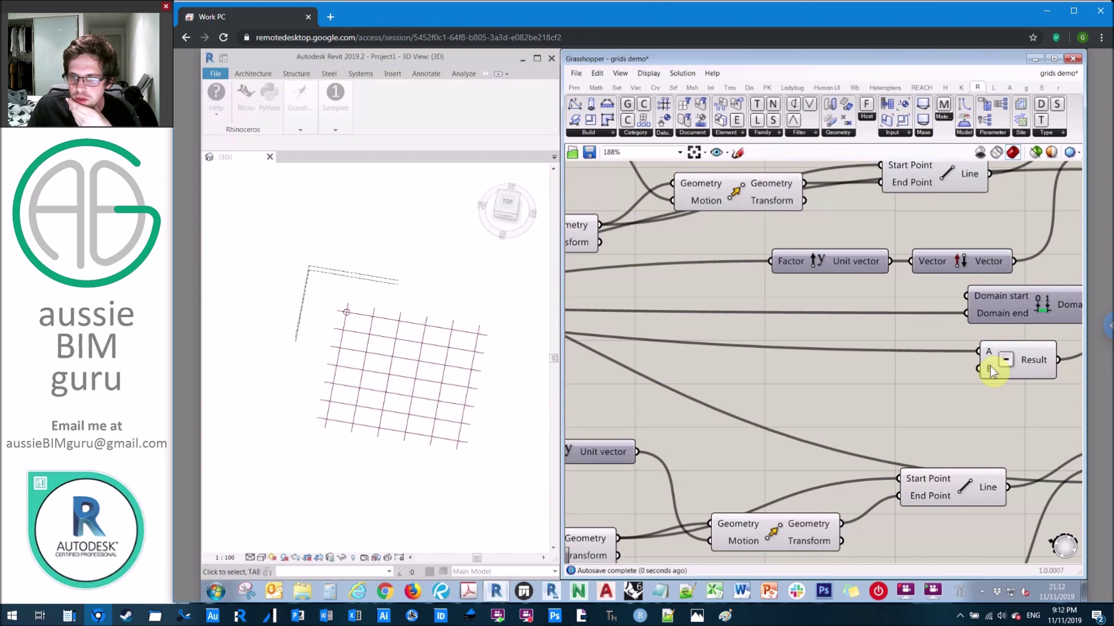
- Set input B of the Subtraction component to 1
right_click(986, 367)
mouse_move(1007, 466)
left_click(924, 467)
type("1")
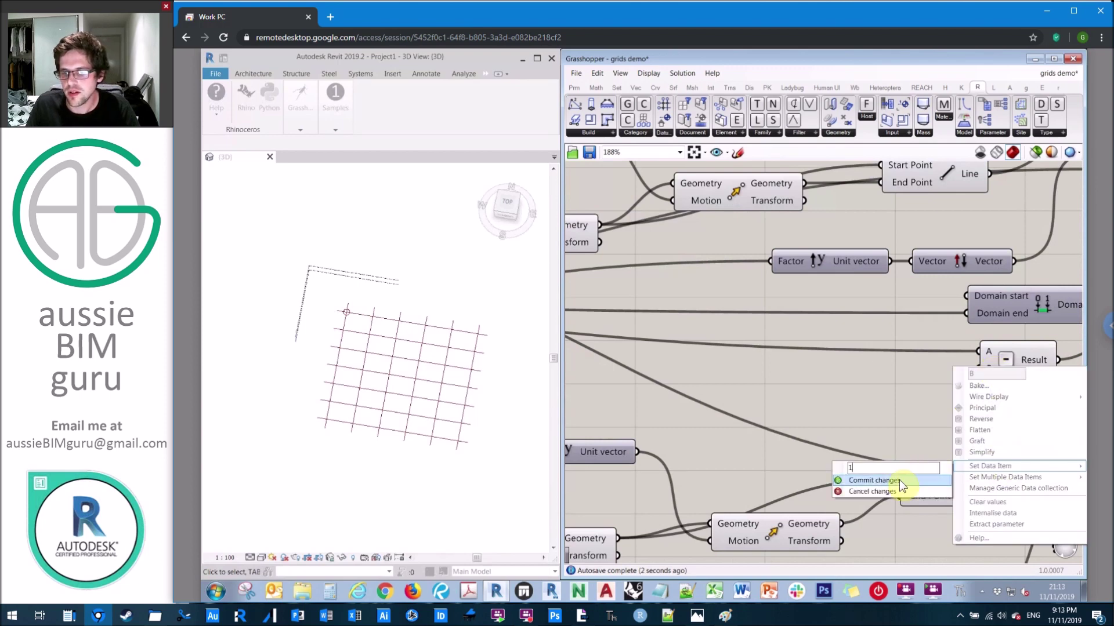
left_click(899, 480)
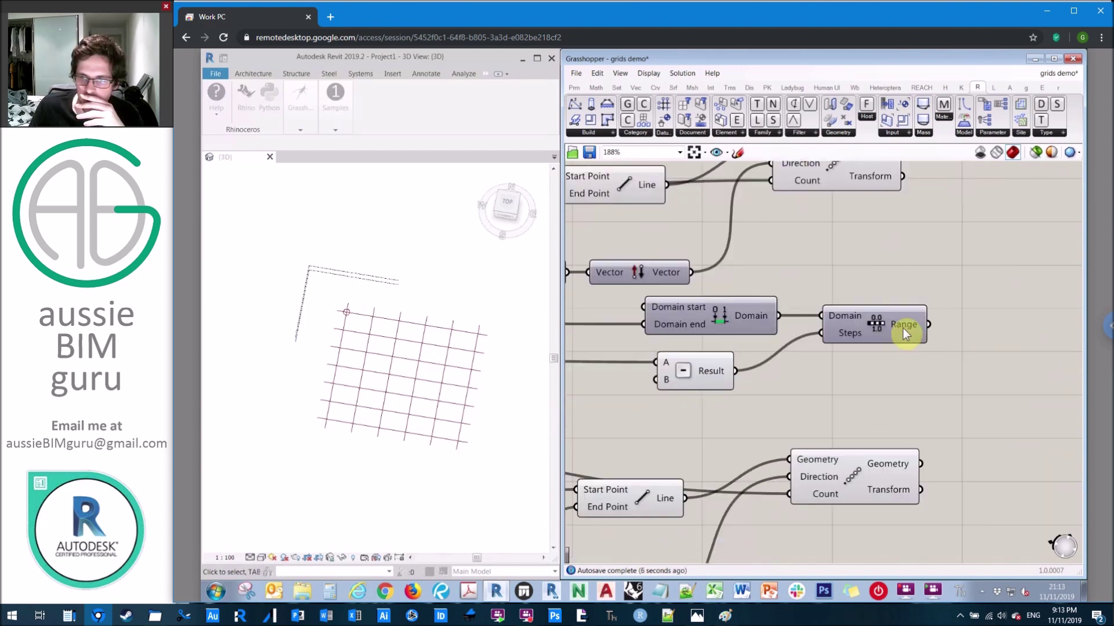
- Check the Range output values, then add a Round component after Range and connect the Range output to its Number input
mouse_move(902, 329)
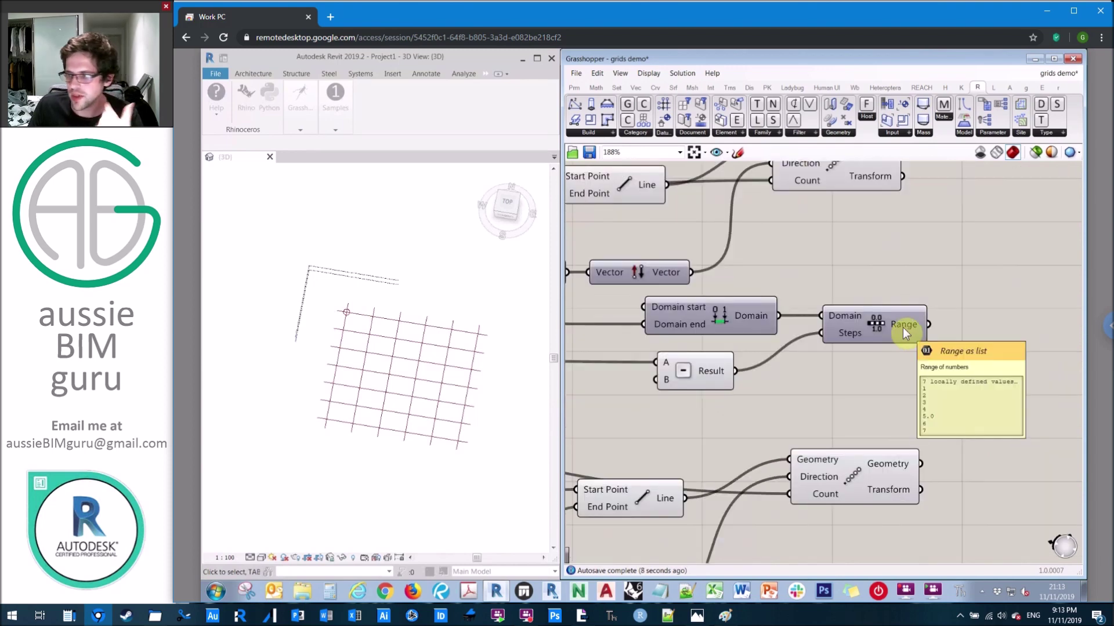
double_click(968, 312)
type("round")
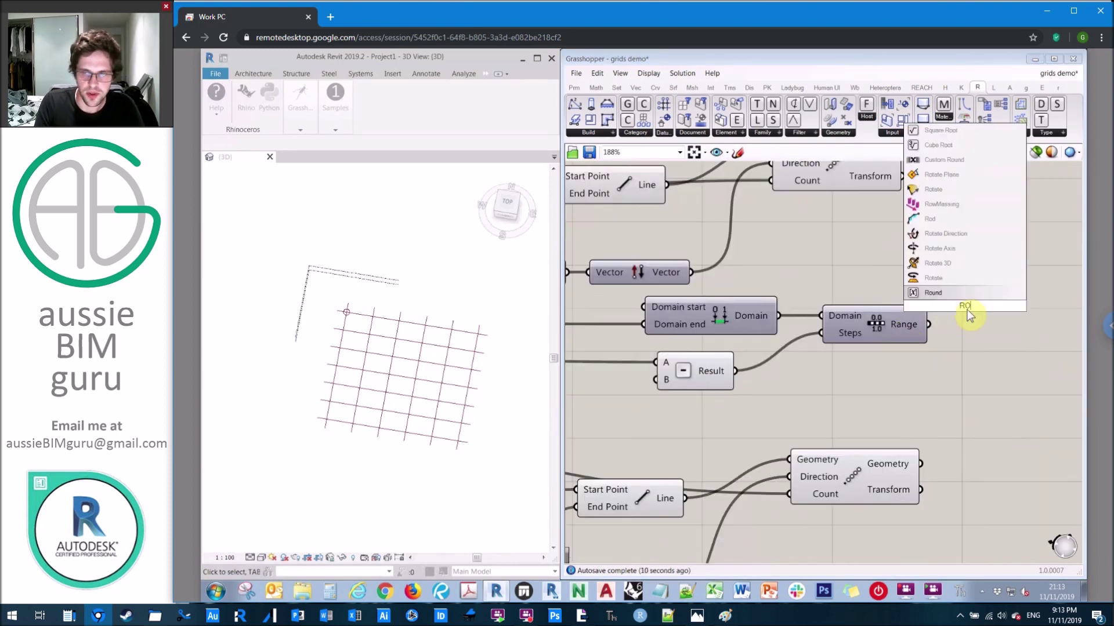
left_click(955, 295)
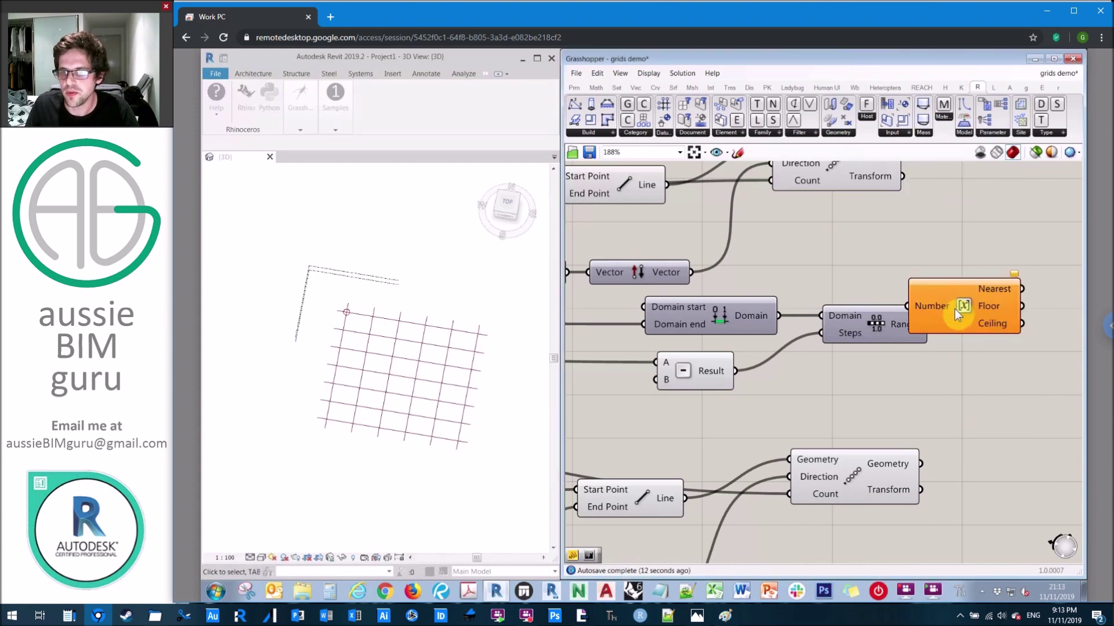
left_click_drag(960, 316, 957, 320)
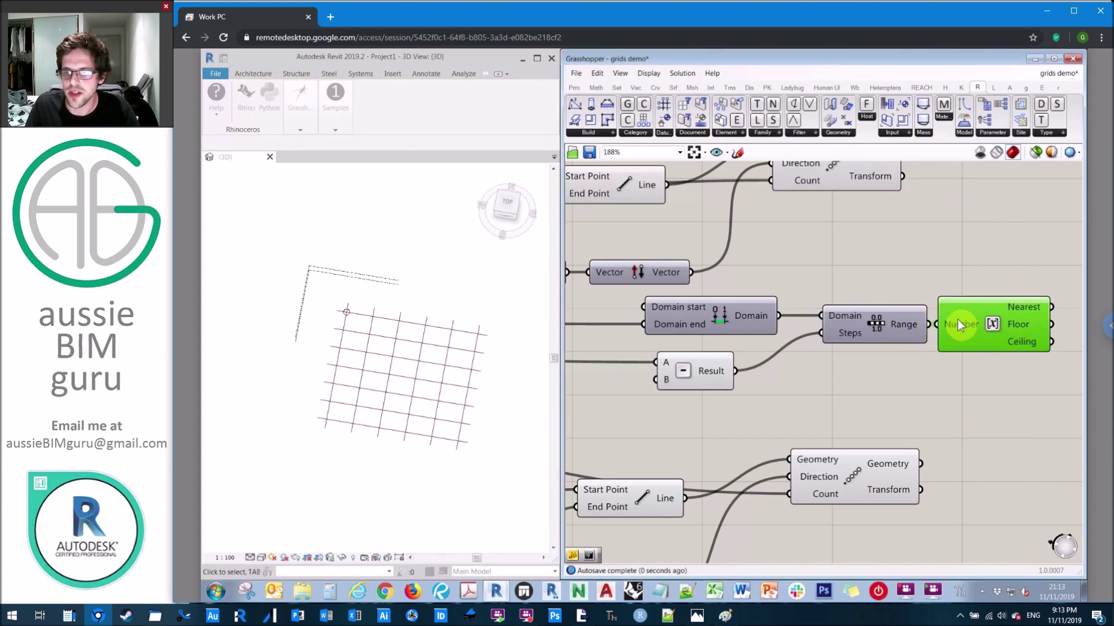
left_click(988, 264)
right_click_drag(991, 264, 706, 272)
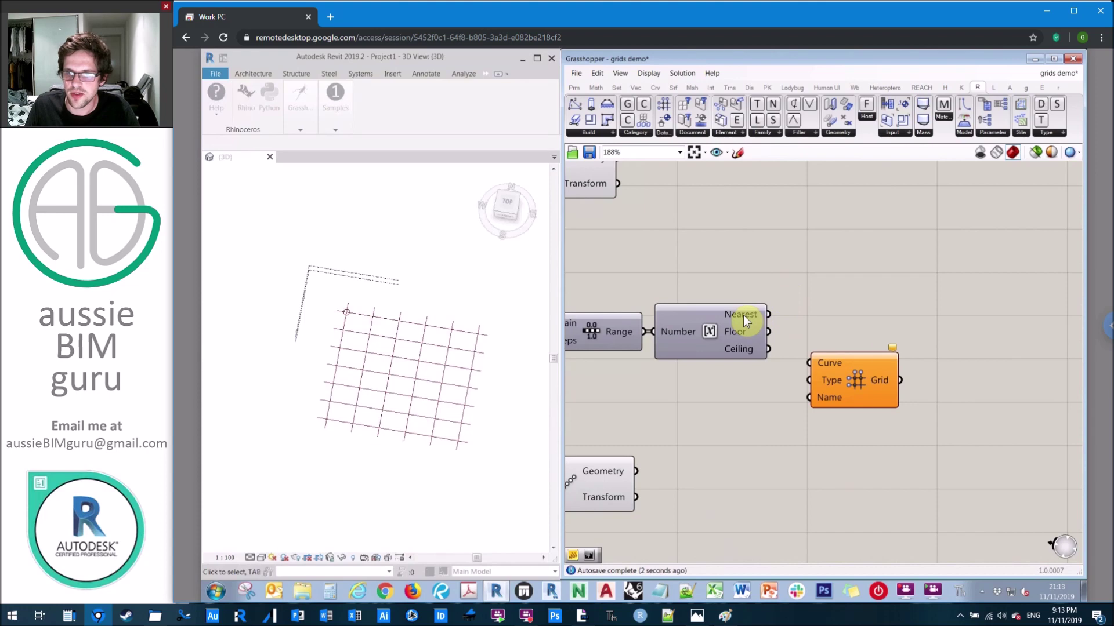
- Move the Grid component farther away from Round to free up canvas space between them
mouse_move(743, 314)
left_click_drag(835, 358, 1001, 404)
left_click(910, 315)
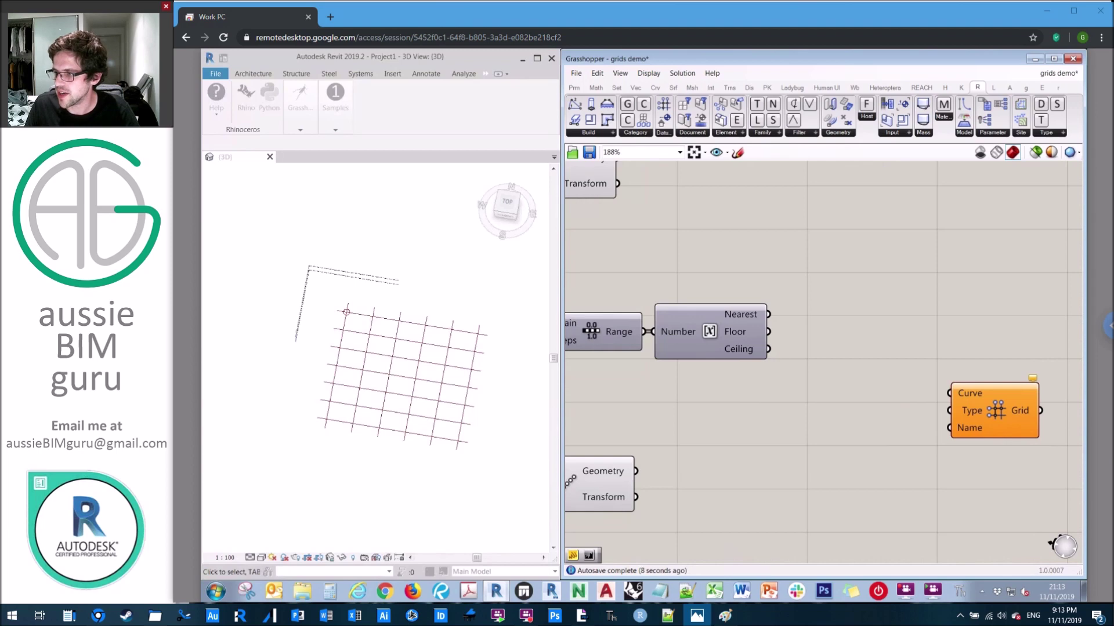
- Add a Char Sequence component below the Round component
left_click(713, 417)
double_click(703, 407)
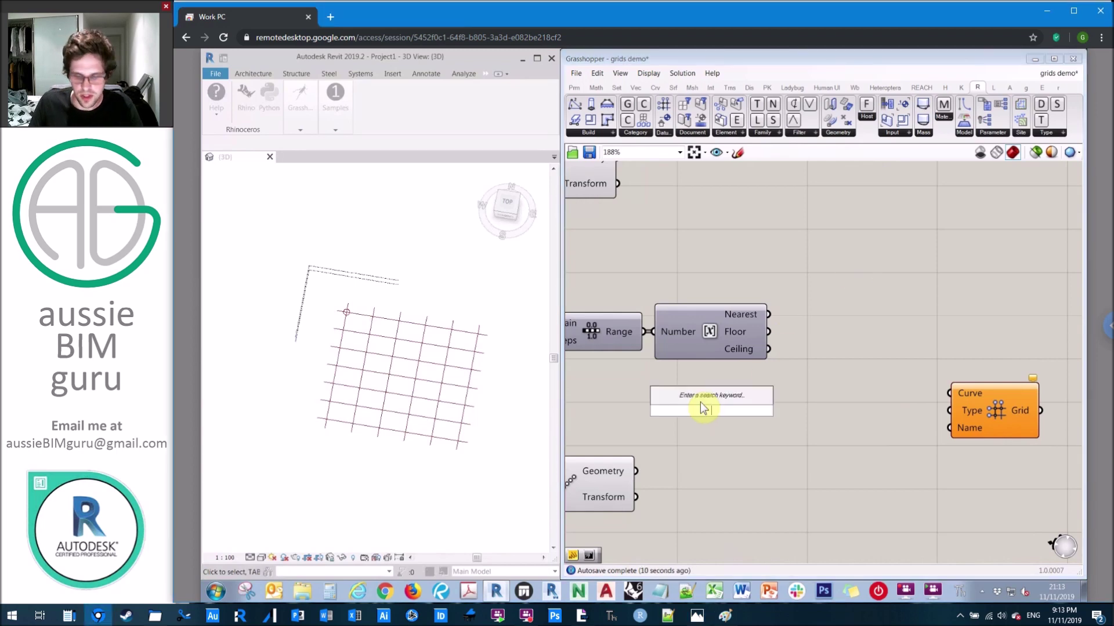
type("ALPHA SEQU")
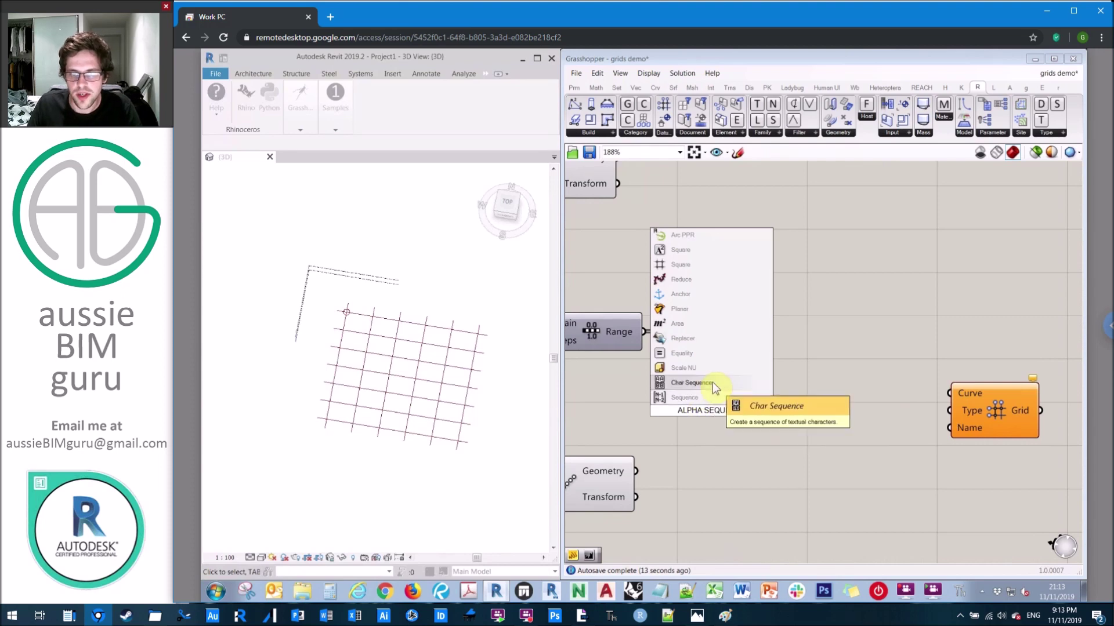
left_click(712, 382)
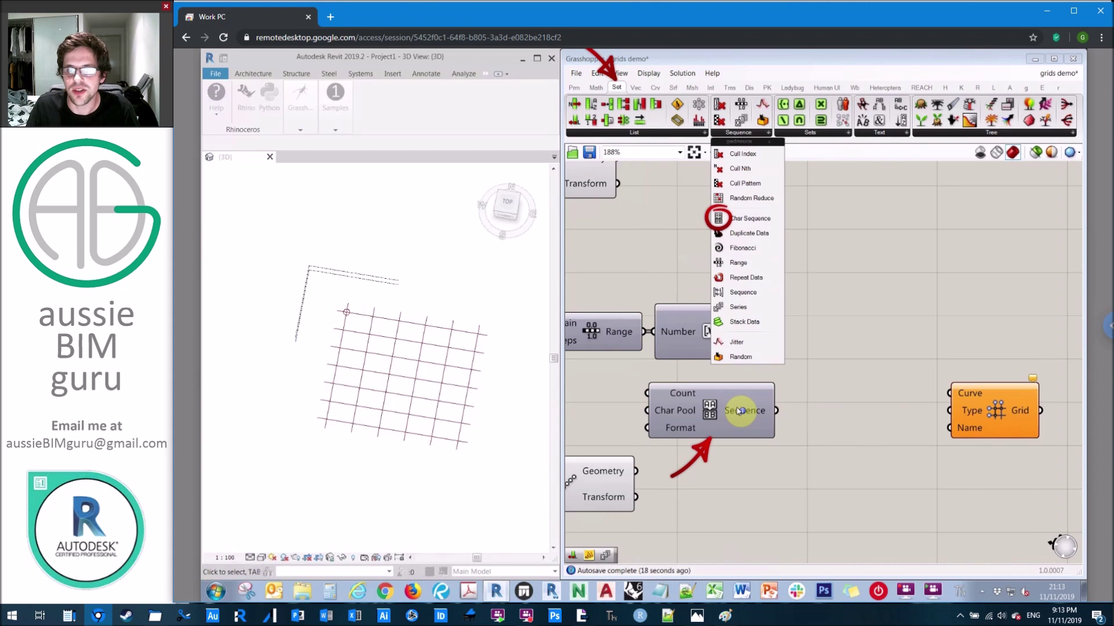
- Connect the Count input of Char Sequence to the H Count slider
right_click_drag(816, 308, 978, 283)
scroll(968, 284, "down", 2)
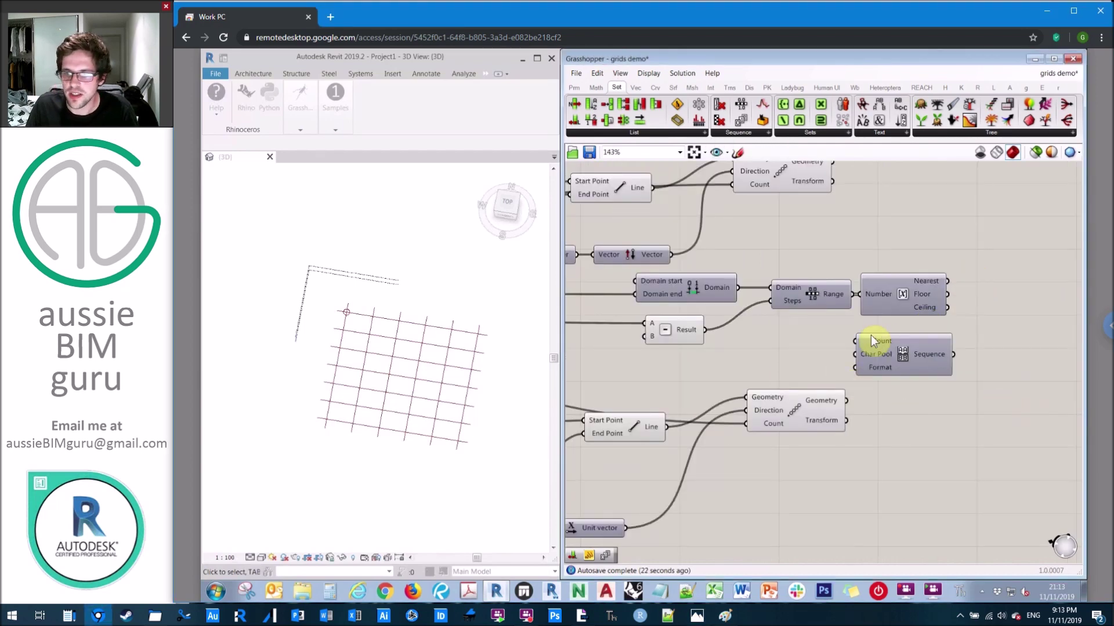
left_click_drag(857, 341, 762, 269)
scroll(1046, 333, "down", 5)
scroll(655, 281, "up", 2)
scroll(766, 316, "up", 4)
scroll(714, 273, "up", 3)
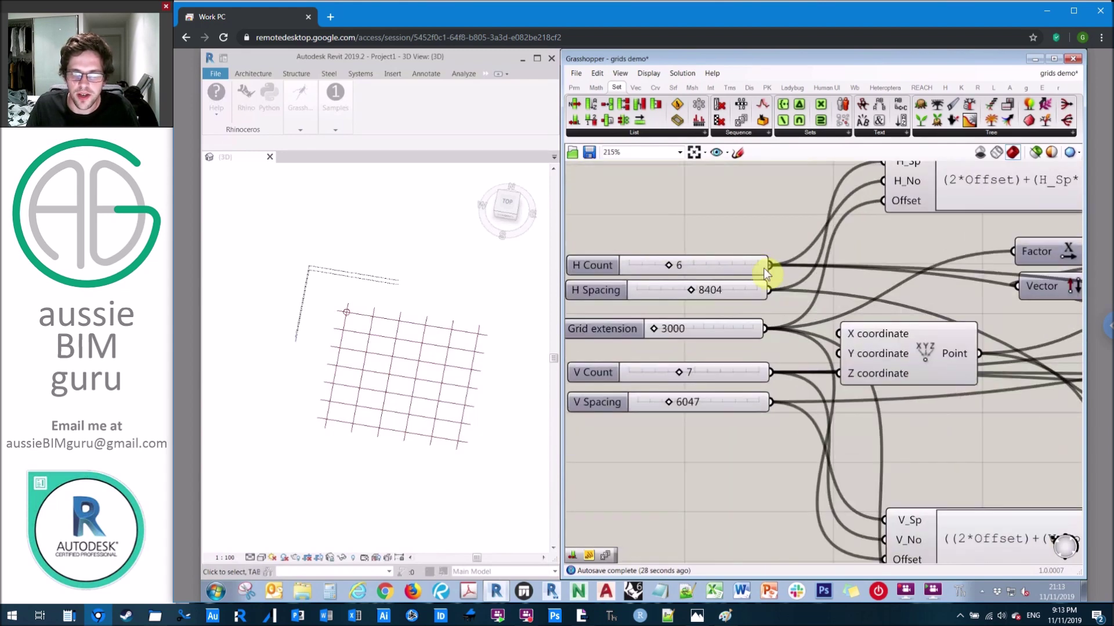
- Move the Char Sequence component slightly closer to the underside of the Round component
scroll(775, 255, "down", 5)
right_click_drag(863, 341, 537, 340)
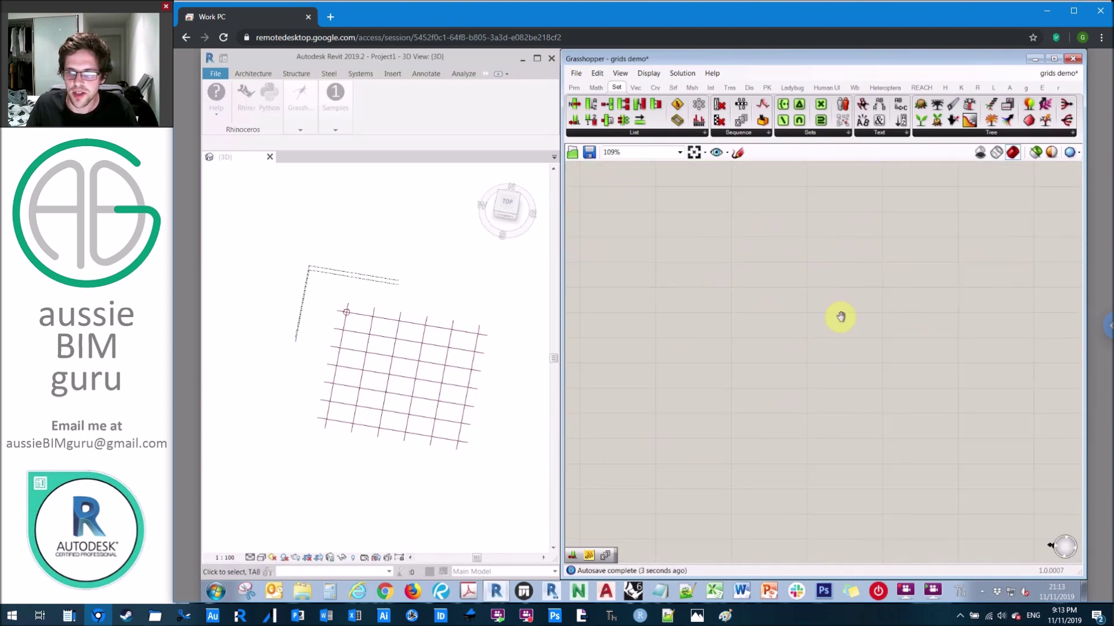
scroll(1008, 323, "down", 5)
scroll(822, 307, "up", 10)
left_click_drag(899, 364, 890, 352)
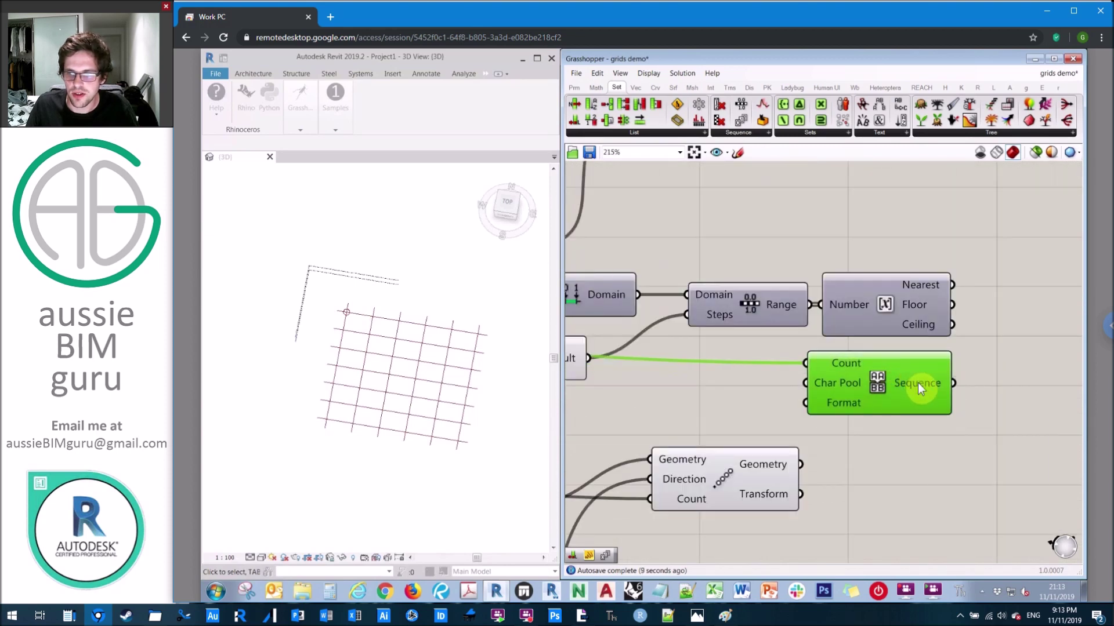
- Inspect the Char Sequence output and Round's Nearest output, and review the H Count and V Count sliders
mouse_move(918, 383)
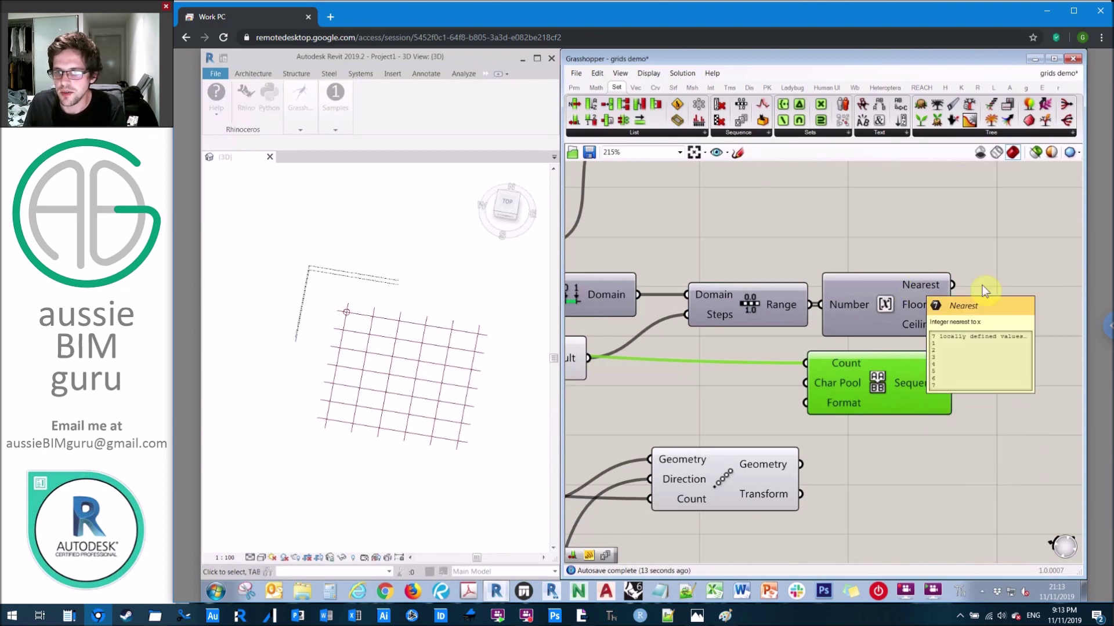
scroll(992, 290, "down", 3)
scroll(989, 291, "down", 3)
right_click_drag(688, 329, 918, 341)
scroll(668, 318, "up", 2)
scroll(668, 318, "up", 3)
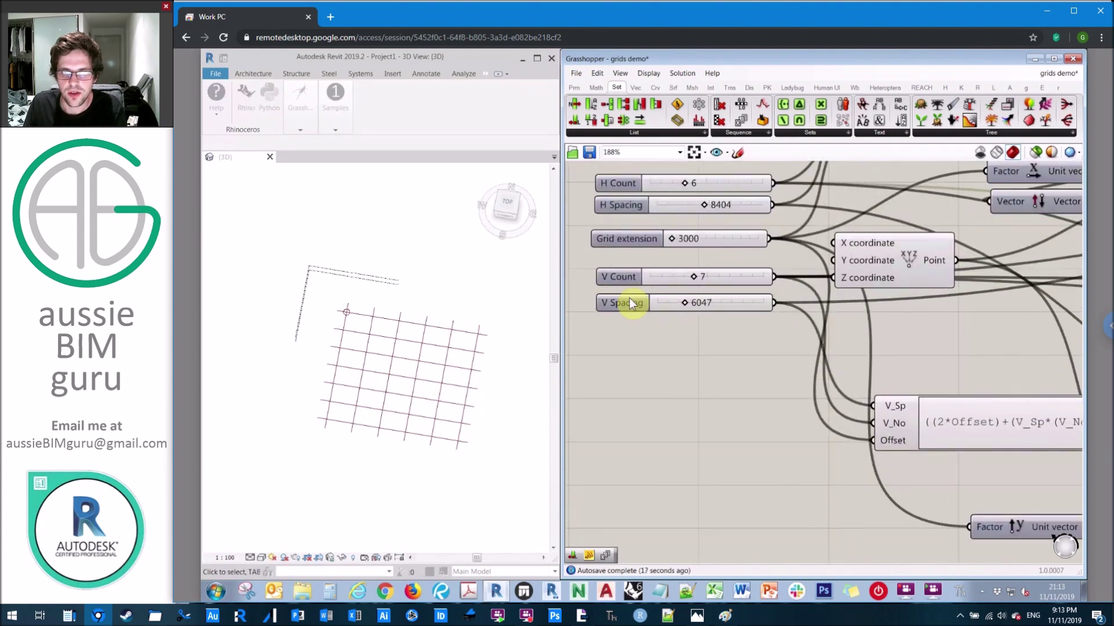
right_click_drag(663, 372, 658, 364)
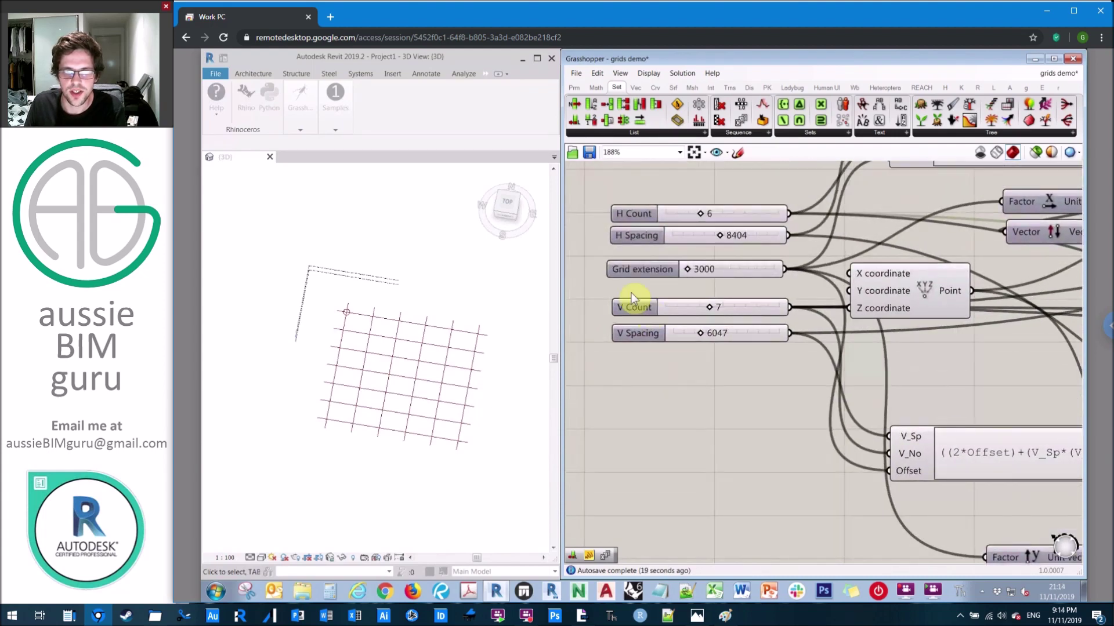
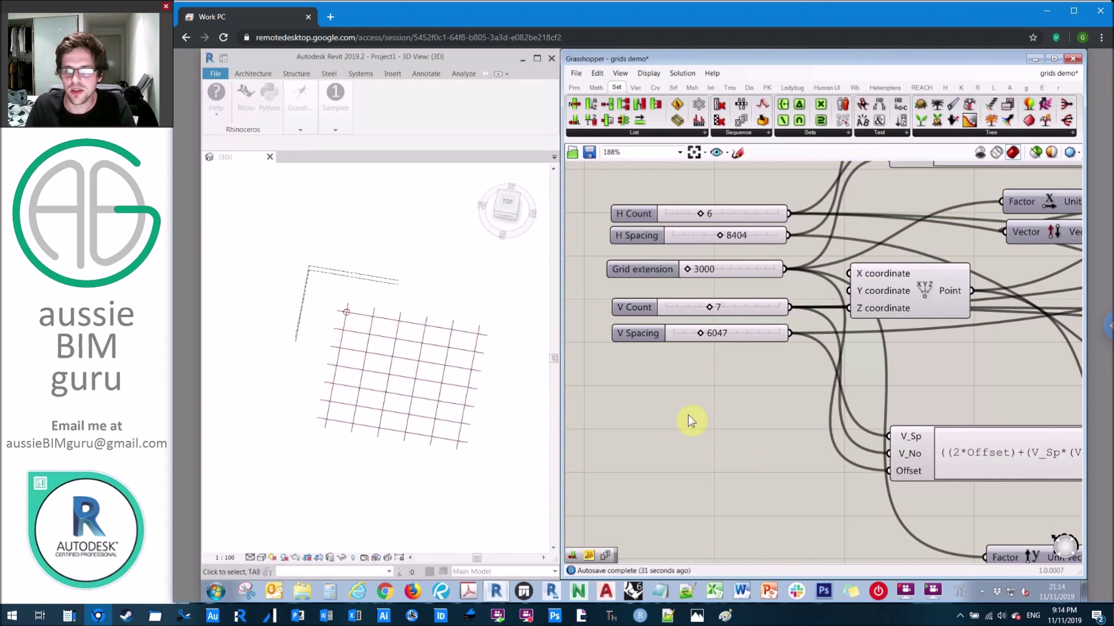
- Save the Grasshopper definition
scroll(688, 415, "down", 6)
right_click_drag(668, 388, 244, 387)
right_click_drag(1005, 314, 1000, 376)
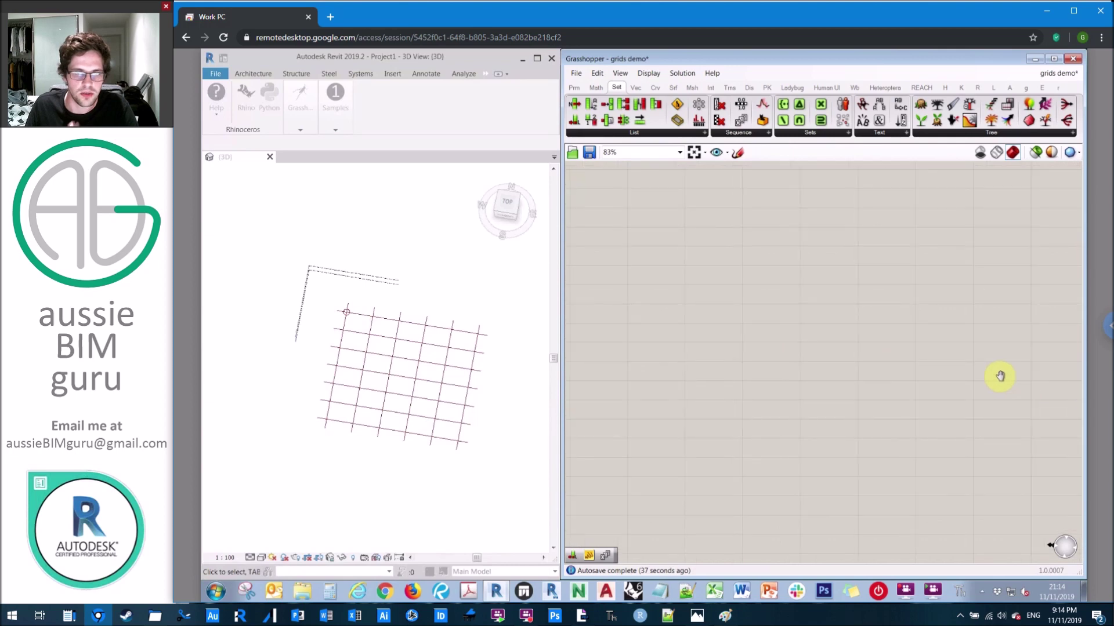
scroll(935, 385, "down", 10)
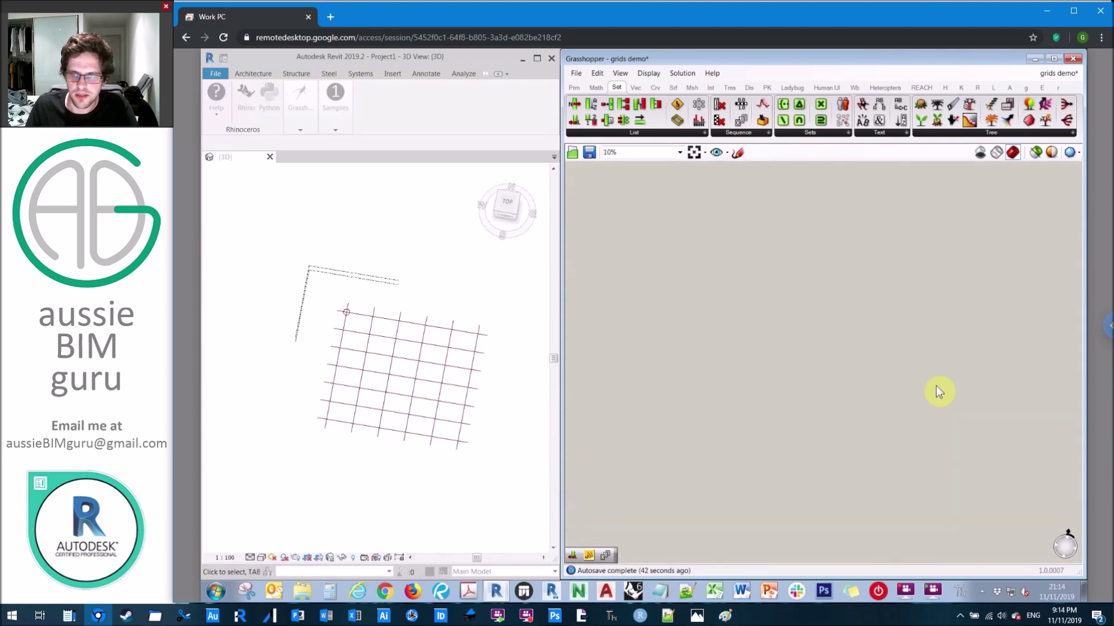
scroll(828, 357, "up", 10)
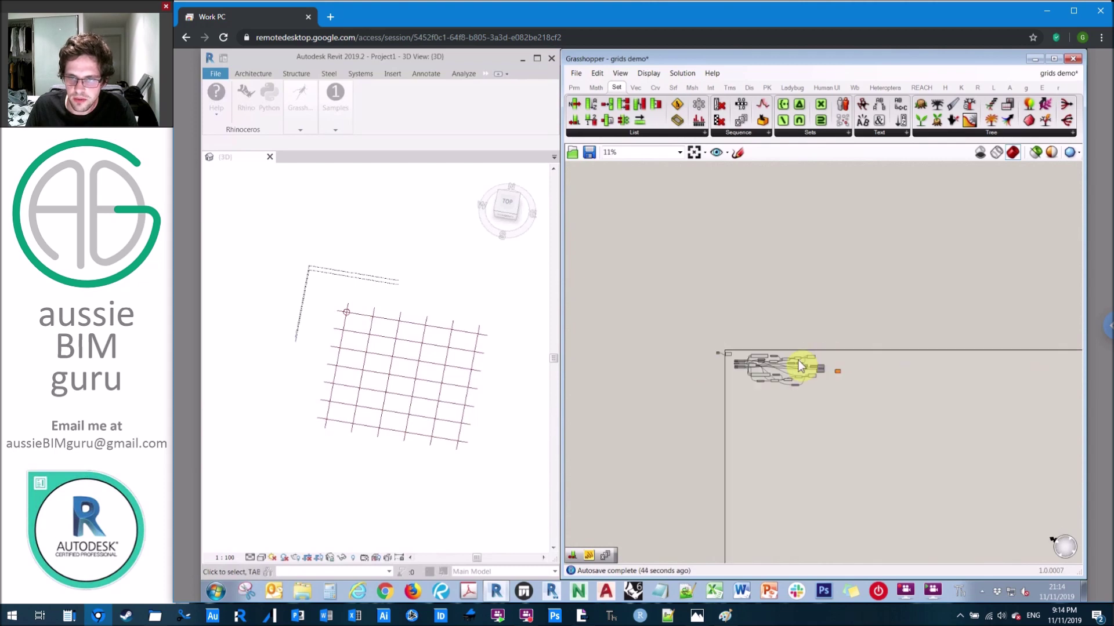
right_click_drag(940, 341, 646, 276)
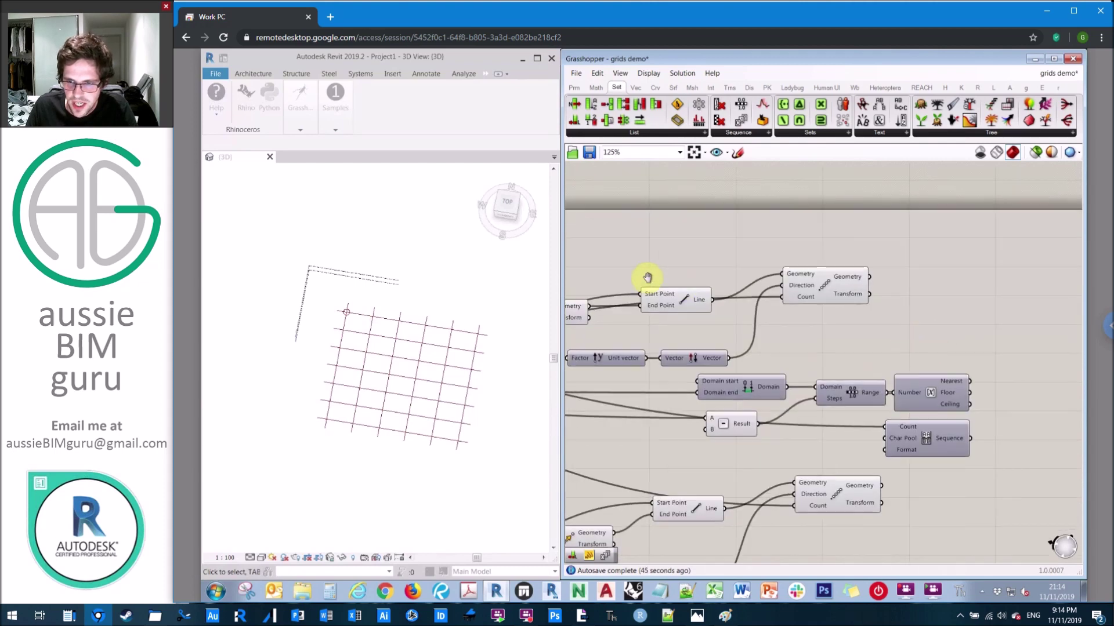
key("ctrl+s")
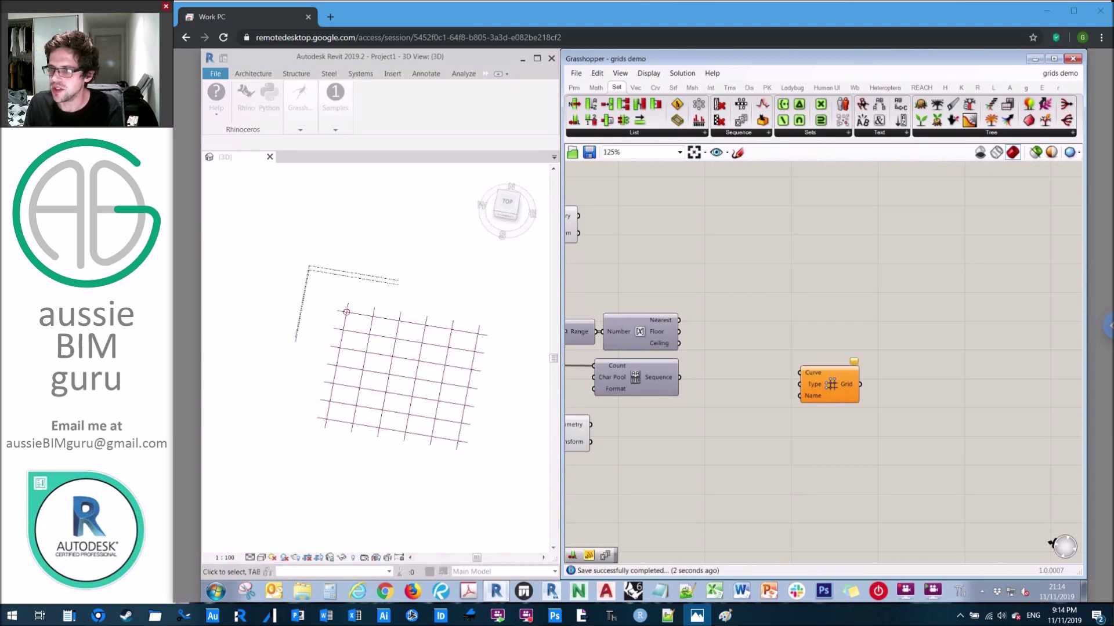
- Add a Merge component and connect the Geometry outputs of the upper and lower linear arrays to D1 and D2
left_click(822, 229)
right_click_drag(723, 280, 884, 293)
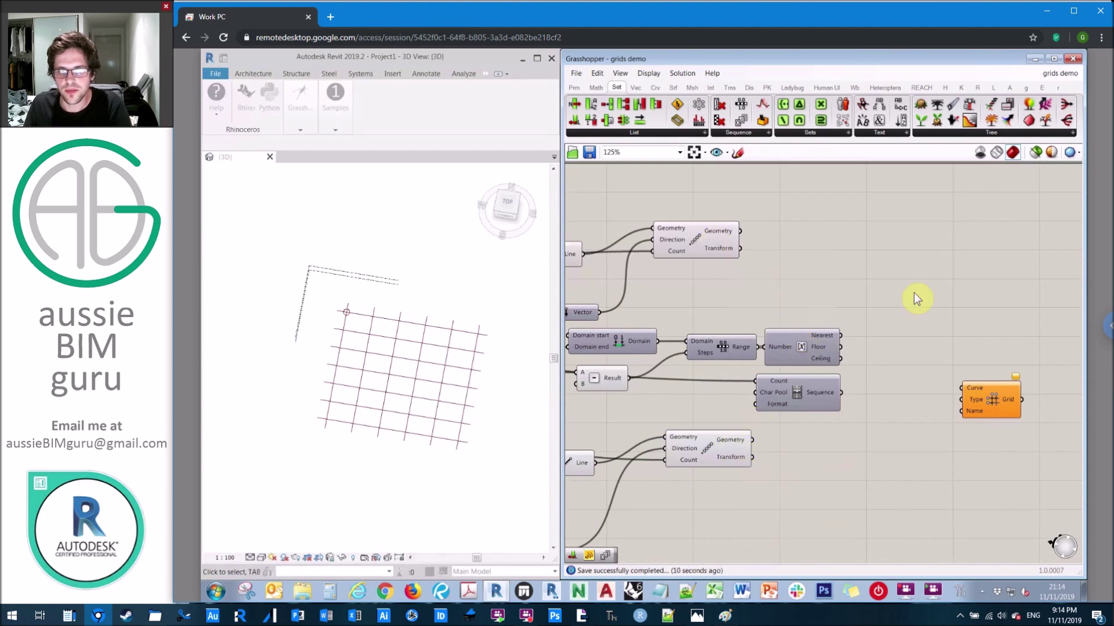
double_click(894, 297)
type("merge")
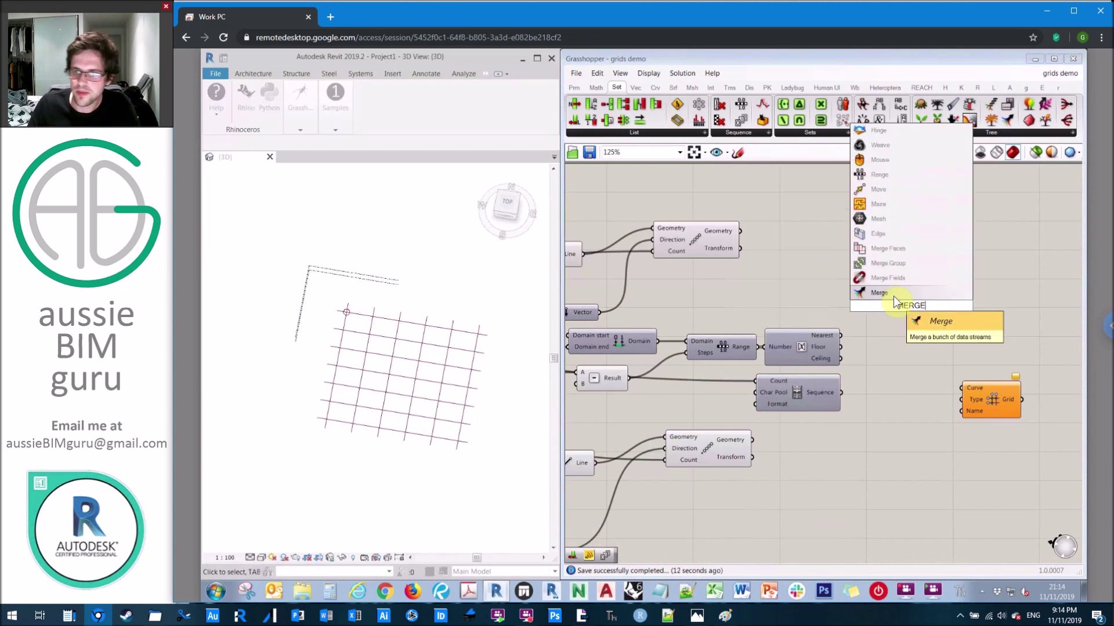
key("Return")
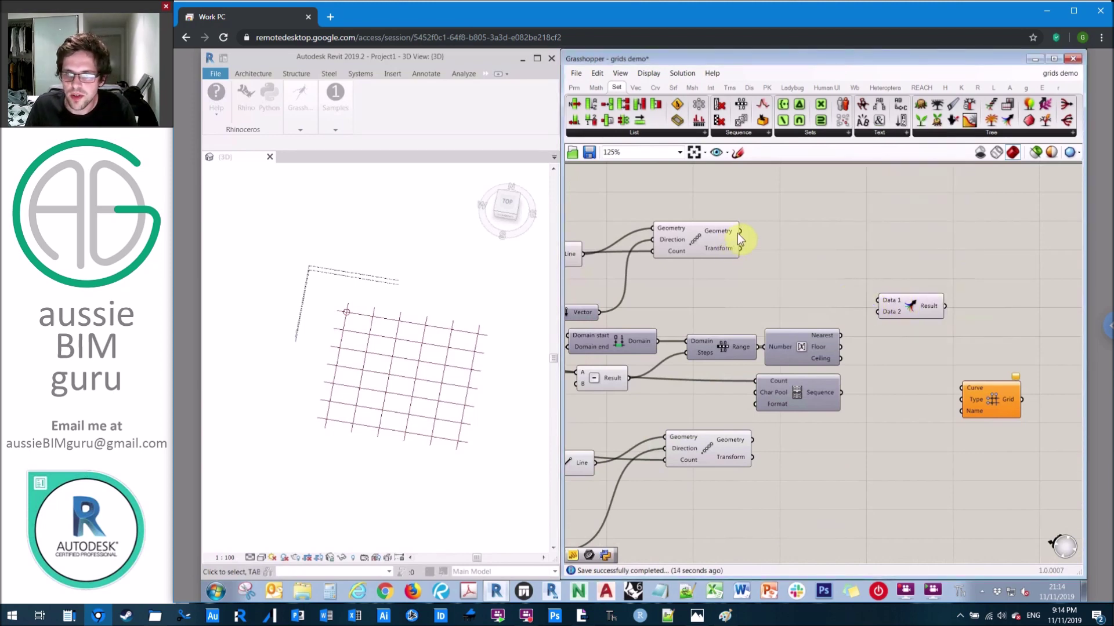
left_click_drag(741, 235, 752, 439)
scroll(909, 322, "up", 5)
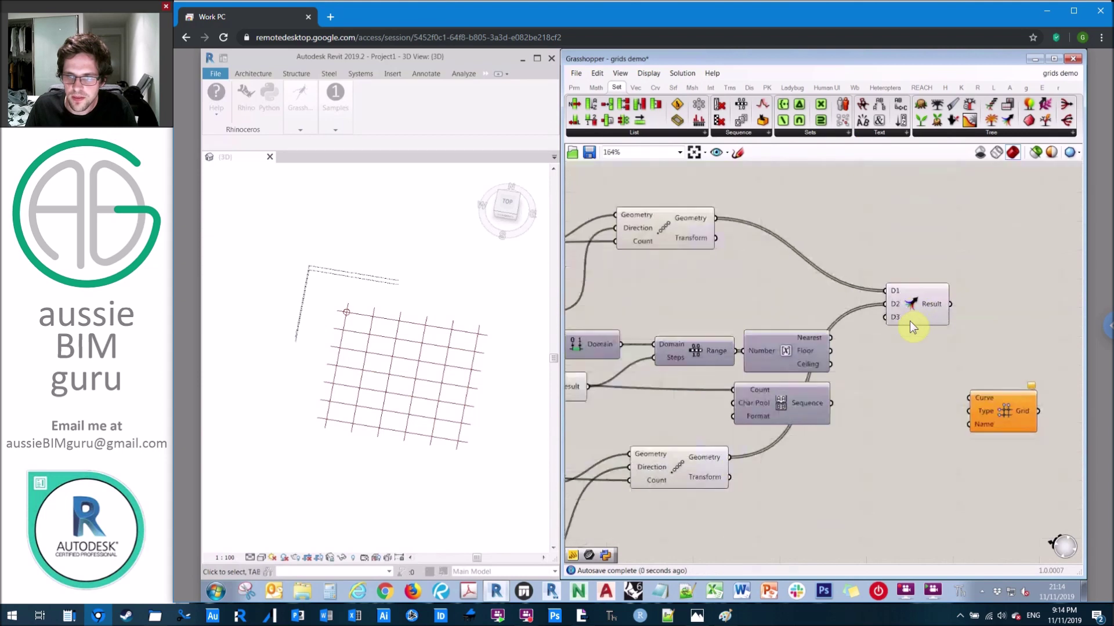
- Flatten the Merge component's Result output and move the component away from Round to clear space
right_click(980, 284)
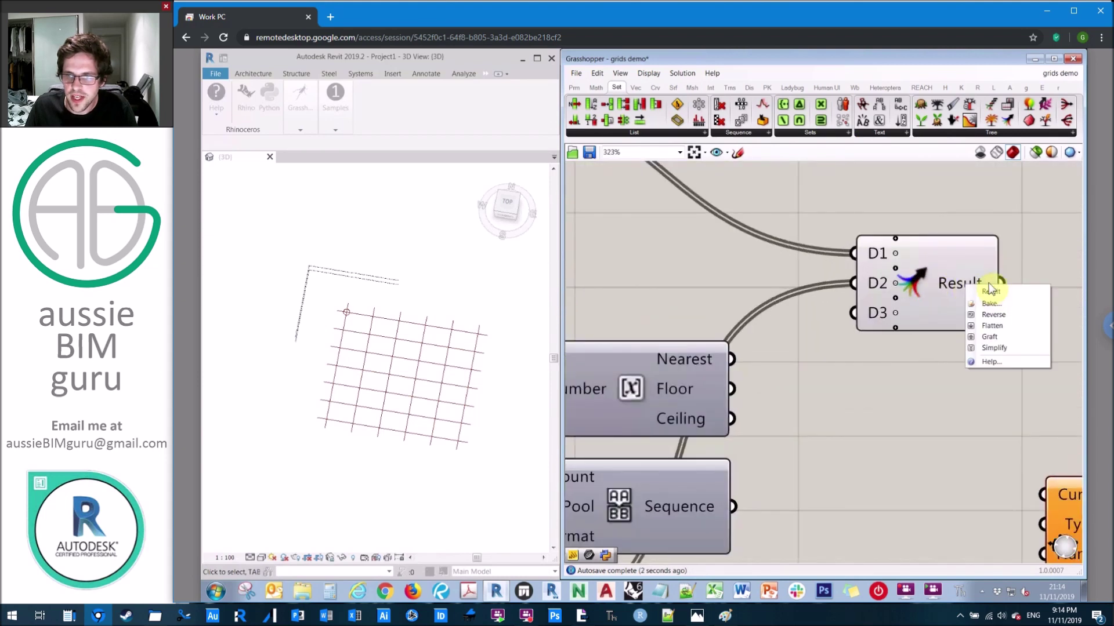
left_click(992, 326)
scroll(825, 311, "down", 5)
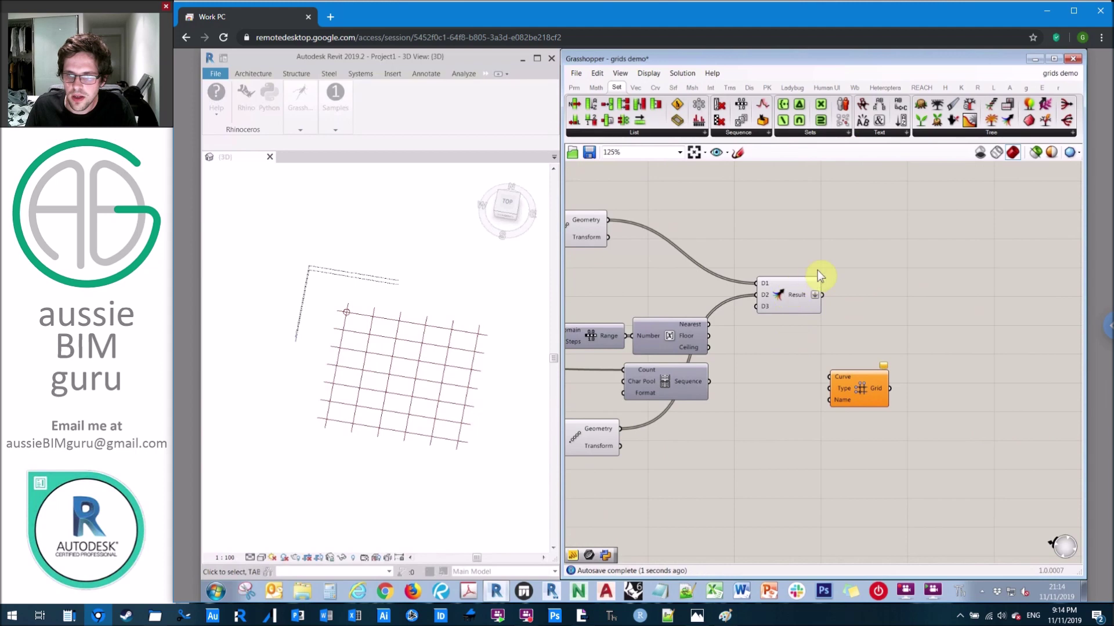
left_click(847, 270)
- Add a second Merge component between the first Merge and the Grid component
double_click(797, 288)
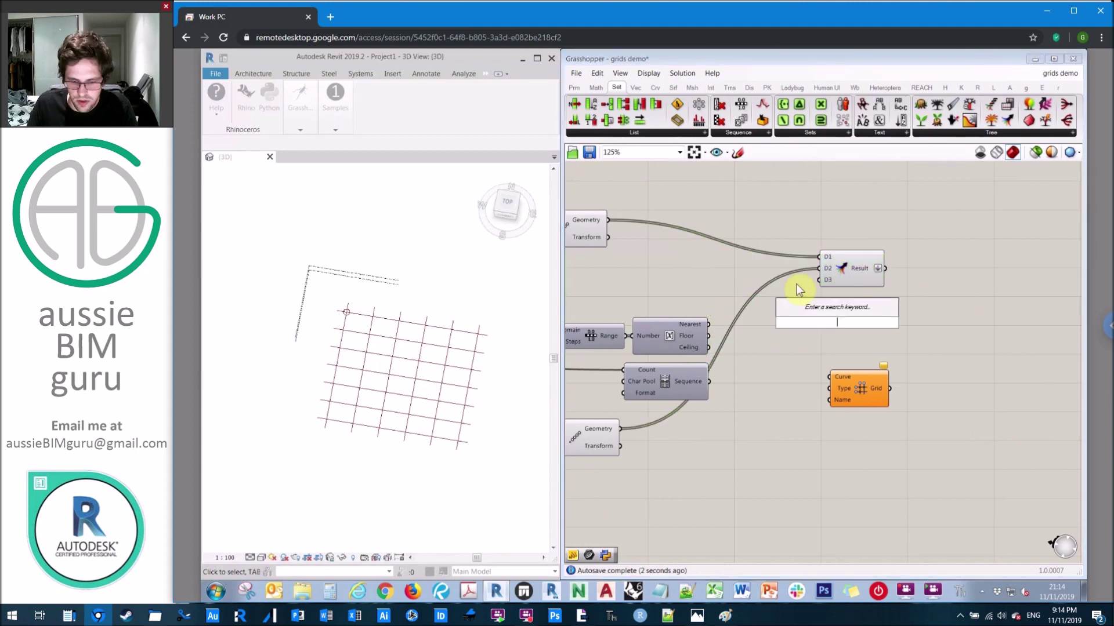
type("merge")
key("Return")
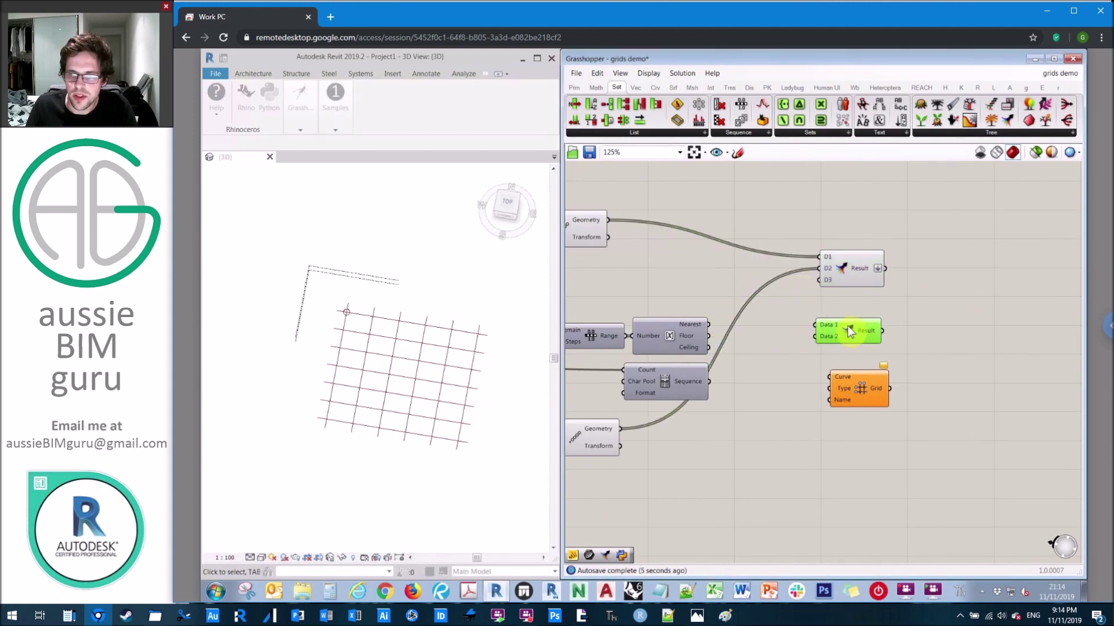
scroll(773, 335, "up", 2)
right_click(753, 350)
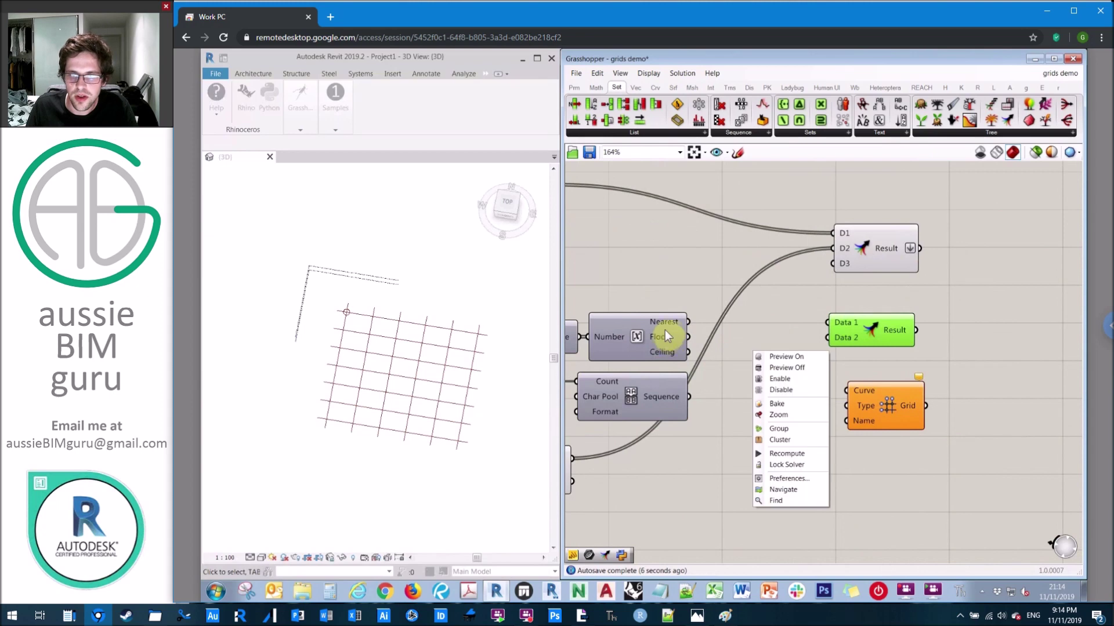
left_click(676, 297)
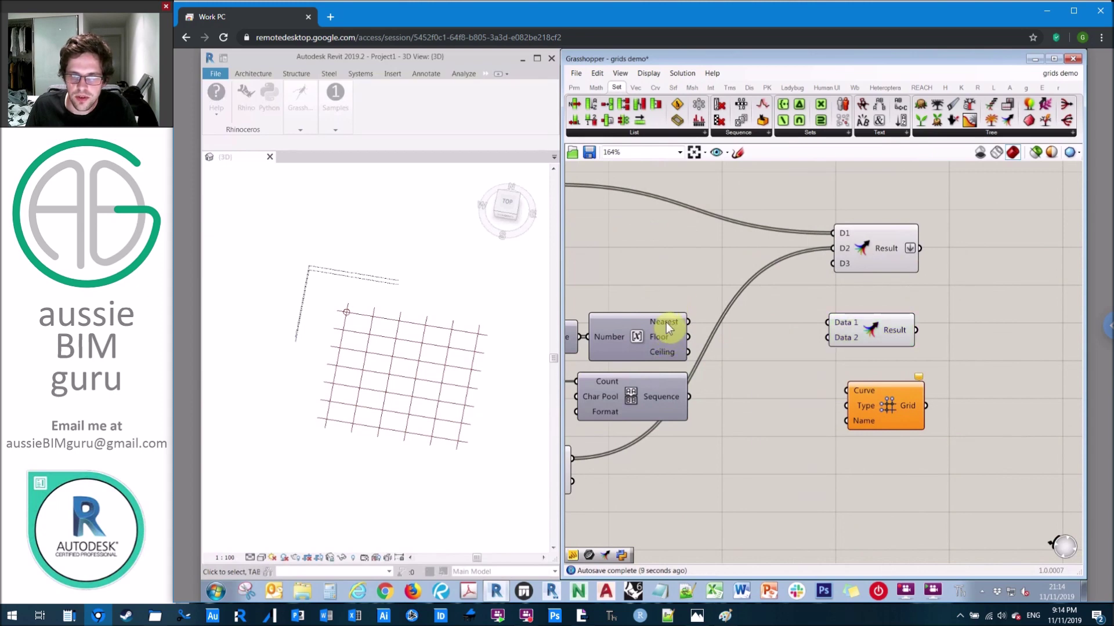
- Connect Round's Nearest output to D1 and Char Sequence's Sequence output to D2 of the second Merge, and flatten its Result
left_click_drag(688, 322, 845, 326)
left_click_drag(689, 397, 829, 338)
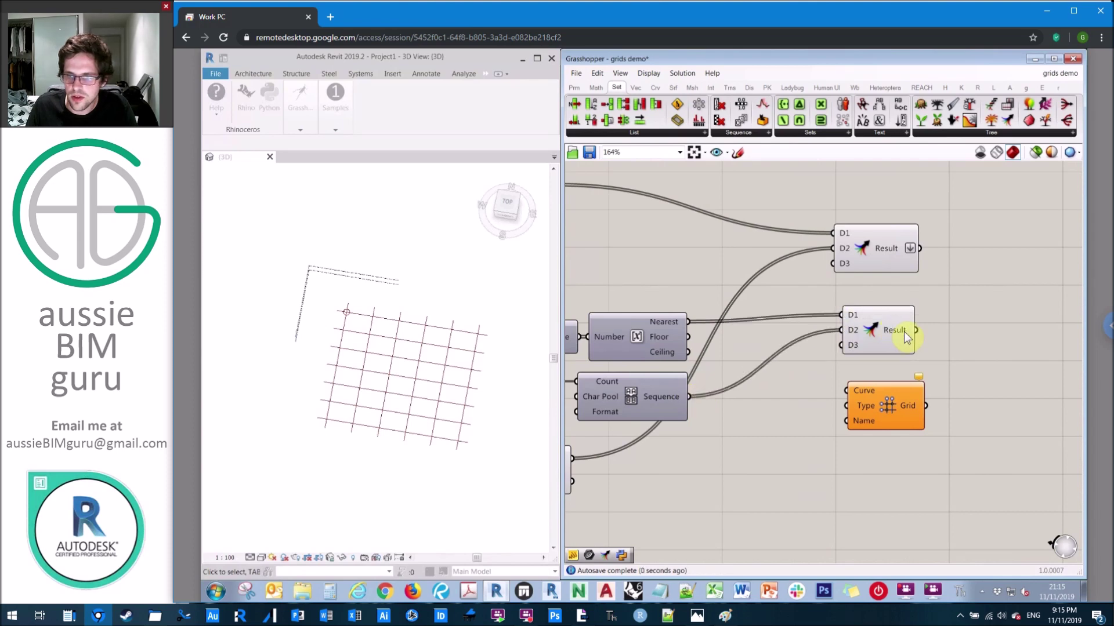
right_click(914, 330)
left_click(929, 385)
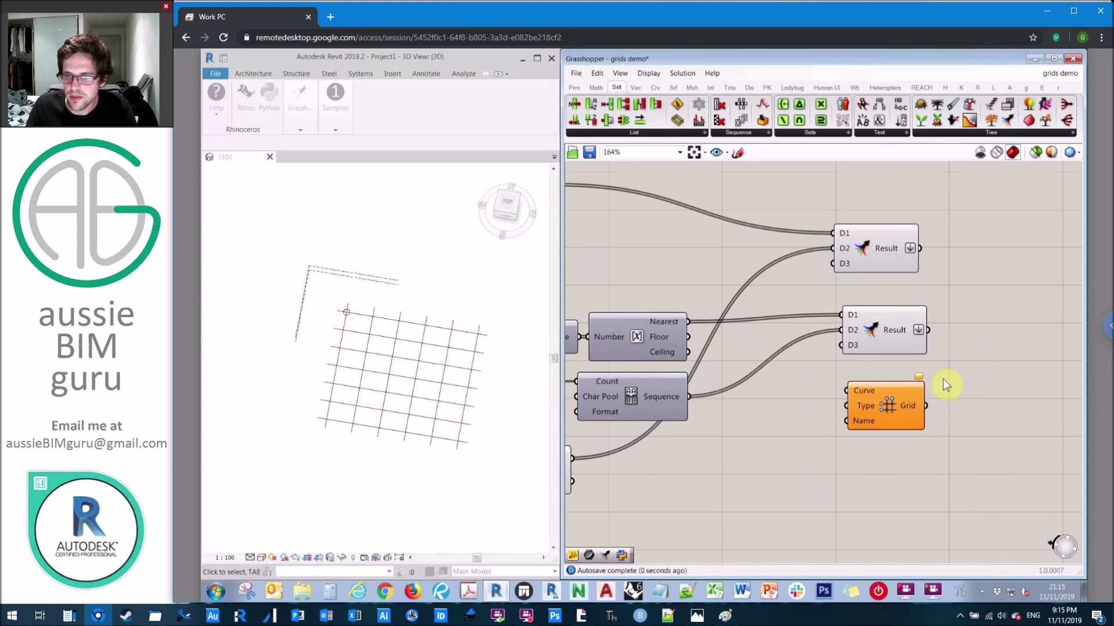
- Move the Grid component farther beyond the Merge components and align the first Merge closely above the second
left_click_drag(902, 395, 1034, 352)
right_click_drag(976, 288, 694, 309)
left_click(613, 280)
left_click_drag(610, 296, 617, 318)
left_click(716, 276)
right_click_drag(716, 276, 827, 313)
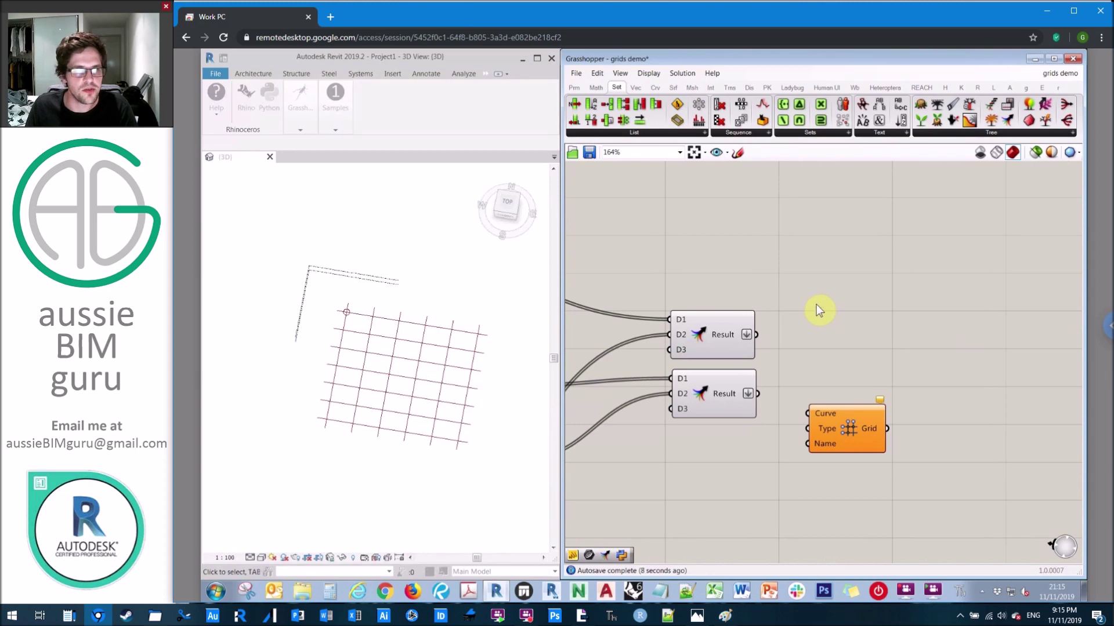
- Add a Stream Filter component above the Grid component
double_click(818, 253)
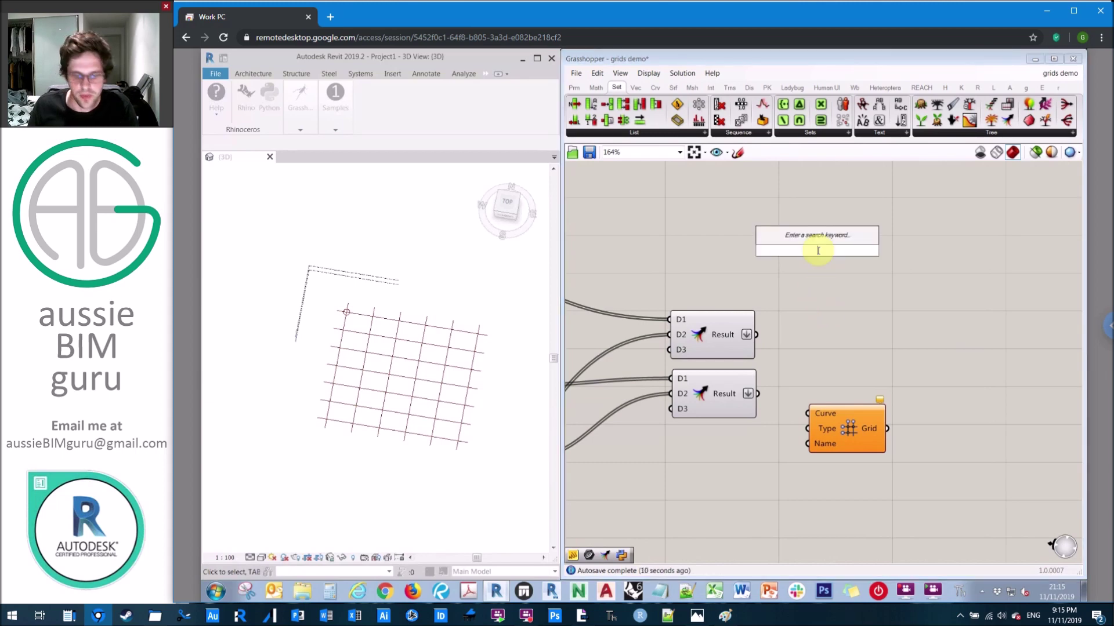
type("STREAM FIUL")
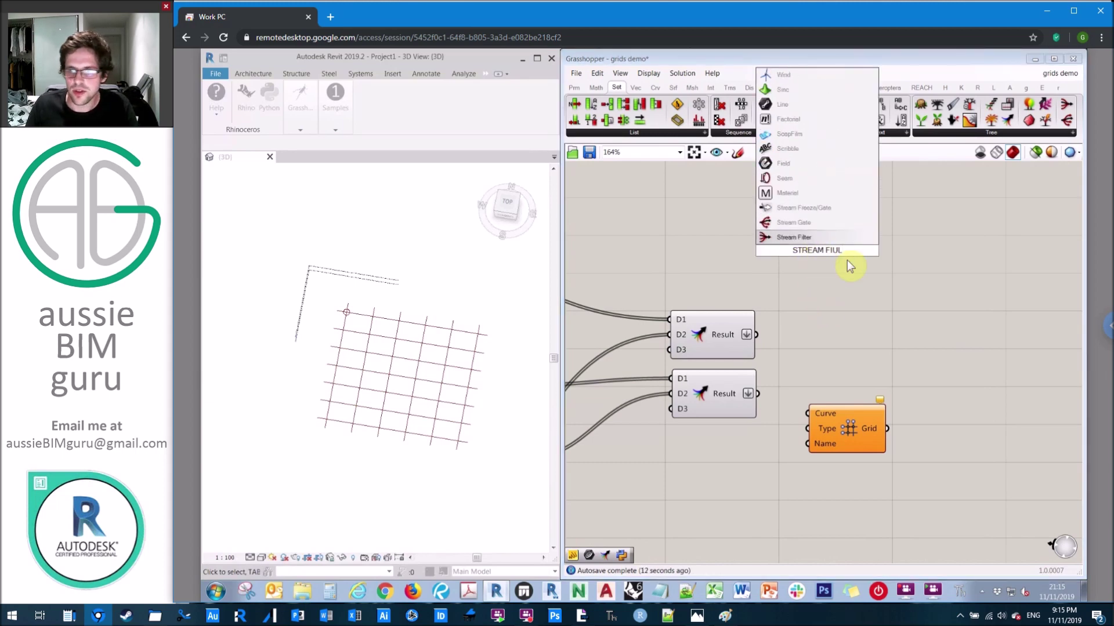
left_click(821, 238)
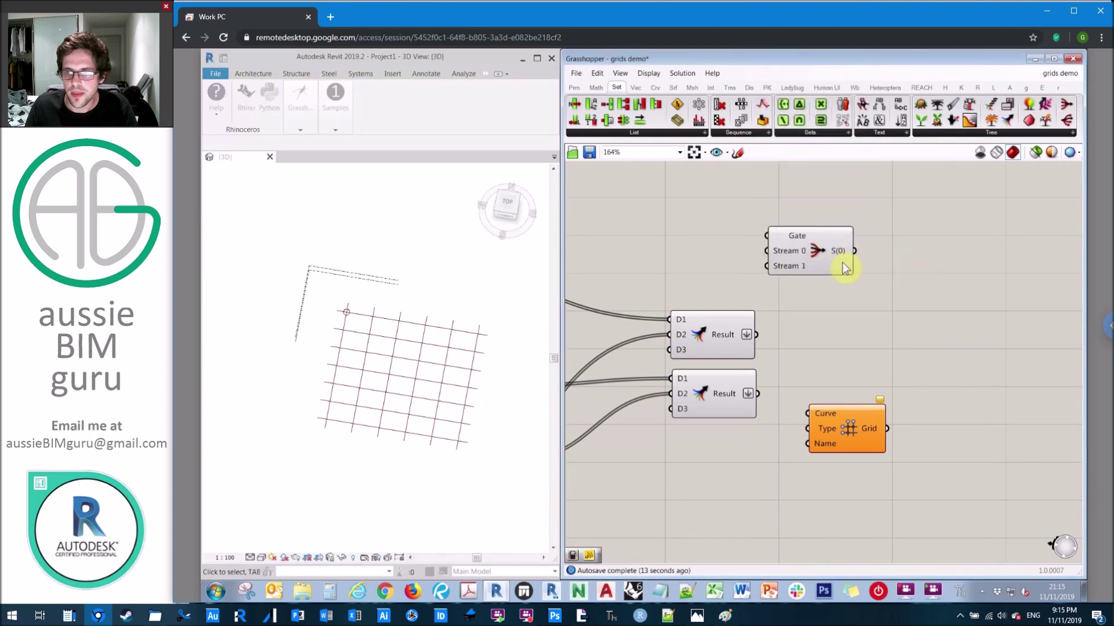
- Add a Button, connect it to the Stream Filter's Gate input, and trigger it to test the gate
double_click(676, 219)
type("BUTTON")
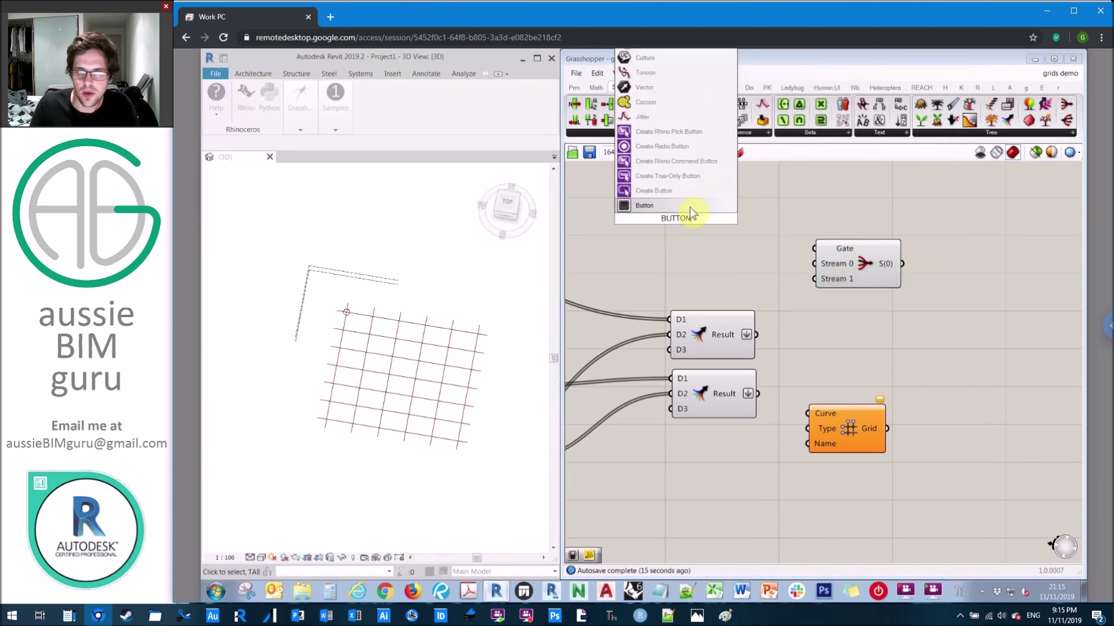
left_click(690, 207)
left_click_drag(716, 219, 898, 304)
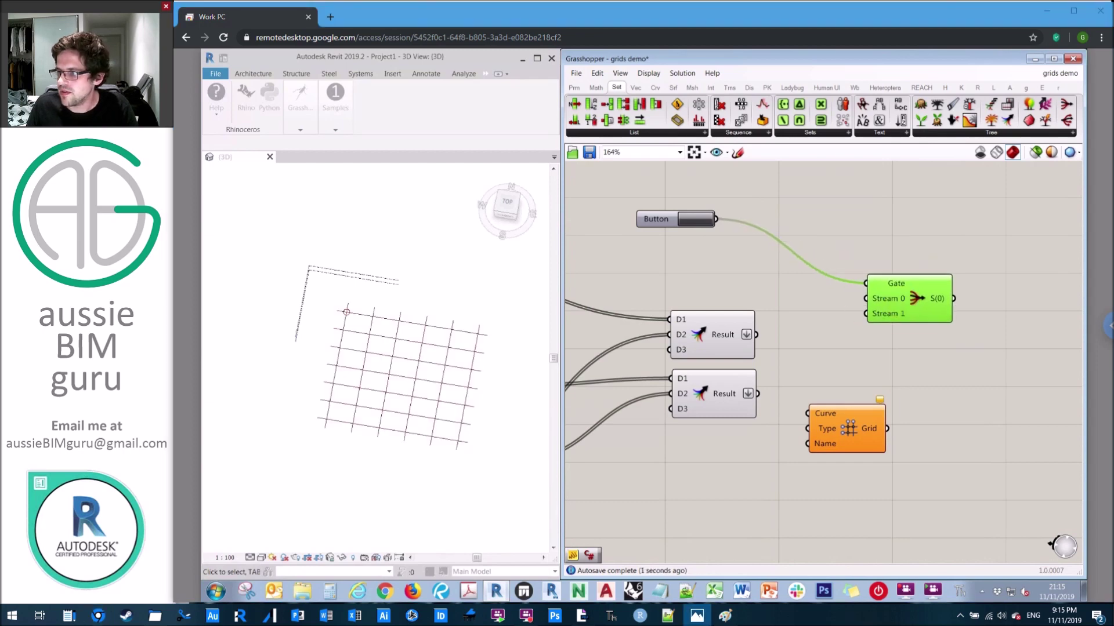
left_click(772, 348)
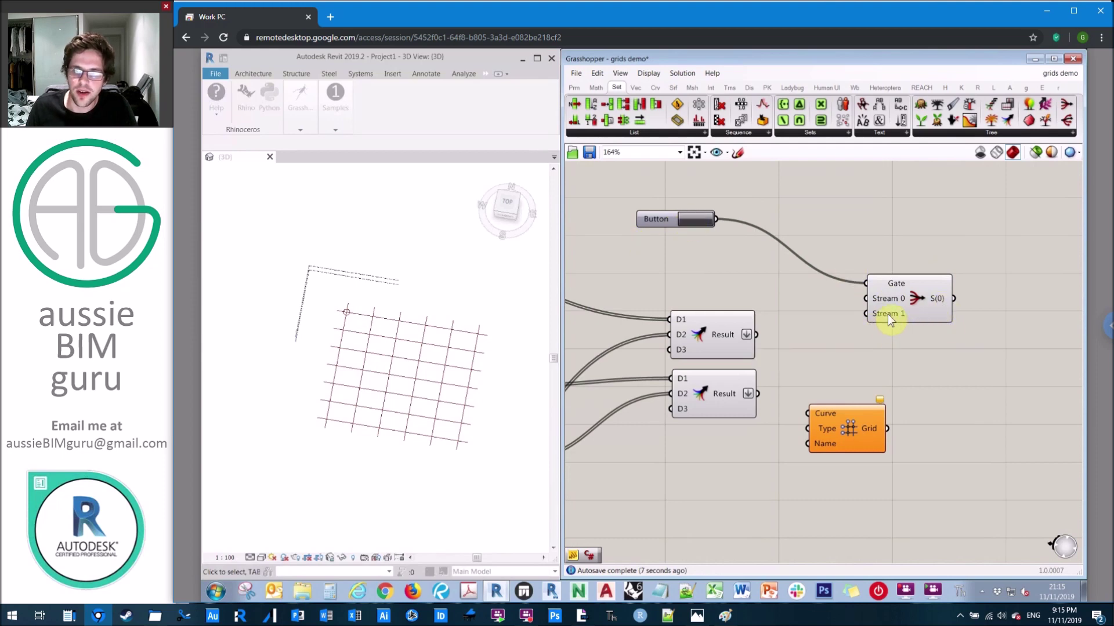
left_click(690, 219)
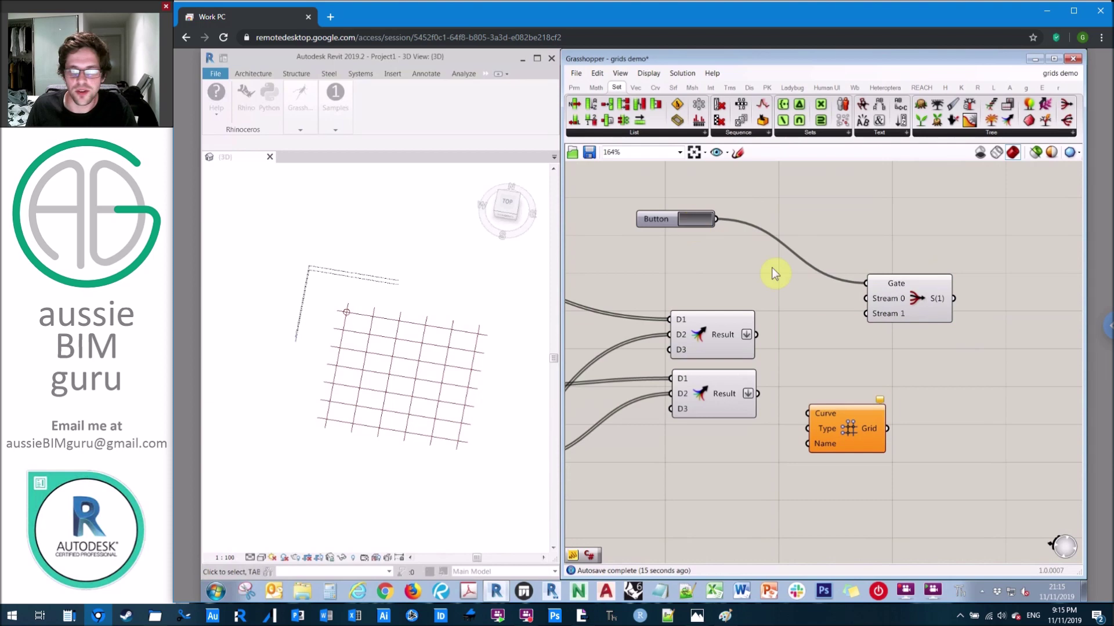
- Connect the Result output of the Merge holding the grid lines to Stream 1 of the Stream Filter
right_click_drag(763, 334, 822, 329)
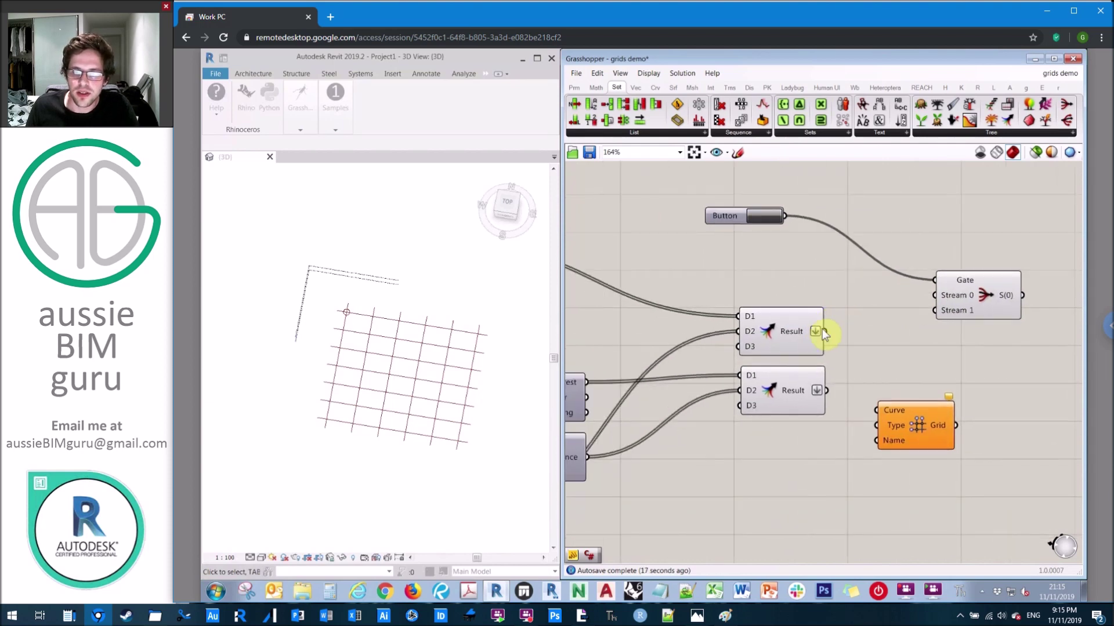
mouse_move(791, 331)
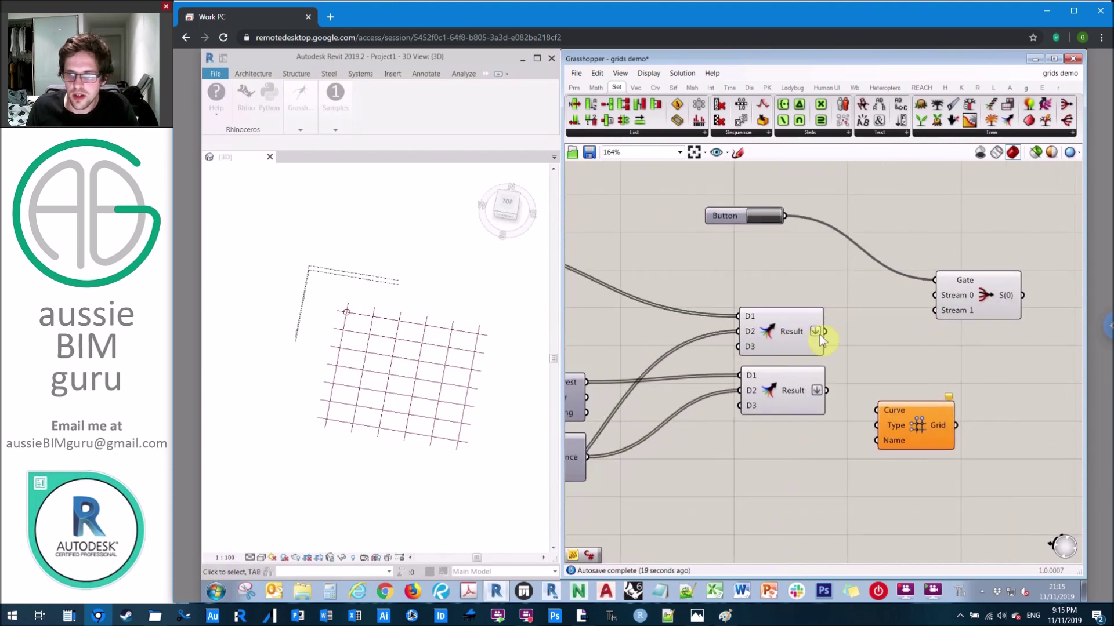
left_click_drag(828, 335, 935, 310)
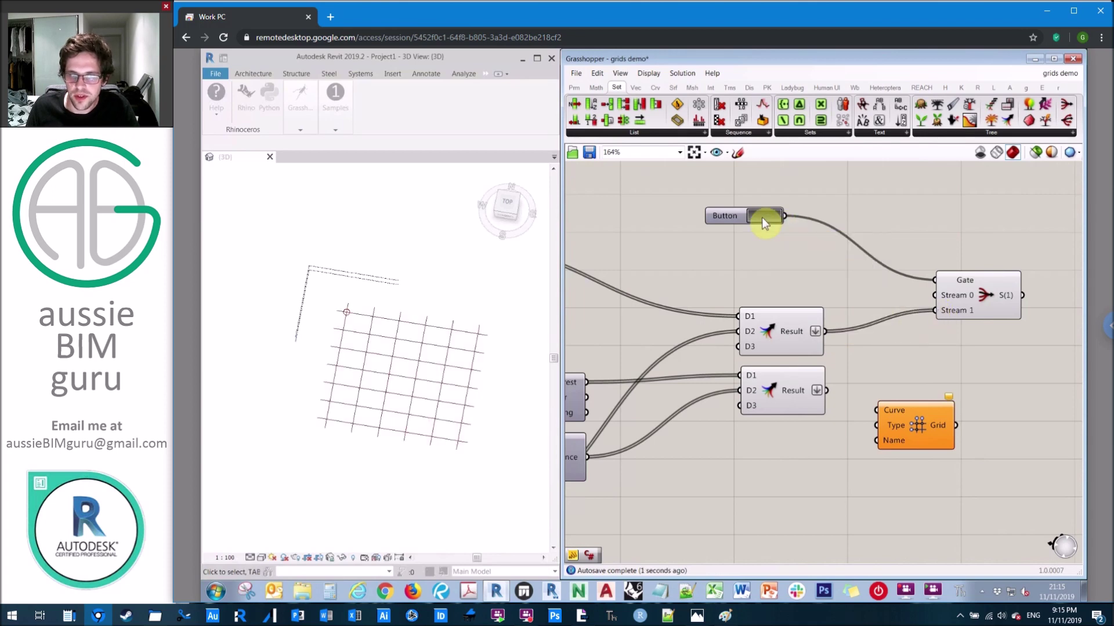
- Rename the Button as "Create grids" and move it closer above the first Merge component
right_click(719, 215)
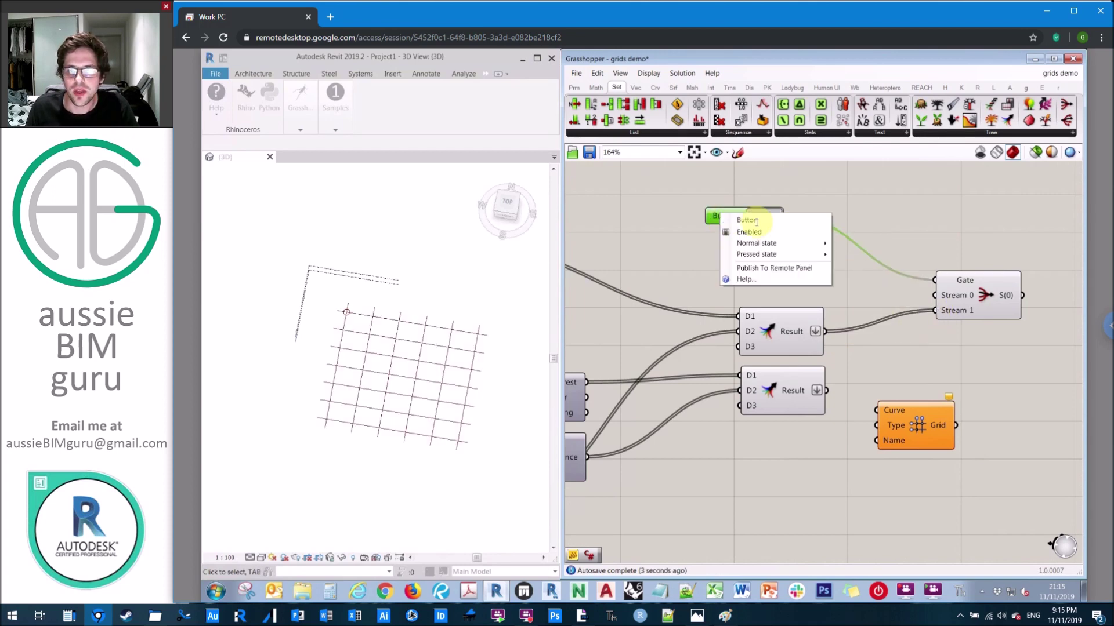
type("cREATE")
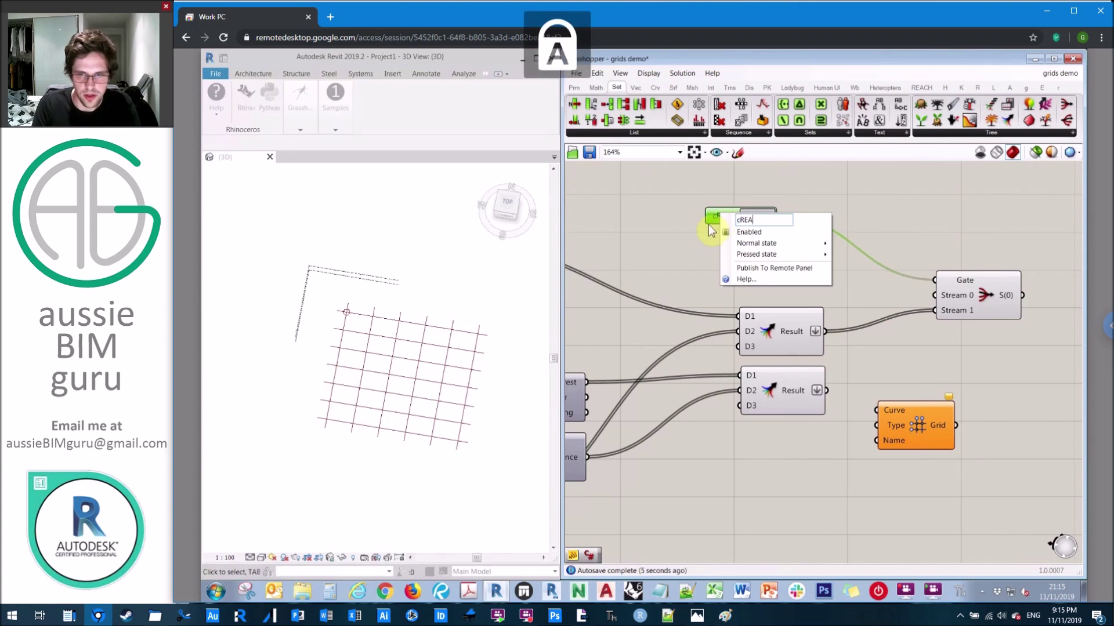
key("BackSpace")
key("BackSpace")
key("BackSpace")
key("BackSpace")
key("BackSpace")
key("BackSpace")
key("Caps_Lock")
type("Create gfri")
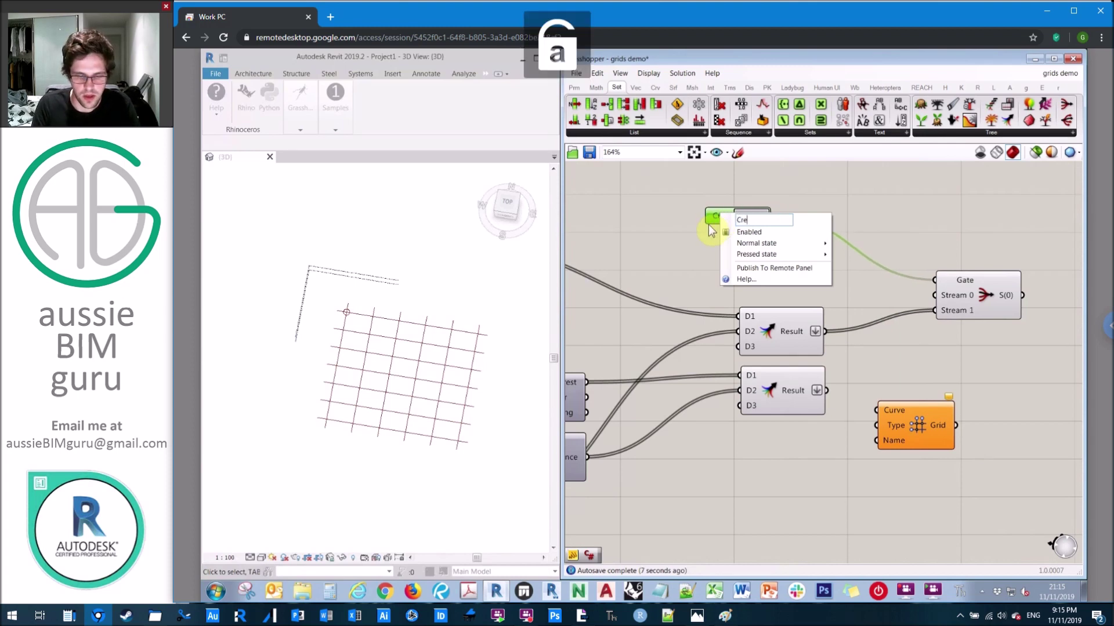
key("BackSpace")
key("BackSpace")
key("BackSpace")
type("rids")
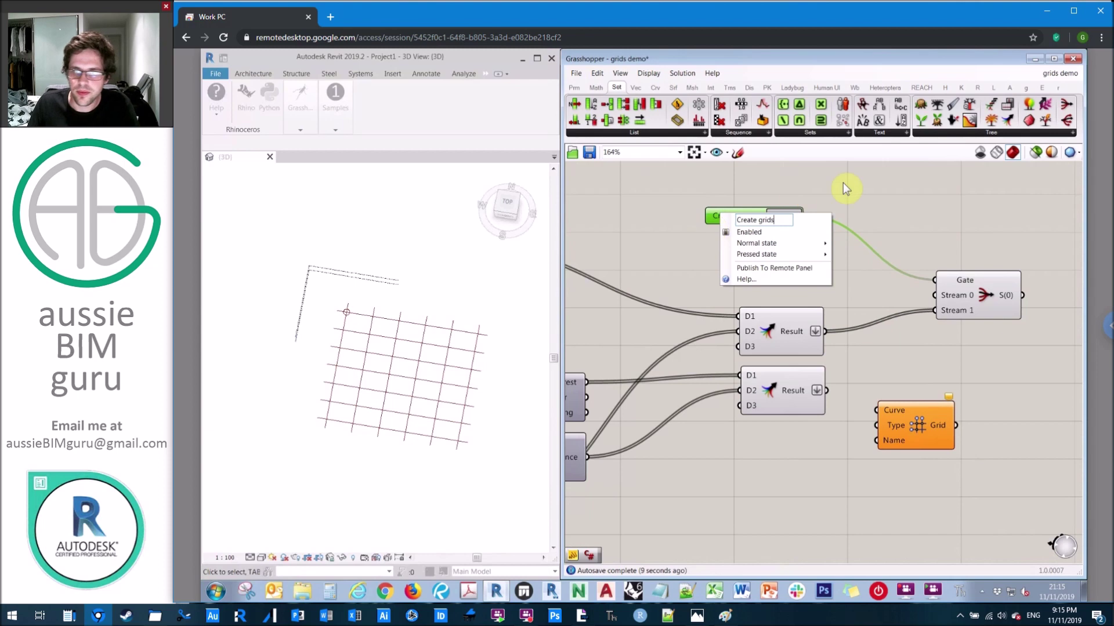
key("Return")
left_click_drag(739, 221, 764, 266)
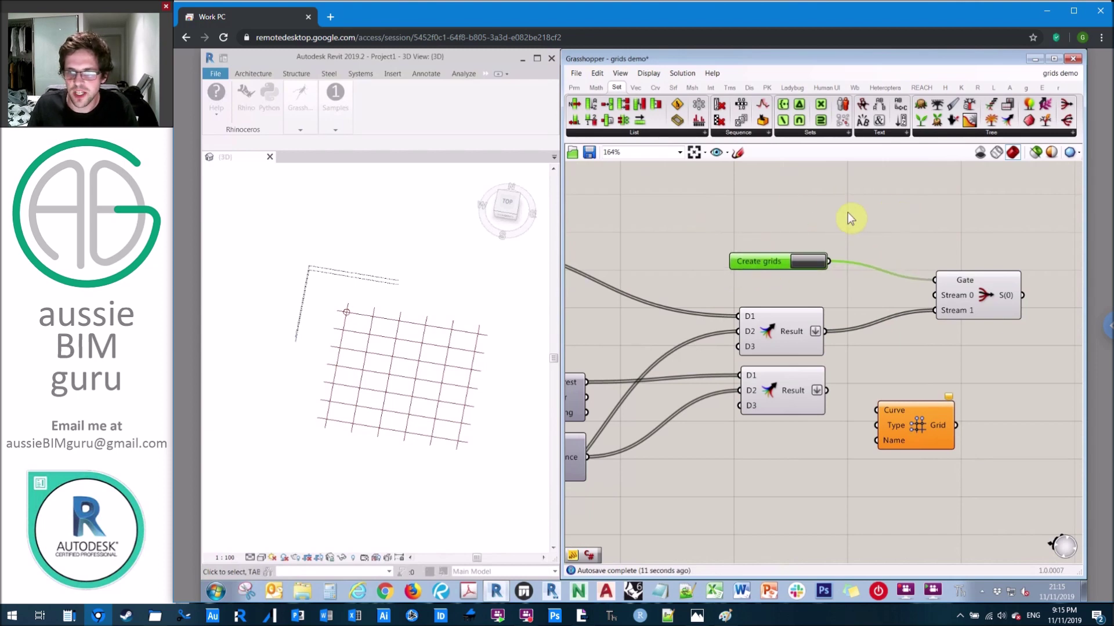
- Line up the Stream Filter with the first Merge and move the Grid component beyond it
right_click_drag(847, 212, 732, 216)
left_click_drag(871, 295, 855, 317)
left_click_drag(799, 418, 1012, 359)
- Connect the Stream Filter's output to the Grid component's Curve input and the second Merge's Result to its Name input
left_click_drag(890, 320, 972, 354)
left_click_drag(708, 395, 1007, 380)
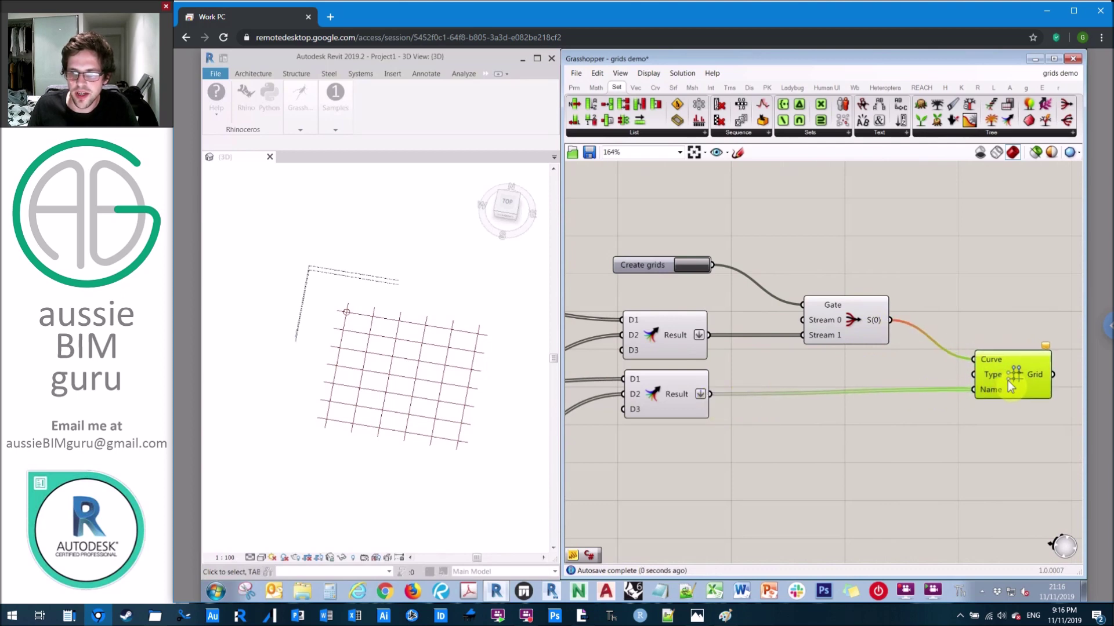
left_click(953, 277)
- Switch to Revit and dismiss the project save reminder without saving
left_click(336, 198)
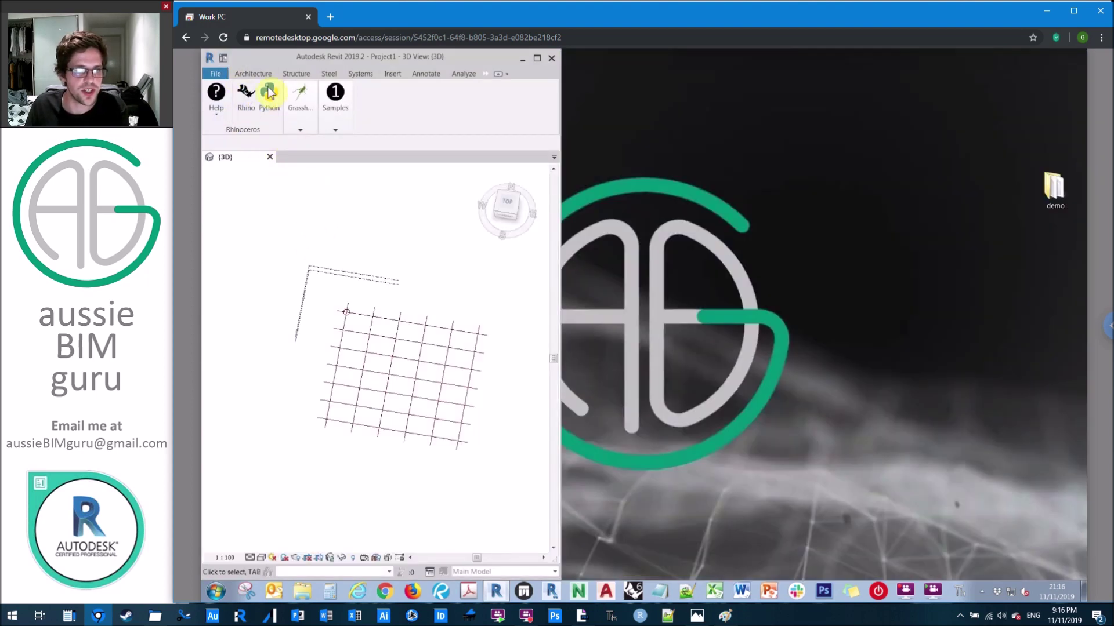
left_click(300, 104)
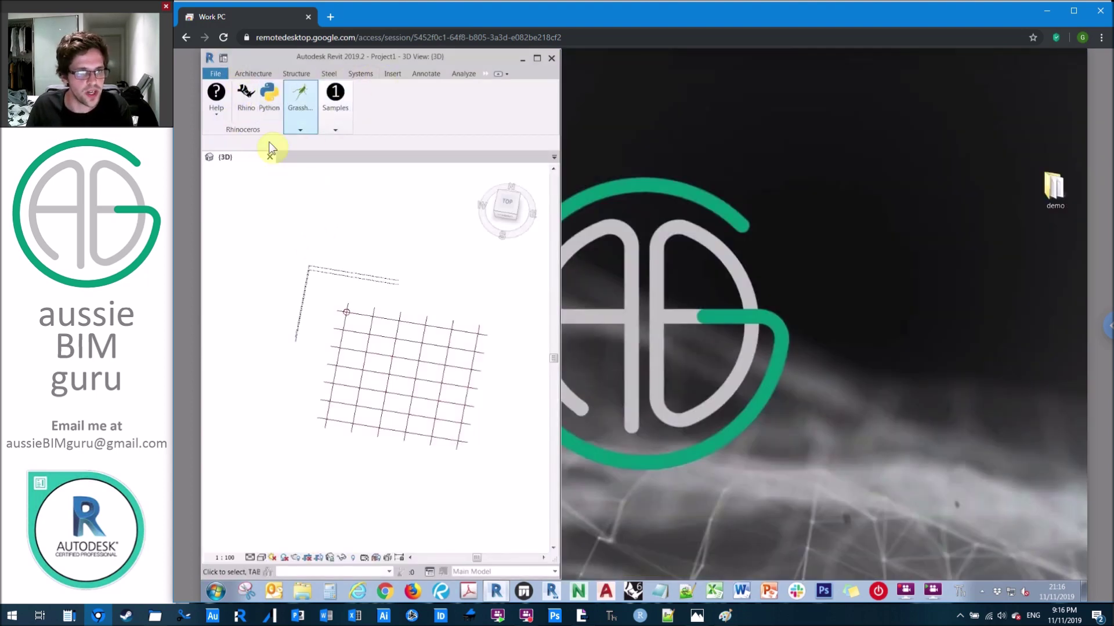
left_click(245, 73)
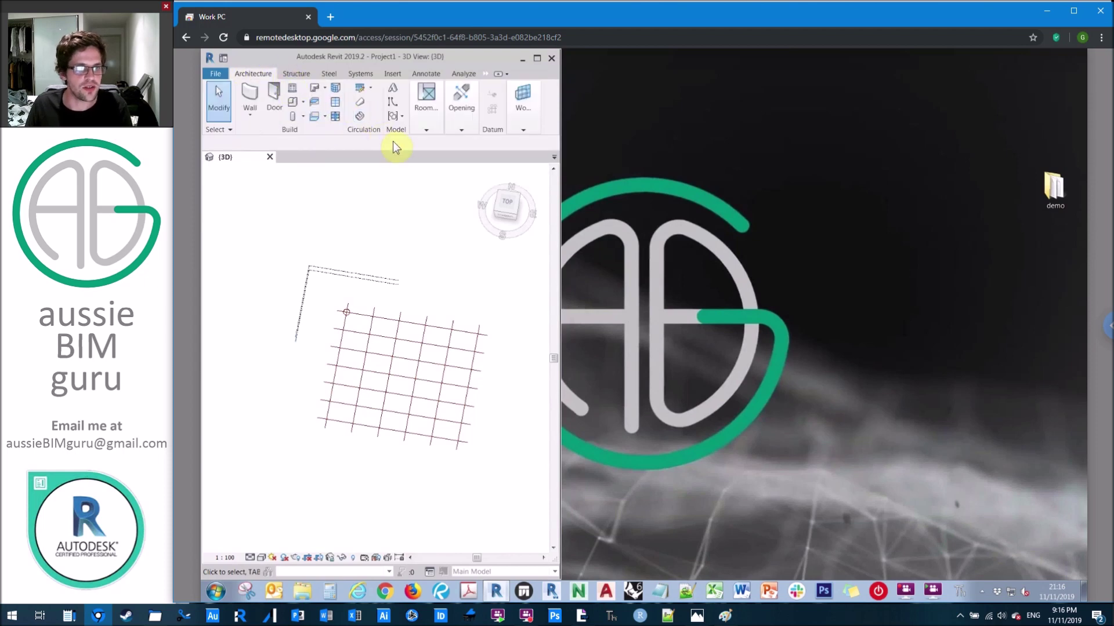
left_click(486, 74)
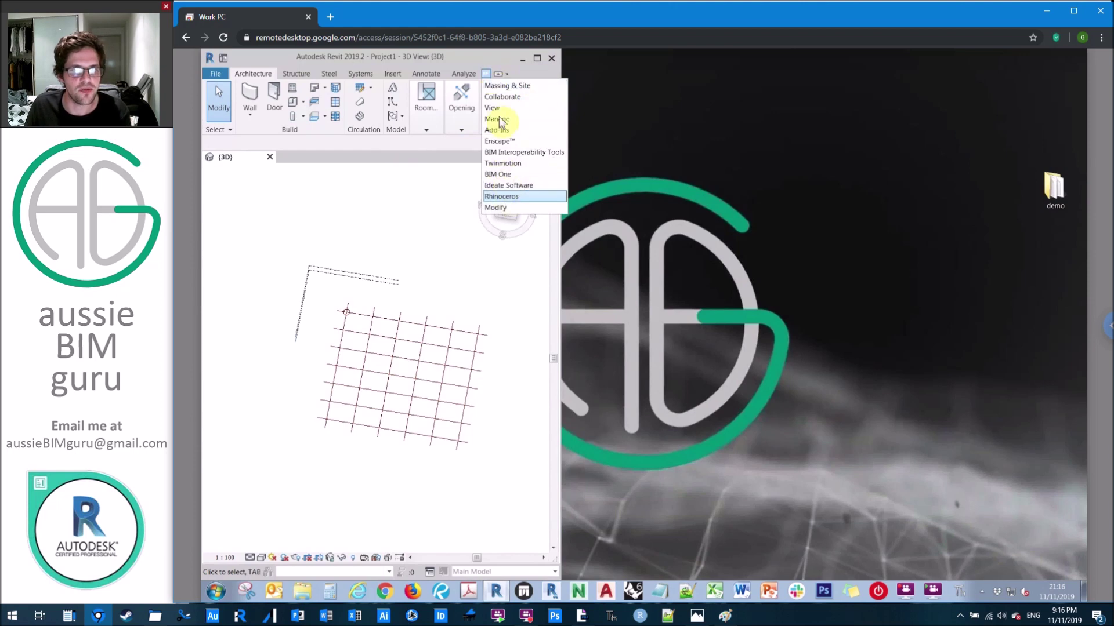
left_click(499, 109)
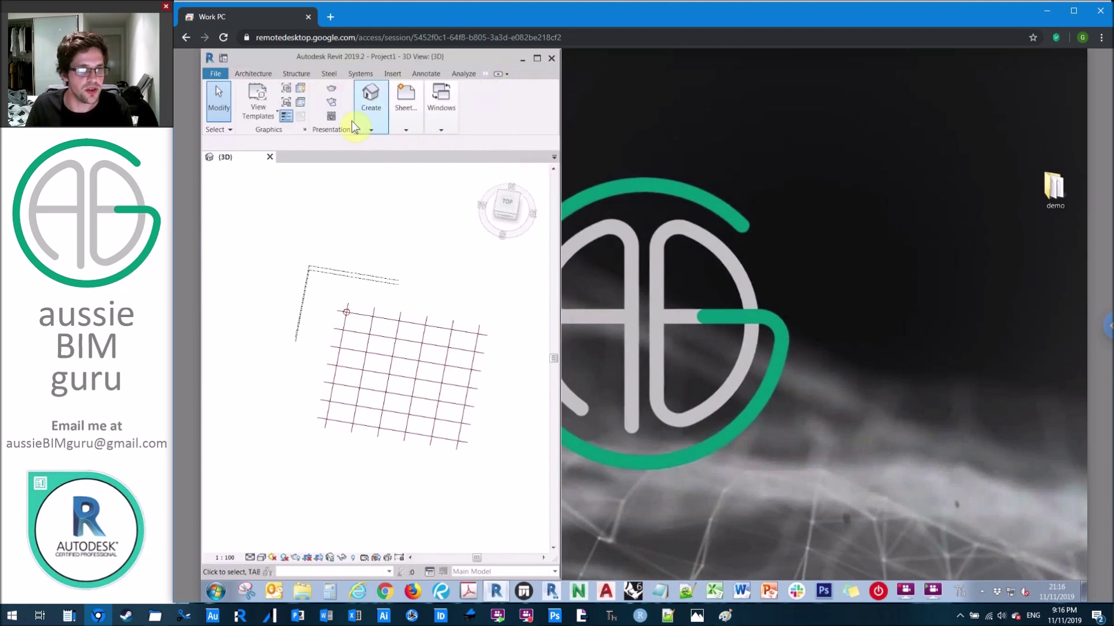
left_click(371, 113)
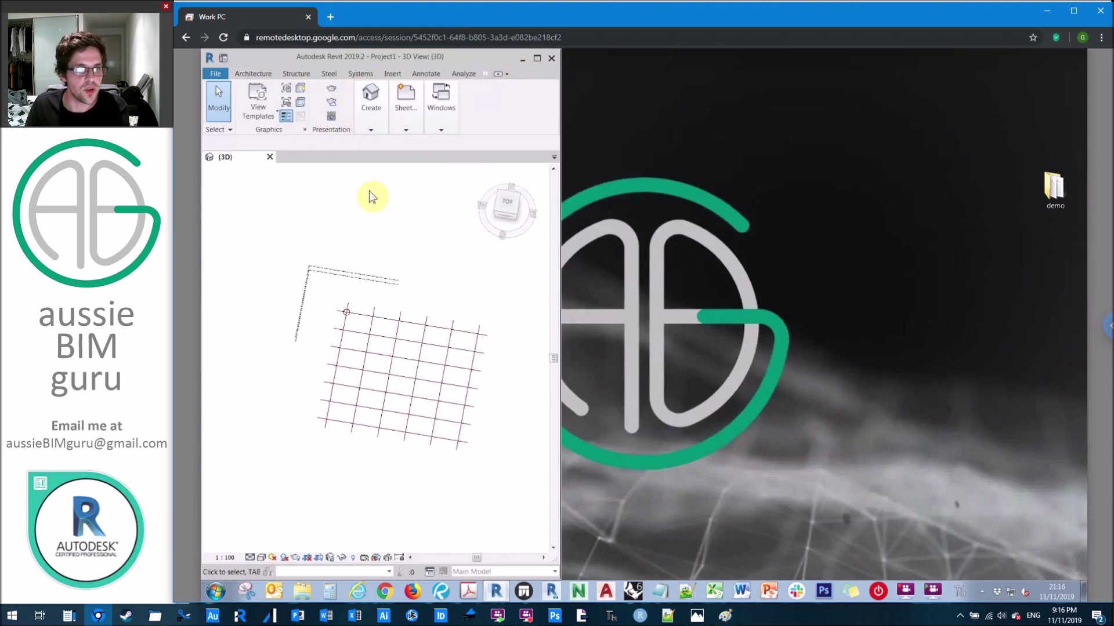
left_click(370, 132)
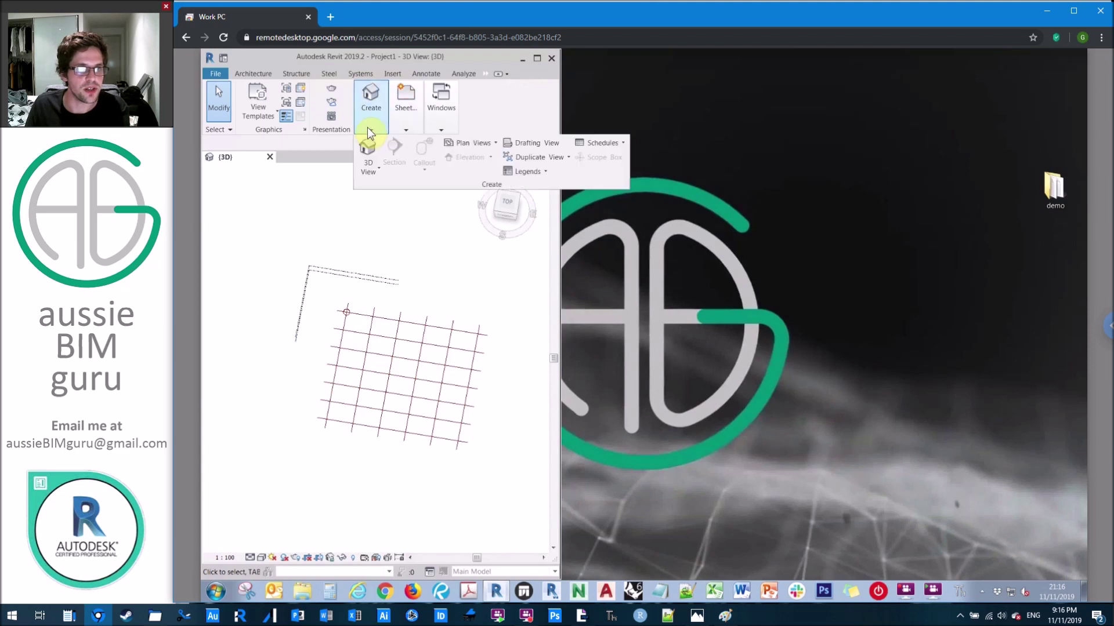
left_click(474, 145)
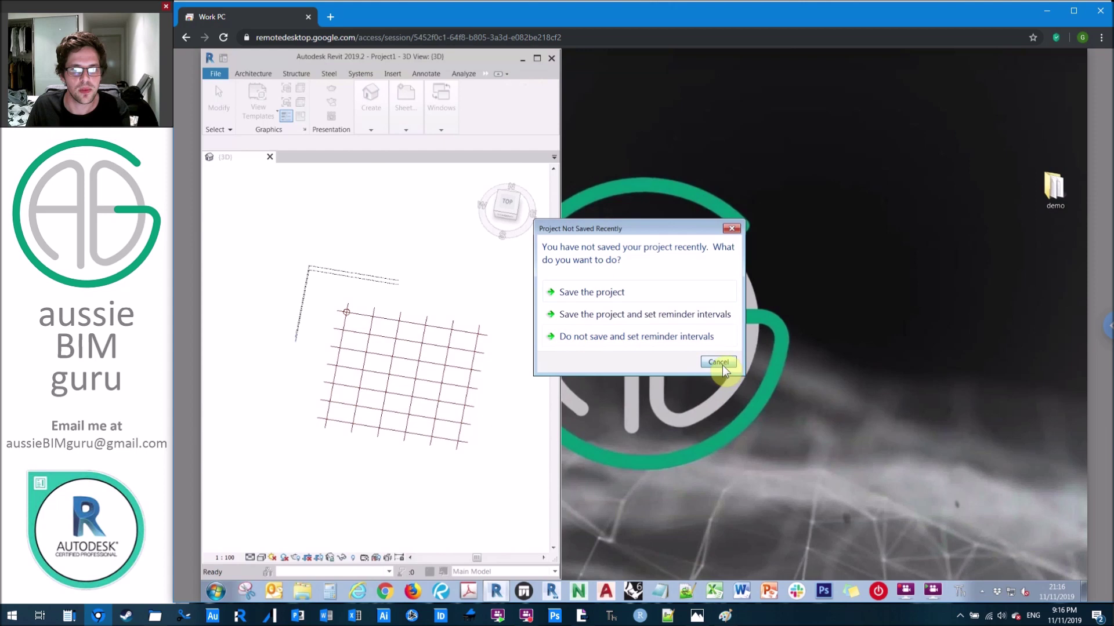
left_click(721, 365)
left_click(532, 436)
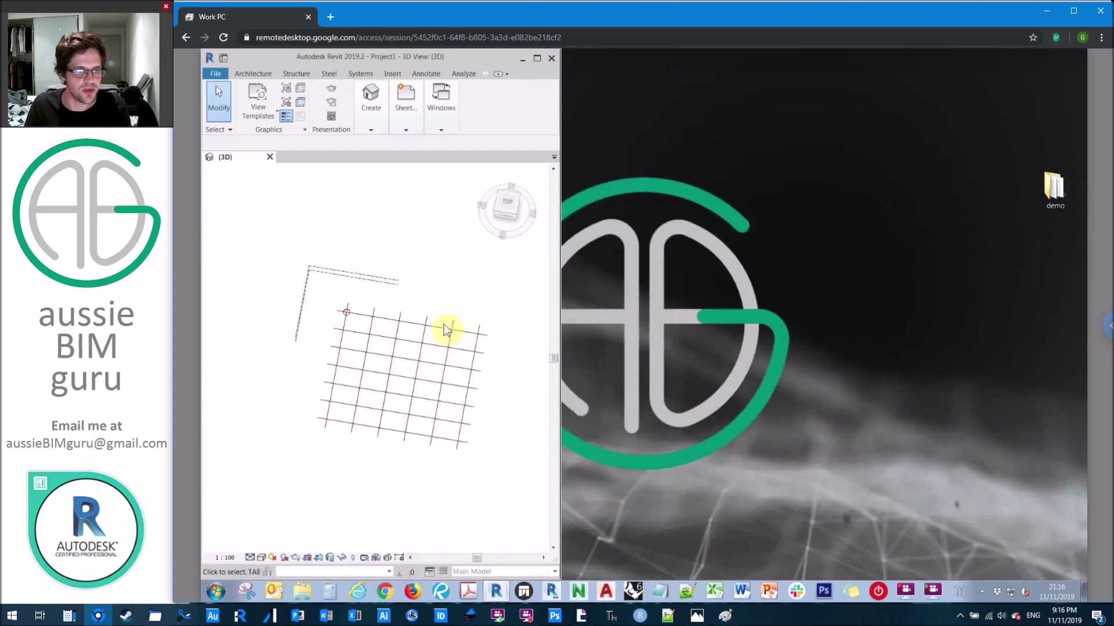
- Widen the Revit window and create a floor plan view of the Ground Floor level, allowing duplicates of existing views
scroll(387, 284, "up", 1)
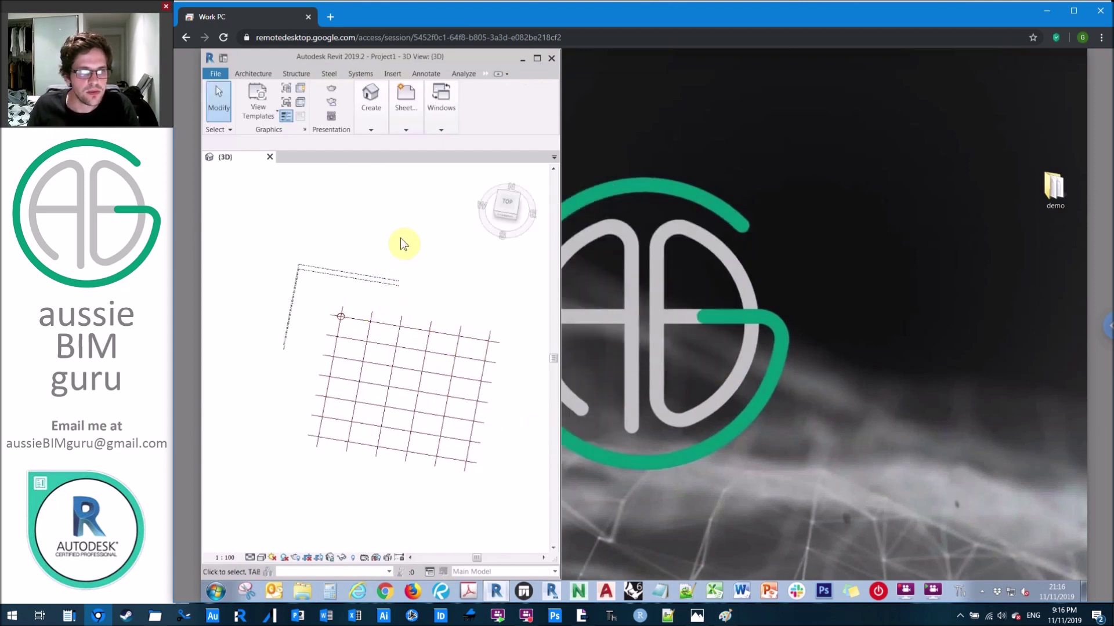
left_click_drag(558, 232, 822, 201)
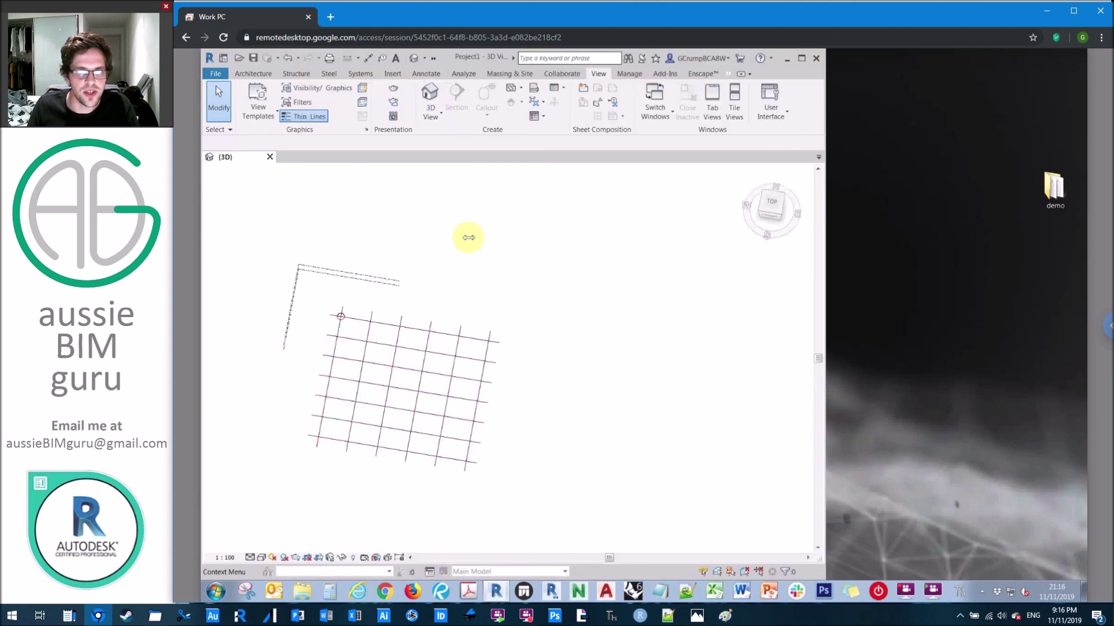
left_click(514, 88)
left_click(540, 112)
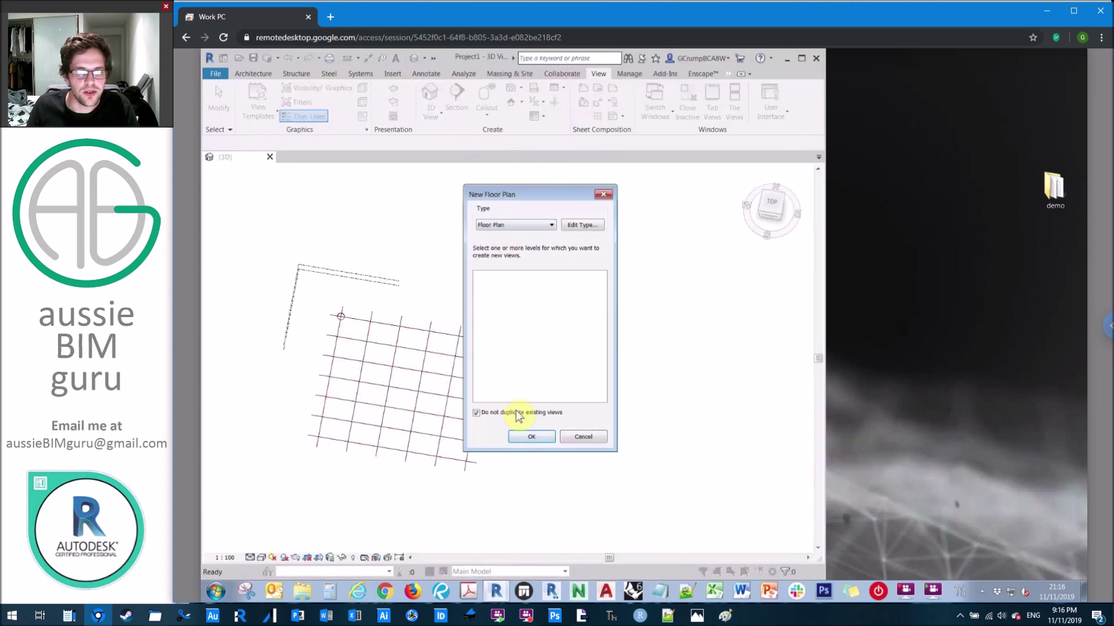
left_click(518, 413)
left_click(530, 435)
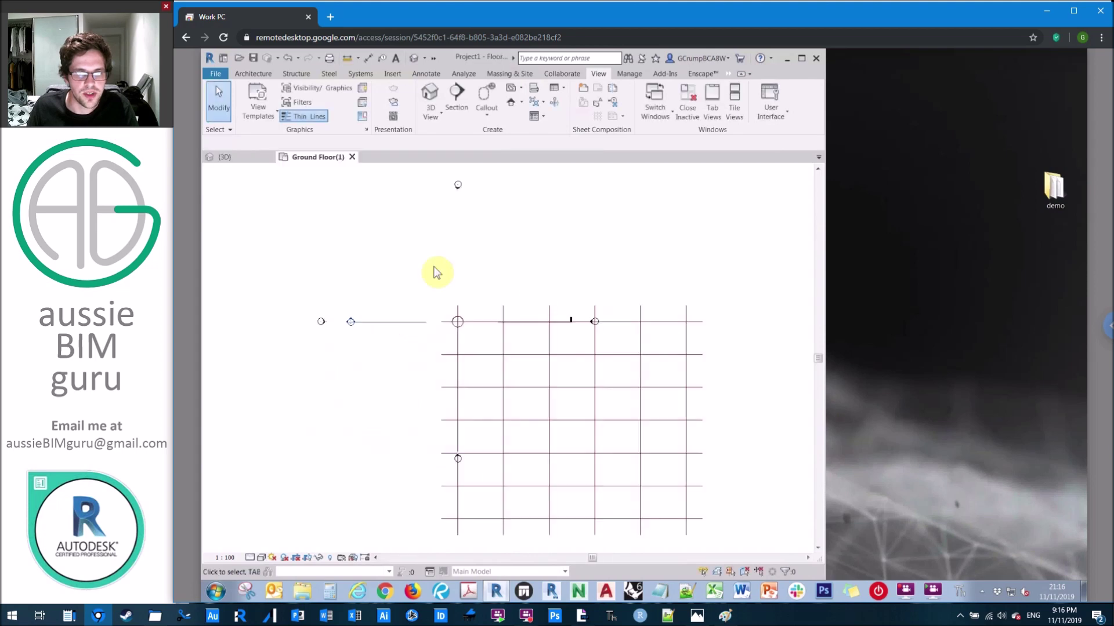
- Draw a short, nearly vertical Revit grid in the empty area up and left of the previewed grid lines
left_click(252, 74)
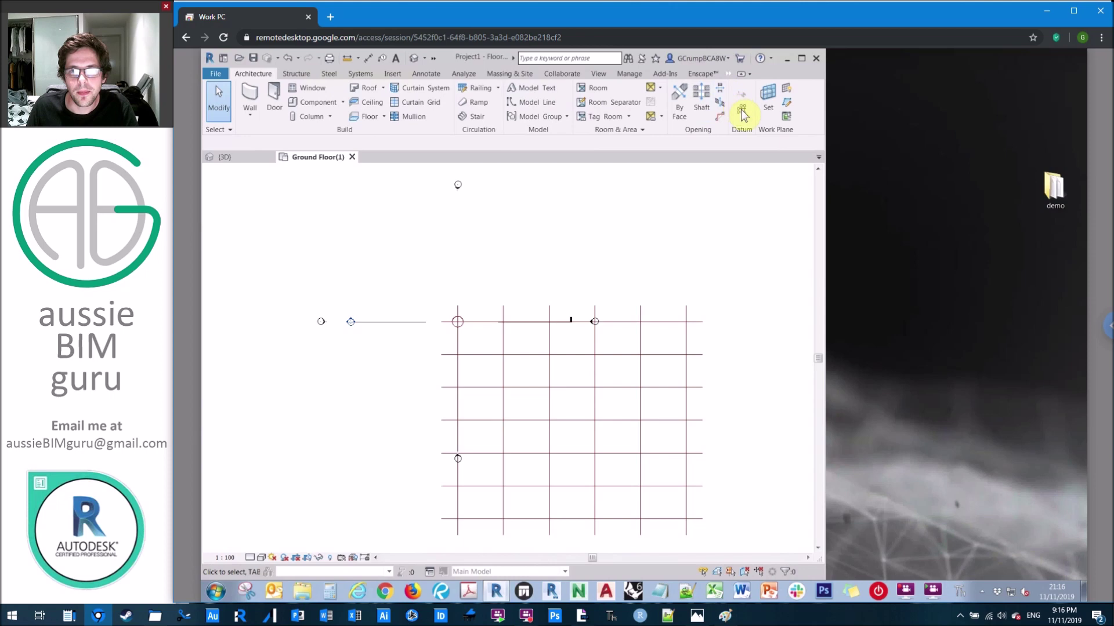
key("g")
key("r")
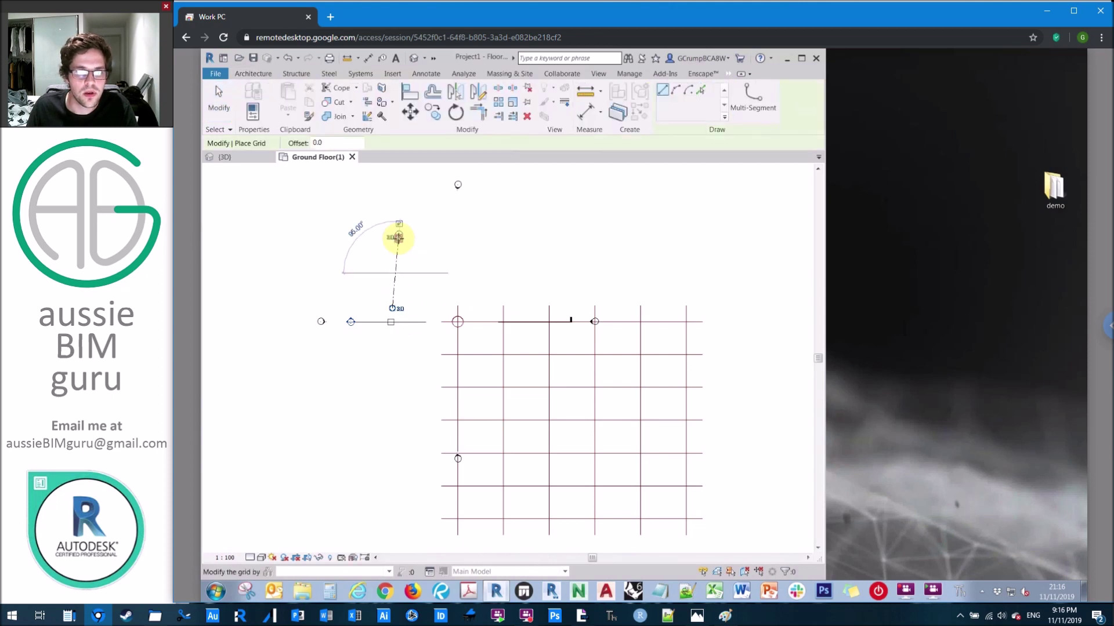
key("Escape")
- Show the properties of the newly drawn grid and set its name to temp
left_click_drag(414, 261, 358, 228)
middle_click_drag(381, 199, 380, 199)
key("p")
key("p")
left_click(339, 253)
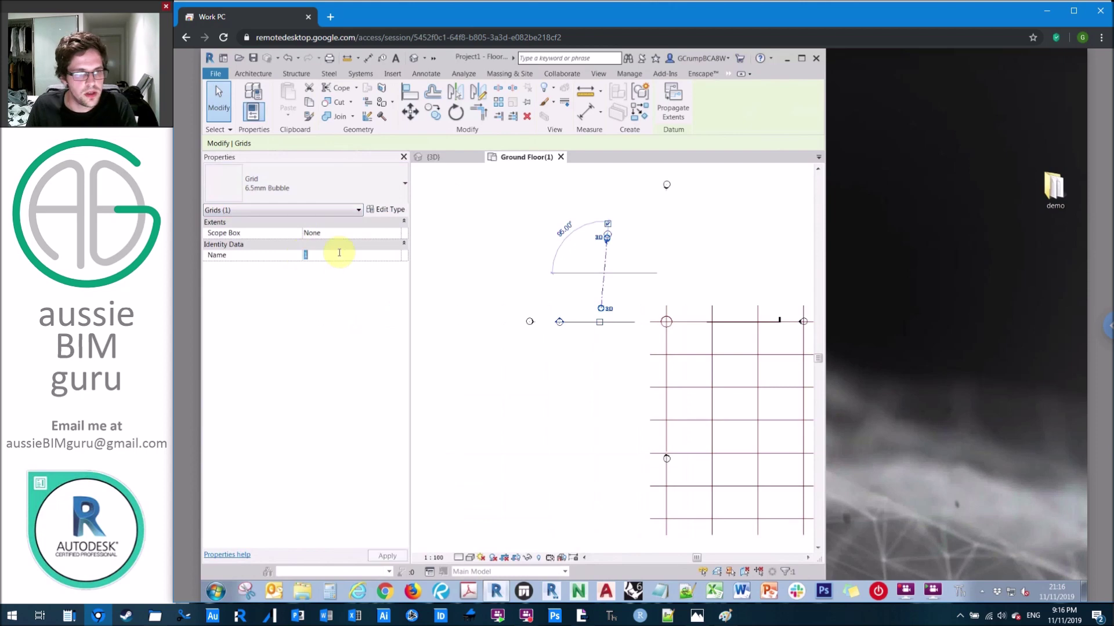
type("temp")
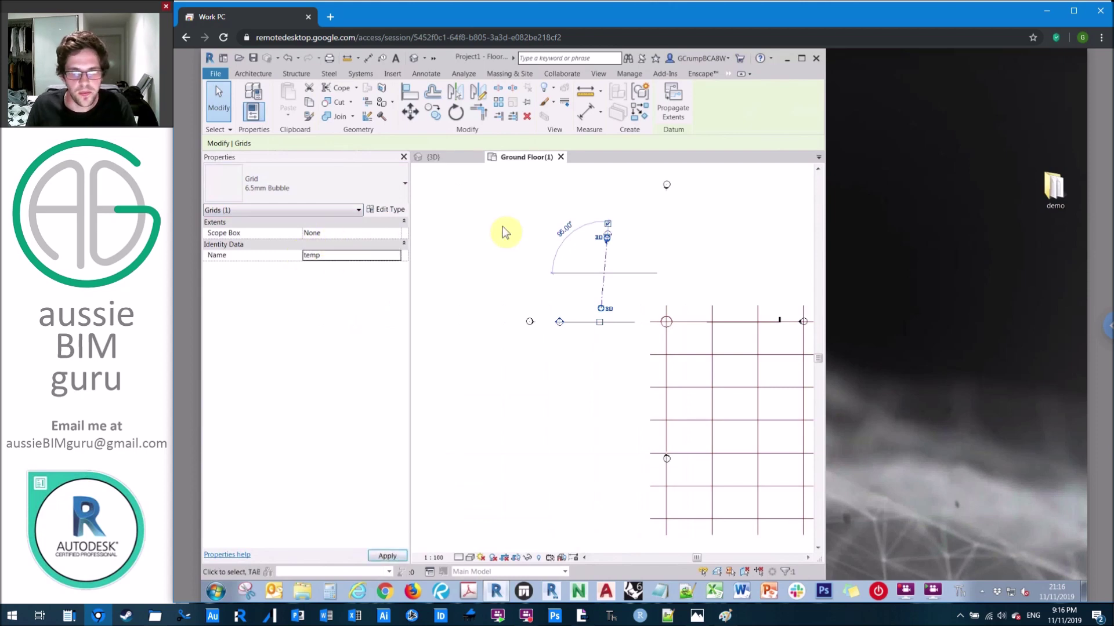
left_click(548, 180)
- Close the current floor plan view and create another duplicate floor plan view of the Ground Floor level
left_click(560, 157)
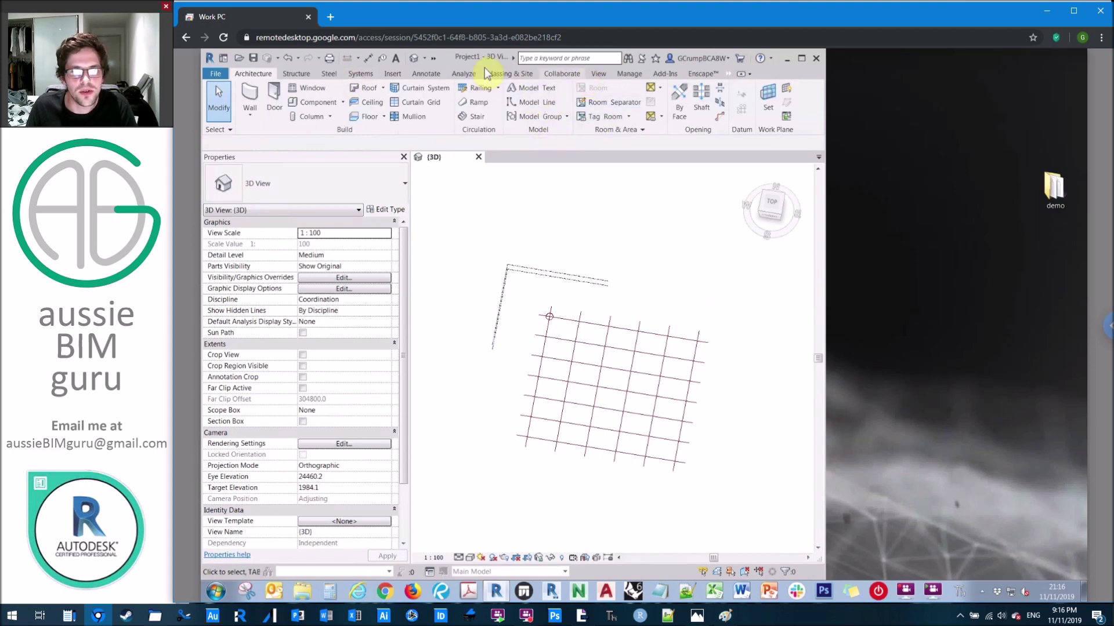
left_click(599, 75)
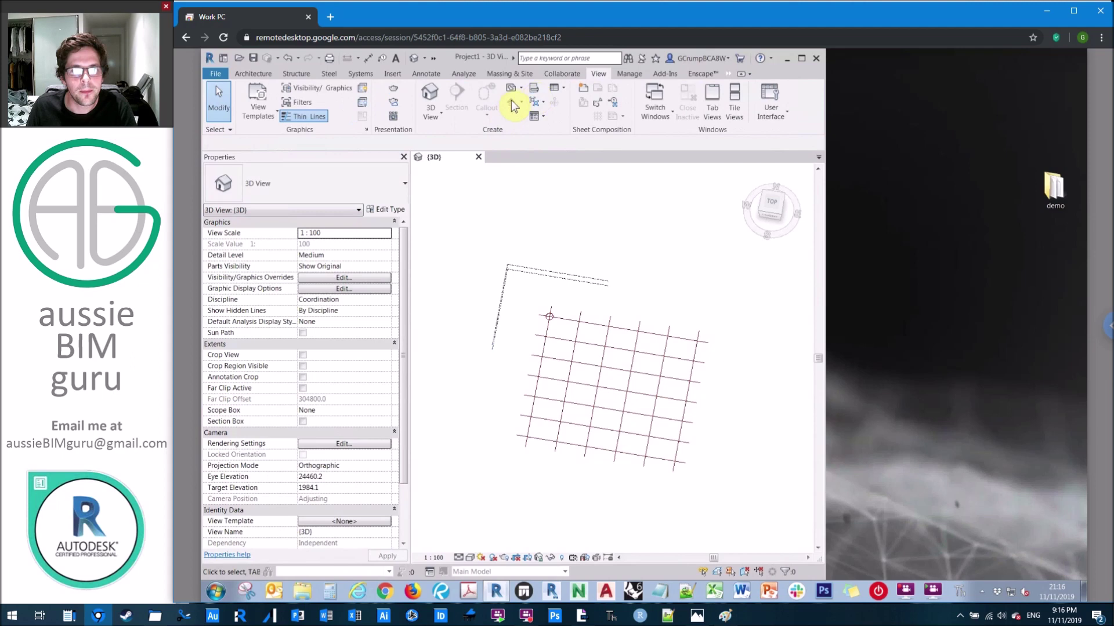
left_click(513, 96)
left_click(531, 112)
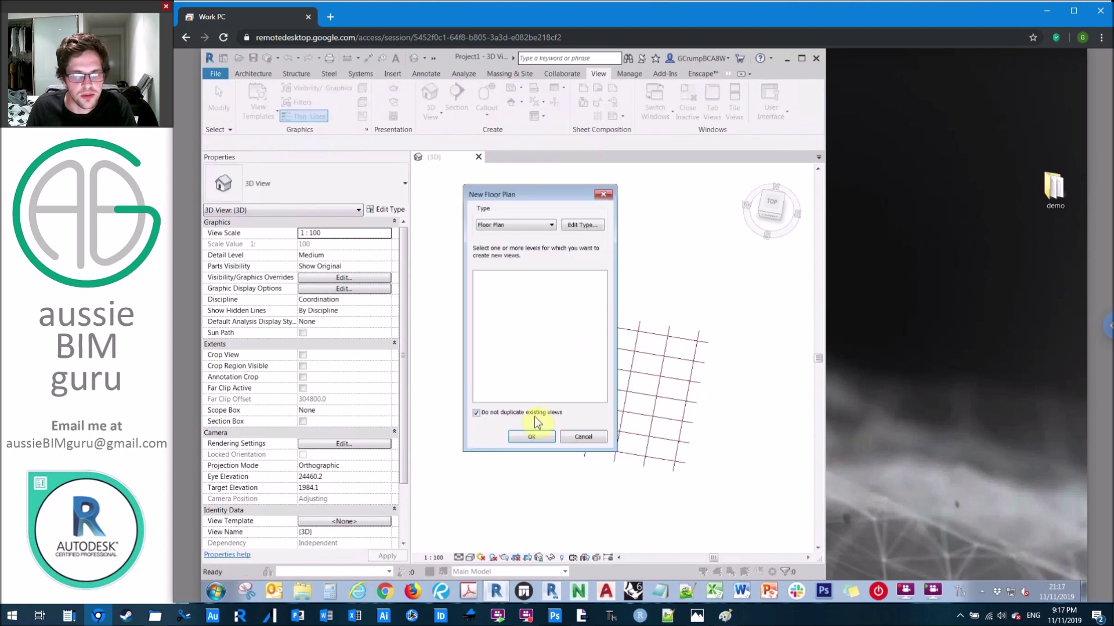
left_click(532, 436)
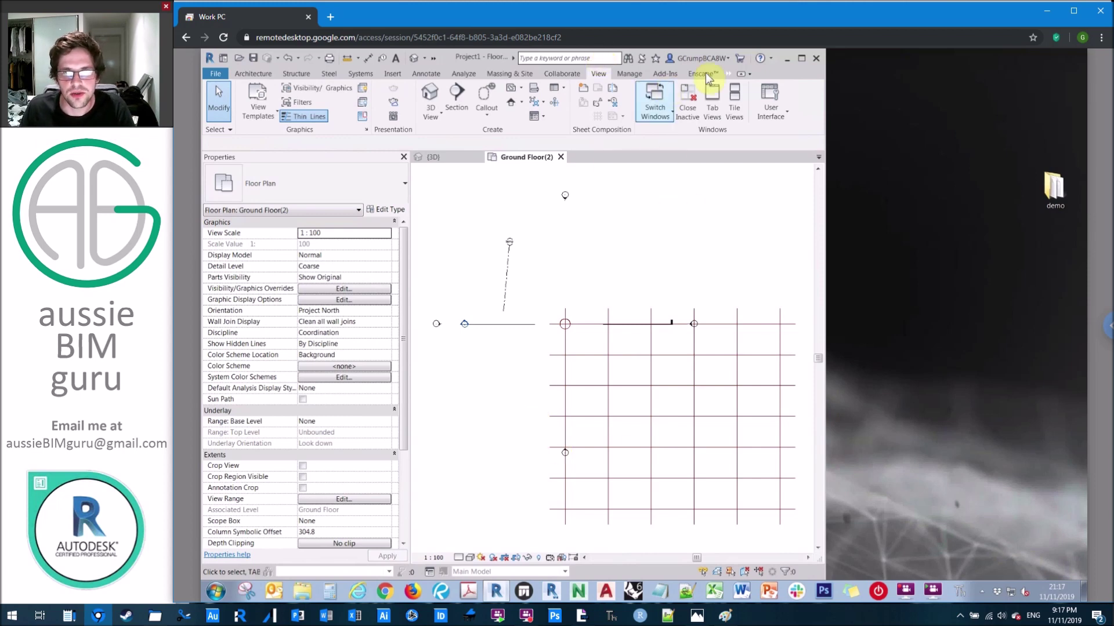
- Bring the Grasshopper definition back up from the Rhinoceros tools in Revit
left_click(665, 73)
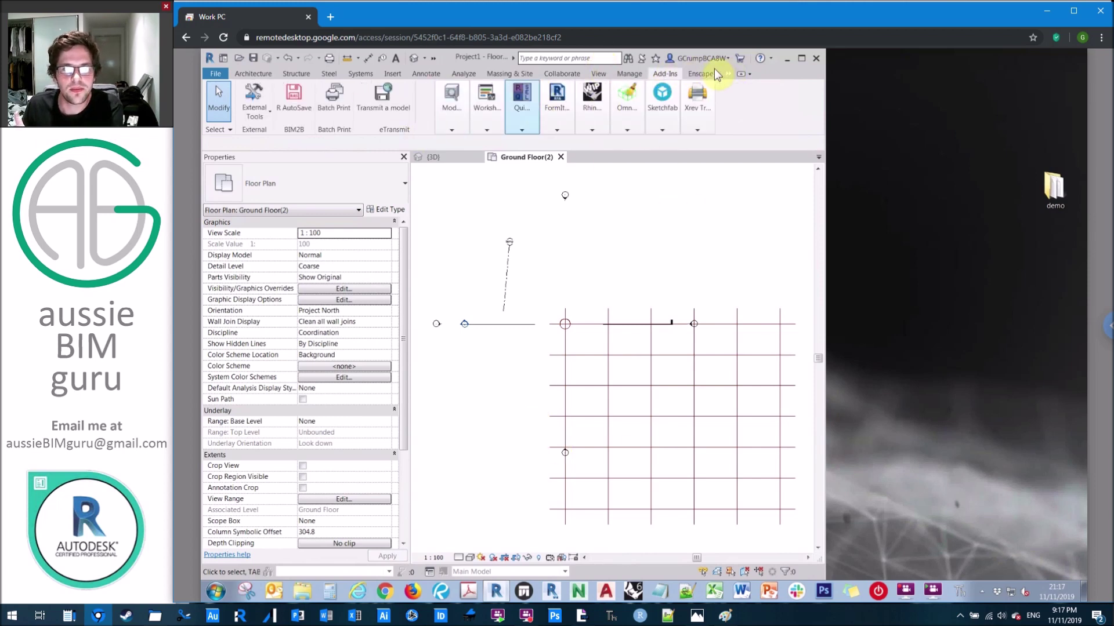
left_click(742, 74)
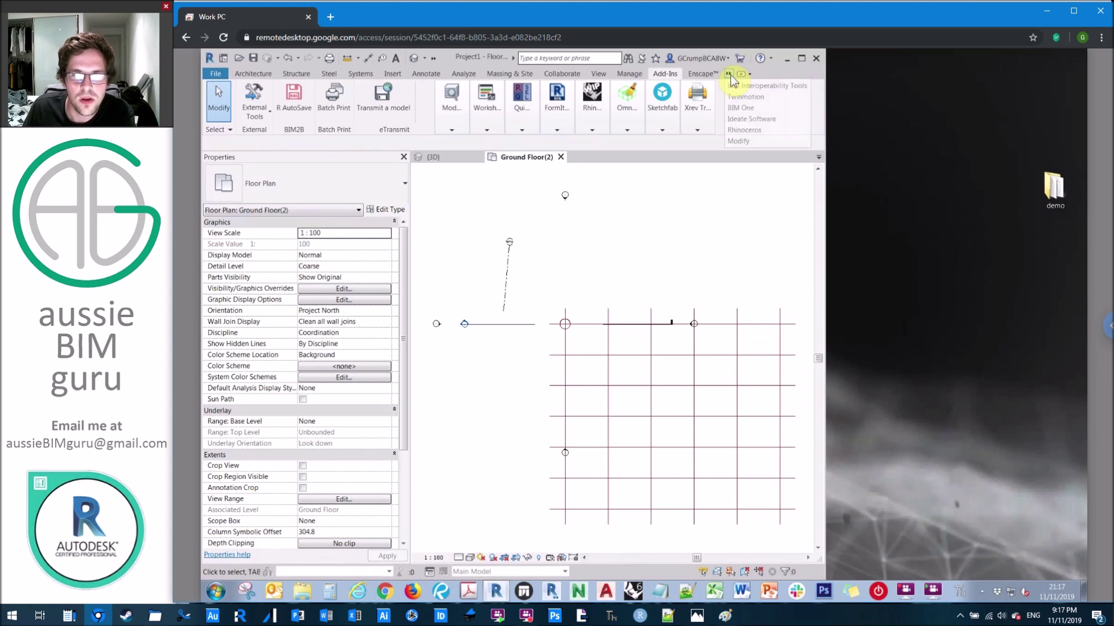
left_click(749, 137)
left_click(308, 99)
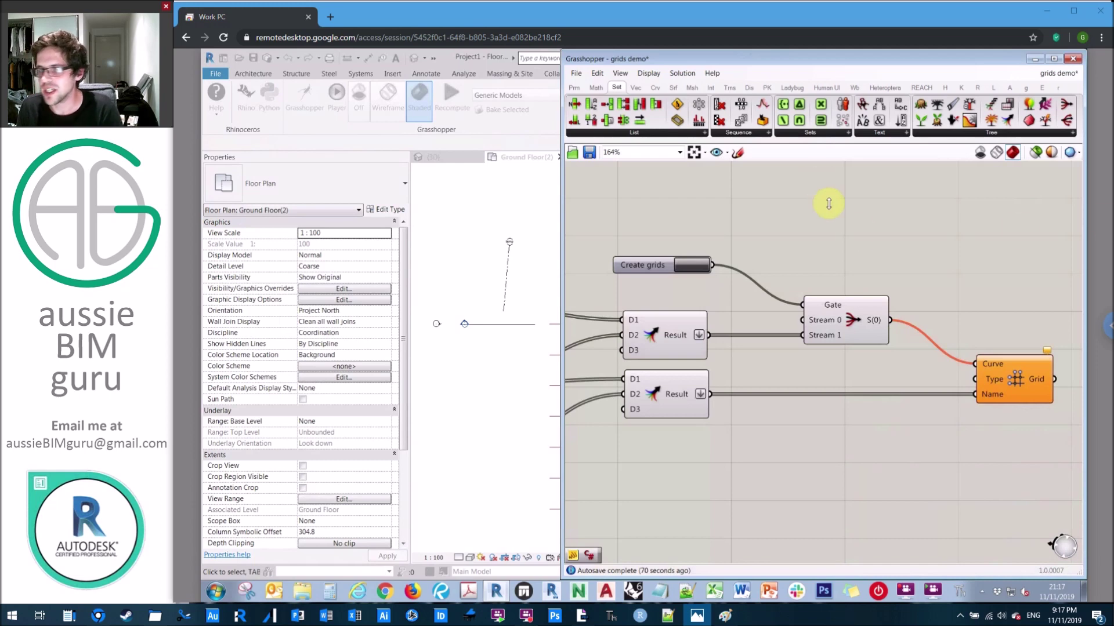
left_click(855, 231)
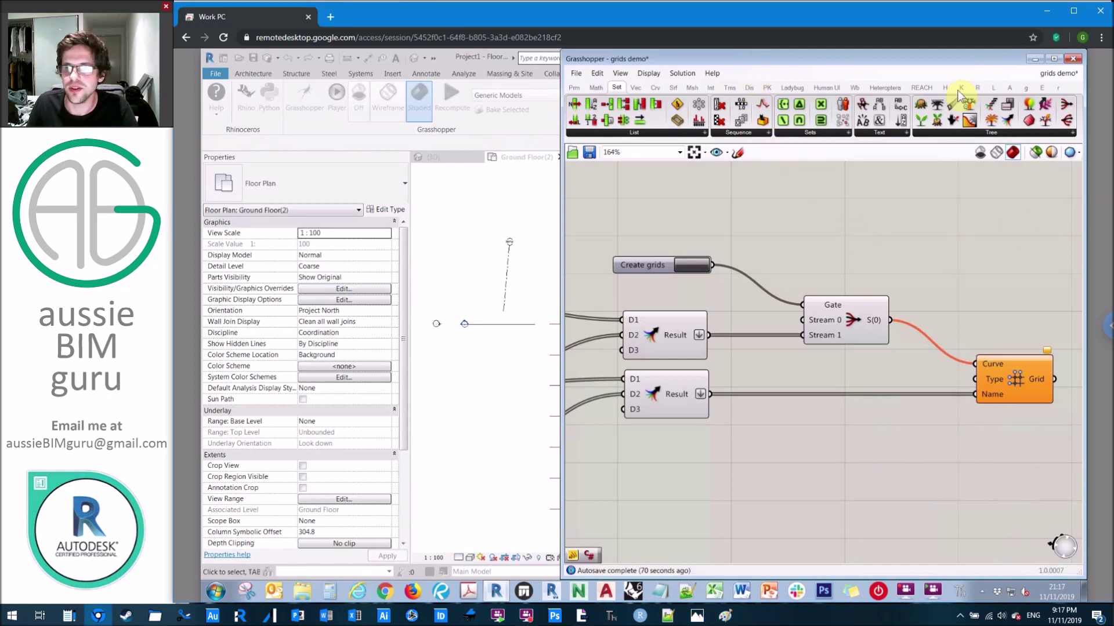
- Place a Revit Grid parameter above the Gate component and assign the temp grid from the floor plan to it
left_click(978, 89)
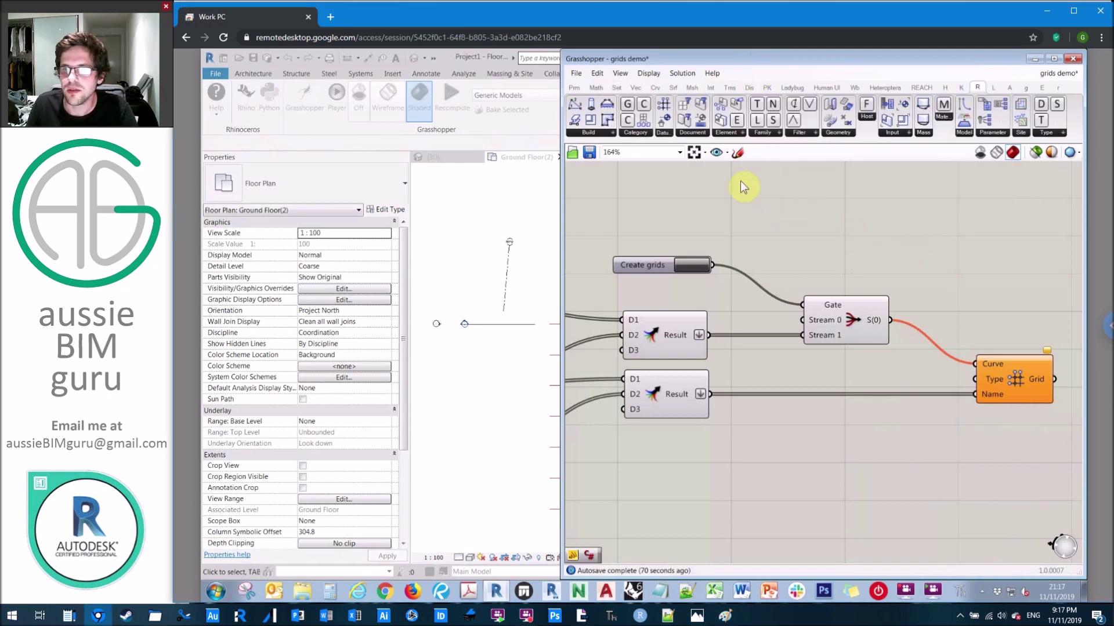
left_click(667, 133)
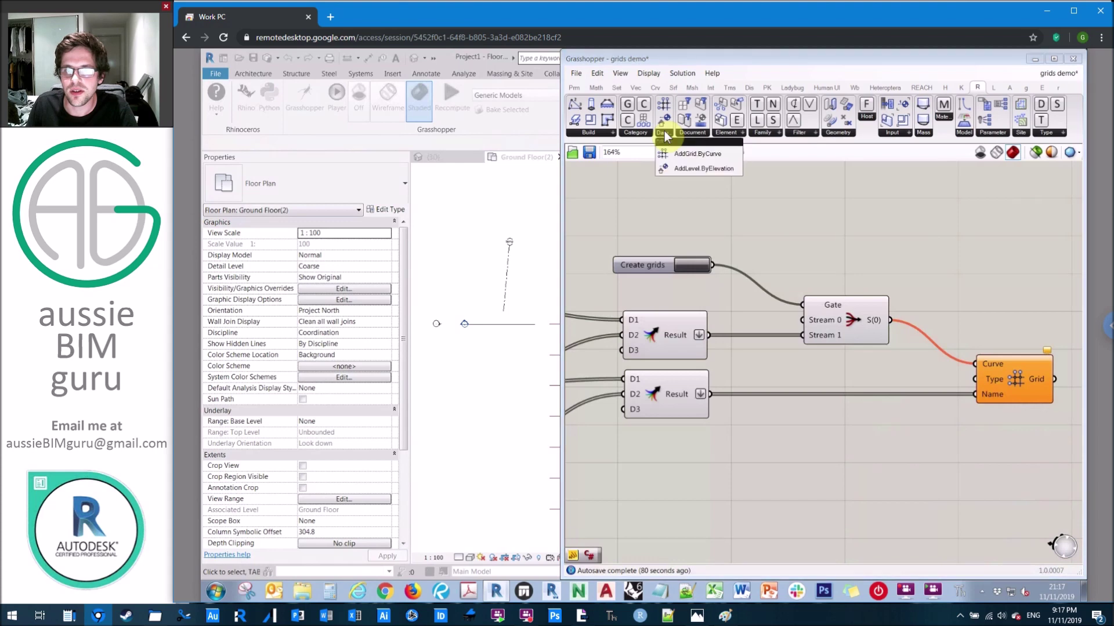
left_click(893, 134)
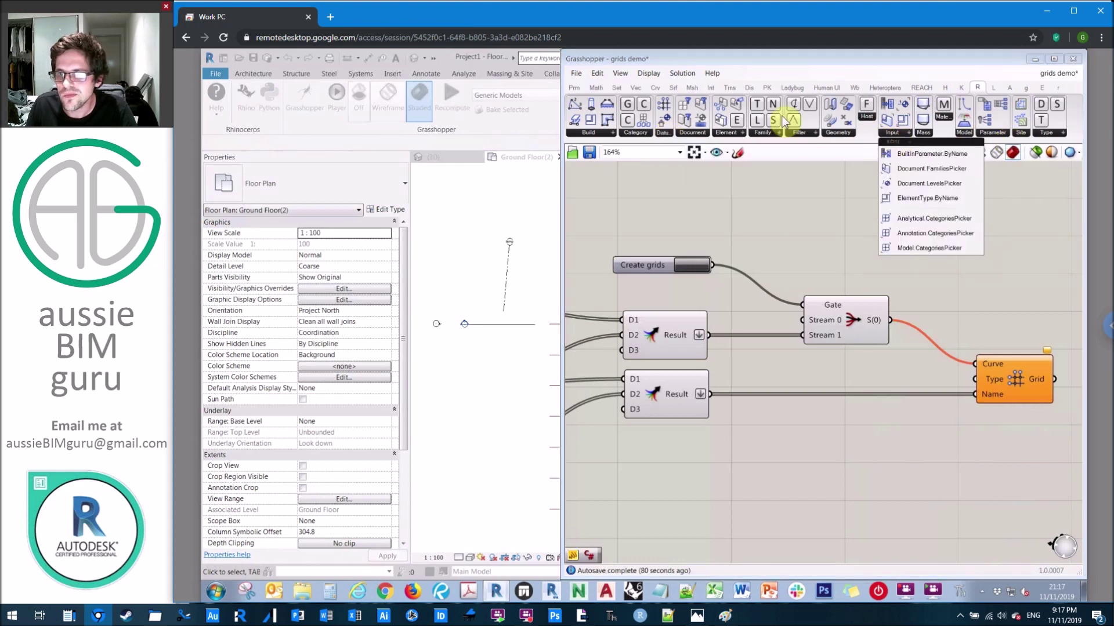
left_click(573, 87)
left_click(1024, 132)
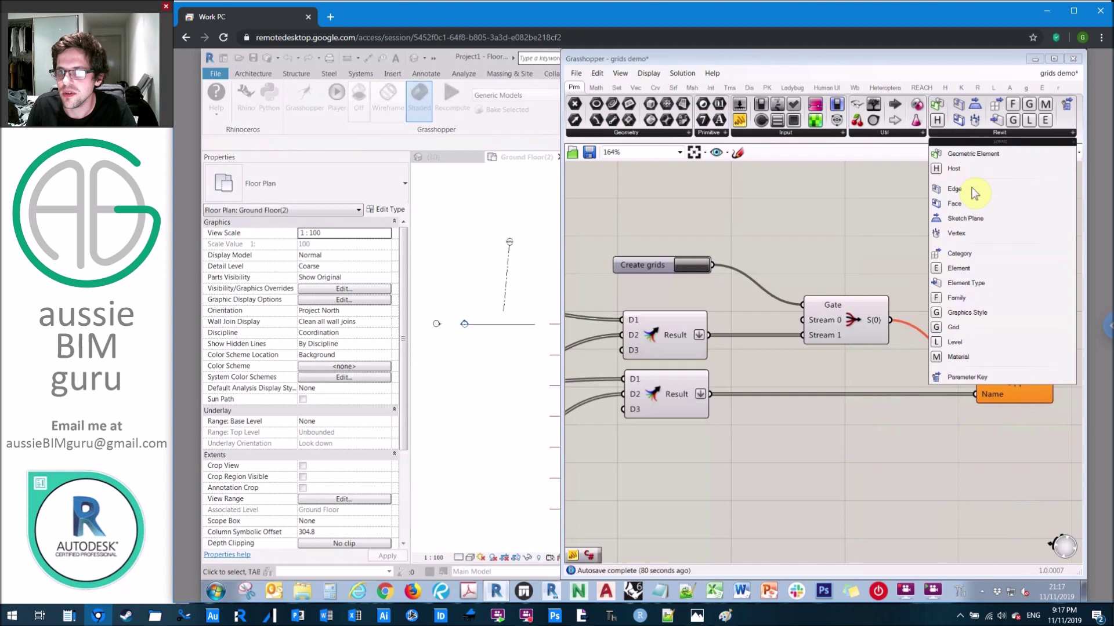
left_click_drag(972, 329, 891, 248)
right_click(891, 245)
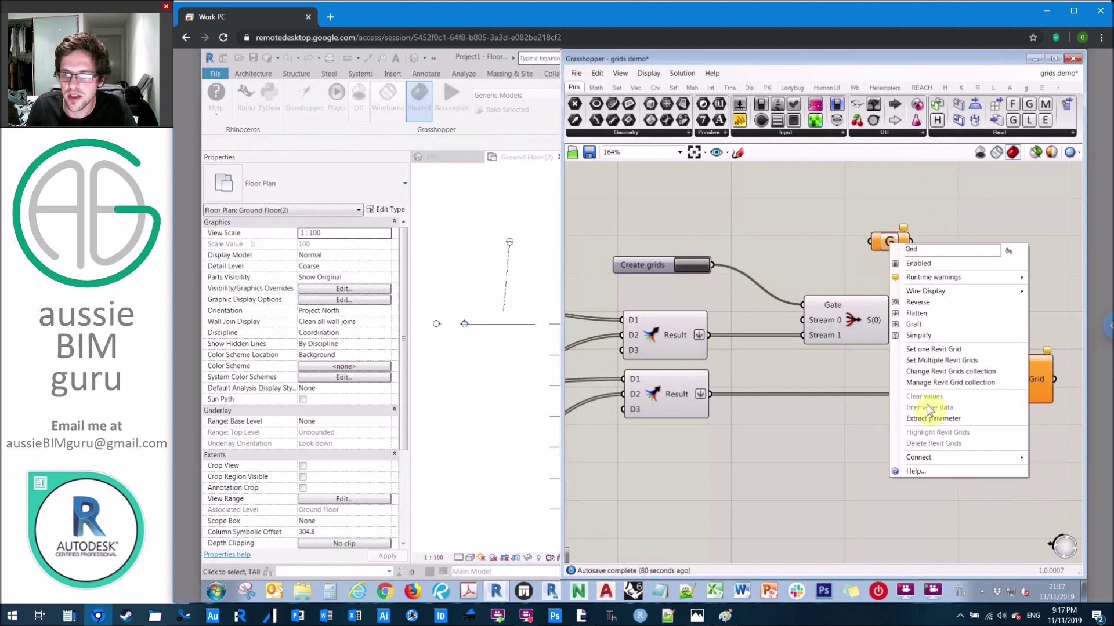
left_click(943, 349)
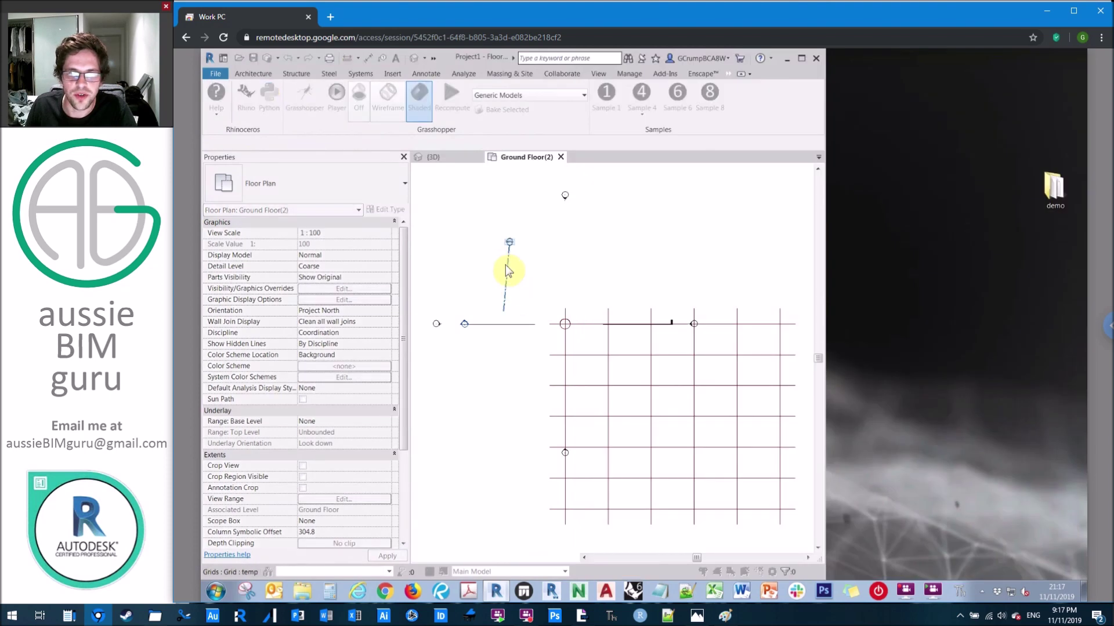
left_click(506, 264)
- Add an Element Identity component, feed the Grid parameter into its Element input and place both below the orange Grid component
right_click_drag(801, 199, 754, 201)
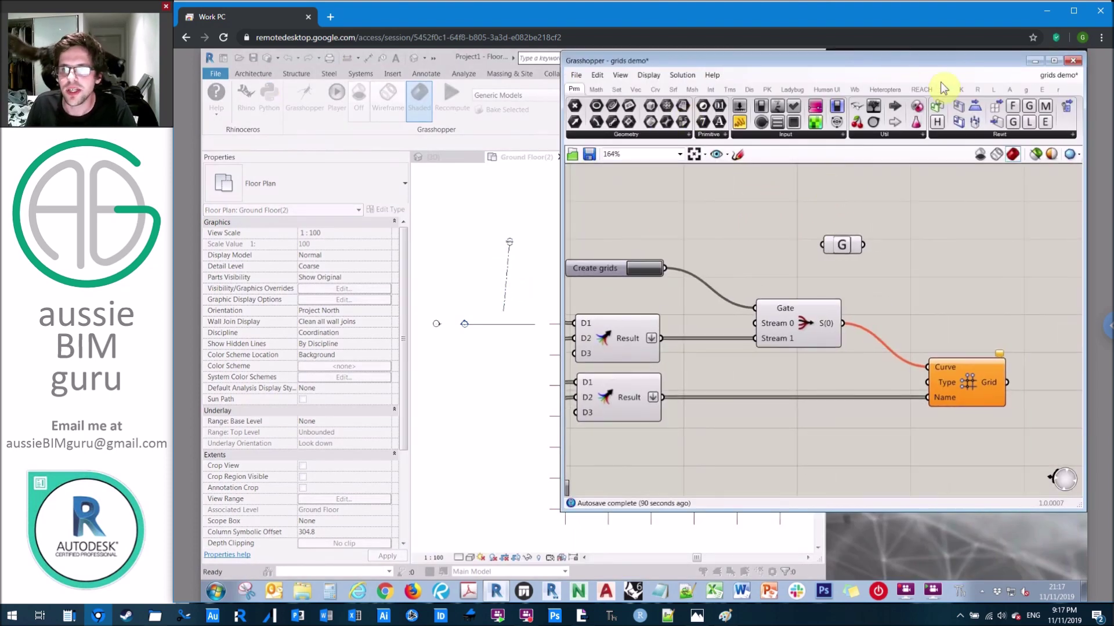
left_click(977, 89)
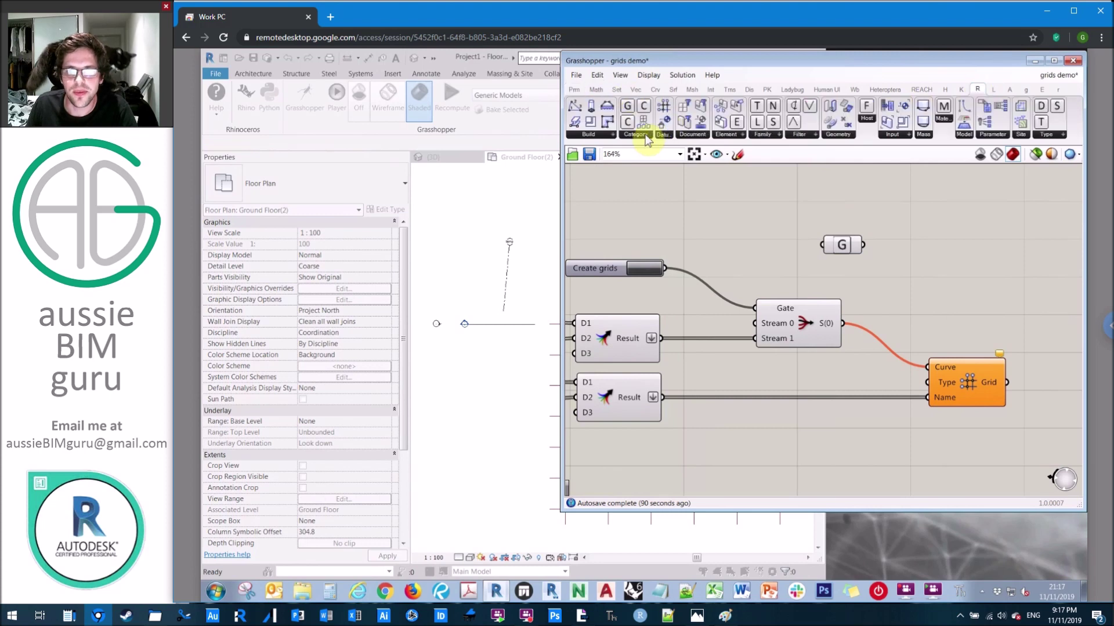
left_click(732, 135)
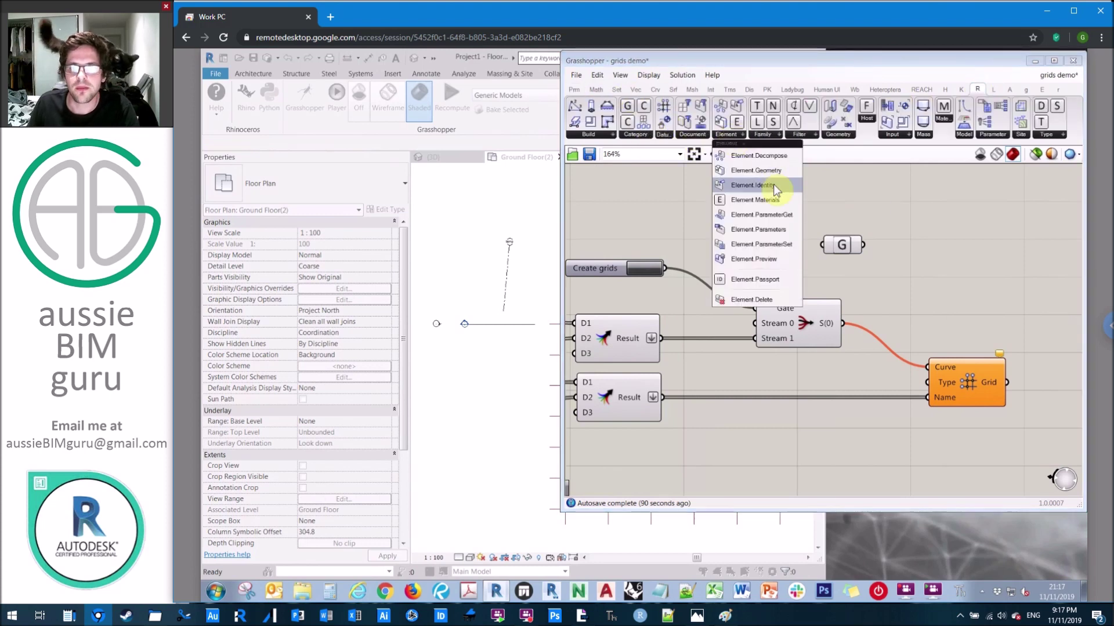
left_click_drag(775, 189, 967, 259)
left_click_drag(863, 244, 981, 422)
left_click(845, 245)
left_click(958, 239, "shift")
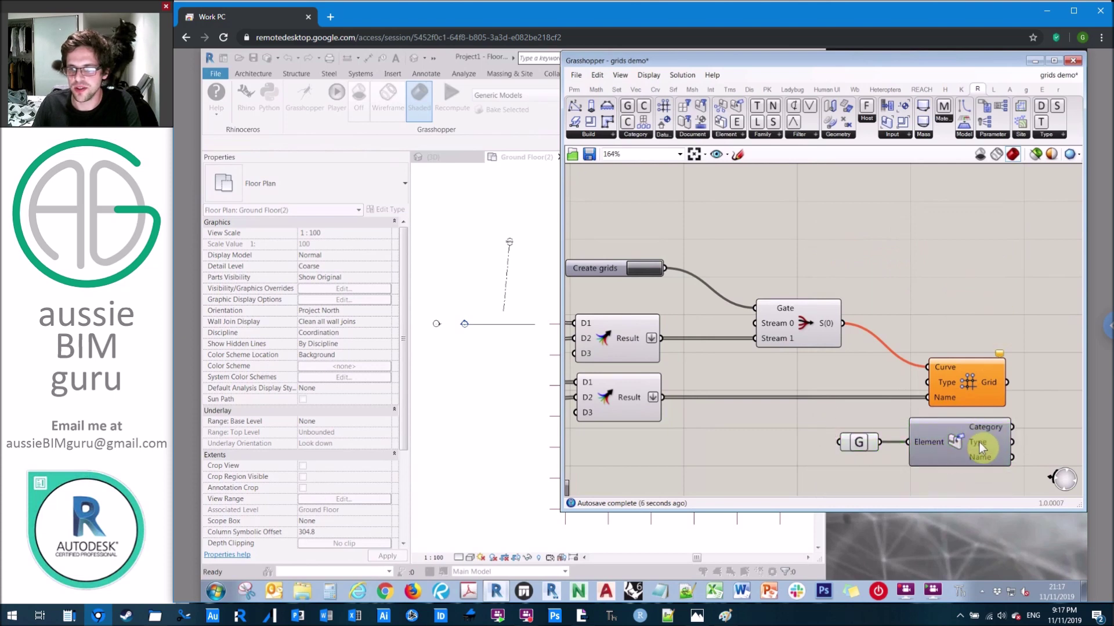
- Shift the Grid parameter and Element Identity left and connect the identity's Type output to the Grid component's Type input
left_click(980, 450)
right_click_drag(980, 450, 921, 355)
mouse_move(920, 353)
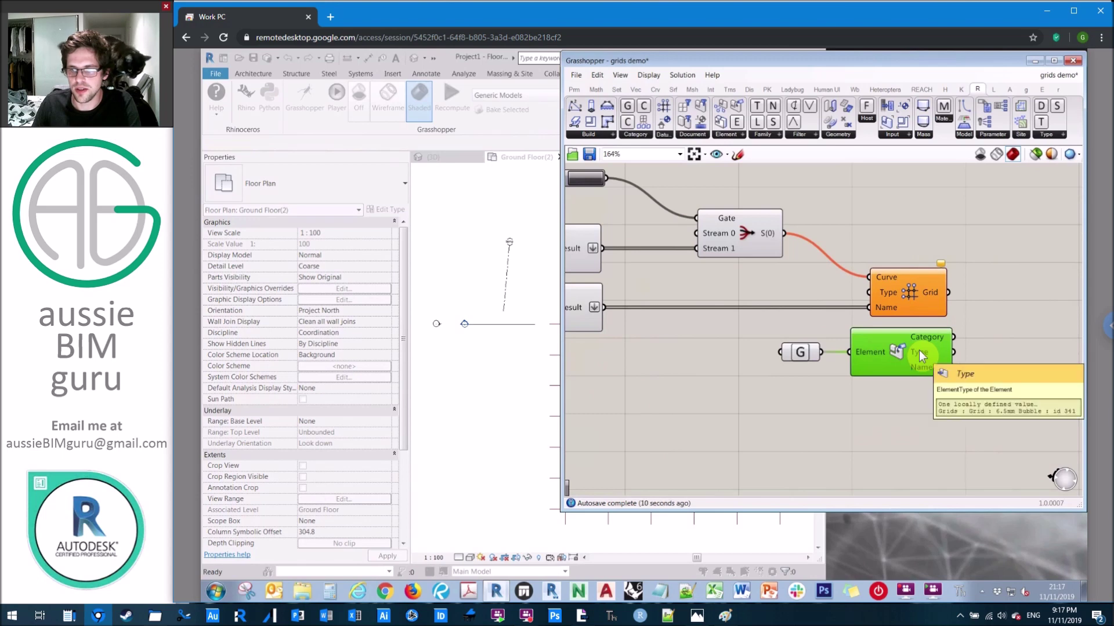
left_click_drag(977, 400, 742, 322)
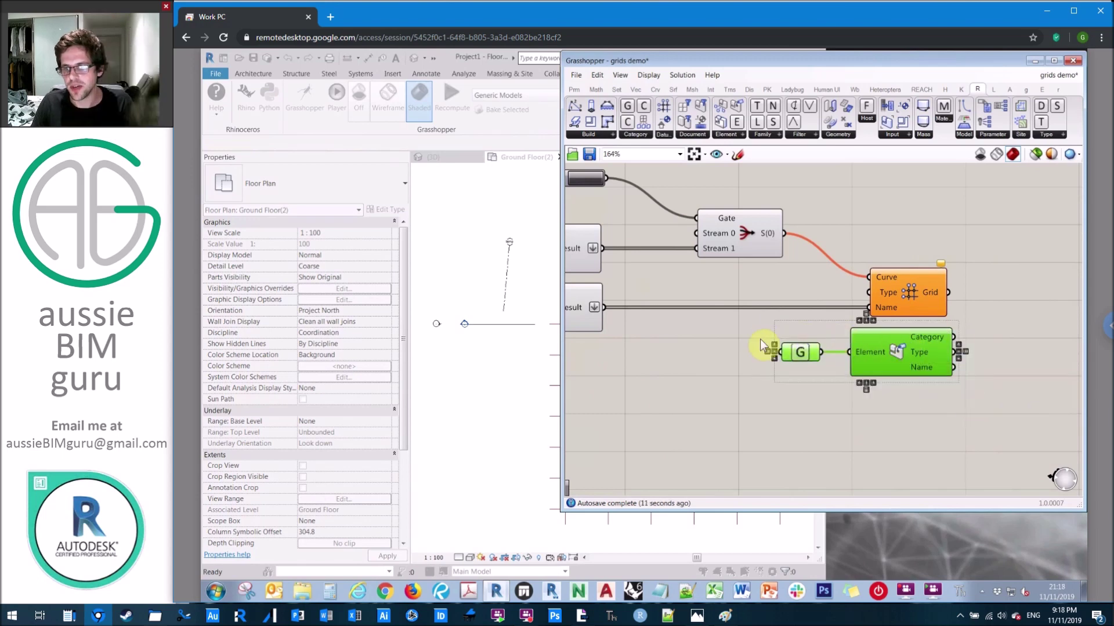
left_click_drag(920, 340, 764, 339)
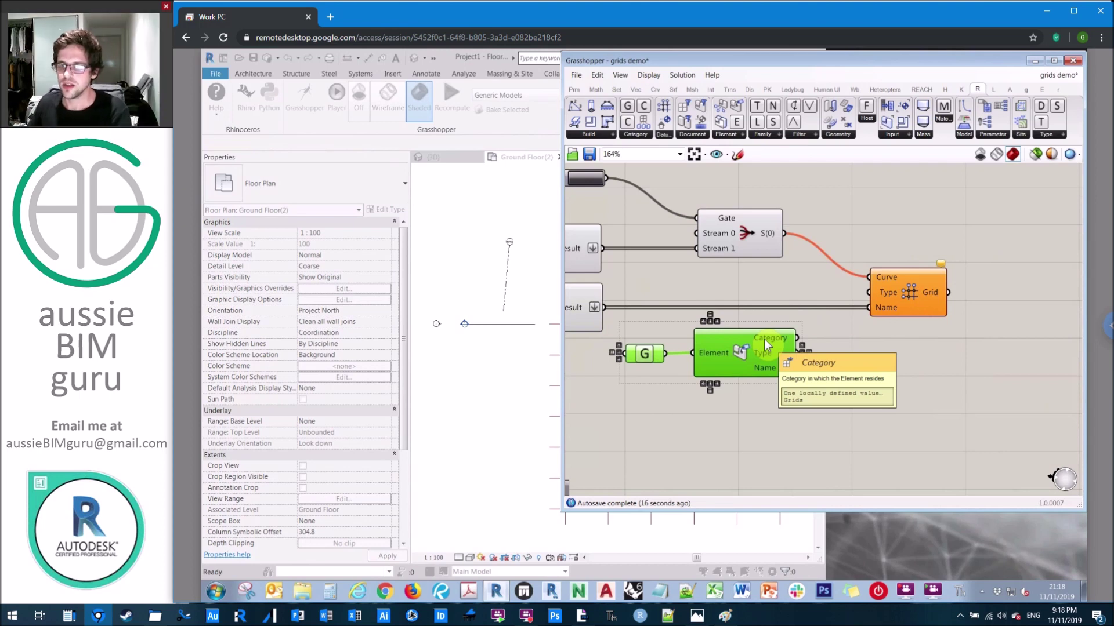
left_click_drag(797, 353, 868, 293)
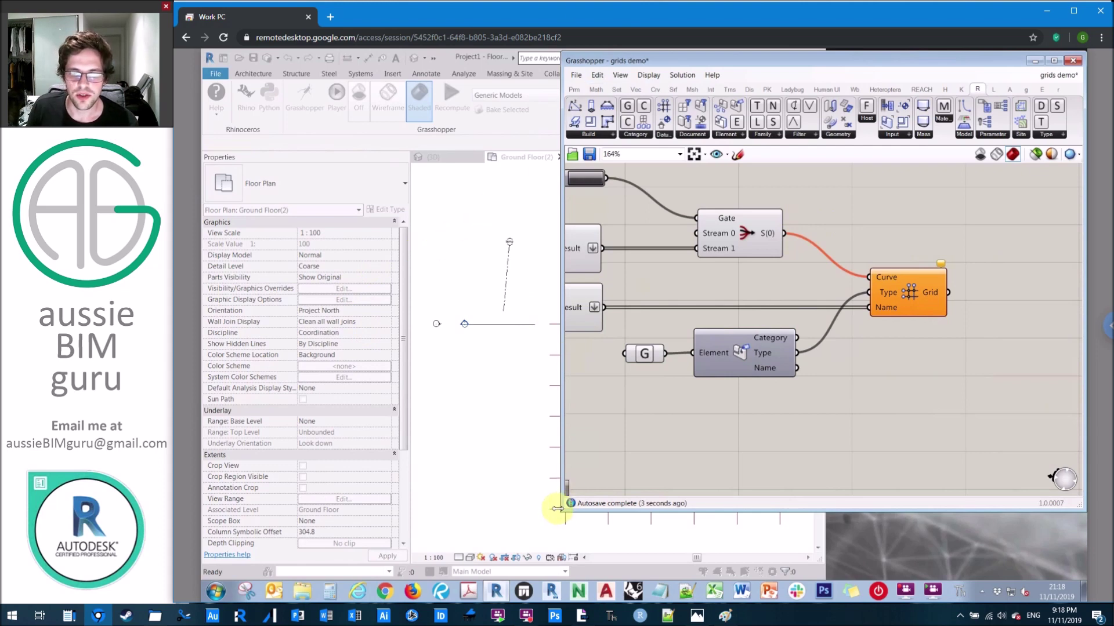
- Make room for the floor plan by narrowing the Grasshopper window and closing Revit's Properties palette
left_click_drag(557, 509, 788, 580)
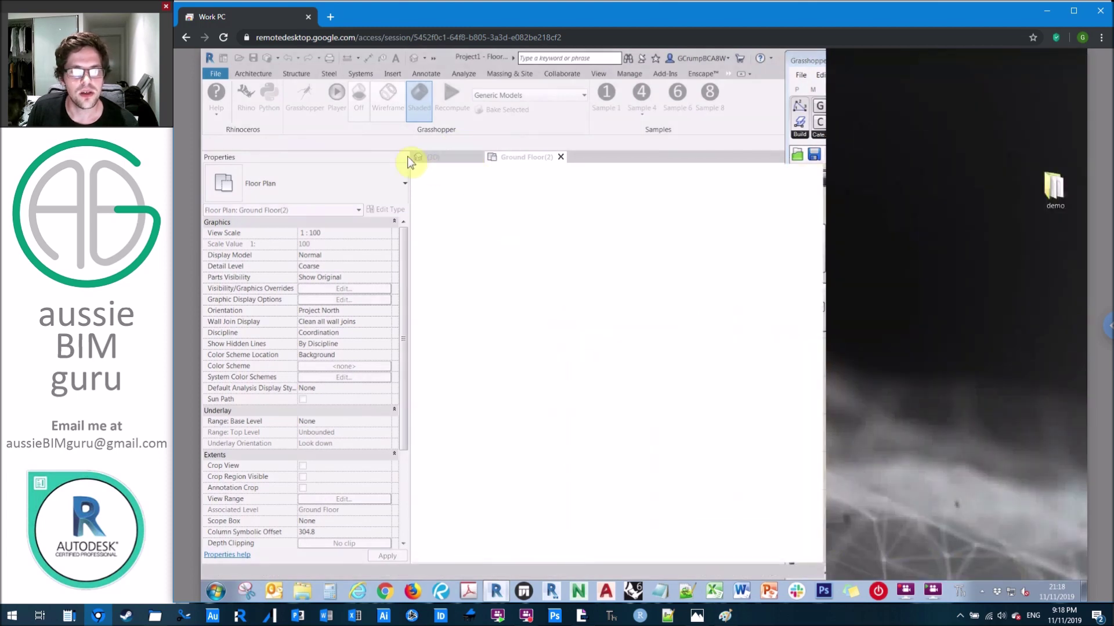
left_click(403, 155)
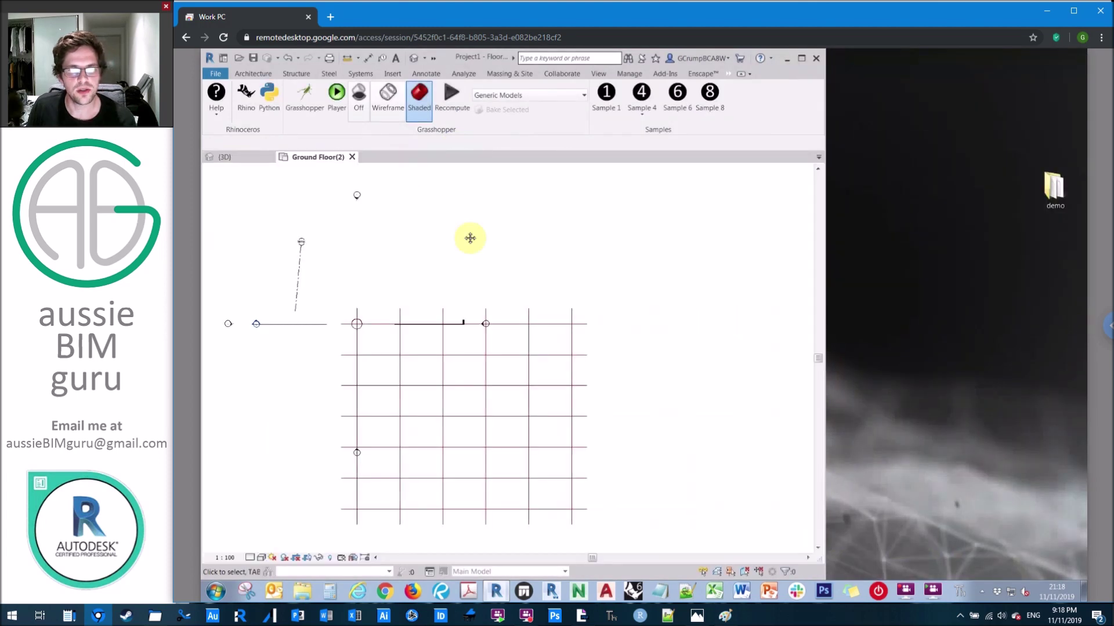
- Bring Grasshopper back up and trigger the Create grids button to generate the grids in Revit
left_click(304, 98)
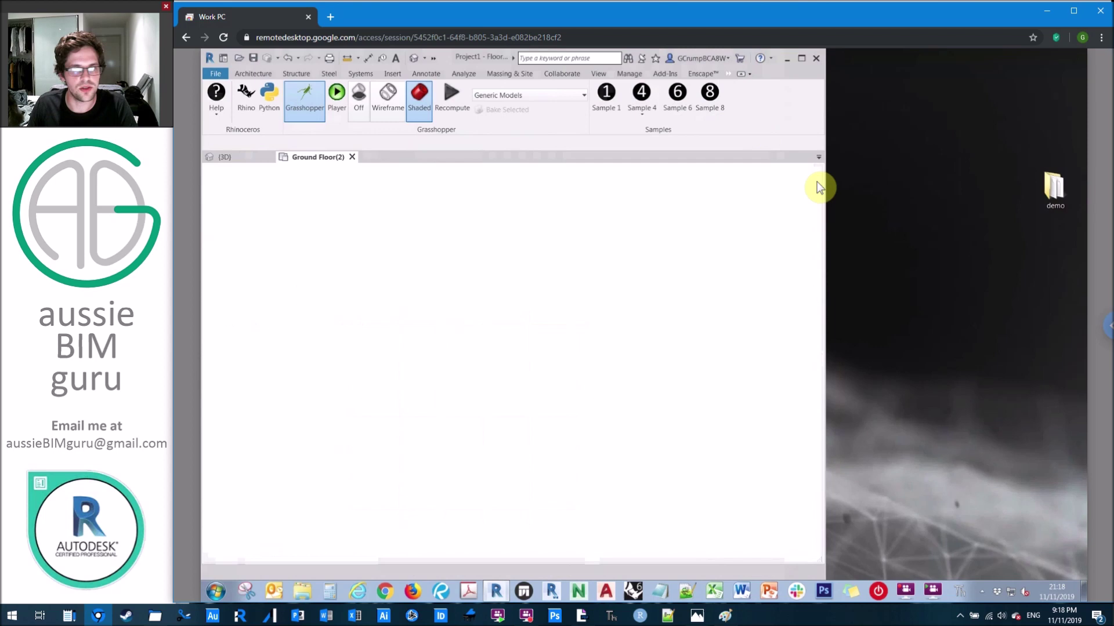
scroll(904, 413, "down", 6)
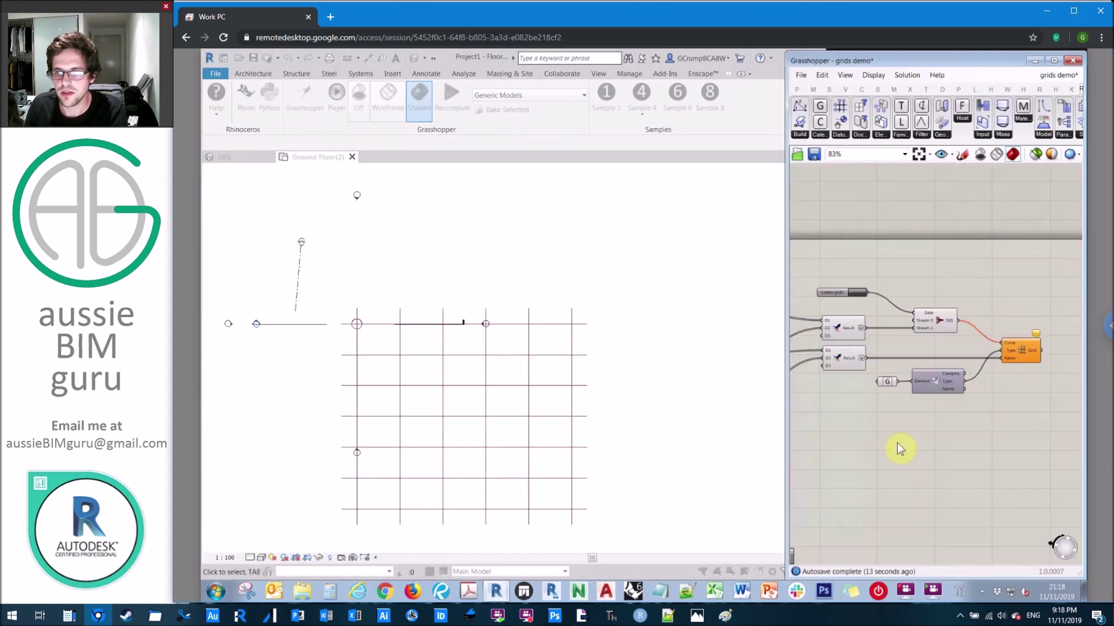
scroll(963, 340, "up", 6)
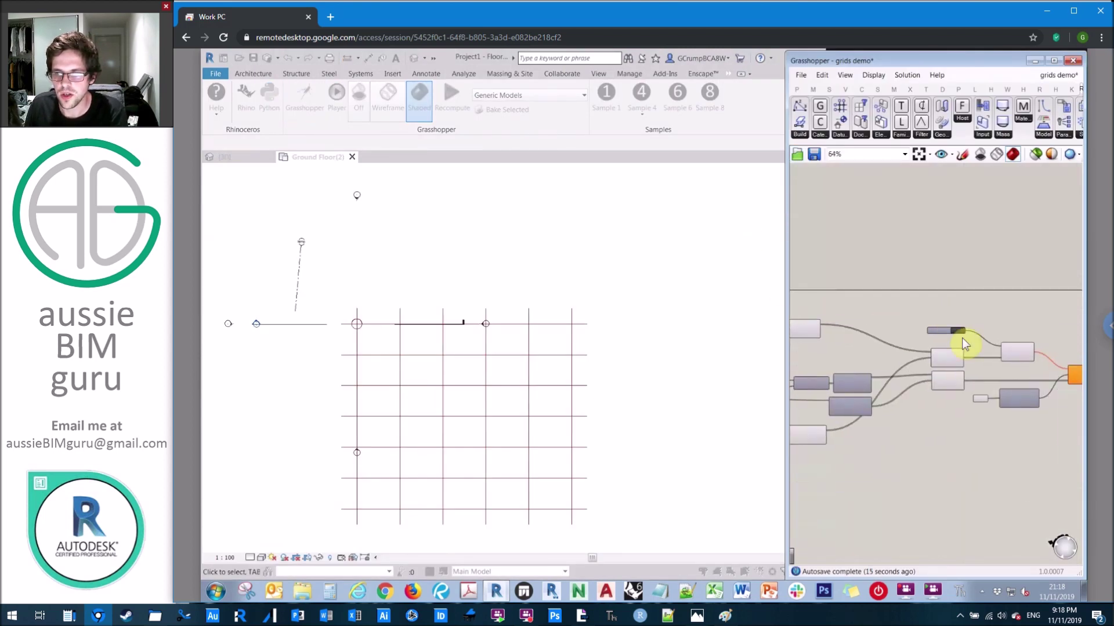
- Check the created grids by temporarily isolating the grid category in the floor plan, and reset the isolation
left_click(415, 378)
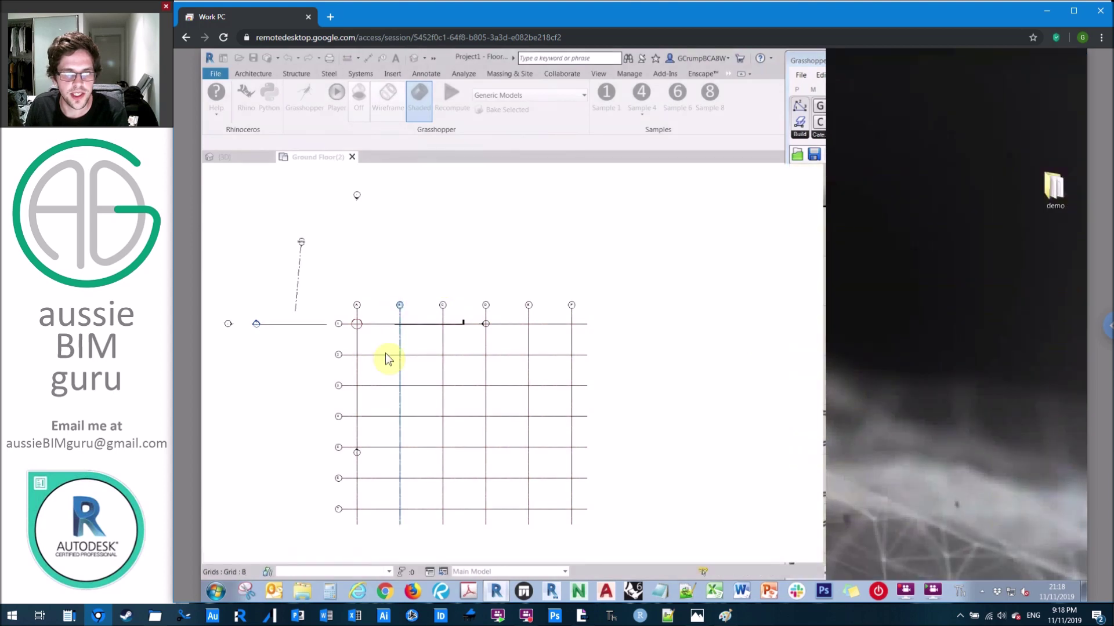
left_click(402, 310)
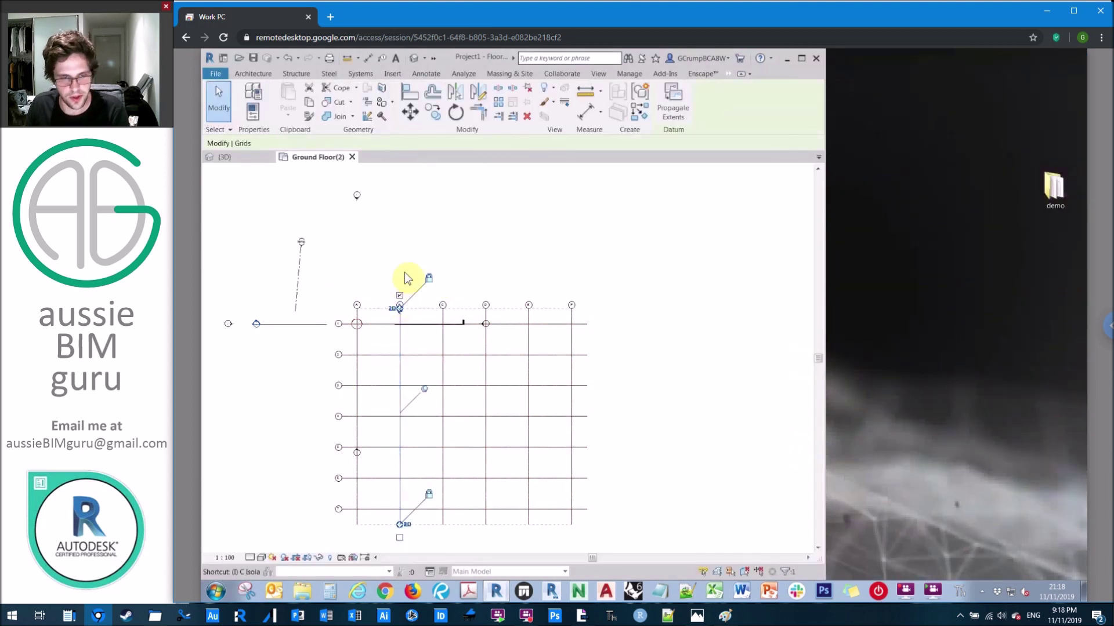
key("i")
key("c")
left_click(513, 215)
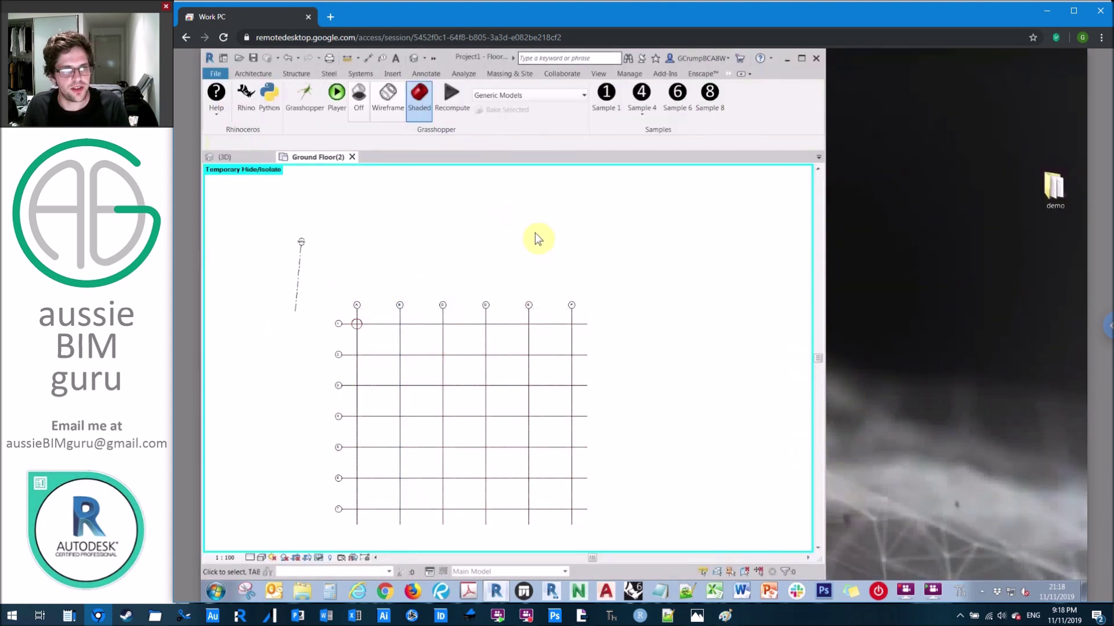
key("h")
key("r")
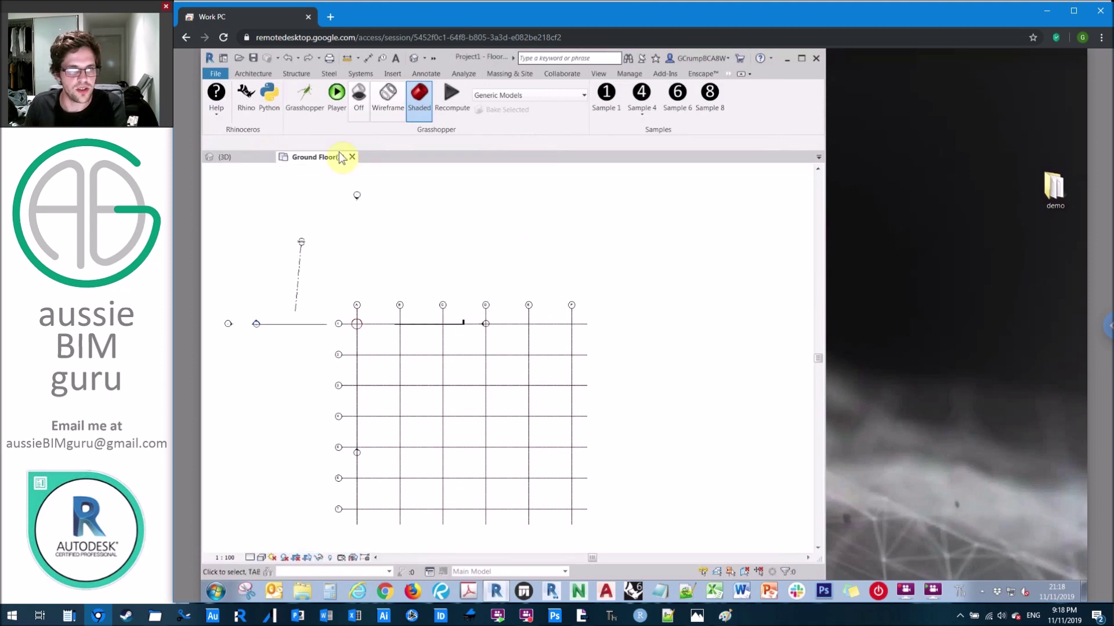
- Return to the Grasshopper sliders and set H Spacing to 7496, V Spacing to 5267, H Count to 7 and V Count to 5
left_click(307, 99)
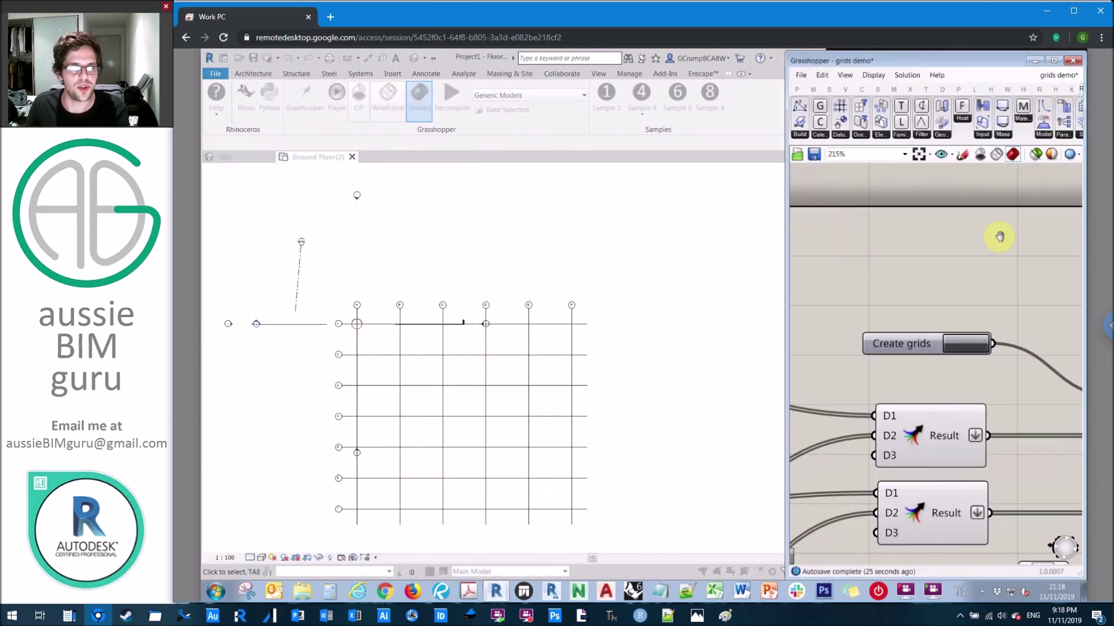
scroll(1007, 238, "down", 6)
right_click_drag(916, 399, 1077, 385)
right_click_drag(936, 320, 1077, 330)
right_click_drag(934, 319, 1041, 325)
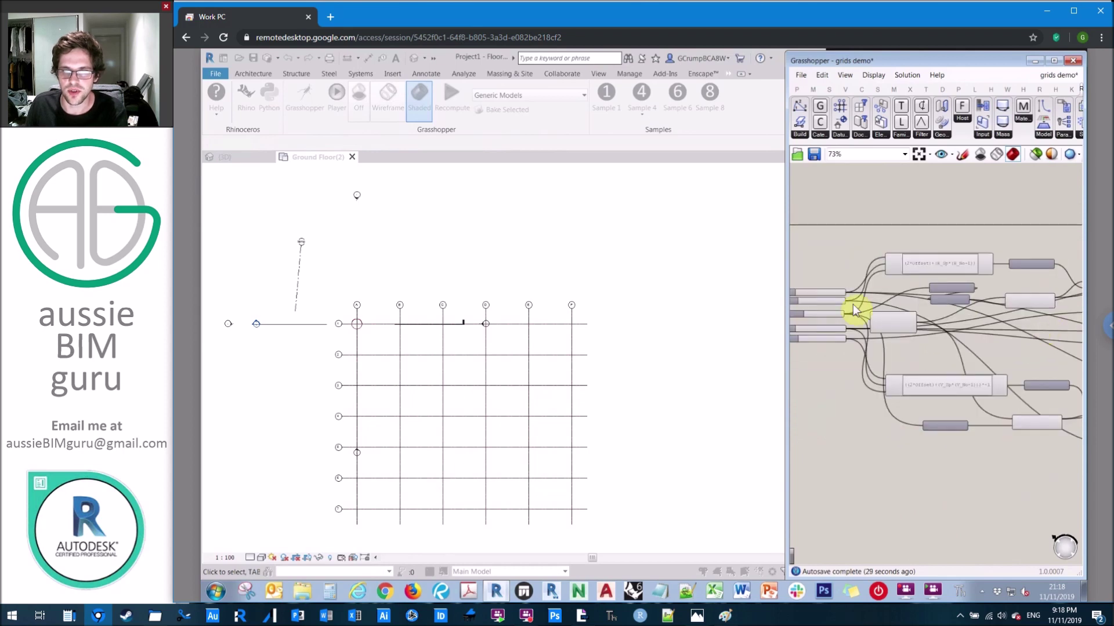
scroll(884, 224, "up", 4)
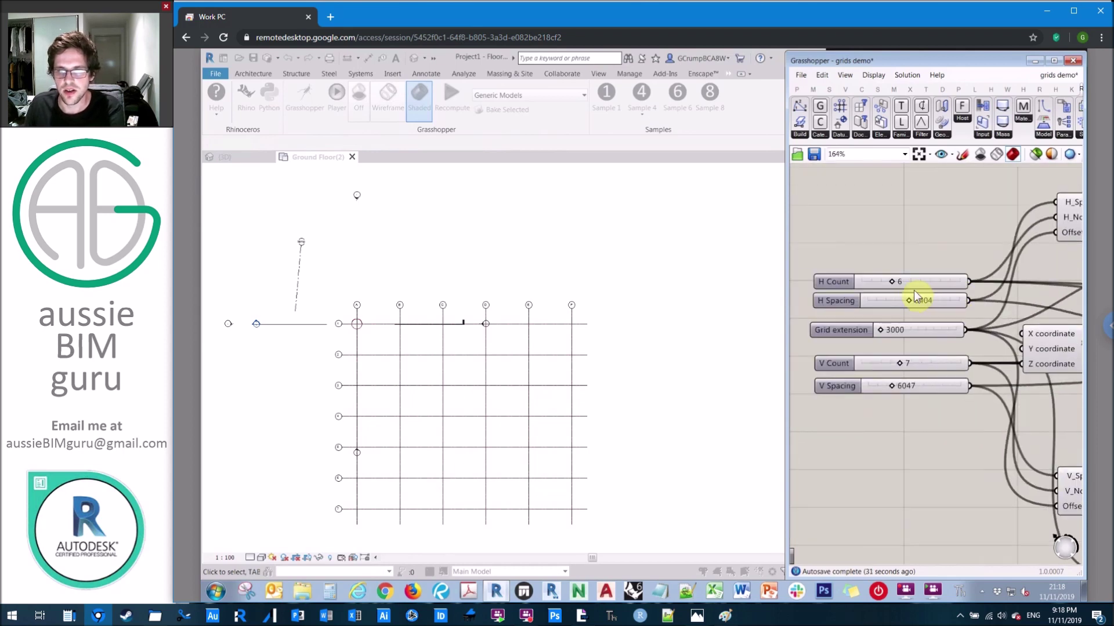
left_click_drag(907, 302, 901, 302)
left_click_drag(892, 386, 887, 388)
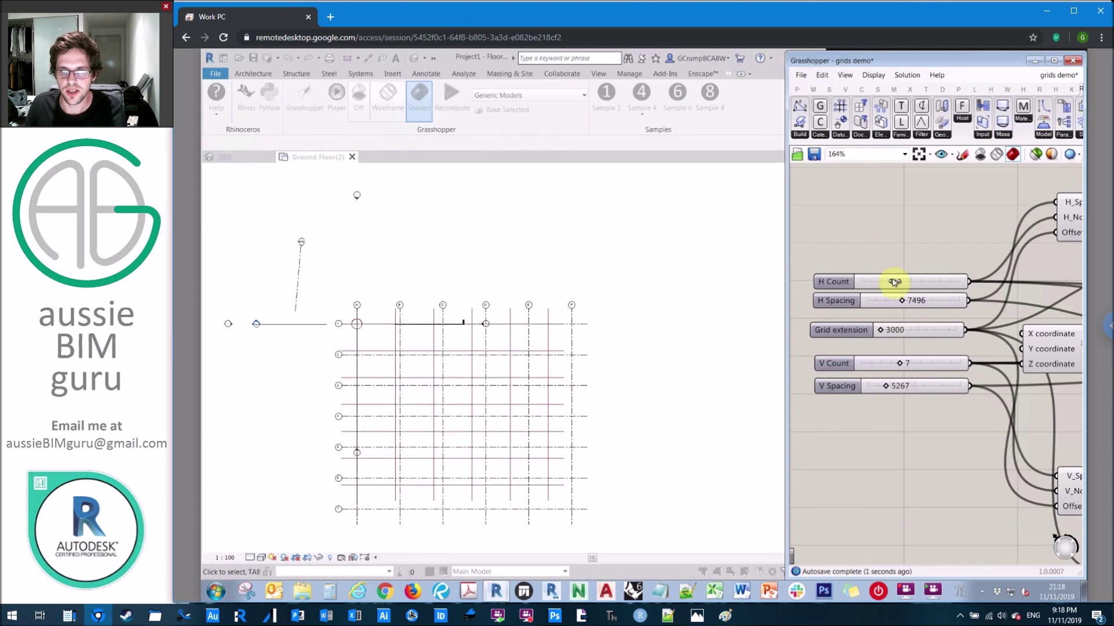
left_click_drag(901, 282, 899, 282)
left_click_drag(903, 365, 886, 364)
- Trigger the Create grids button again to update the Revit grids to the changed layout
scroll(877, 190, "down", 3)
right_click_drag(969, 267, 441, 315)
scroll(1019, 262, "down", 2)
scroll(1021, 267, "down", 1)
right_click_drag(847, 283, 1034, 275)
scroll(879, 248, "up", 3)
scroll(908, 266, "up", 3)
left_click(914, 255)
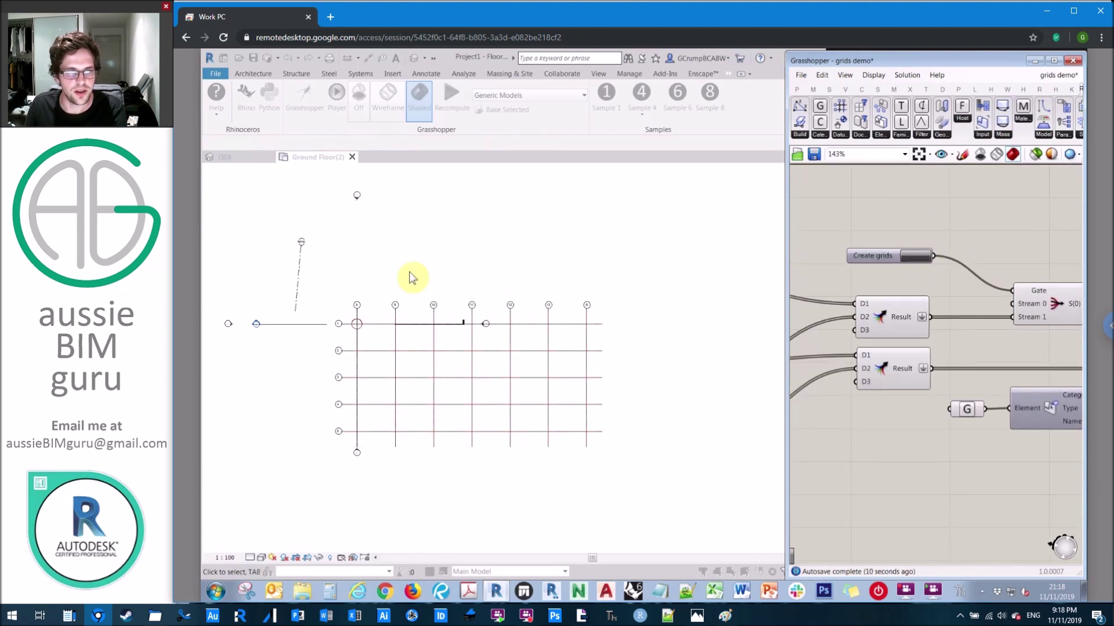
- Examine the names in the bubbles of the updated grids in the Revit floor plan
left_click(393, 306)
scroll(390, 300, "up", 3)
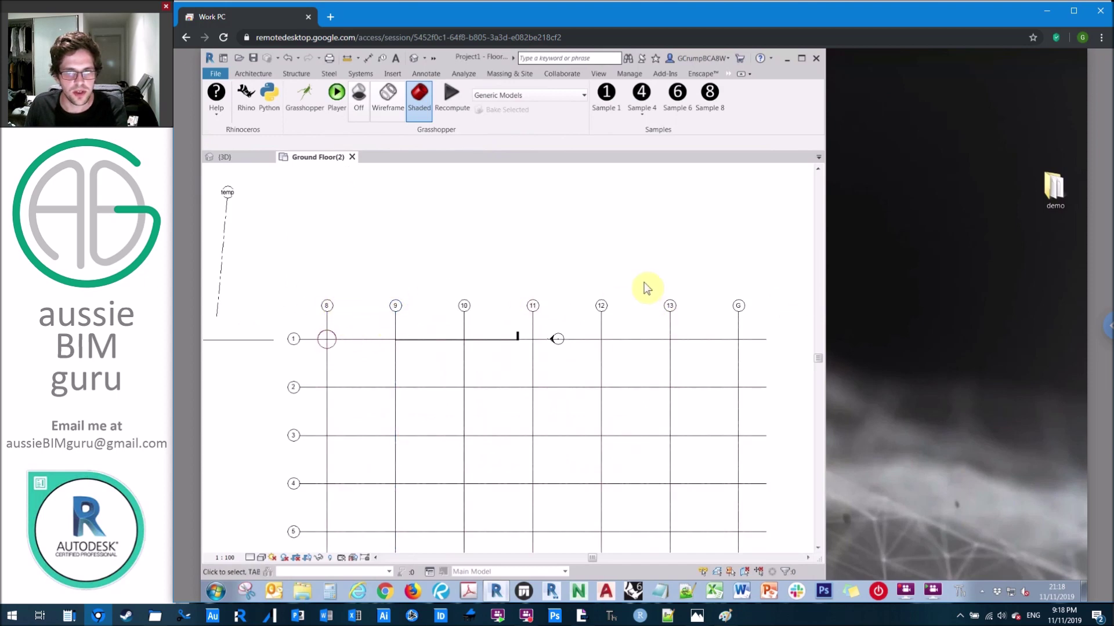
right_click(641, 227)
middle_click_drag(412, 276, 483, 192)
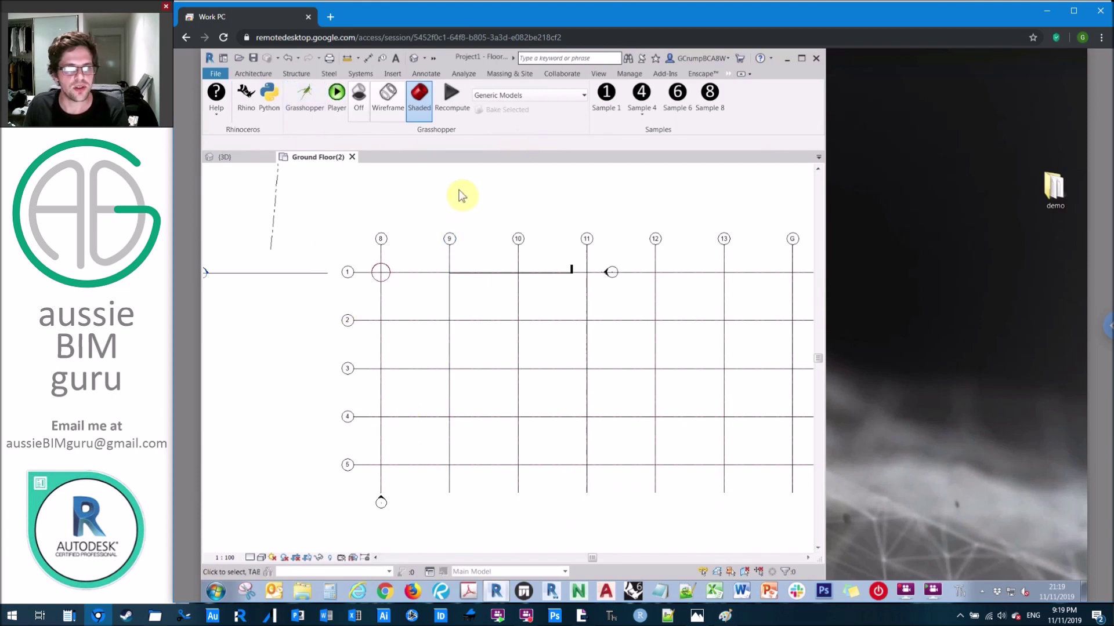
- Undo the last grid update in Revit and check the names of the restored grids
scroll(460, 196, "down", 2)
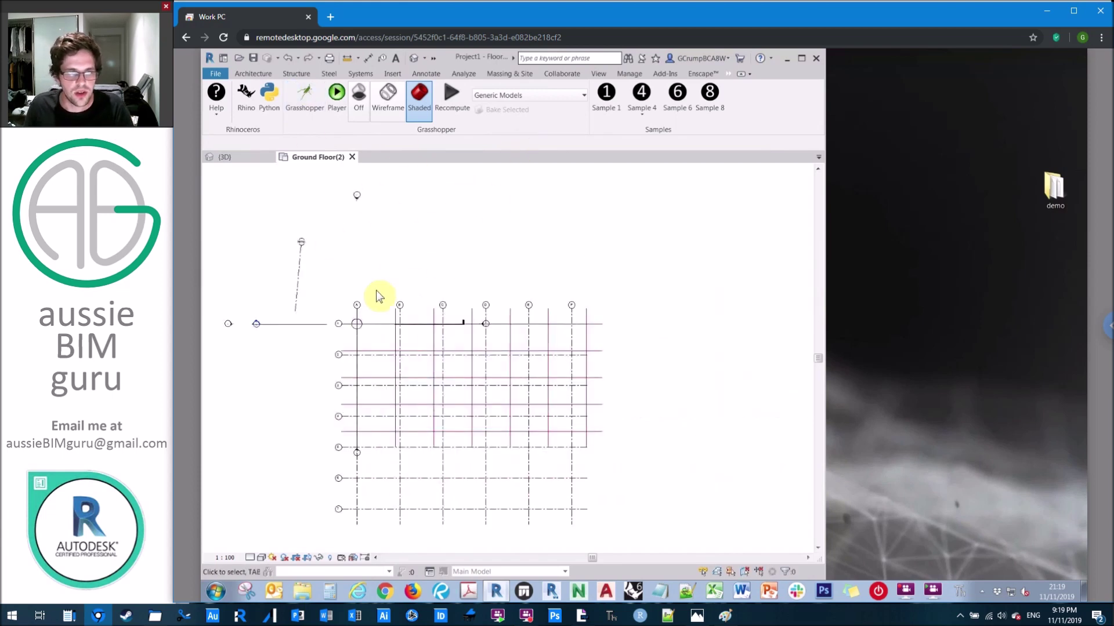
scroll(346, 346, "up", 5)
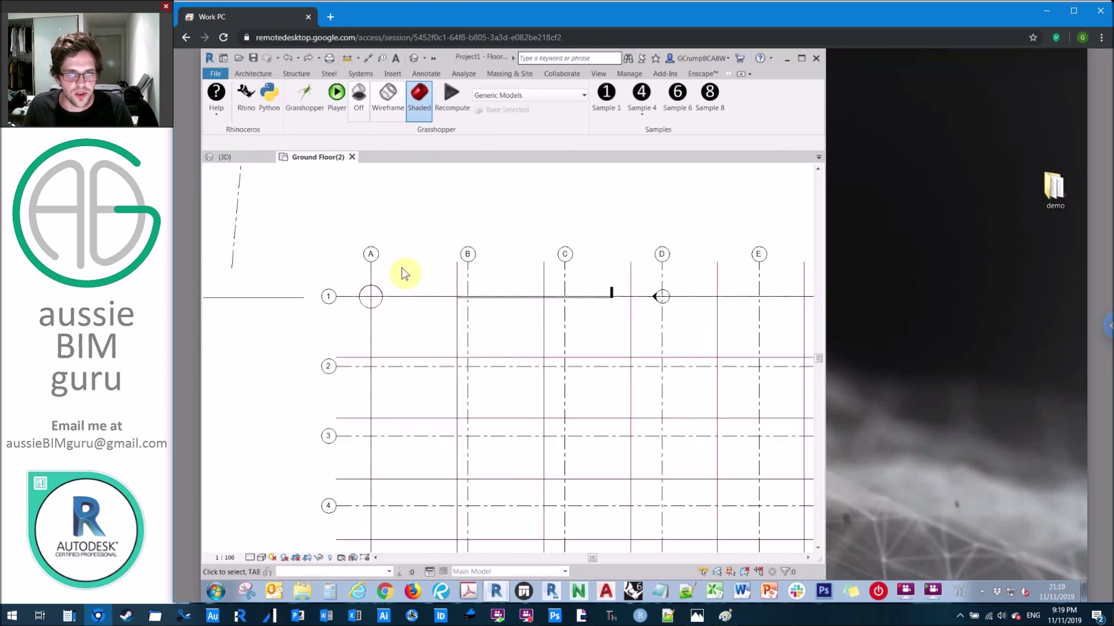
middle_click_drag(505, 246, 529, 350)
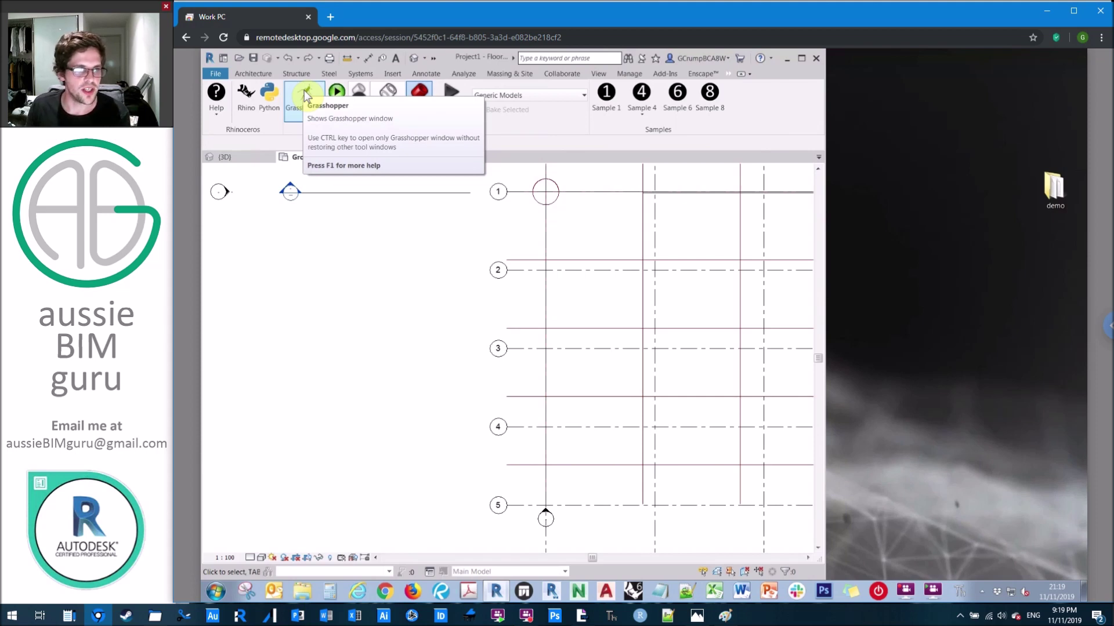
- Bring the Grasshopper definition back up and show the Grid component at the end of it
left_click(305, 89)
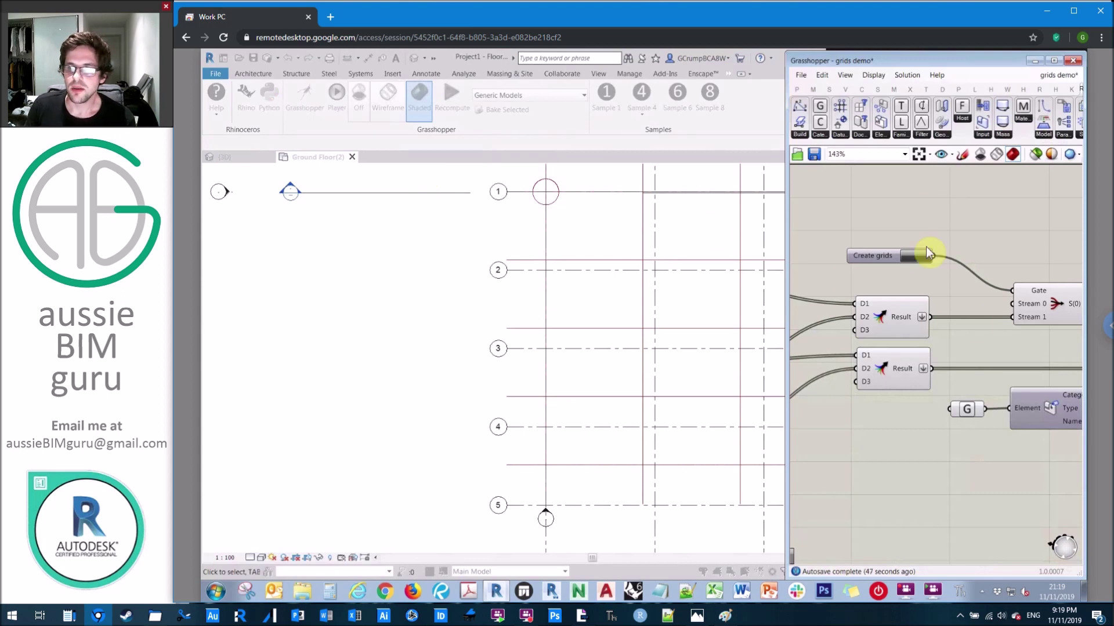
scroll(865, 257, "down", 2)
scroll(864, 257, "down", 2)
right_click_drag(970, 251, 854, 239)
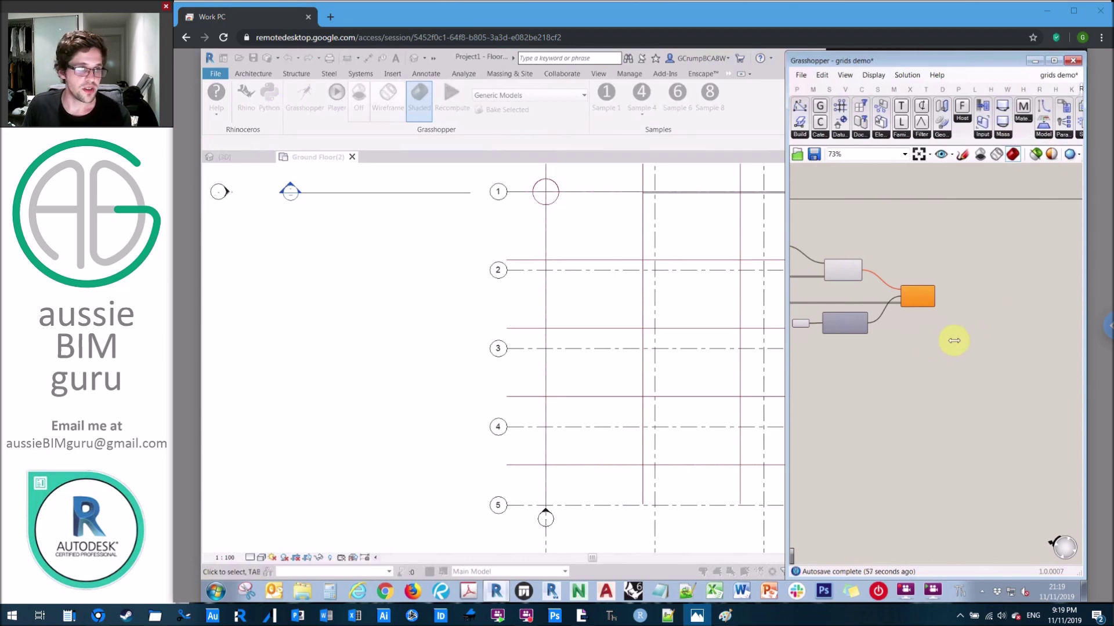
- Isolate the grids category in the Revit floor plan and delete all of the existing lettered and numbered grids
left_click(357, 339)
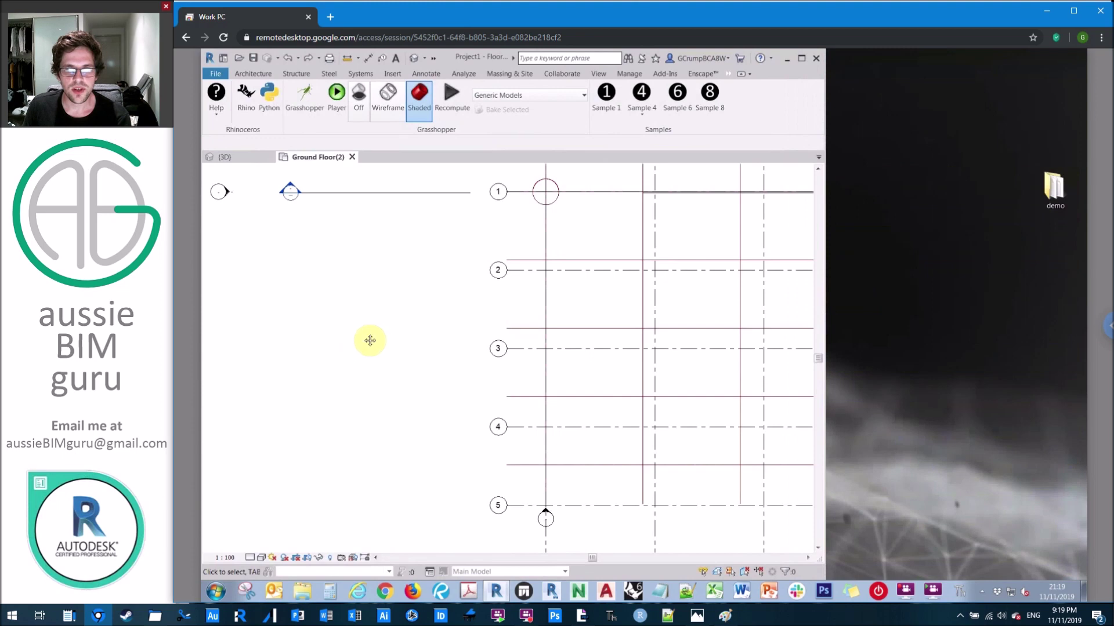
scroll(305, 318, "down", 4)
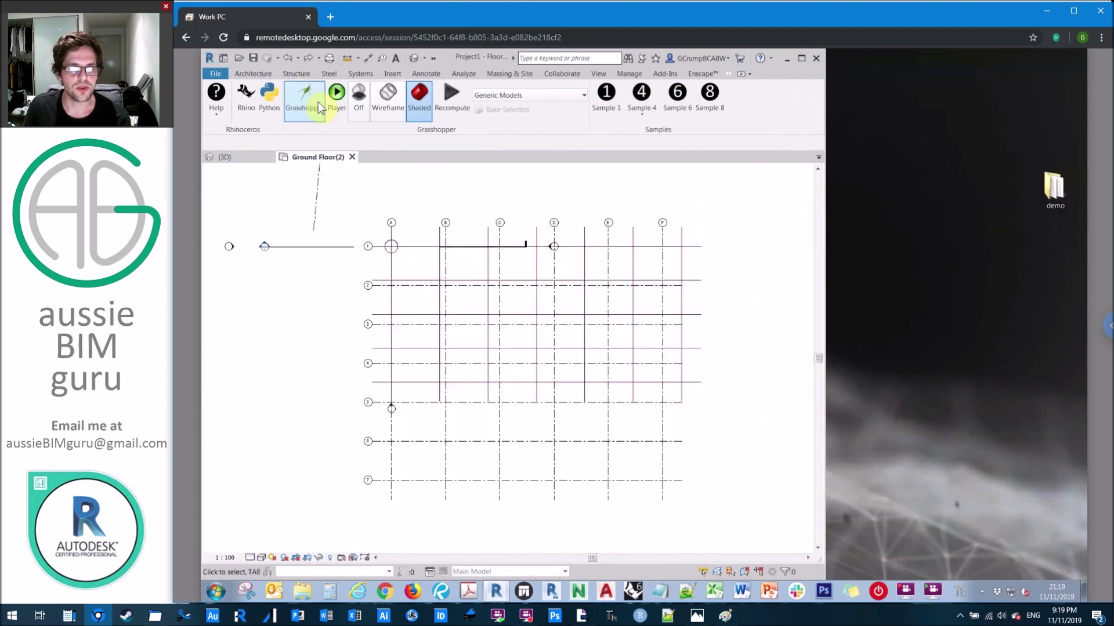
left_click(500, 230)
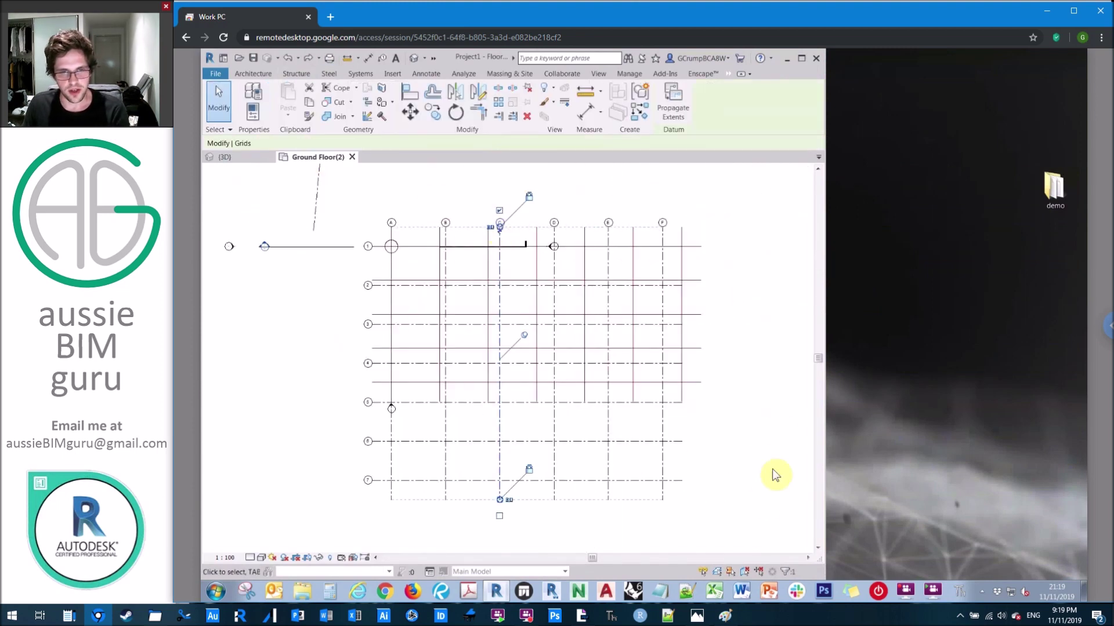
key("i")
key("c")
left_click_drag(747, 503, 348, 188)
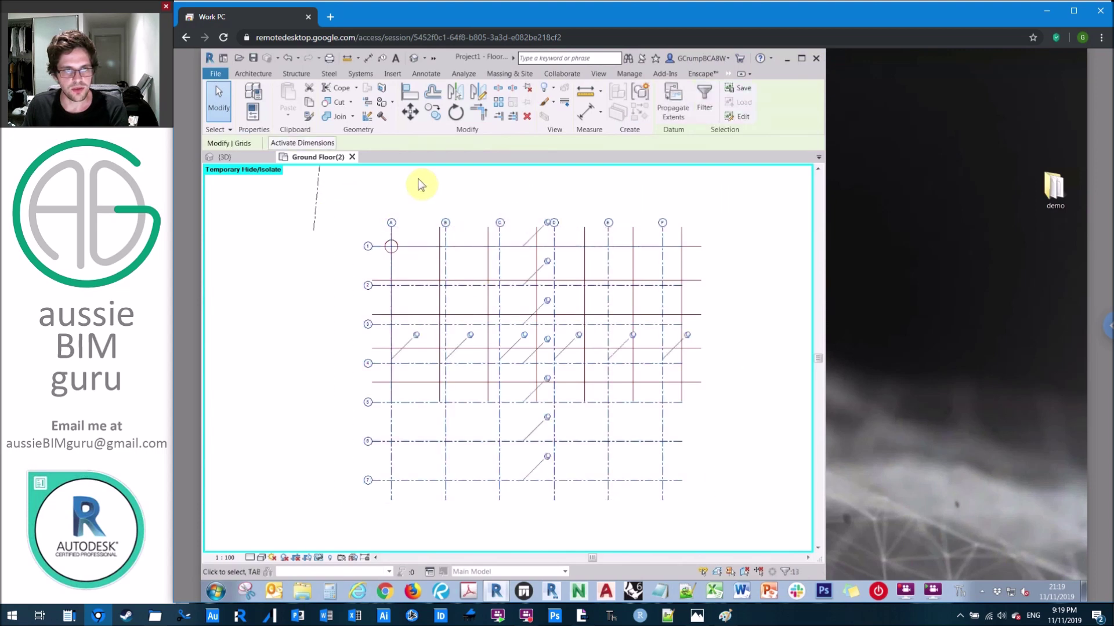
key("Delete")
left_click(527, 87)
key("Delete")
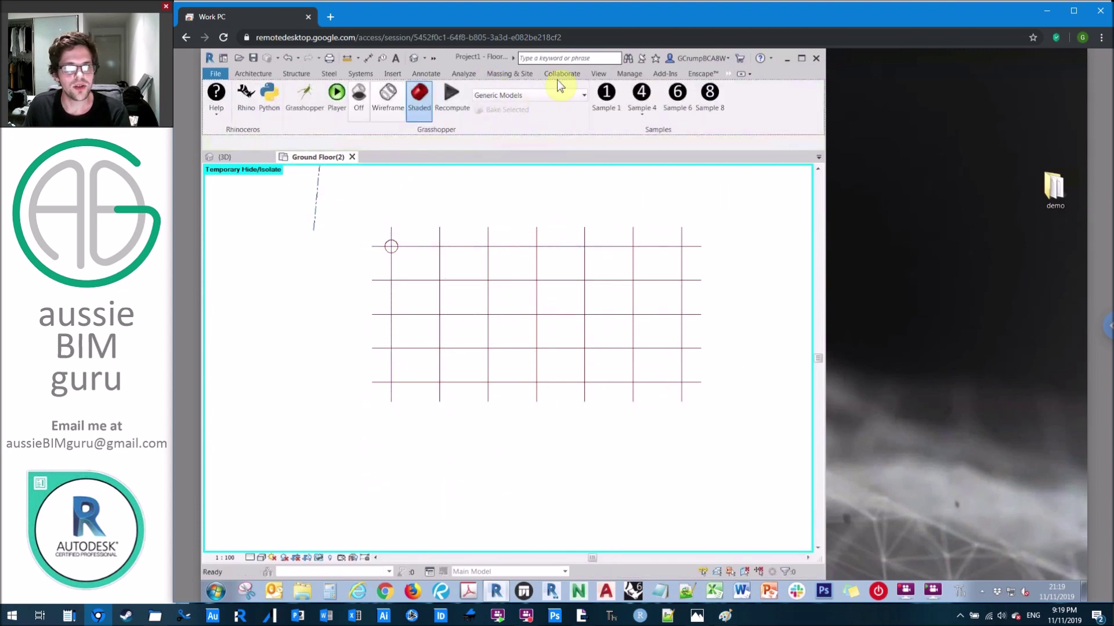
- Bring the Grasshopper definition back up and trigger the Create grids button to generate fresh Revit grids
left_click(309, 102)
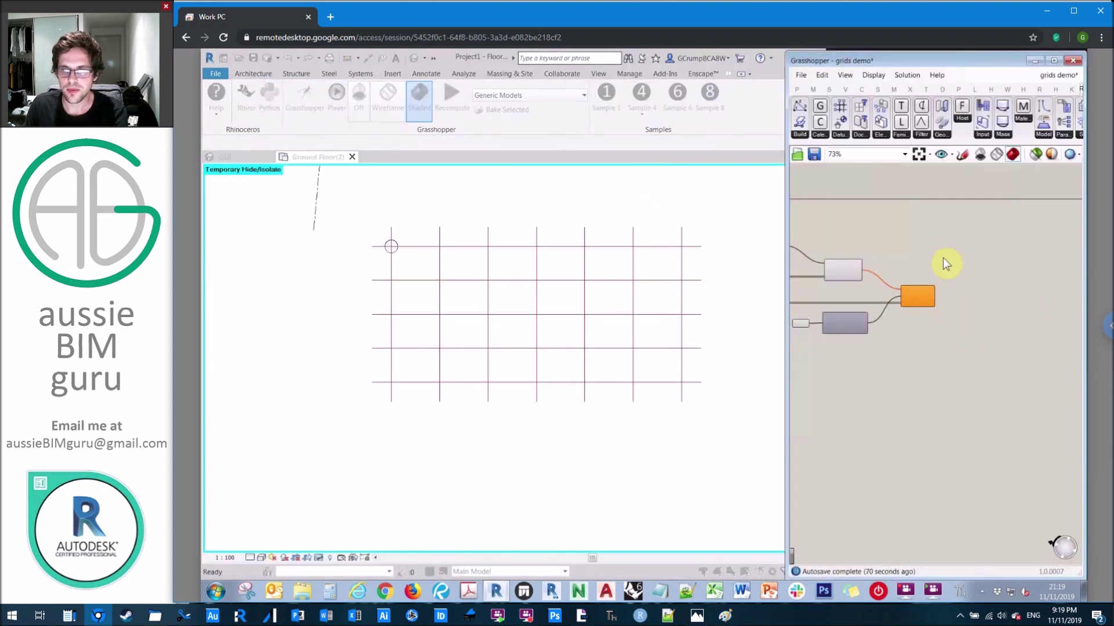
scroll(841, 267, "up", 4)
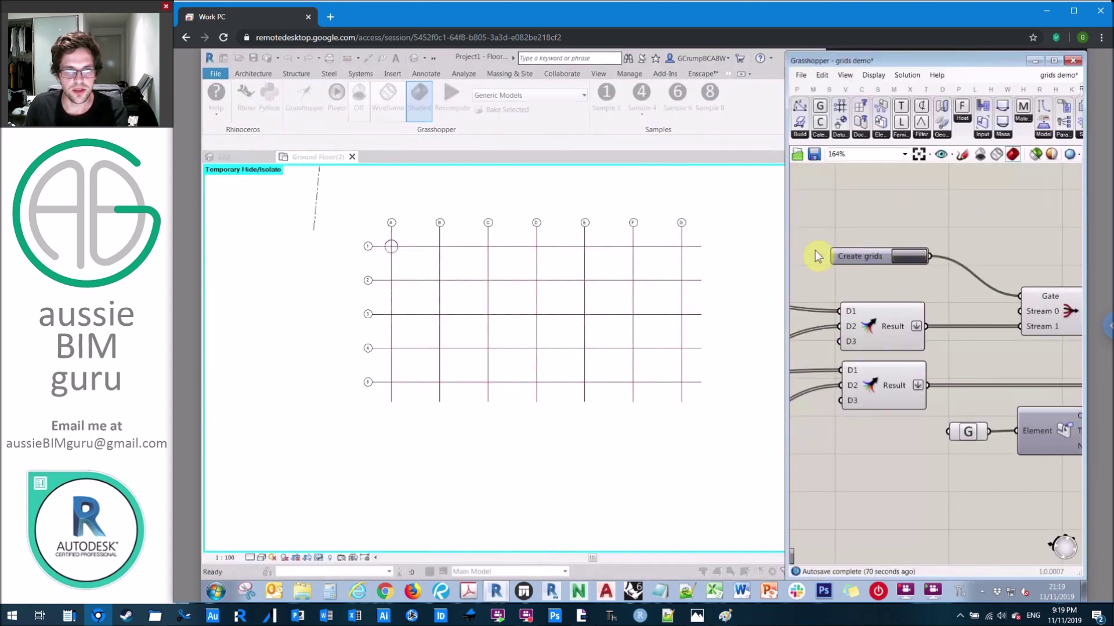
right_click_drag(868, 193, 904, 493)
scroll(877, 255, "down", 1)
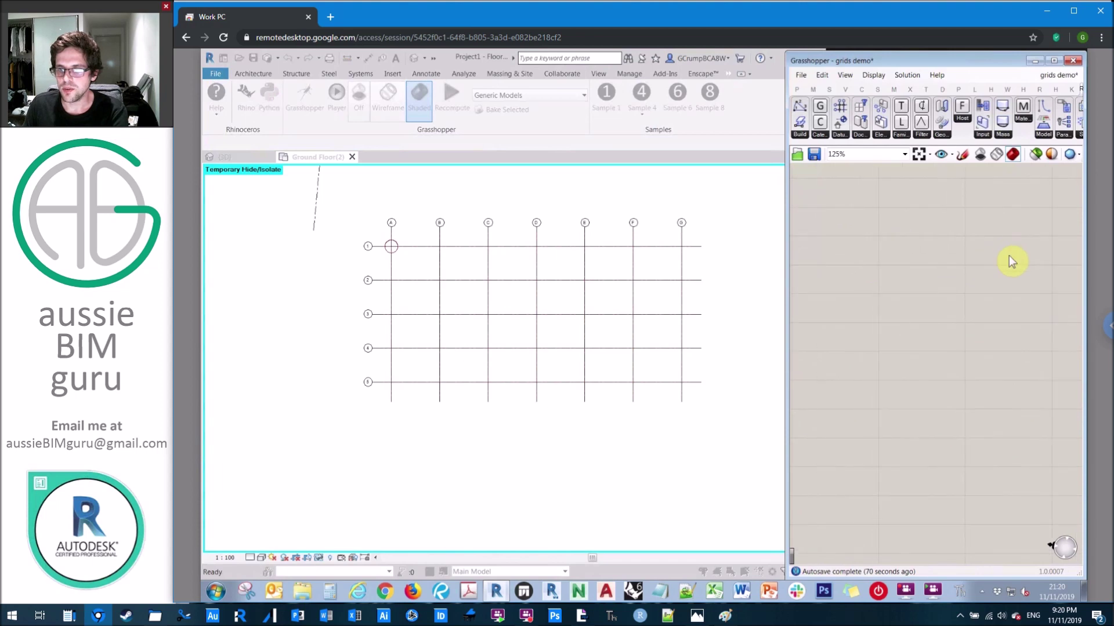
- Widen the Grasshopper window and add a Merge component below the Grid component
left_click_drag(792, 268, 554, 269)
right_click_drag(859, 380, 949, 372)
right_click_drag(752, 388, 947, 375)
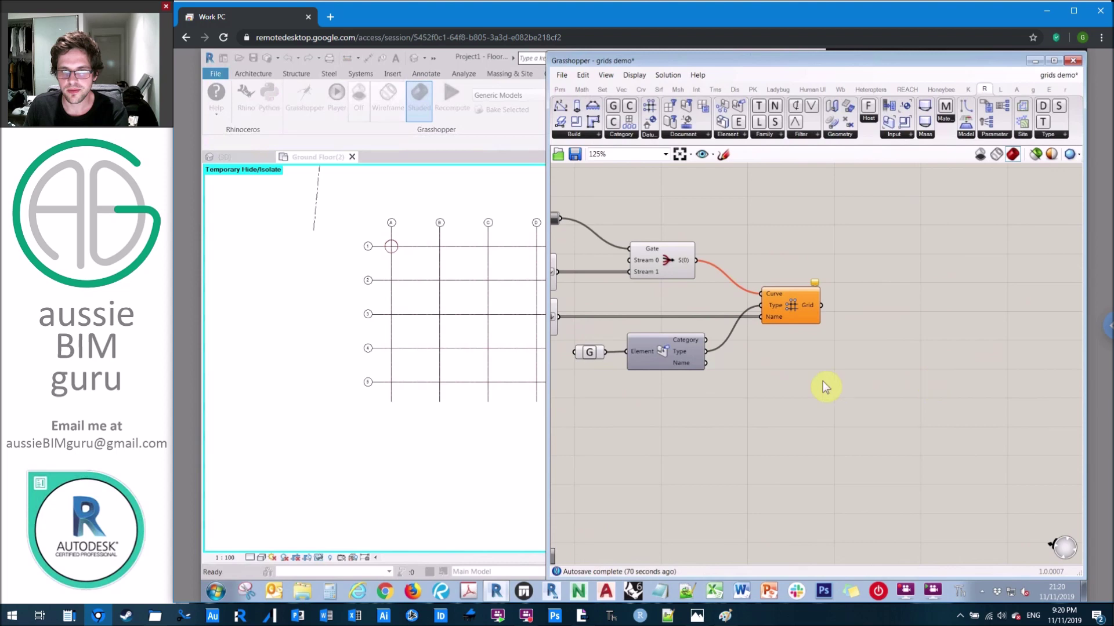
double_click(745, 397)
type("merge")
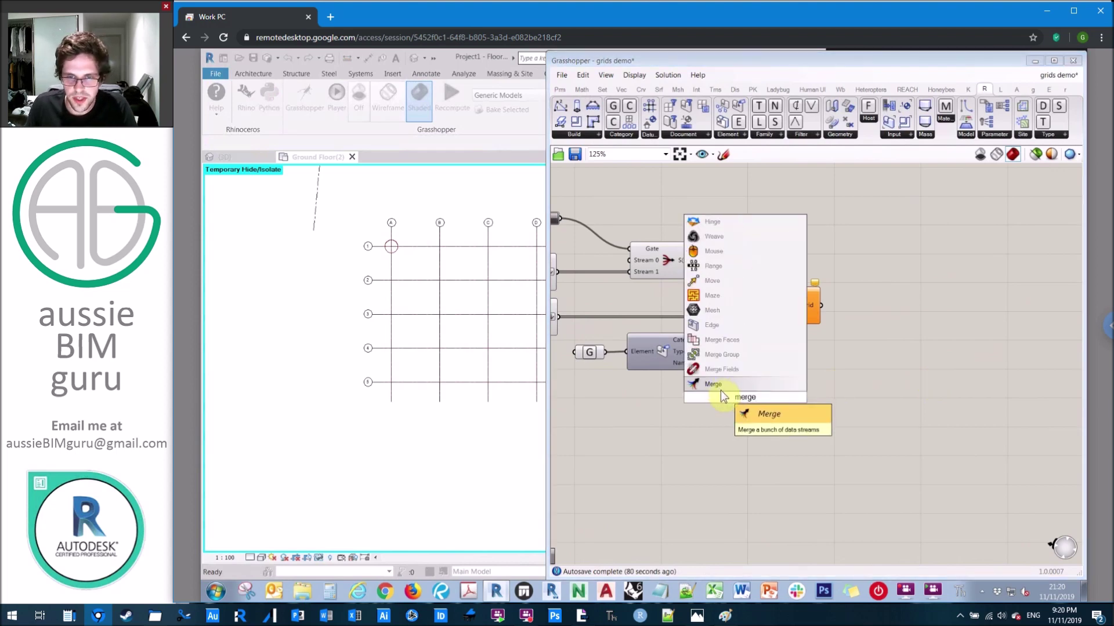
key("Return")
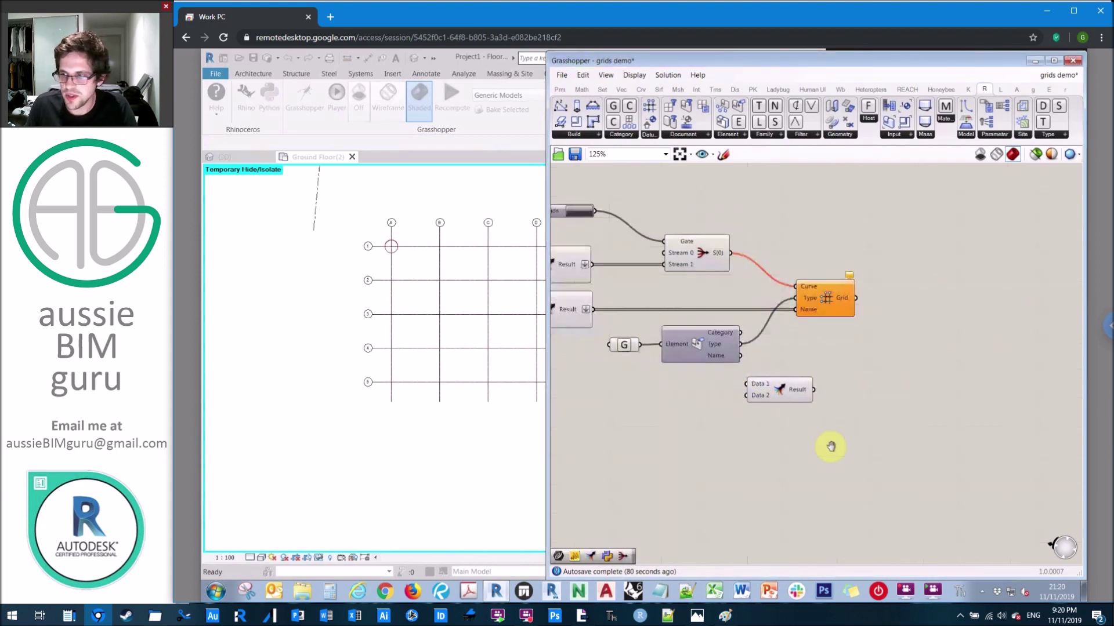
- Connect the Geometry outputs of both linear arrays to the first two inputs of the new Merge component
scroll(831, 442, "up", 3)
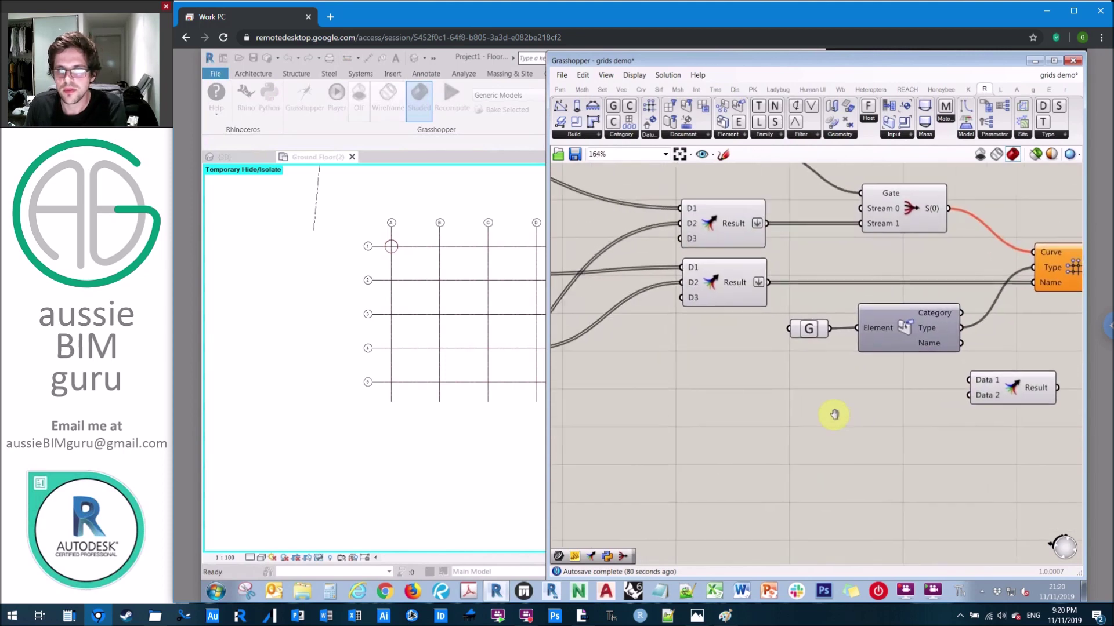
scroll(895, 401, "down", 3)
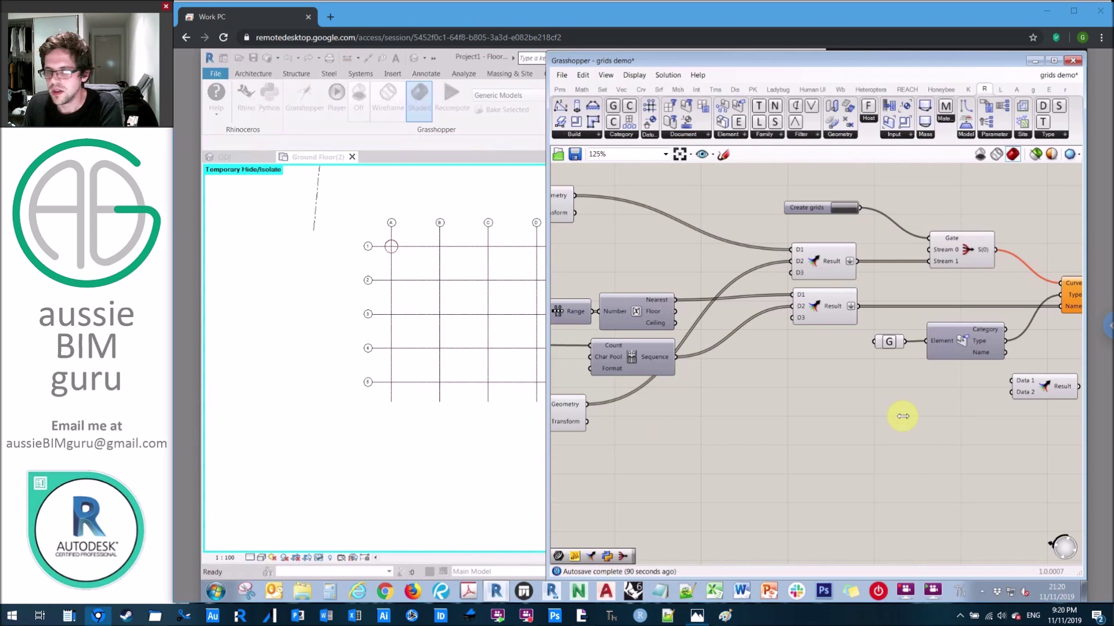
scroll(903, 416, "down", 3)
right_click_drag(885, 432, 875, 413)
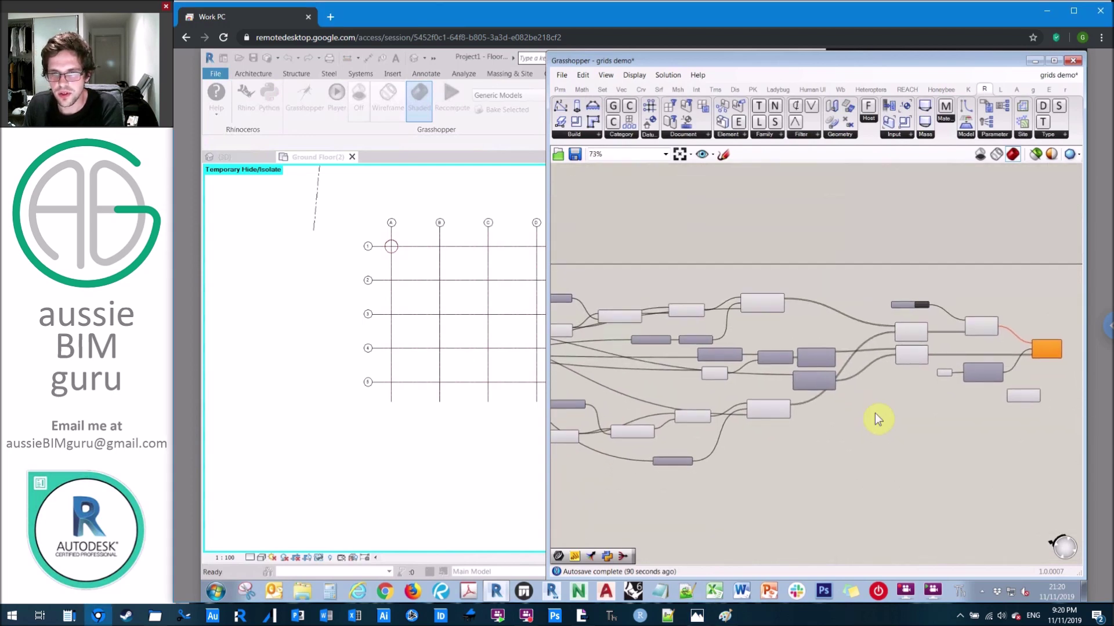
scroll(875, 413, "up", 3)
left_click_drag(981, 416, 1048, 387)
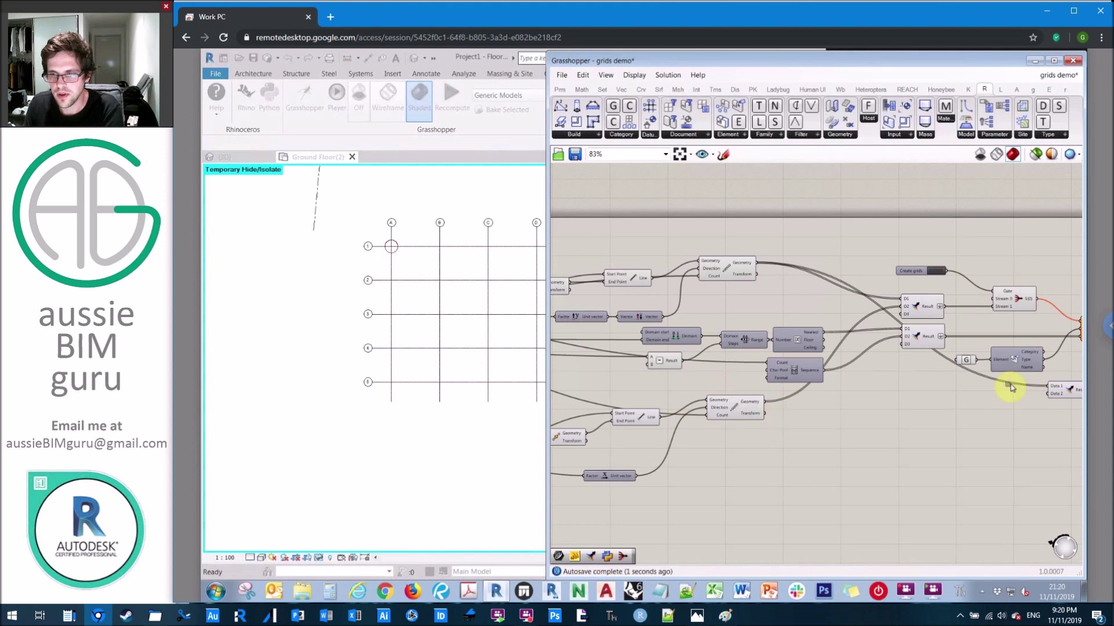
left_click_drag(1048, 394, 772, 405)
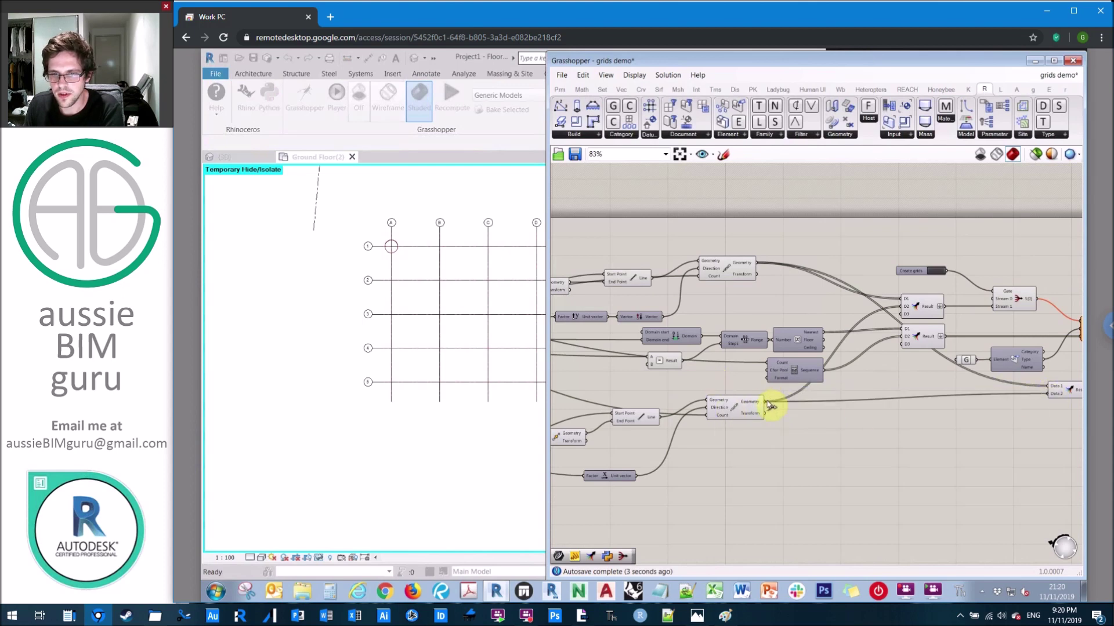
- Flatten the Result output of the new Merge component
right_click_drag(1074, 412, 857, 409)
left_click(867, 393)
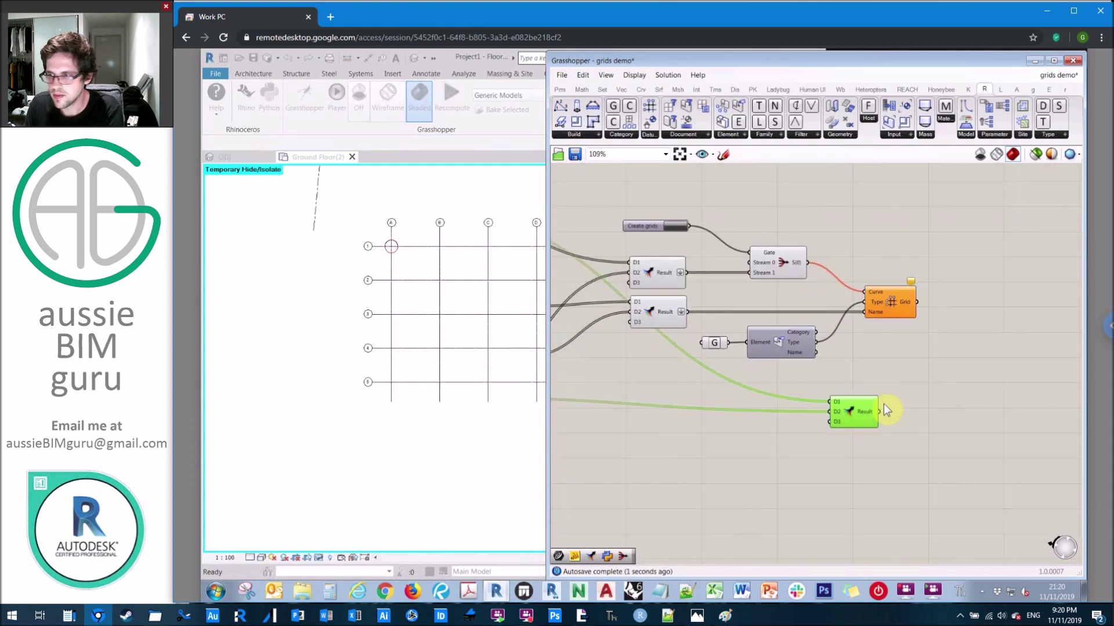
scroll(884, 402, "up", 4)
right_click(856, 417)
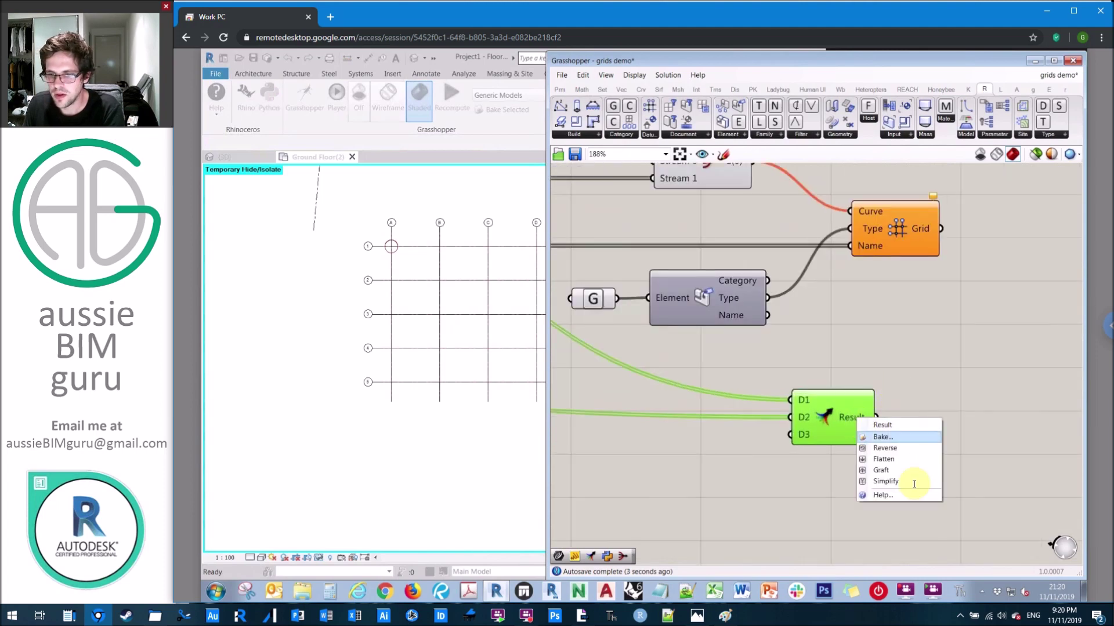
left_click(896, 459)
right_click_drag(940, 391, 836, 384)
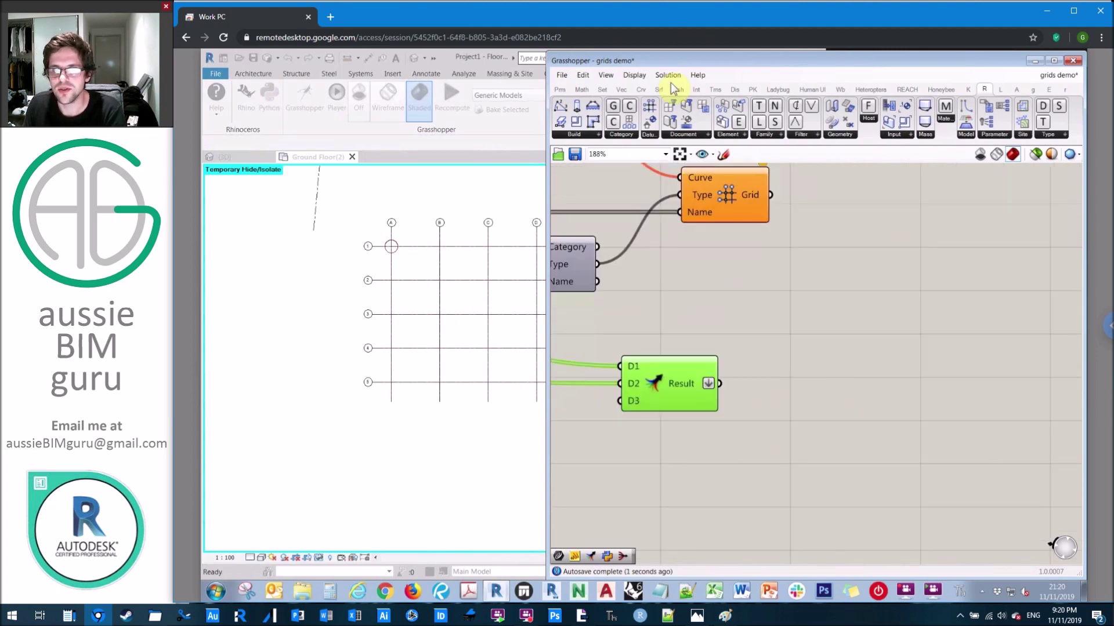
- Add a Multiple Curves intersection component and connect the flattened Merge result to its Curves input
left_click(695, 89)
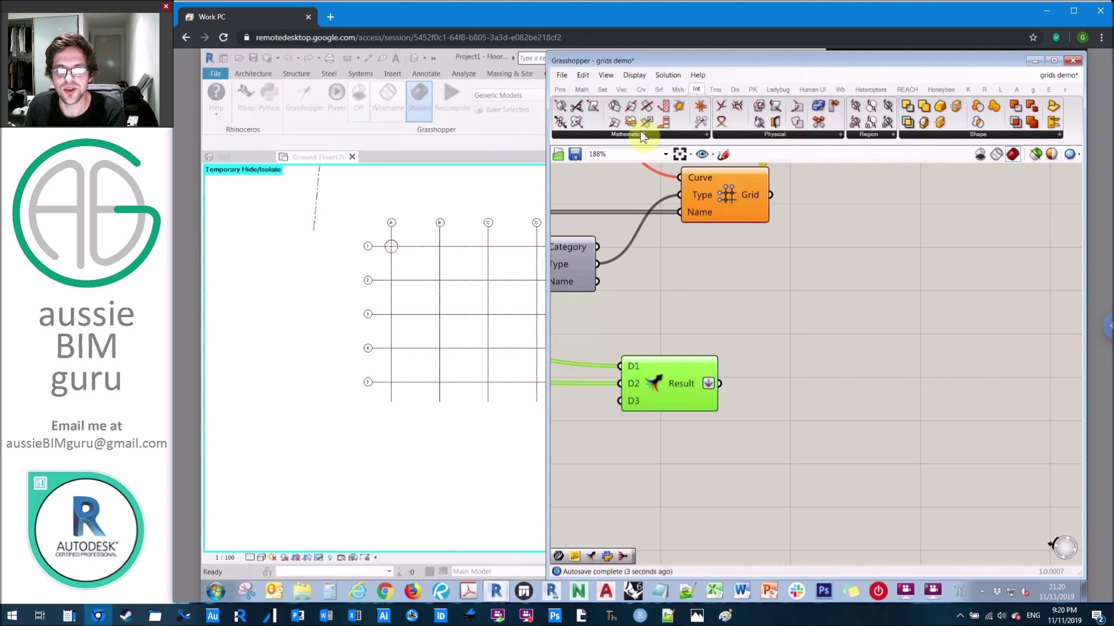
left_click(641, 134)
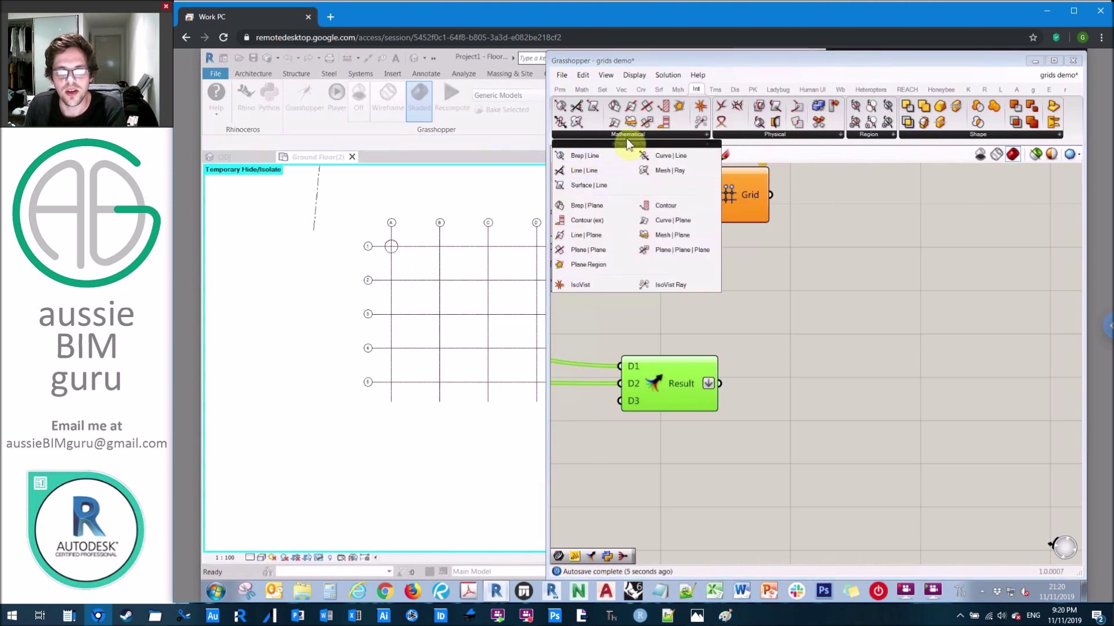
left_click(778, 135)
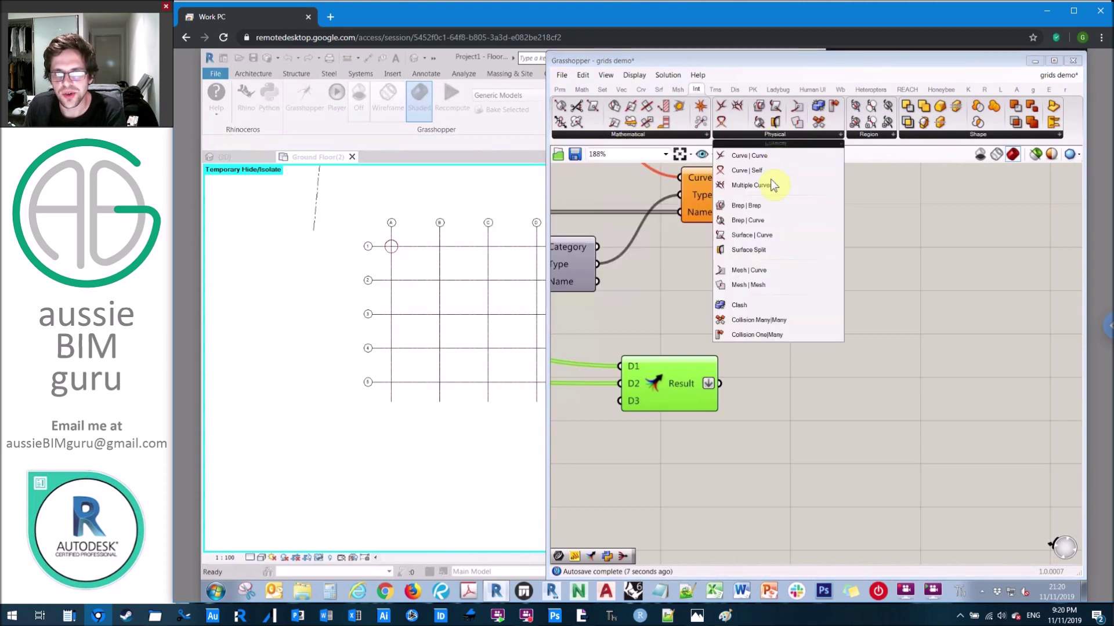
left_click_drag(768, 187, 912, 419)
left_click_drag(721, 383, 806, 370)
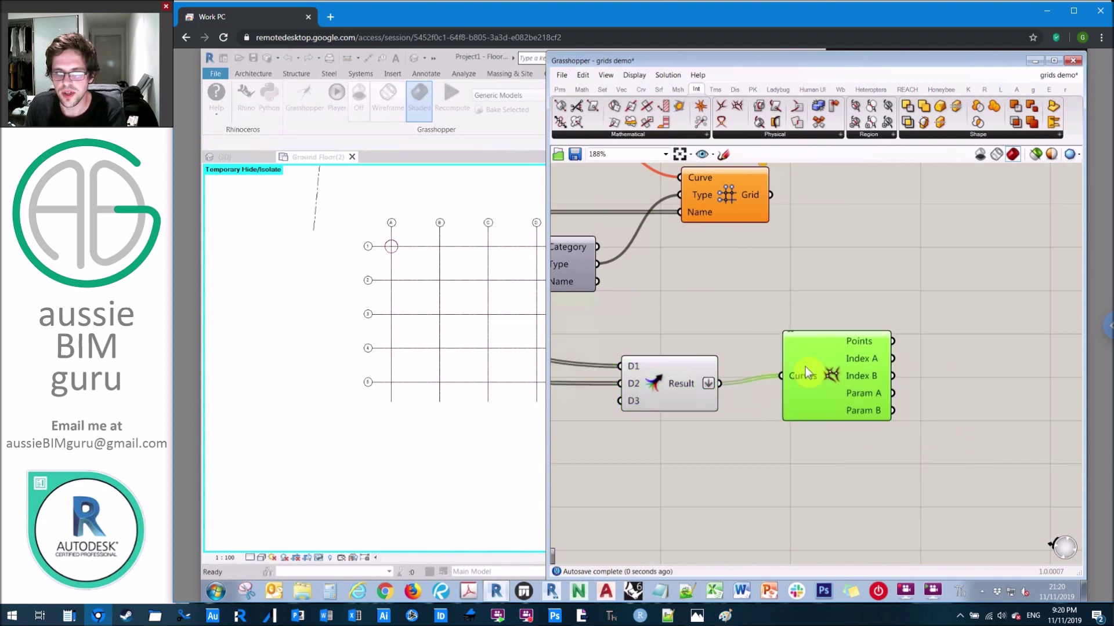
left_click(900, 294)
right_click_drag(899, 293, 778, 293)
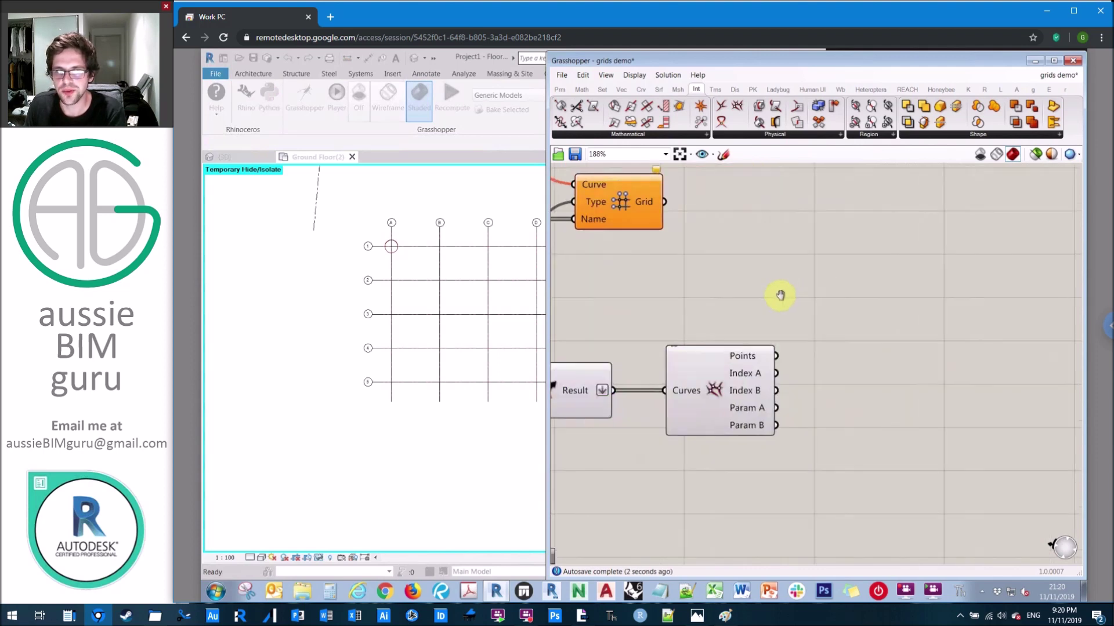
- Add a Circle CNR component and connect the intersection Points output to its Center input
double_click(836, 313)
type("circle")
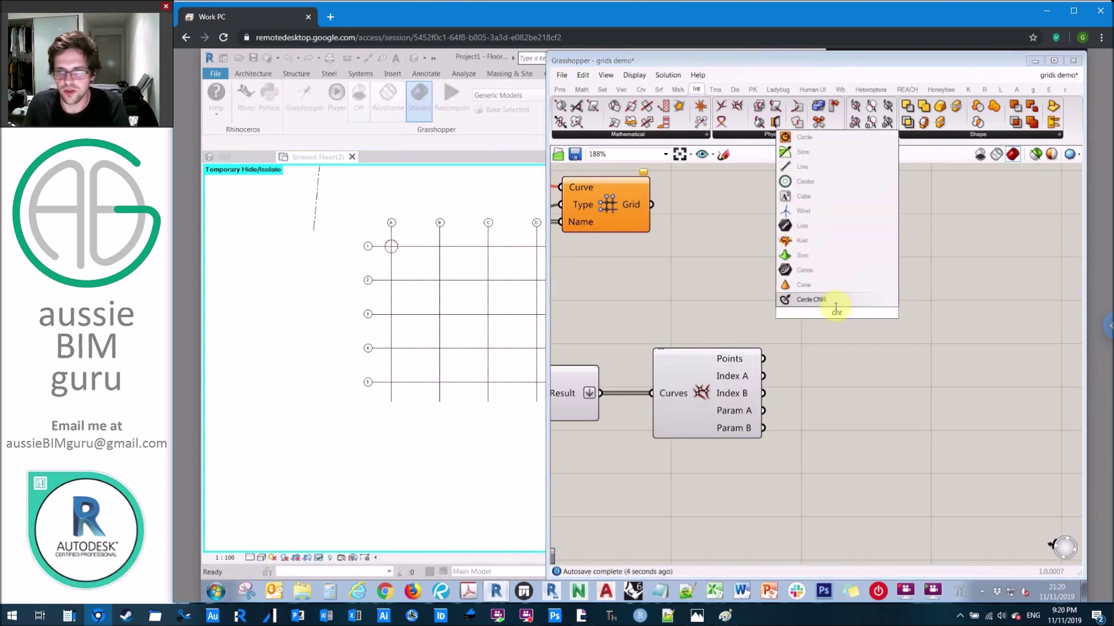
left_click(833, 302)
left_click_drag(838, 314, 891, 360)
left_click_drag(764, 358, 908, 375)
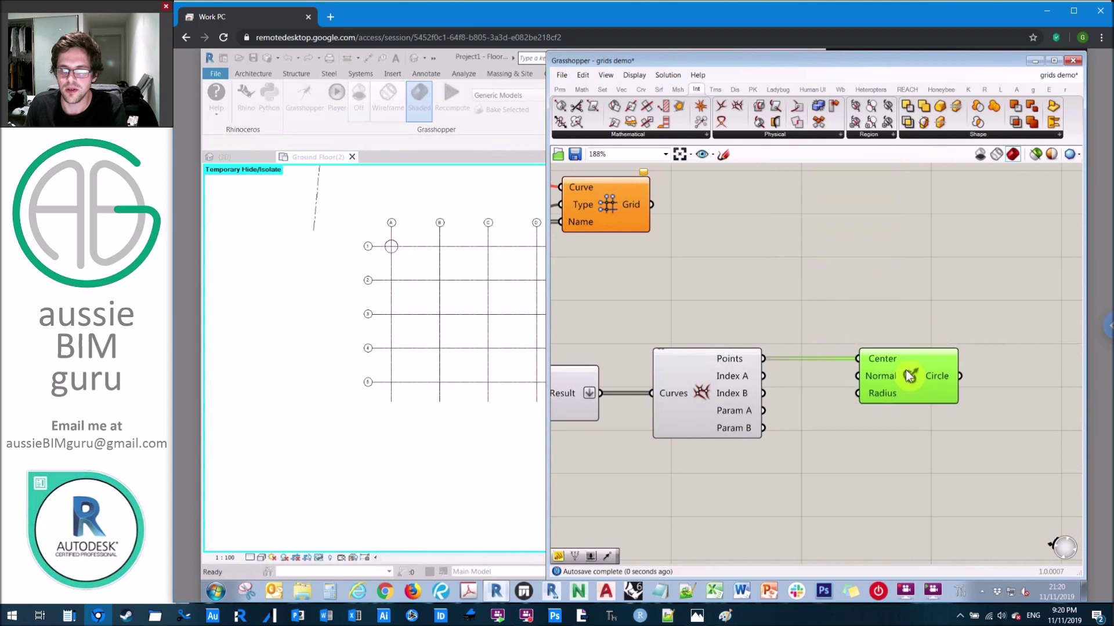
double_click(782, 292)
type("/1000")
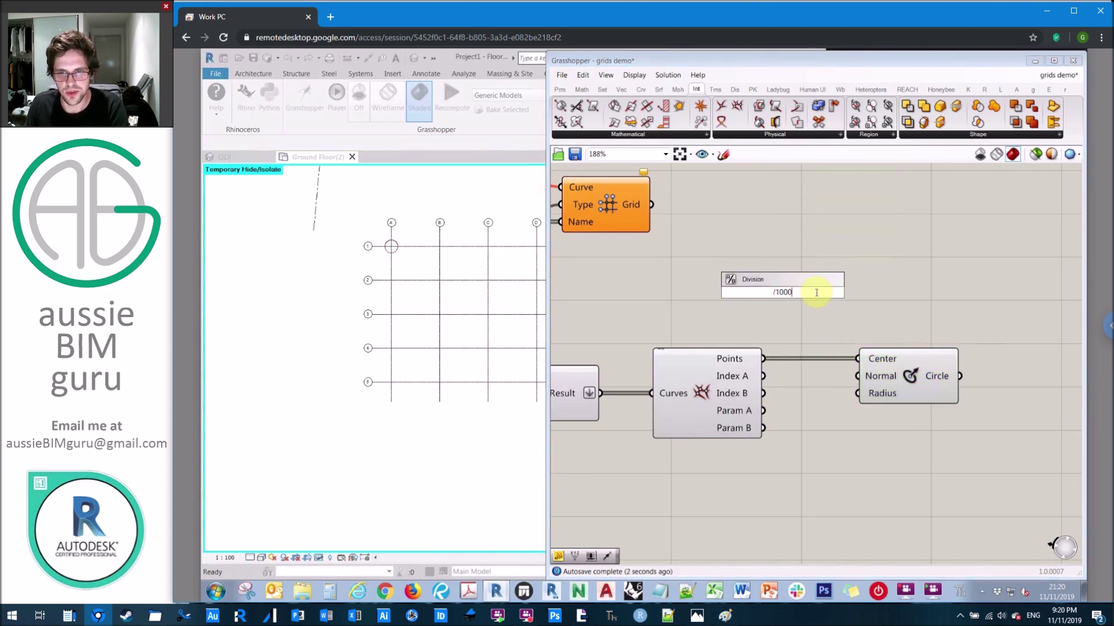
key("Return")
left_click_drag(823, 292, 858, 292)
key("ctrl+z")
- Add a panel containing 1000 and connect it to the Radius input of the Circle CNR component
double_click(769, 263)
type("//1000")
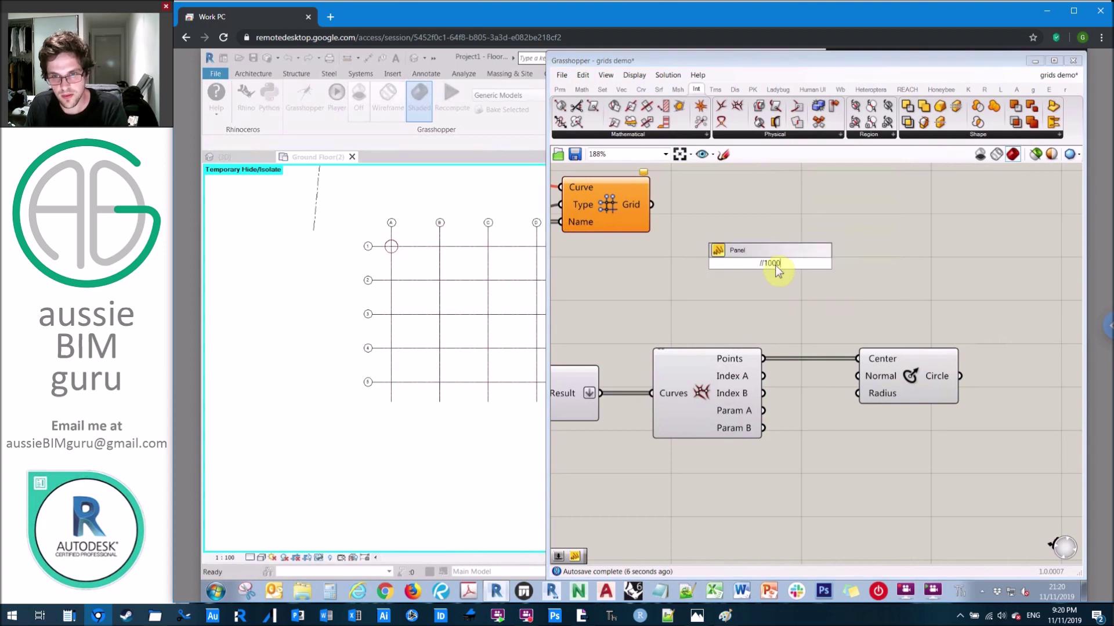
type("//1000")
key("Return")
left_click_drag(793, 263, 861, 397)
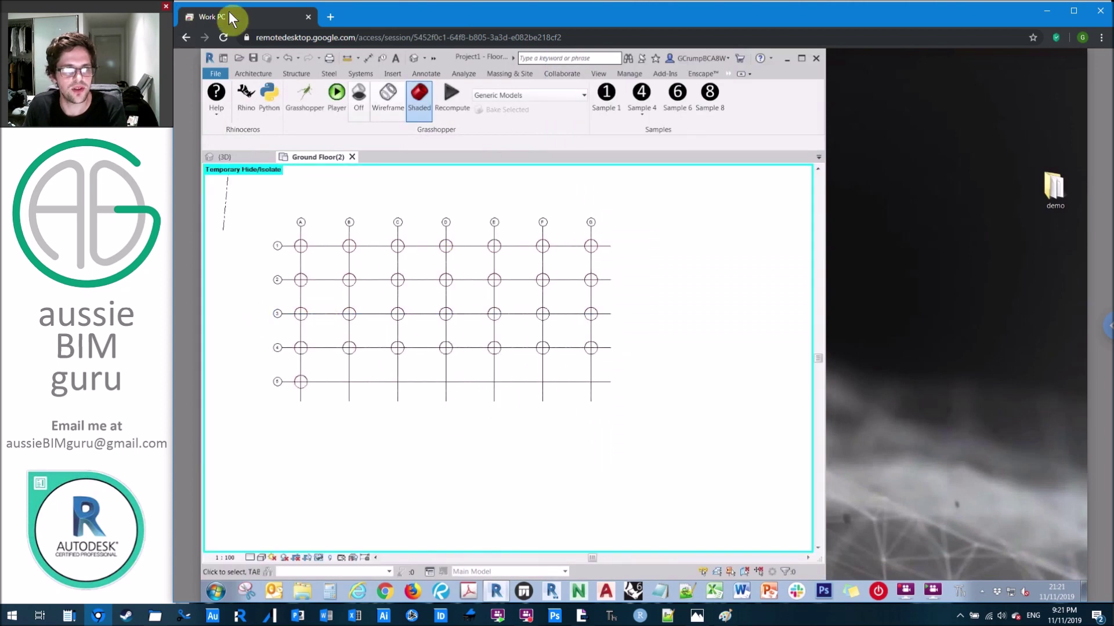
- Return to the Grasshopper definition and delete the Circle CNR component together with its radius panel
left_click(303, 97)
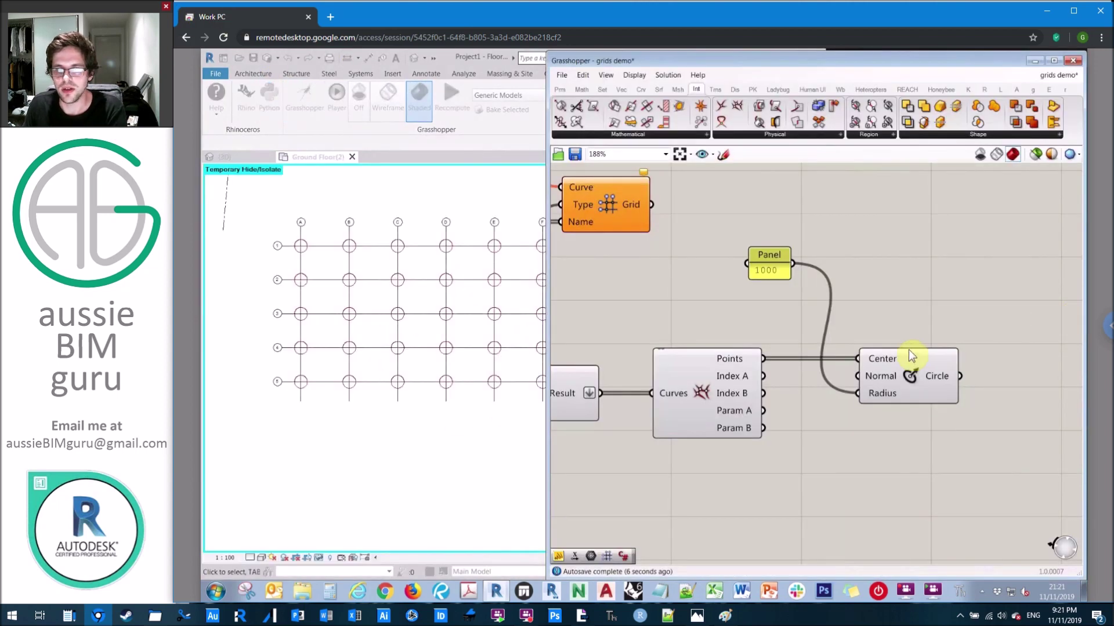
left_click_drag(982, 418, 712, 225)
key("Delete")
key("Delete")
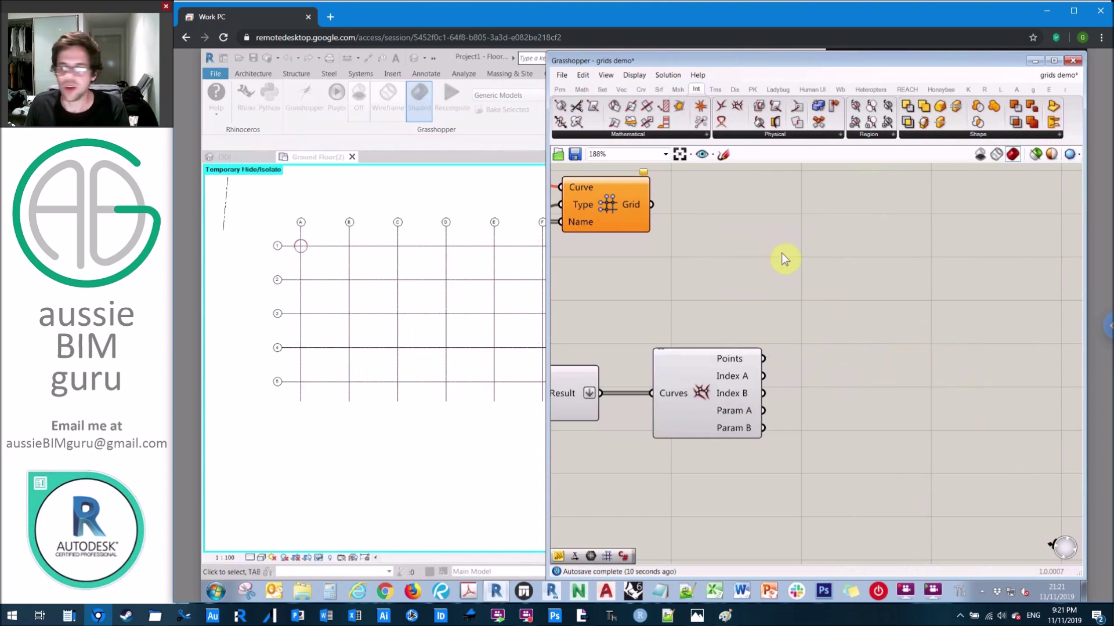
key("alt+Tab")
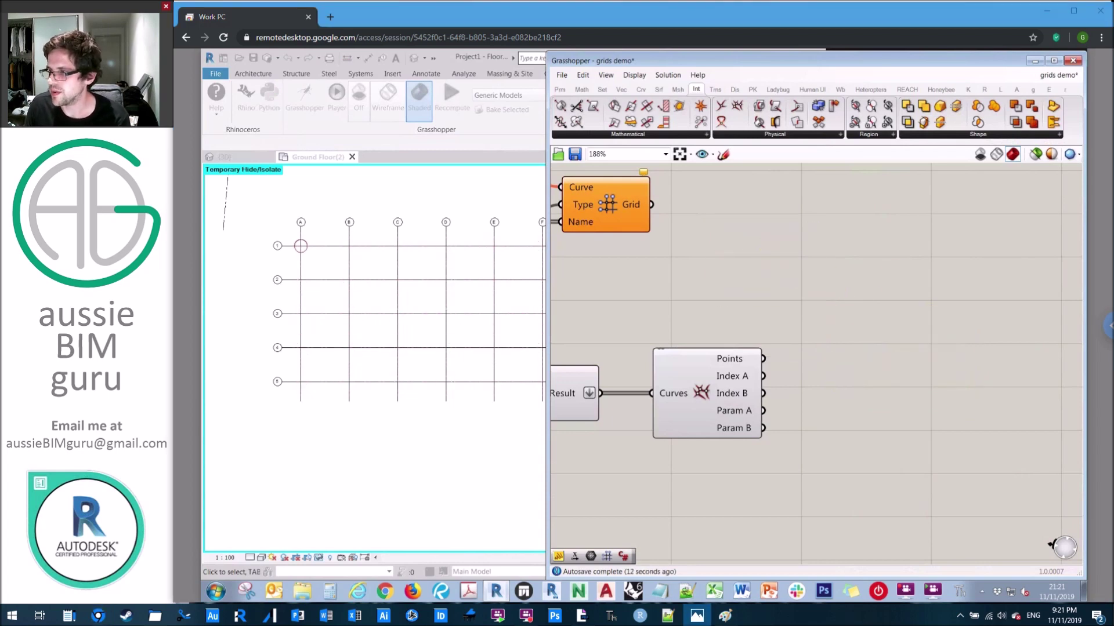
- Add a Stream Filter component and connect the intersection Points output to its Stream 1 input
double_click(848, 376)
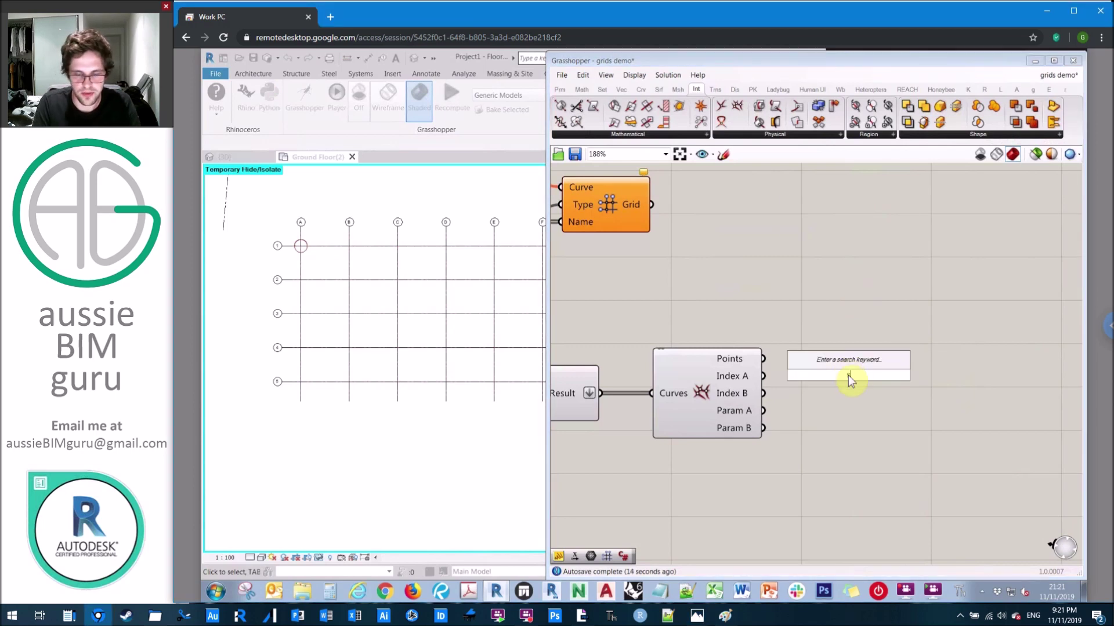
type("ska")
key("BackSpace")
key("BackSpace")
type("tream filter")
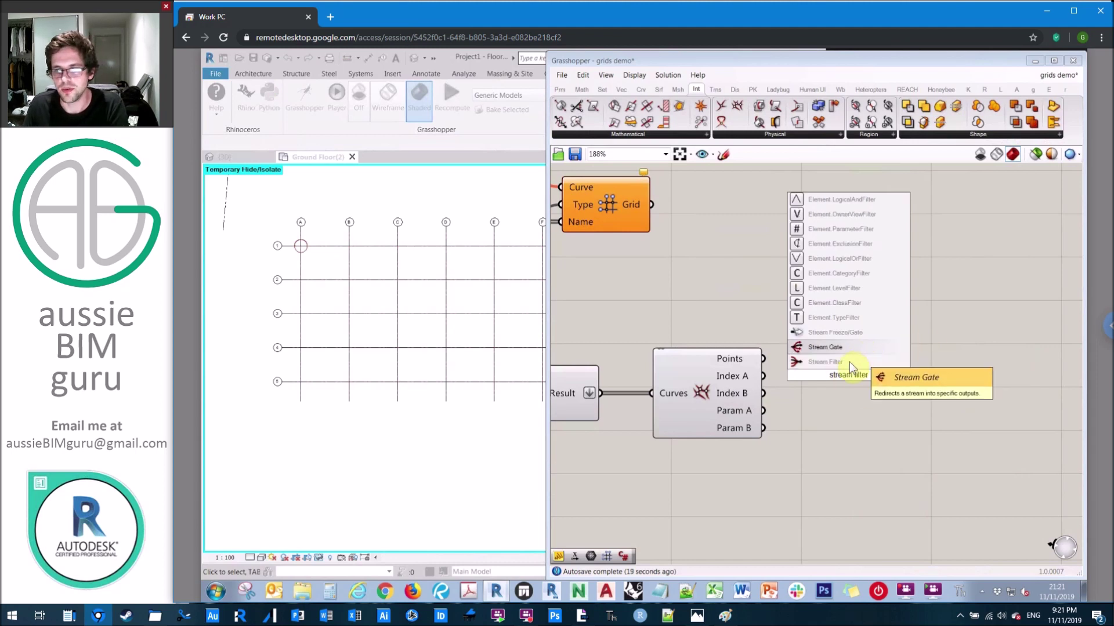
left_click(849, 361)
left_click_drag(864, 377, 917, 373)
left_click_drag(765, 359, 886, 346)
- Add a Button component above the curve intersection component
double_click(742, 313)
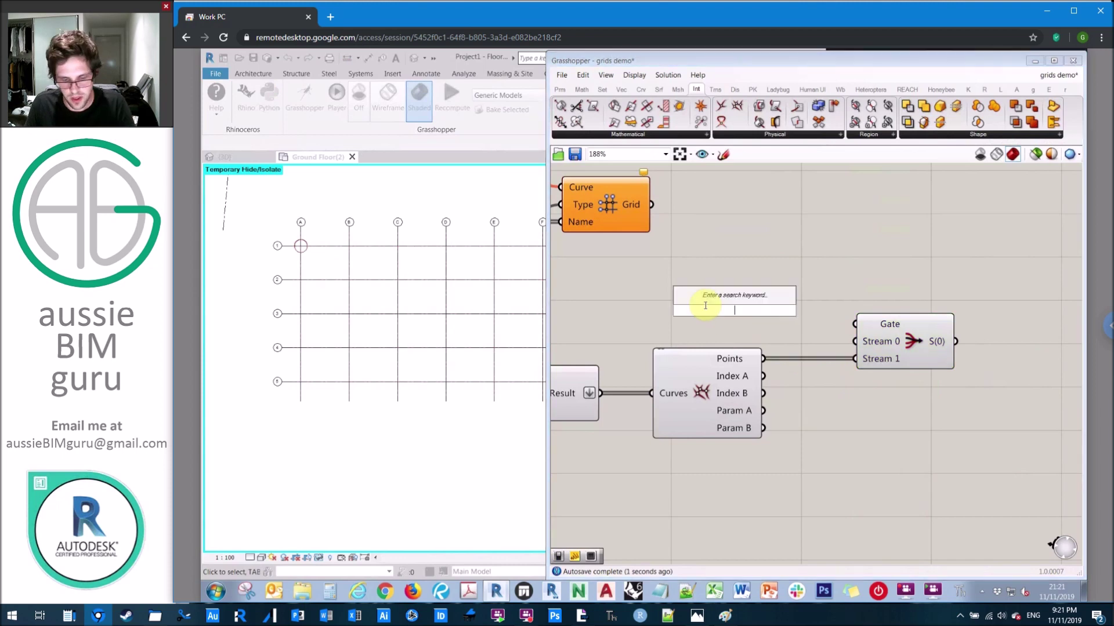
type("button")
left_click(722, 301)
double_click(718, 311)
key("Caps_Lock")
type("C")
key("Caps_Lock")
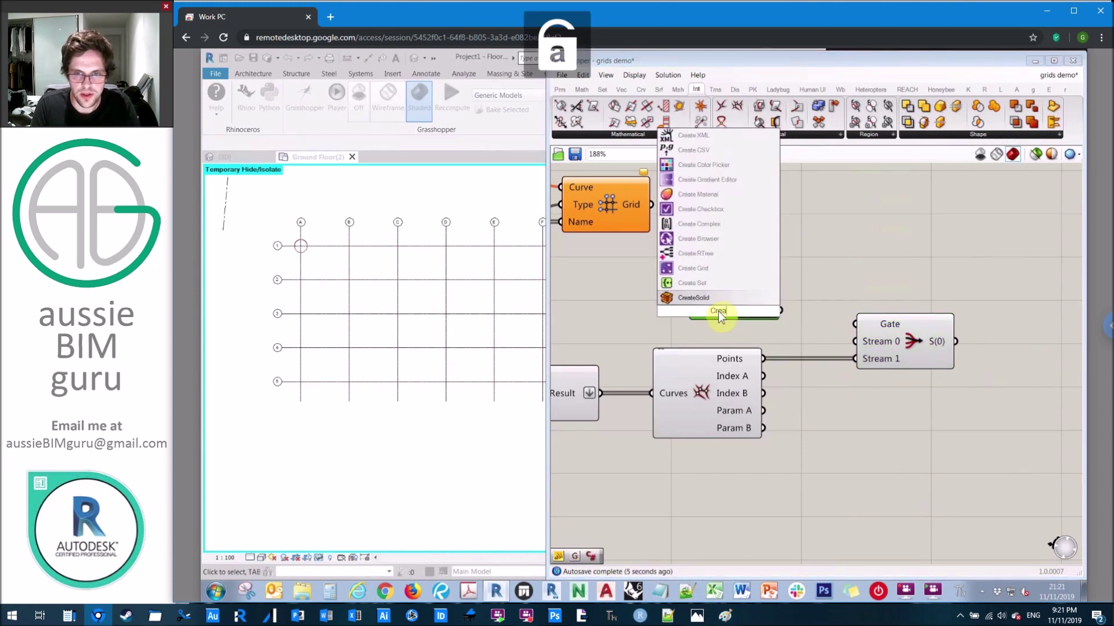
key("Escape")
- Rename the button "Create columns" and connect it to the Gate input of the new Stream Filter
right_click(718, 311)
left_click_drag(768, 316, 686, 318)
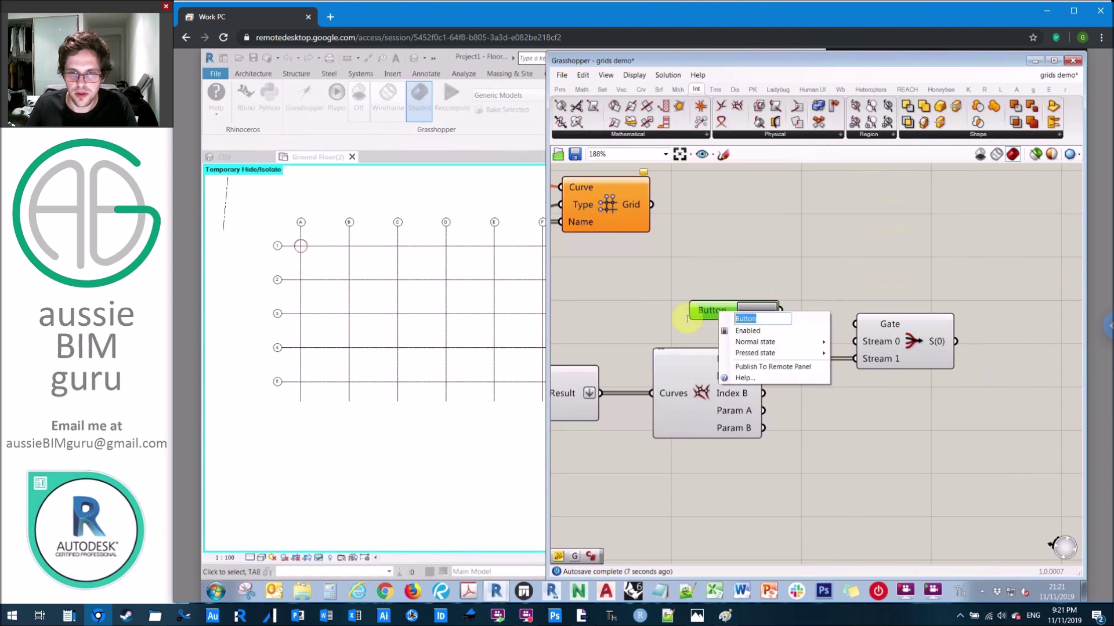
key("Caps_Lock")
type("C")
key("Caps_Lock")
type("reate columns")
left_click(704, 178)
left_click_drag(750, 322, 853, 318)
left_click(862, 283)
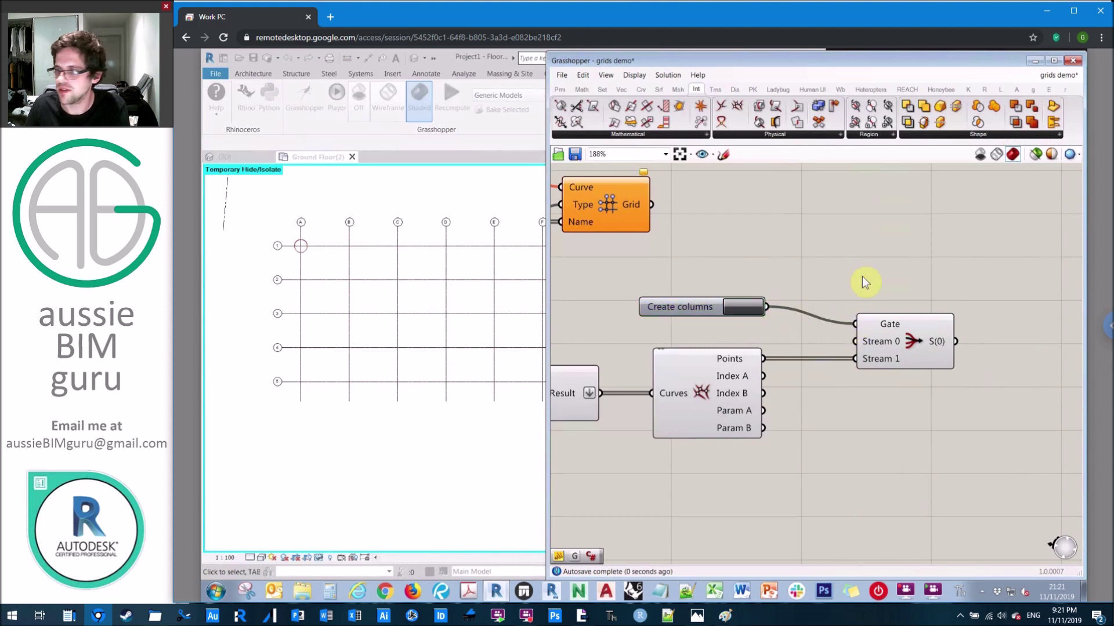
- Add an AddFamilyInstance.ByLocation component beyond the Stream Filter that receives the intersection points
scroll(923, 450, "down", 3)
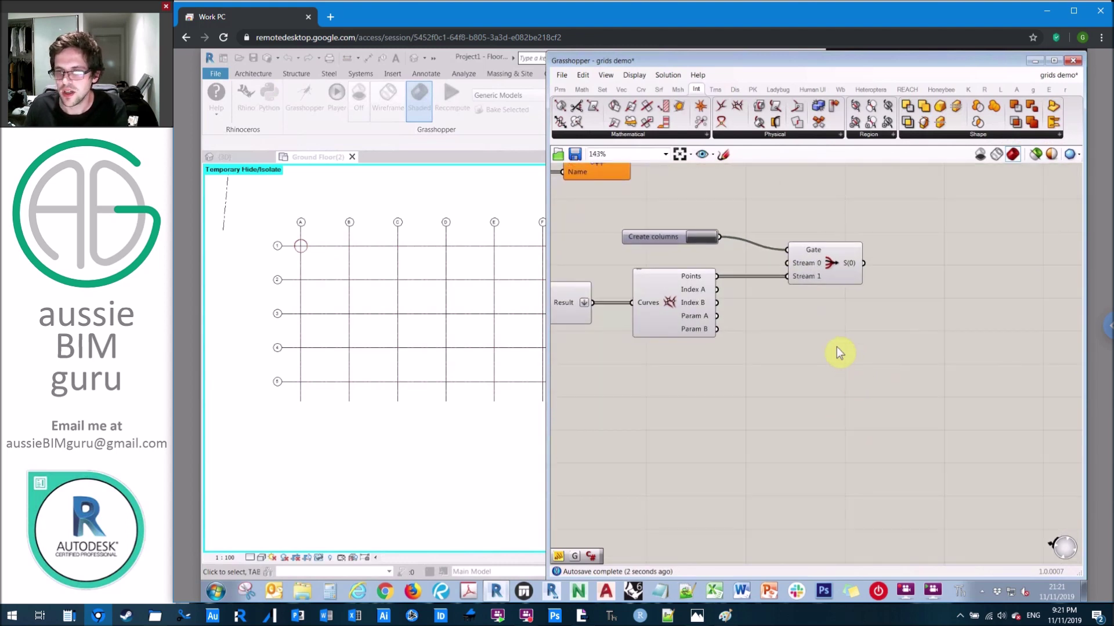
left_click(987, 92)
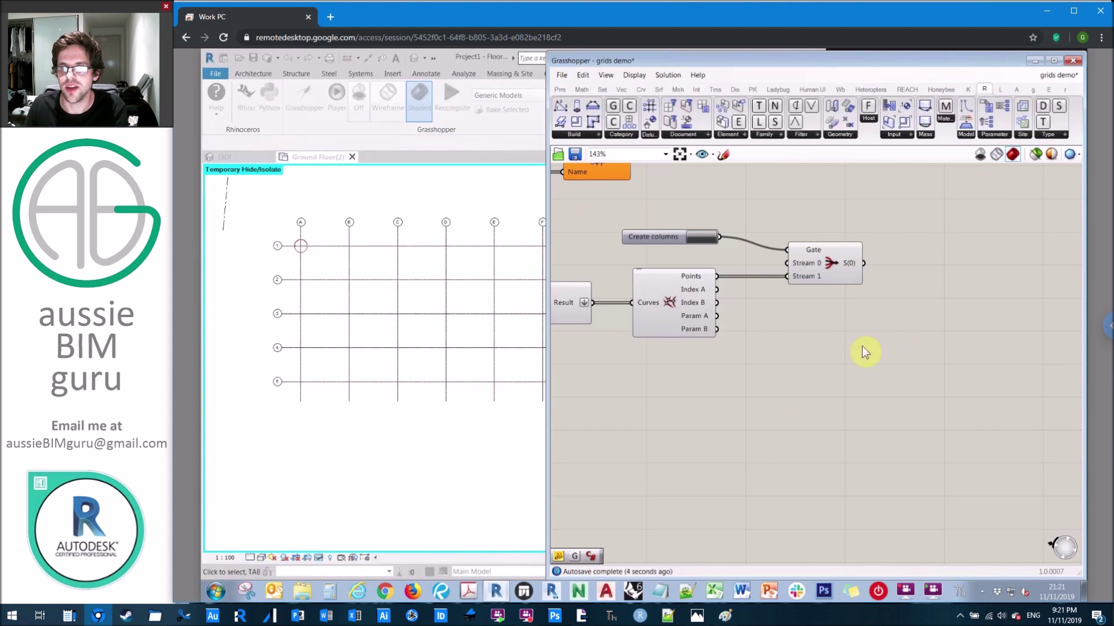
double_click(893, 371)
type("revit family")
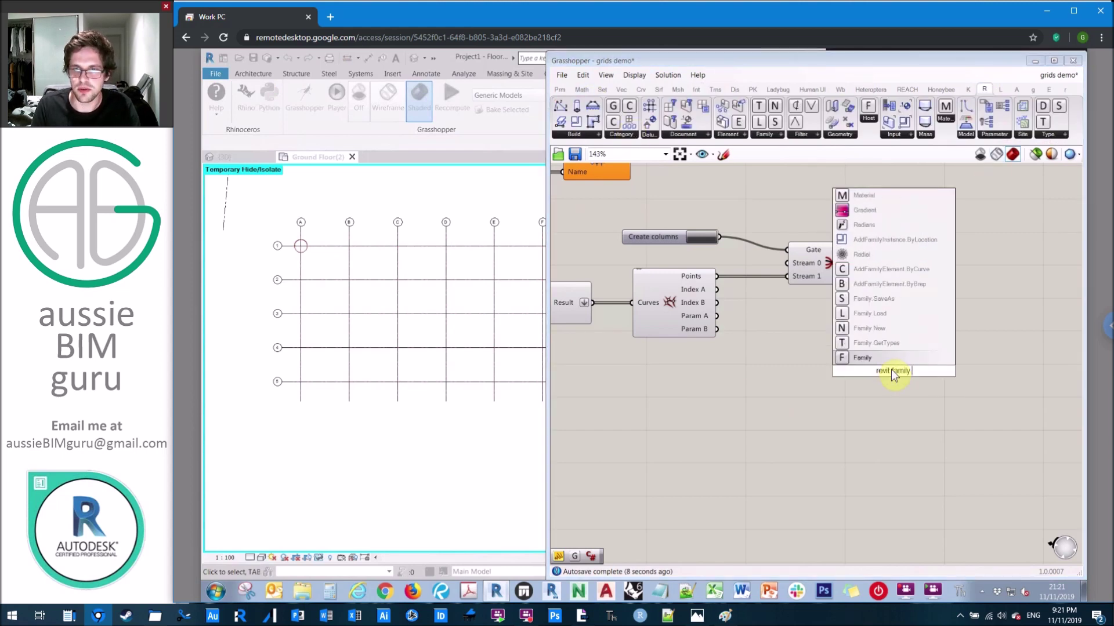
type(" instance")
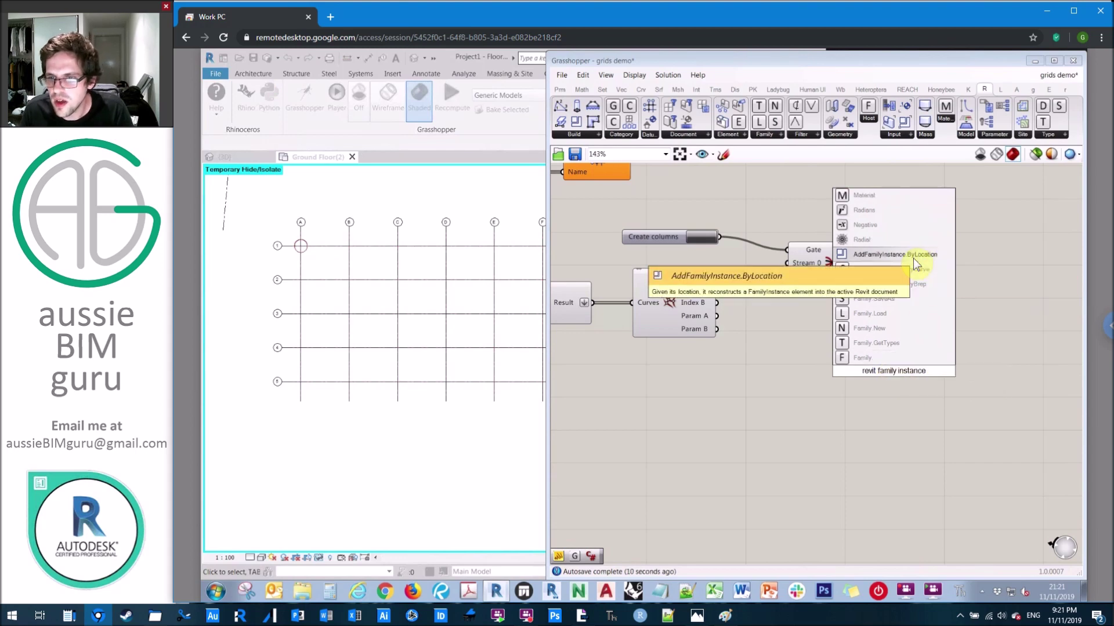
left_click(913, 257)
left_click_drag(905, 370, 981, 382)
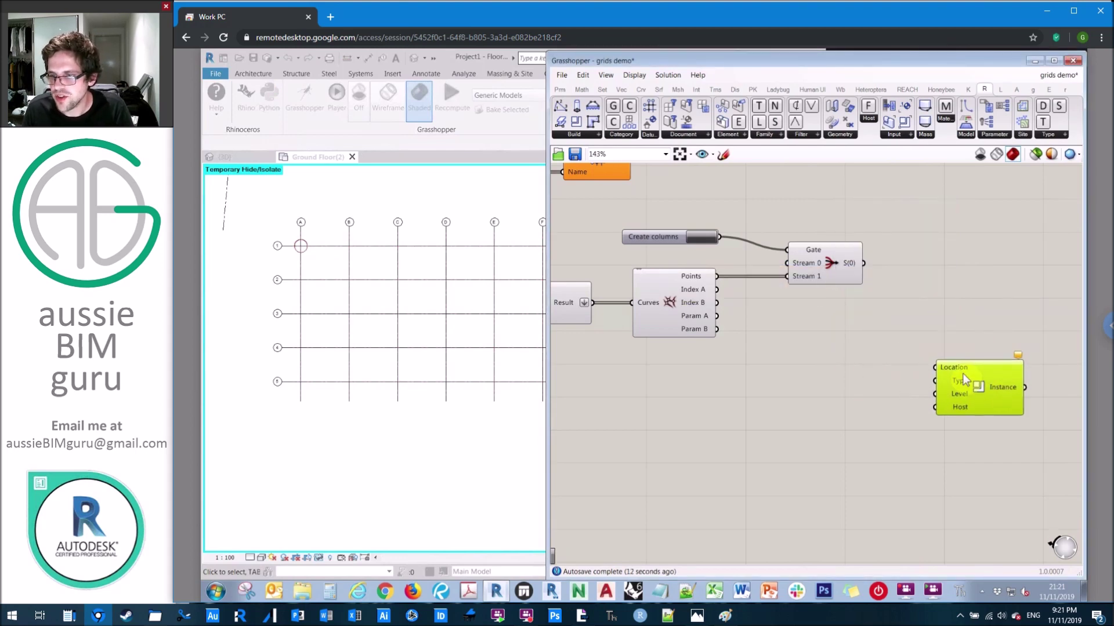
- Connect the Stream Filter's S(0) output to the family instance's Location input and graft that S(0) output
scroll(959, 370, "up", 1)
scroll(960, 370, "up", 1)
left_click_drag(834, 230, 957, 368)
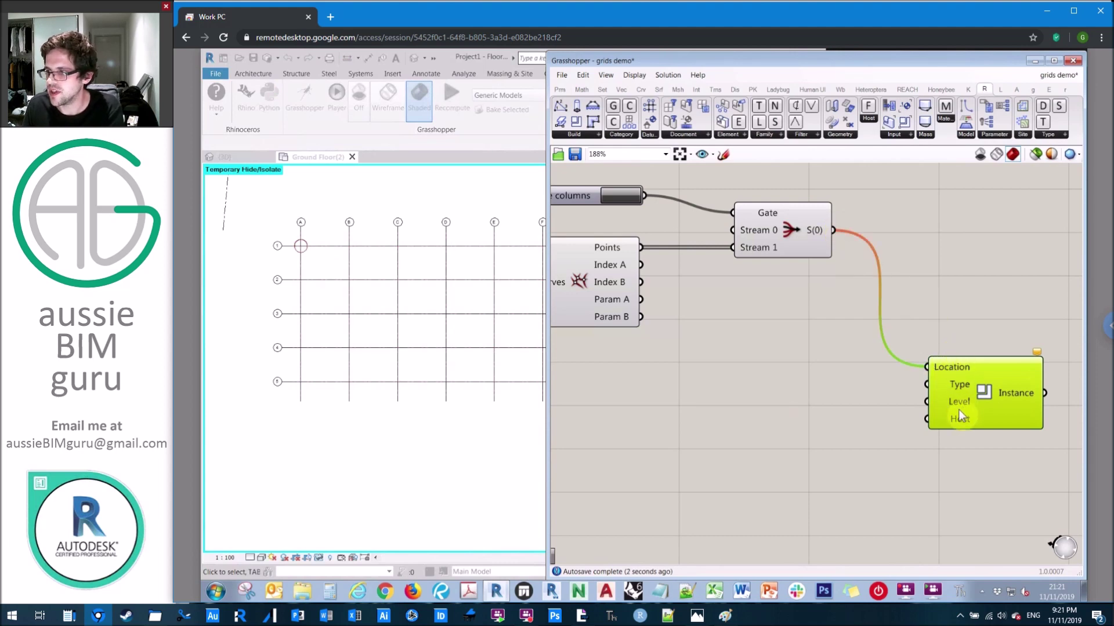
left_click(847, 350)
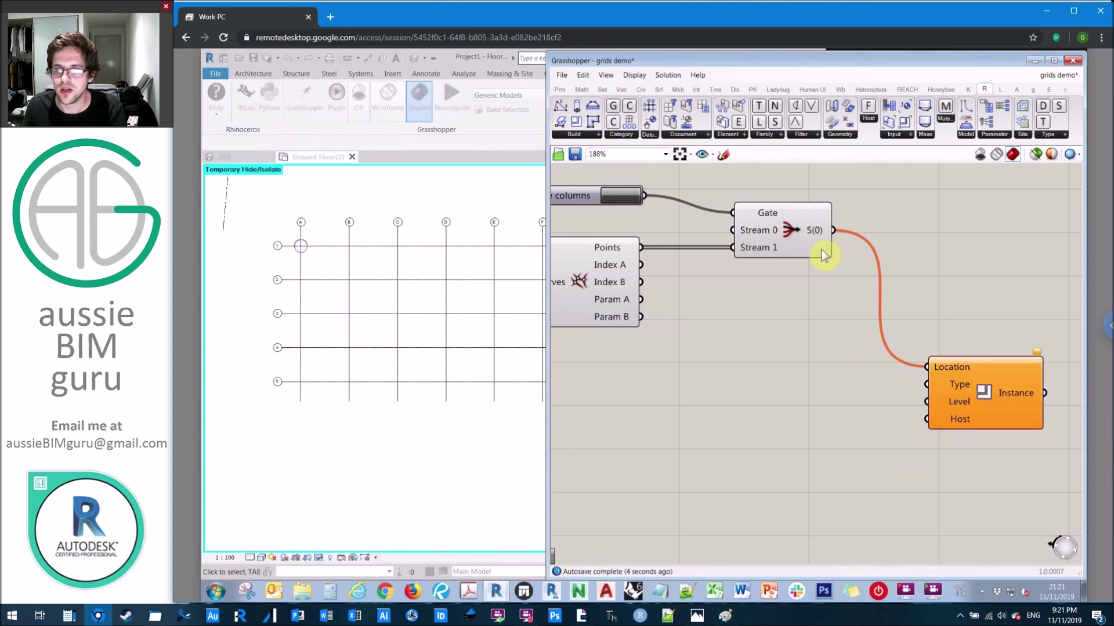
right_click(812, 228)
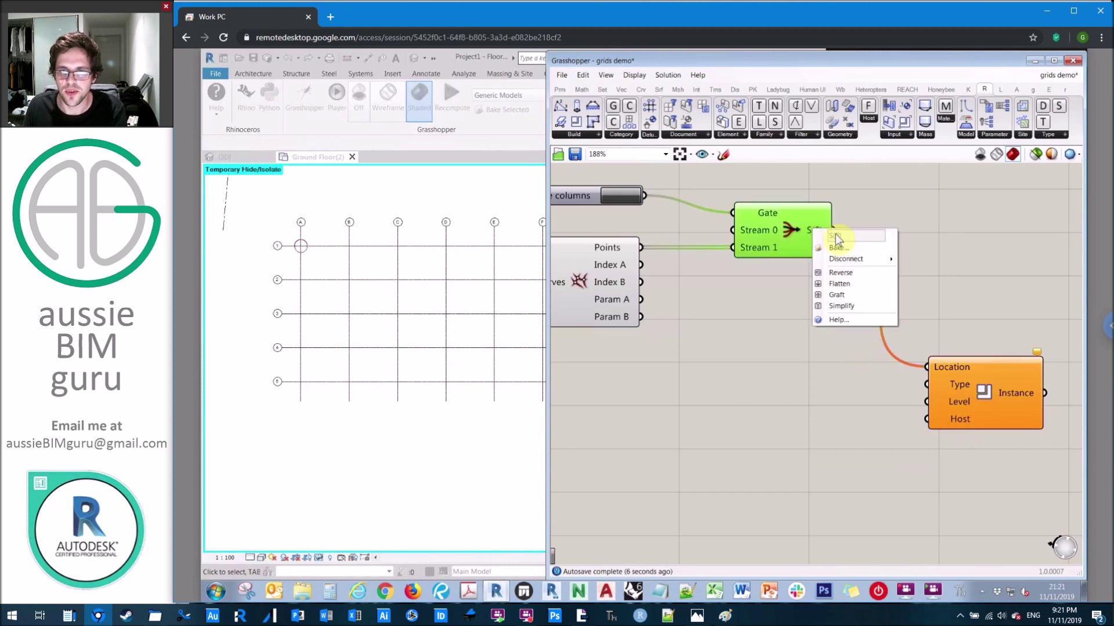
left_click(855, 292)
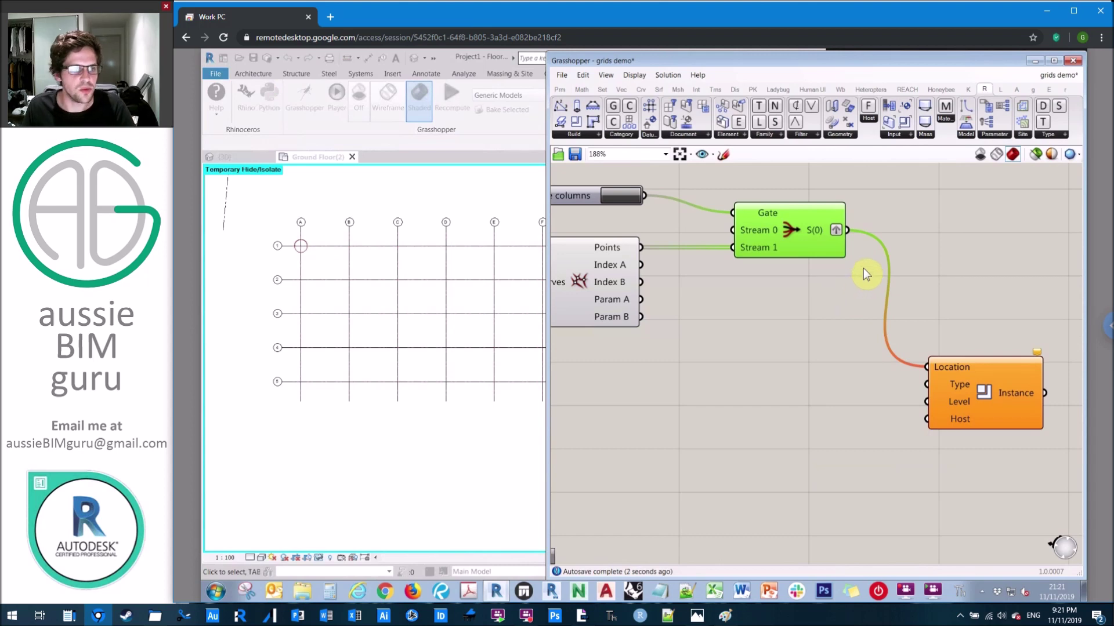
left_click(766, 418)
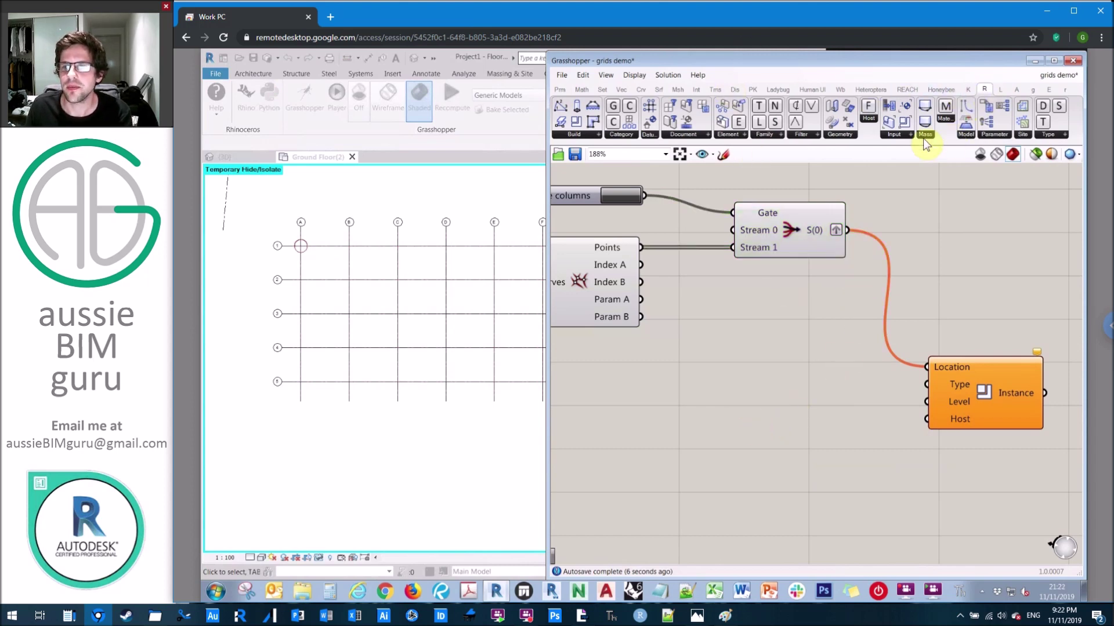
- Add a Model.CategoriesPicker, set it to Structural Columns and place it below the intersection component
left_click(897, 137)
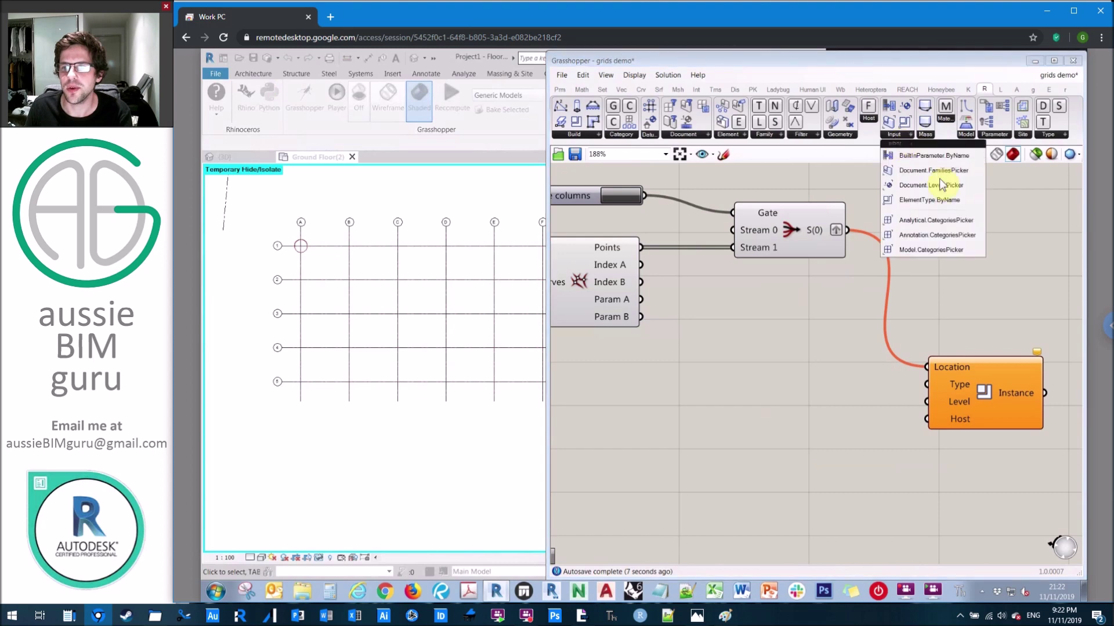
left_click(956, 250)
left_click(657, 379)
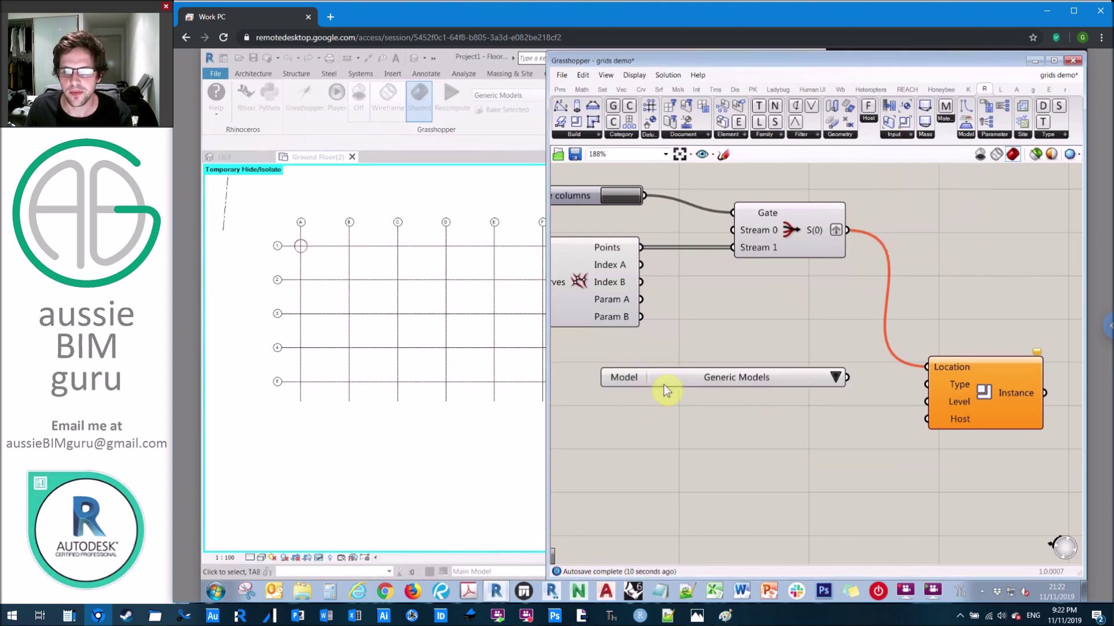
left_click(830, 380)
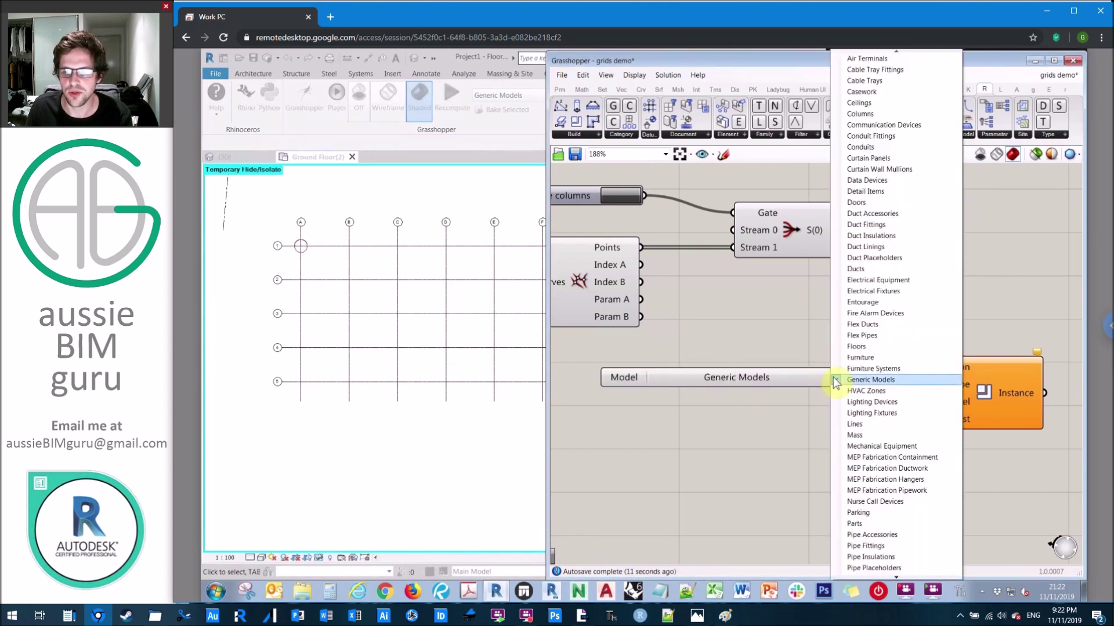
left_click(886, 578)
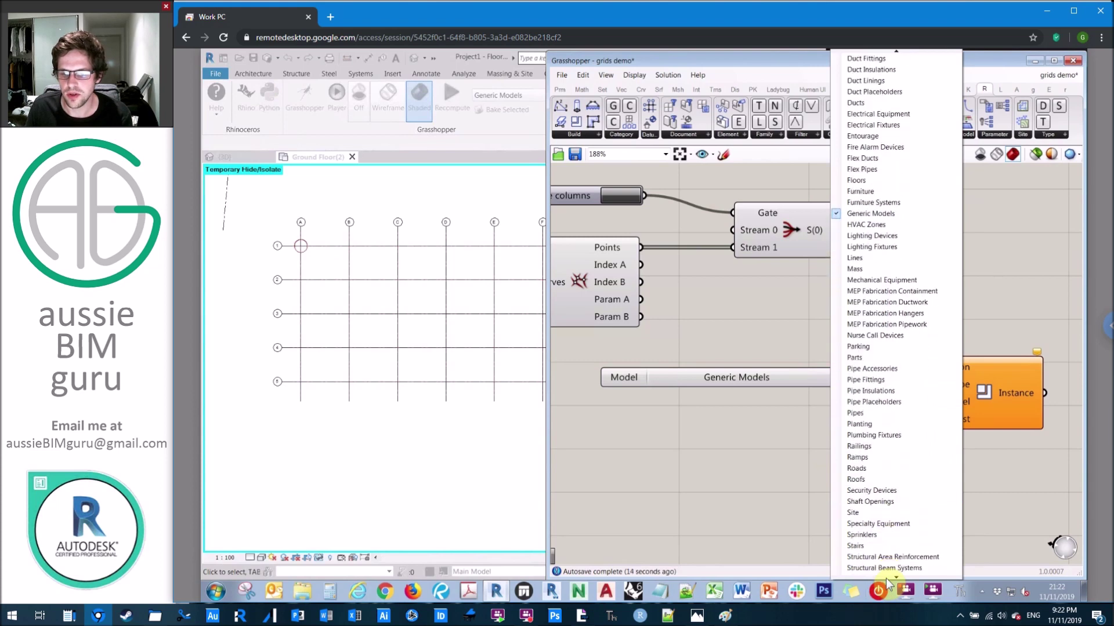
scroll(888, 583, "down", 2)
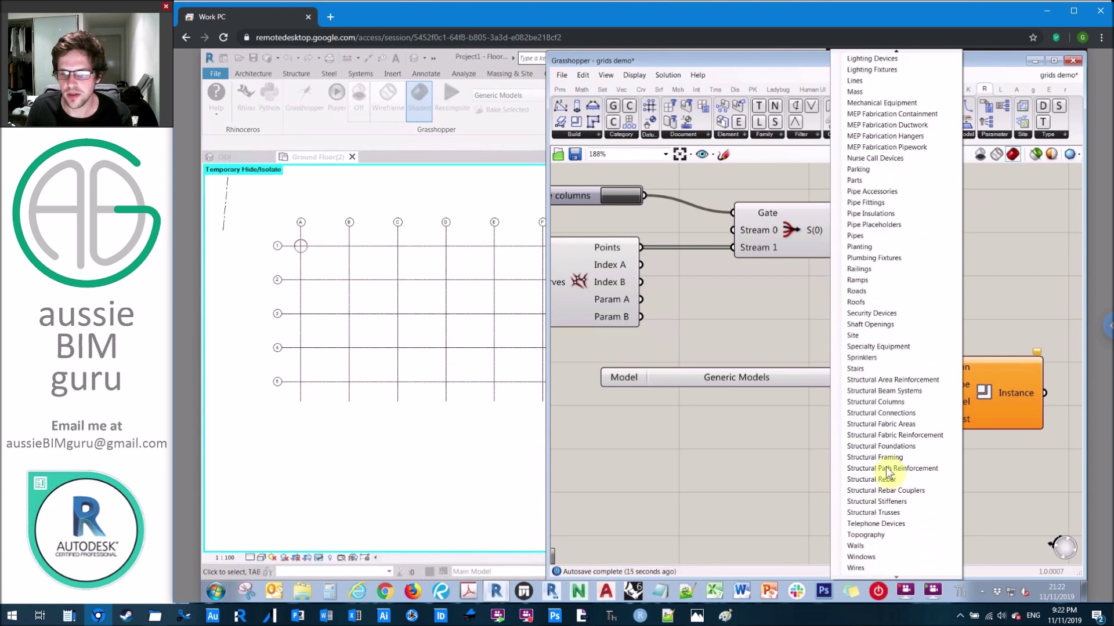
left_click(882, 410)
right_click_drag(718, 442, 889, 438)
scroll(888, 437, "down", 2)
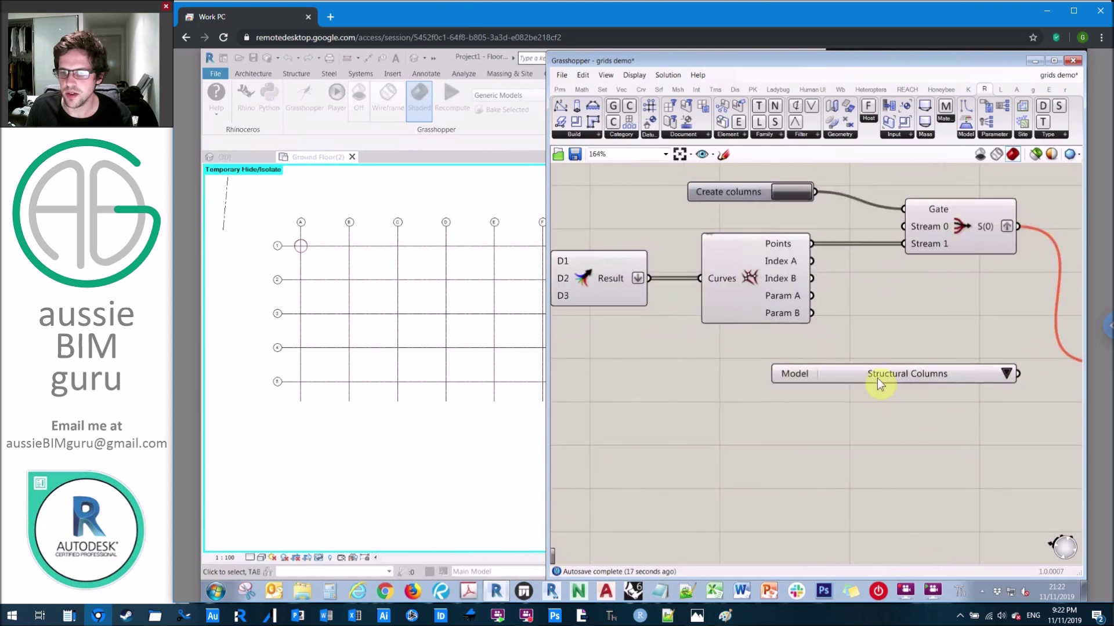
left_click_drag(865, 389, 695, 401)
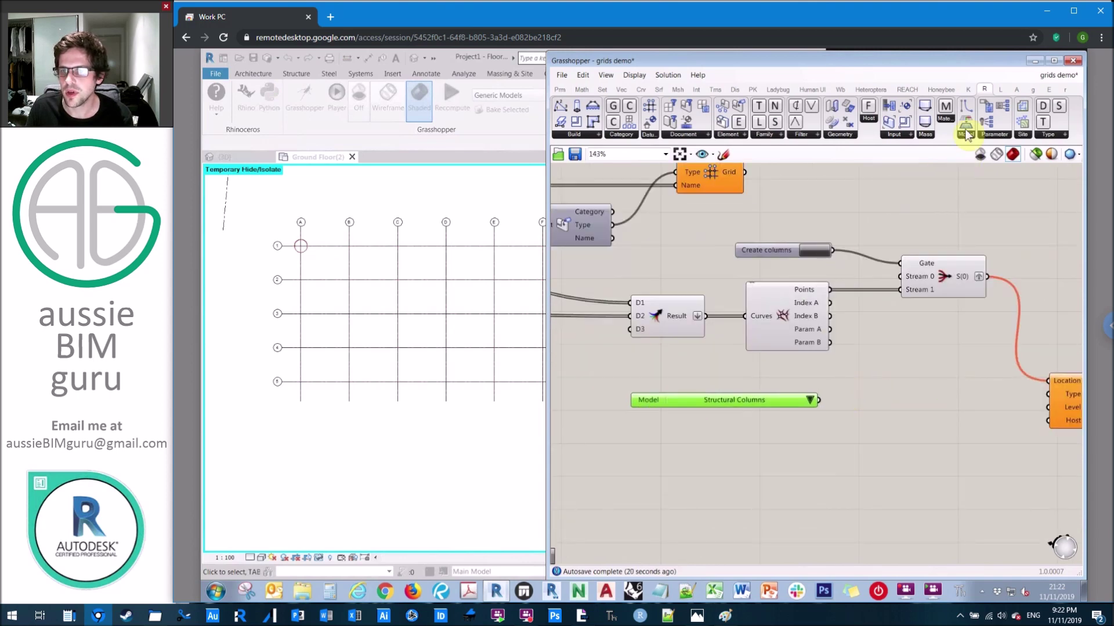
- Add an ElementType.ByName component beside the Structural Columns category picker
left_click(905, 135)
left_click_drag(942, 200, 823, 403)
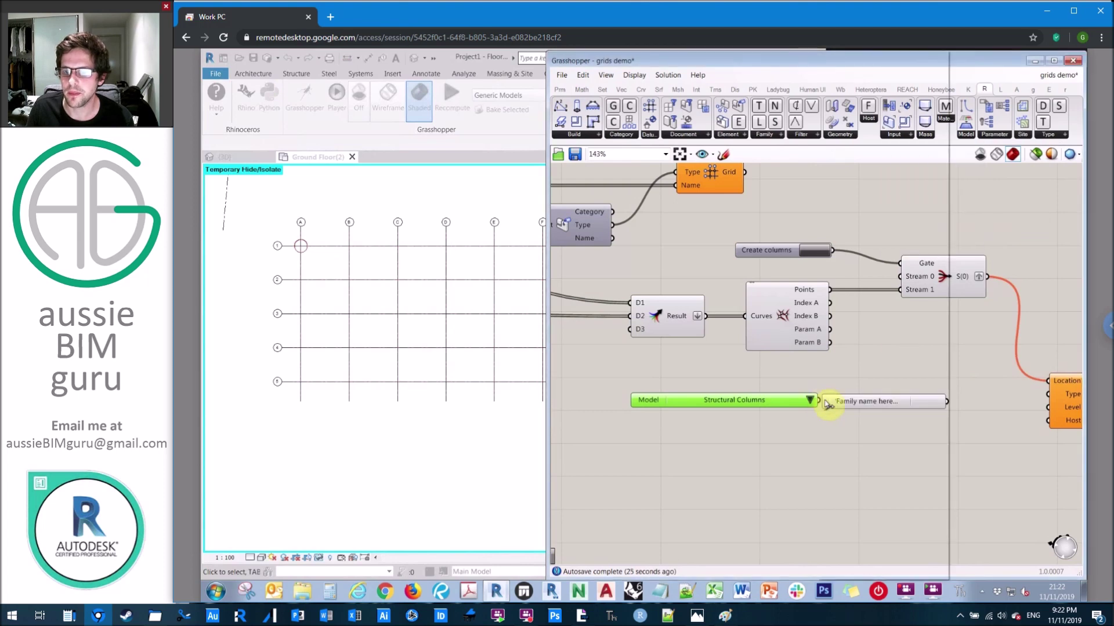
left_click(834, 404)
left_click(788, 425)
left_click_drag(856, 400, 869, 399)
left_click(816, 401)
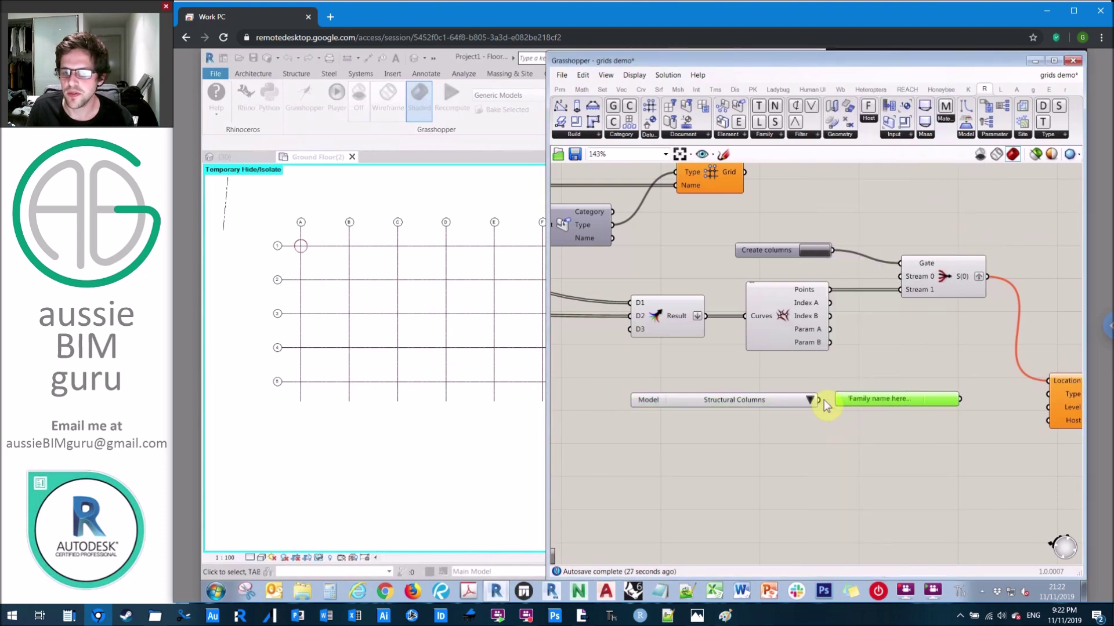
left_click(798, 380)
- Connect the category picker to the element type picker, and the element type picker to the family instance's Type input
left_click_drag(819, 400, 848, 399)
left_click_drag(977, 398, 784, 386)
scroll(870, 400, "down", 3)
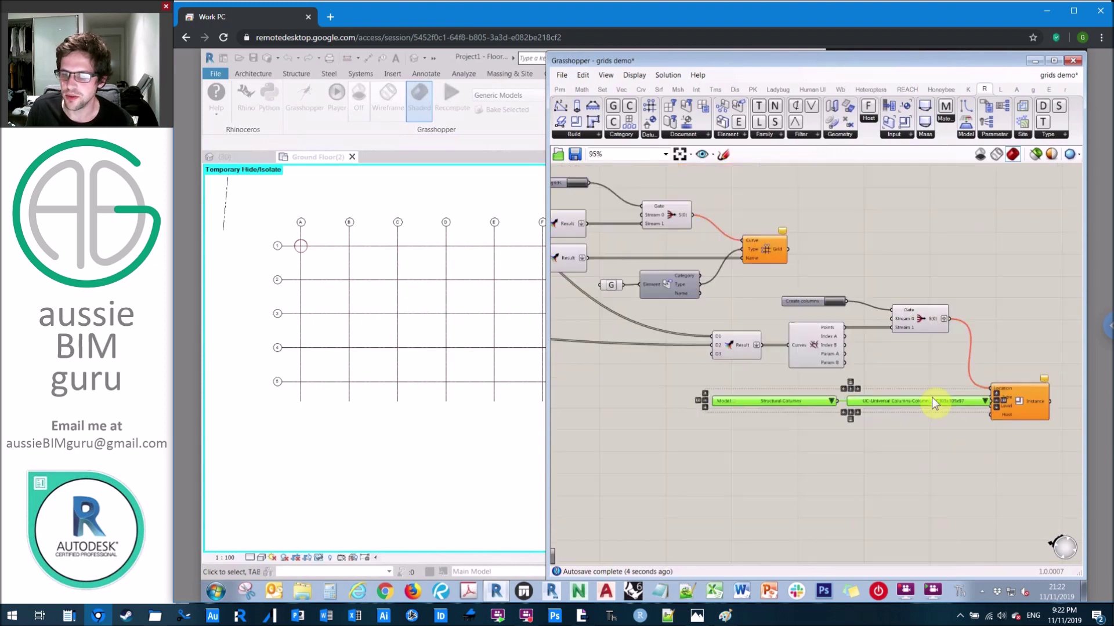
left_click(959, 432)
scroll(847, 400, "up", 3)
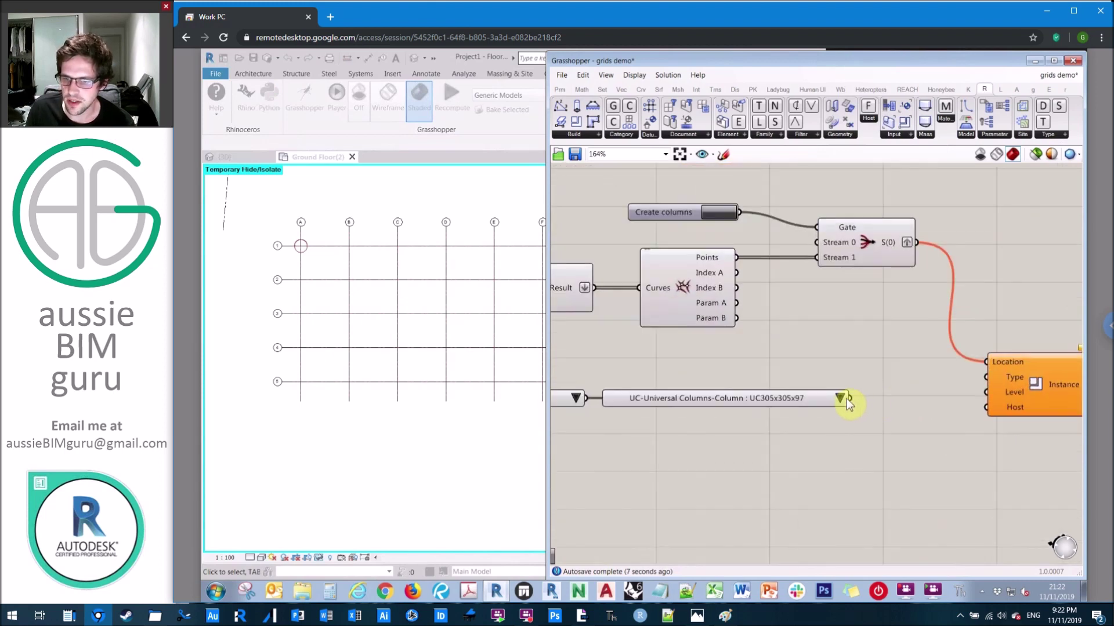
left_click_drag(850, 398, 986, 378)
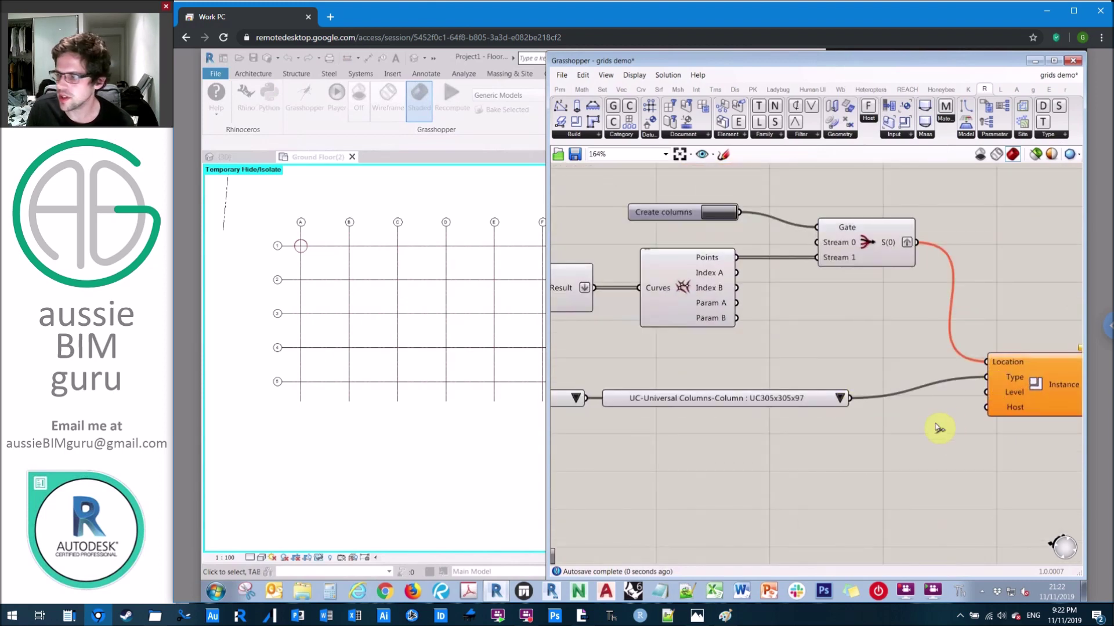
- Add a Document.LevelsPicker below the element type picker and connect it to the family instance's Level input
double_click(763, 469)
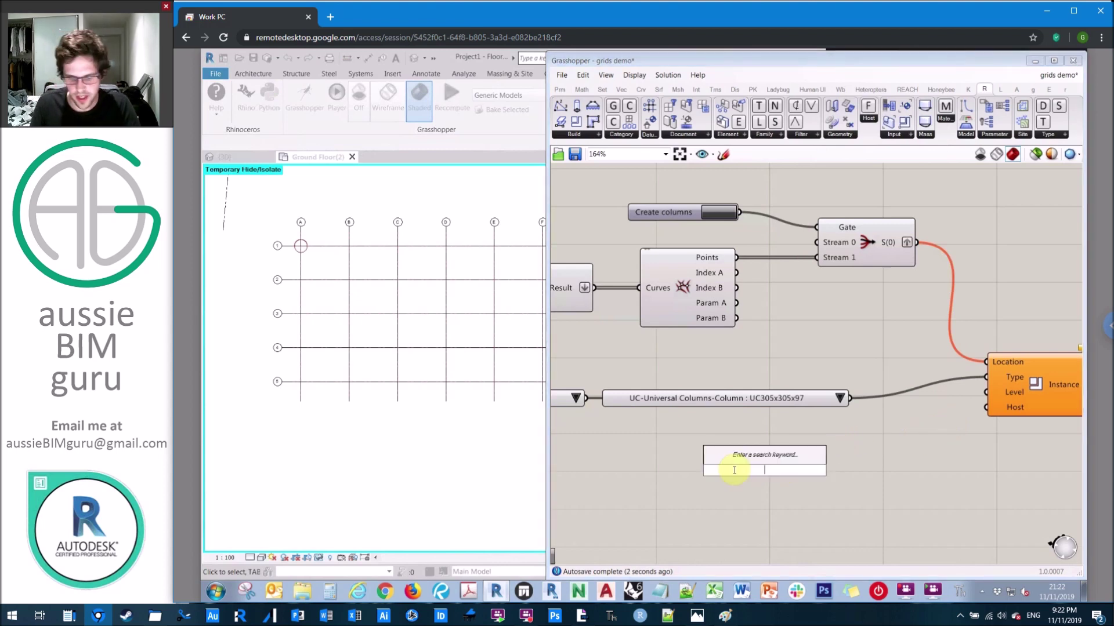
left_click(902, 134)
left_click(930, 182)
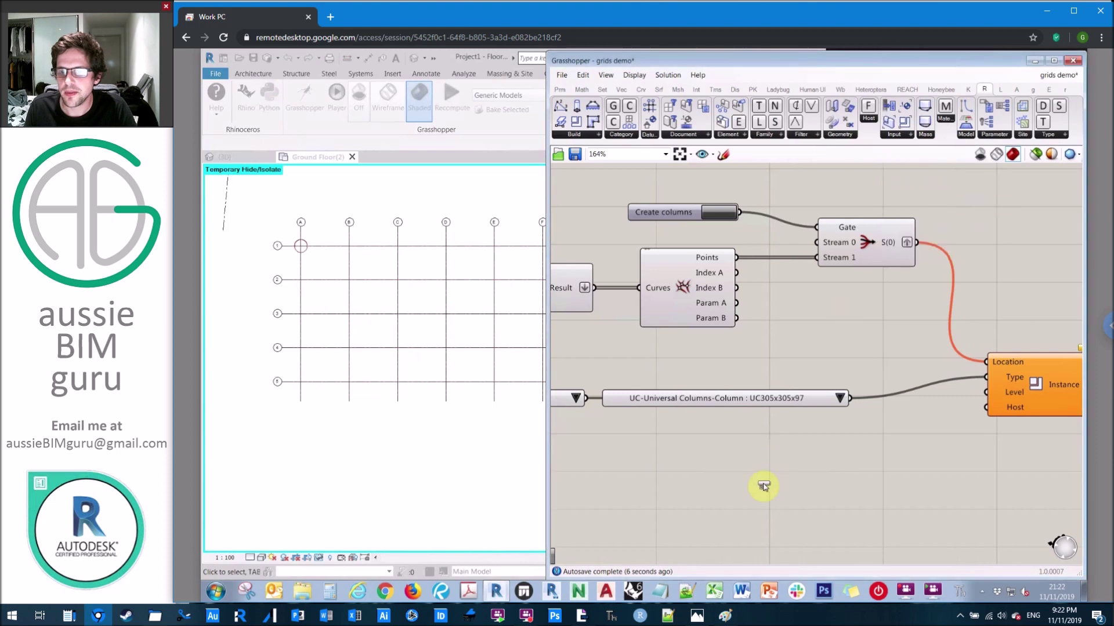
left_click(760, 469)
left_click_drag(858, 462, 986, 392)
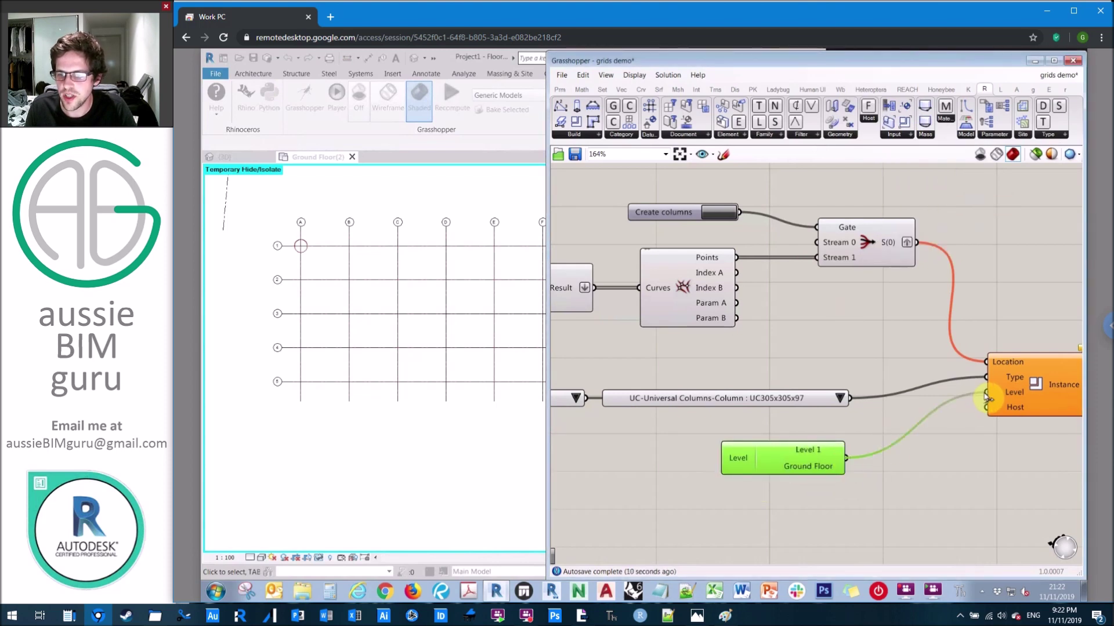
left_click(941, 483)
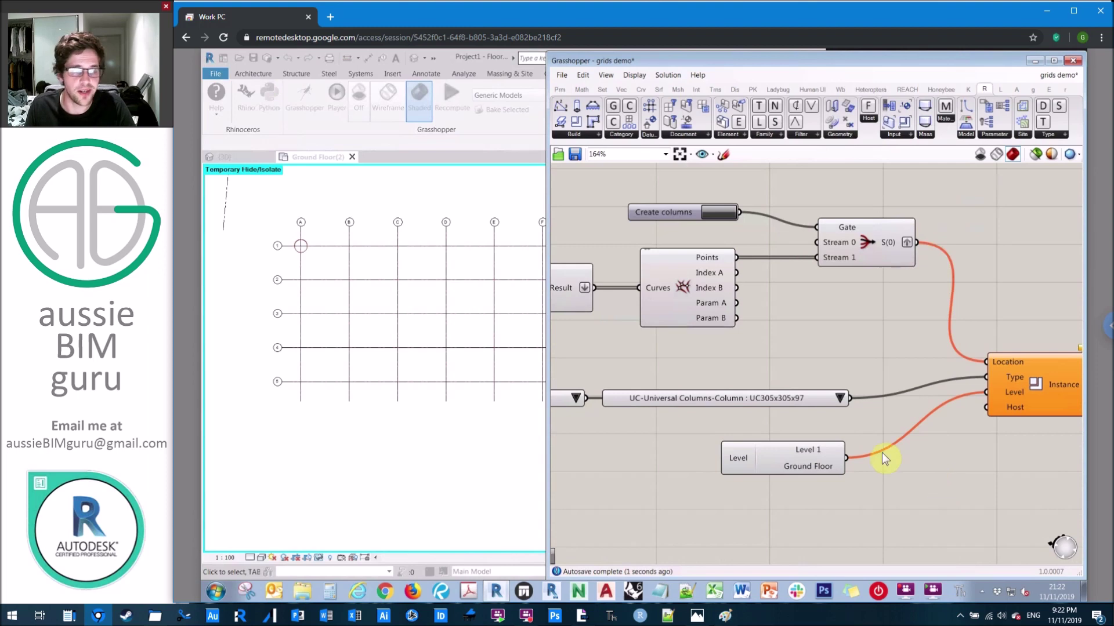
- Select both Ground Floor and Level 1 in the level picker
left_click(764, 466)
left_click(763, 450)
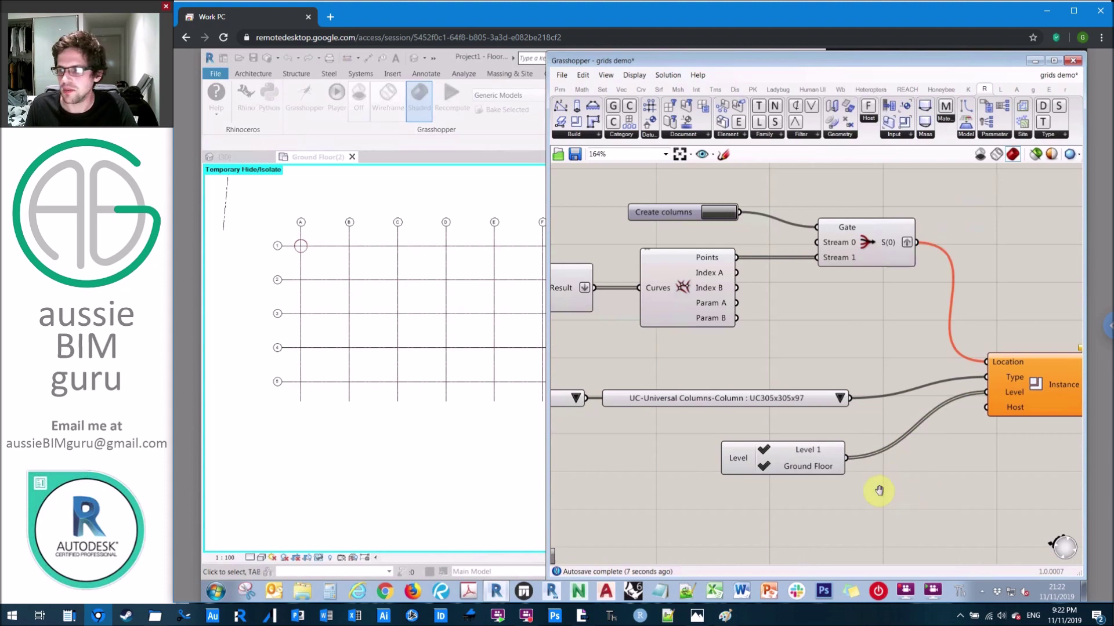
right_click_drag(875, 490, 833, 492)
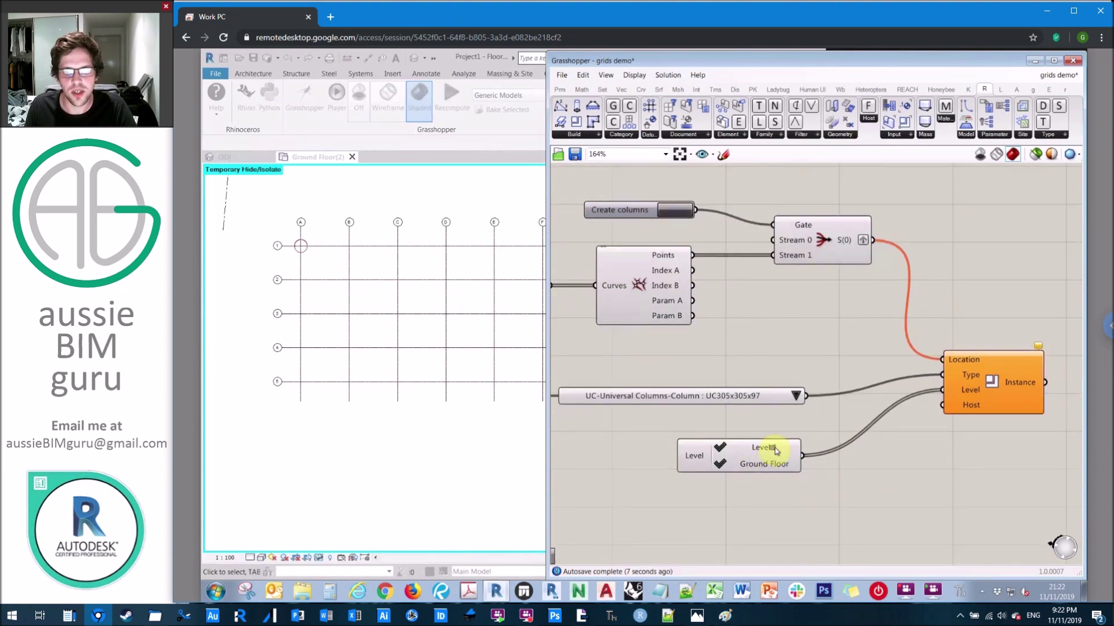
right_click_drag(839, 446, 779, 447)
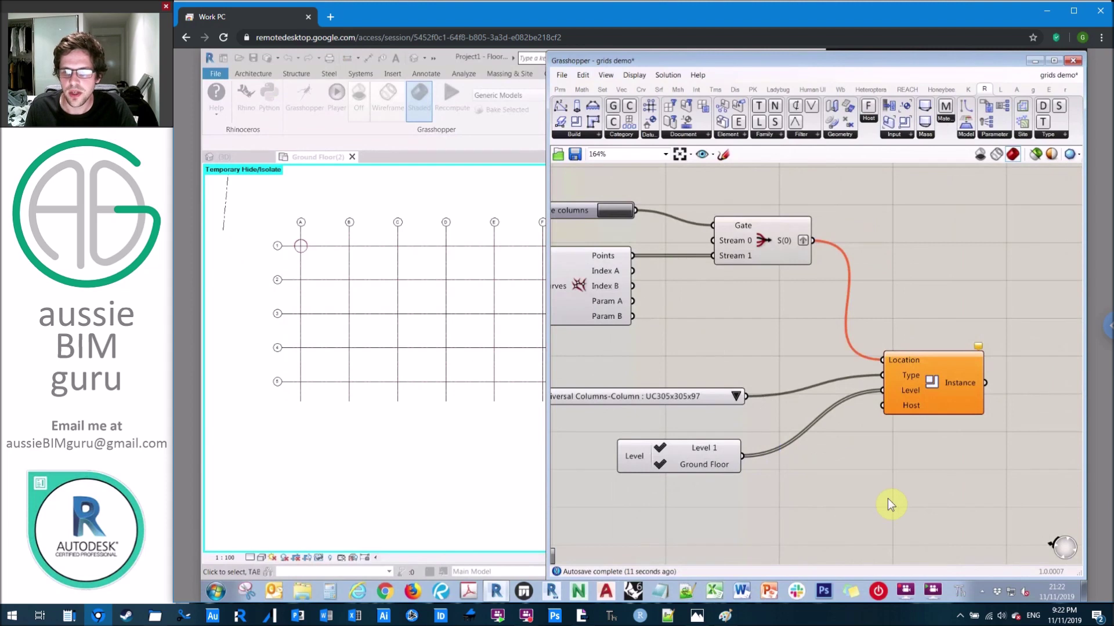
- Switch to Revit, open the default 3D view and return to the Grasshopper definition
left_click(392, 155)
left_click(414, 59)
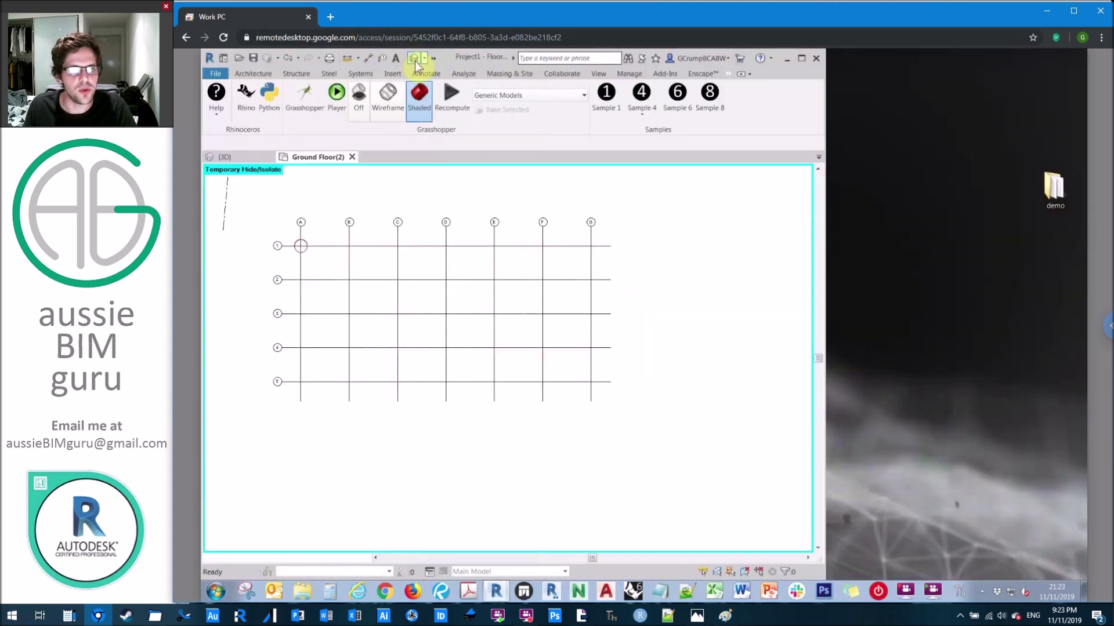
left_click(295, 98)
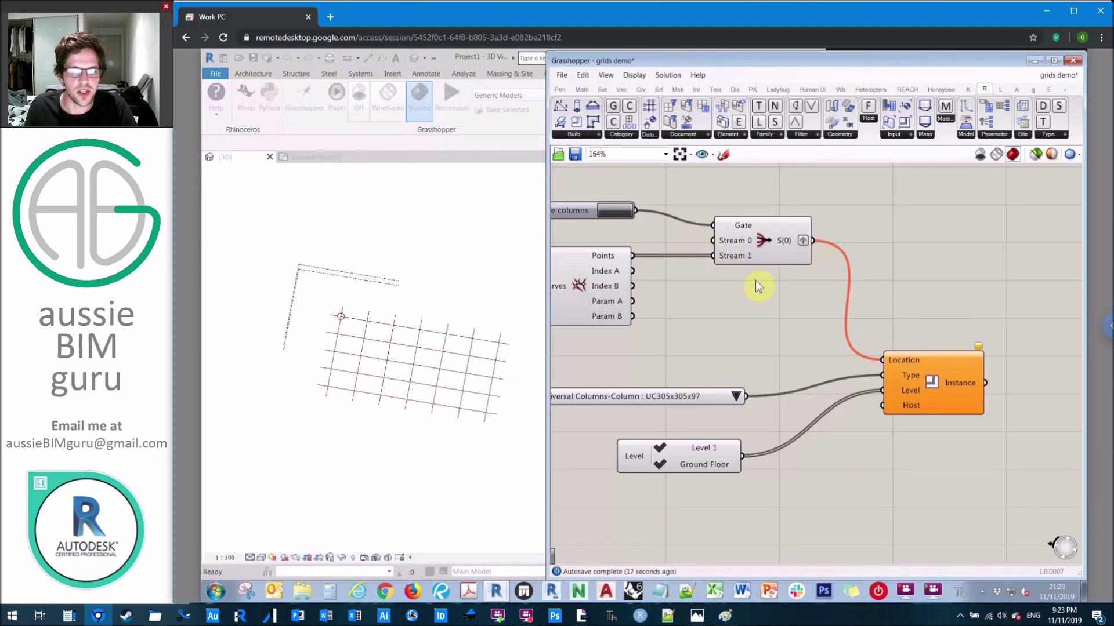
- Switch to Revit, examine the structural columns at the grid intersections in 3D across both levels, and return to the Grasshopper definition
left_click(436, 278)
middle_click_drag(442, 284, 295, 342, "shift")
scroll(296, 342, "up", 5)
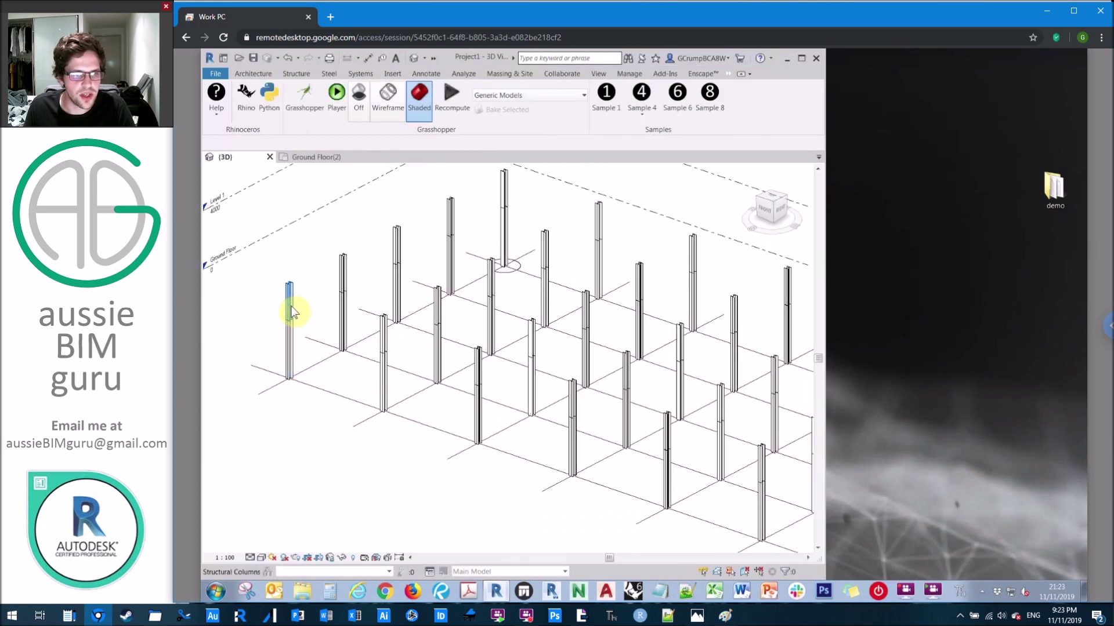
right_click(291, 305)
left_click(309, 248)
middle_click_drag(373, 269, 504, 249, "shift")
left_click(505, 248)
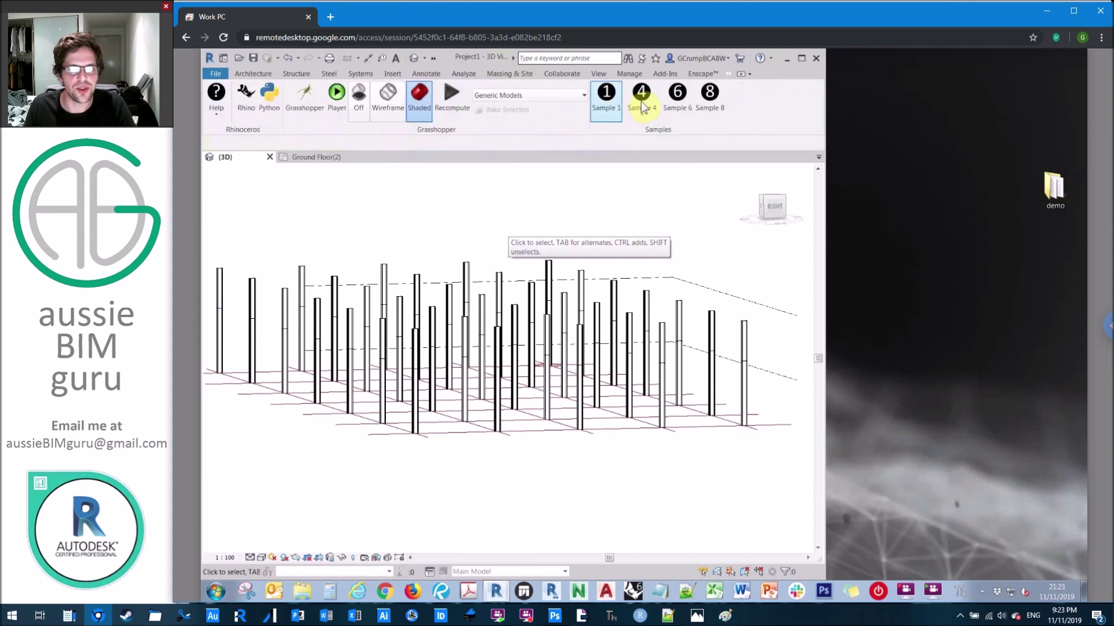
left_click(303, 98)
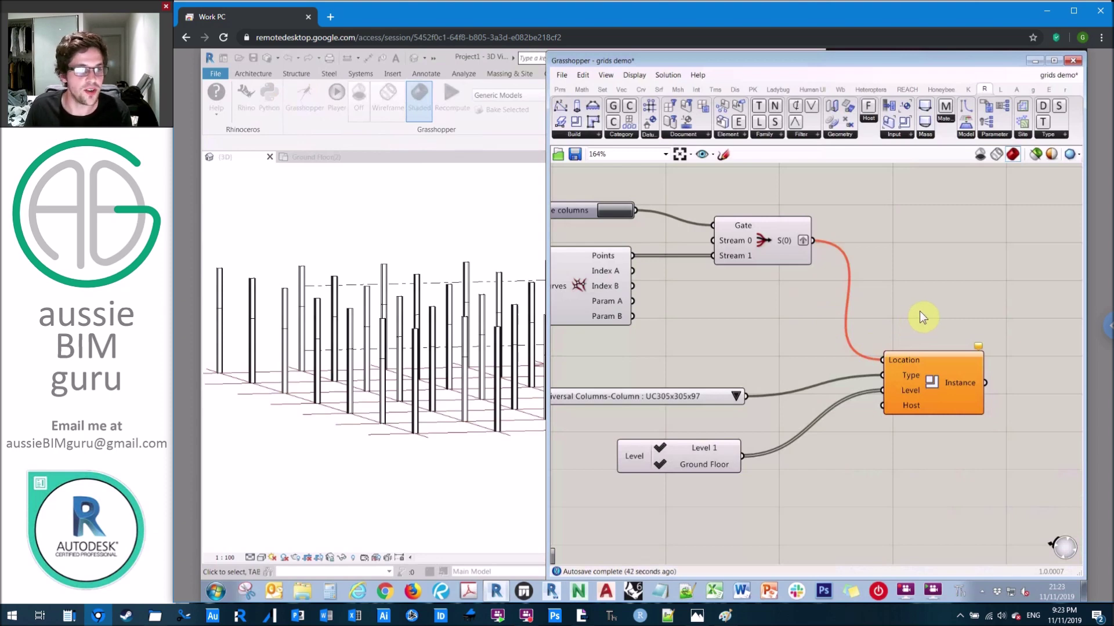
left_click(587, 617)
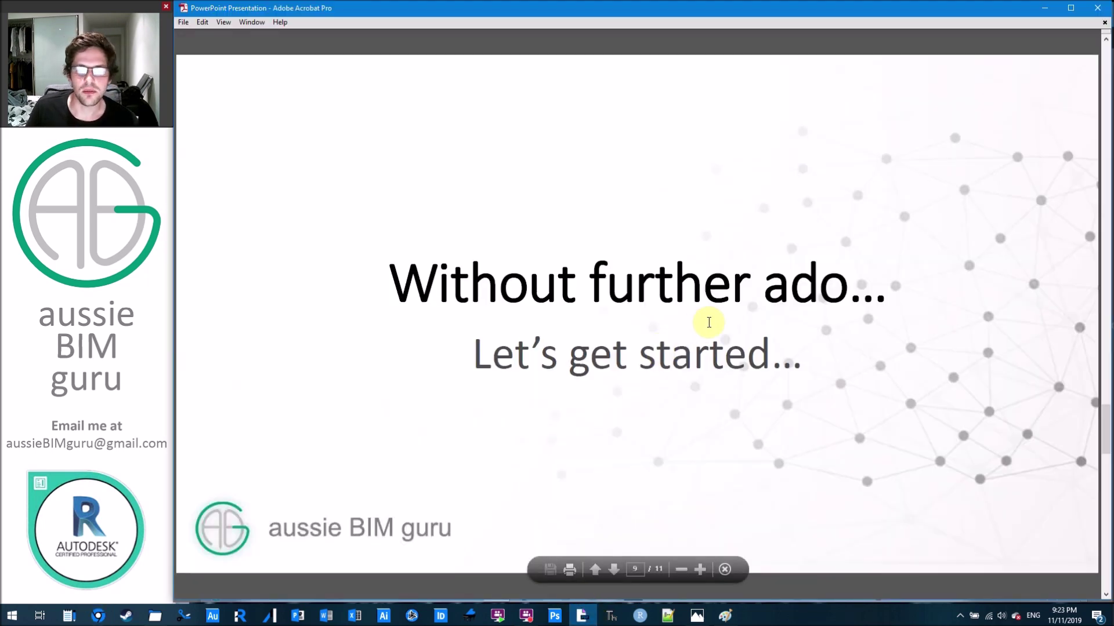
scroll(709, 323, "down", 1)
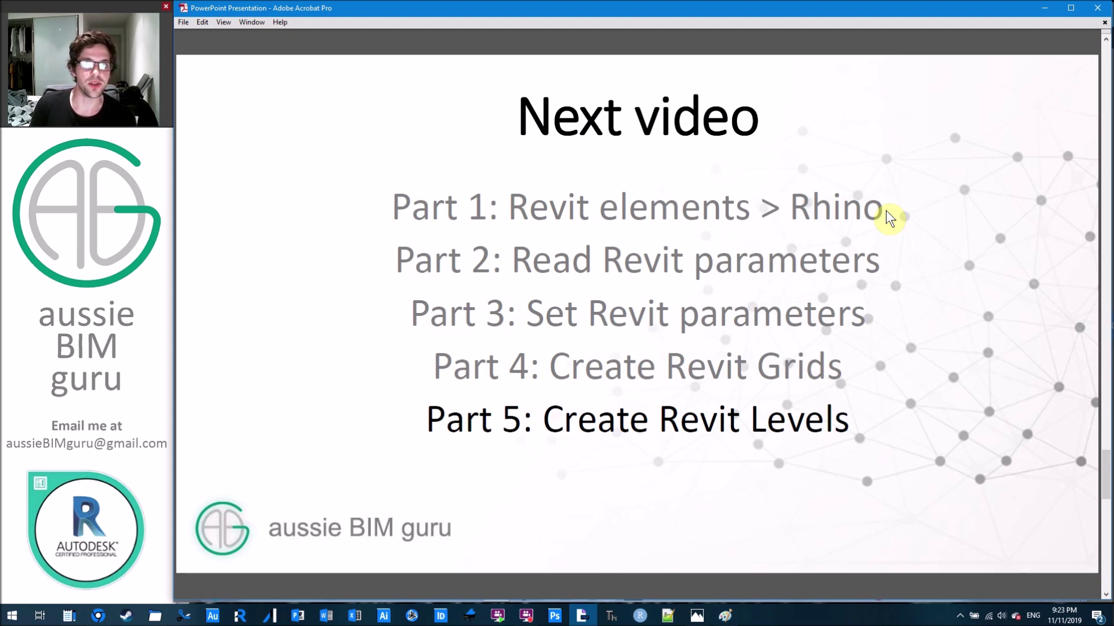
scroll(882, 203, "down", 2)
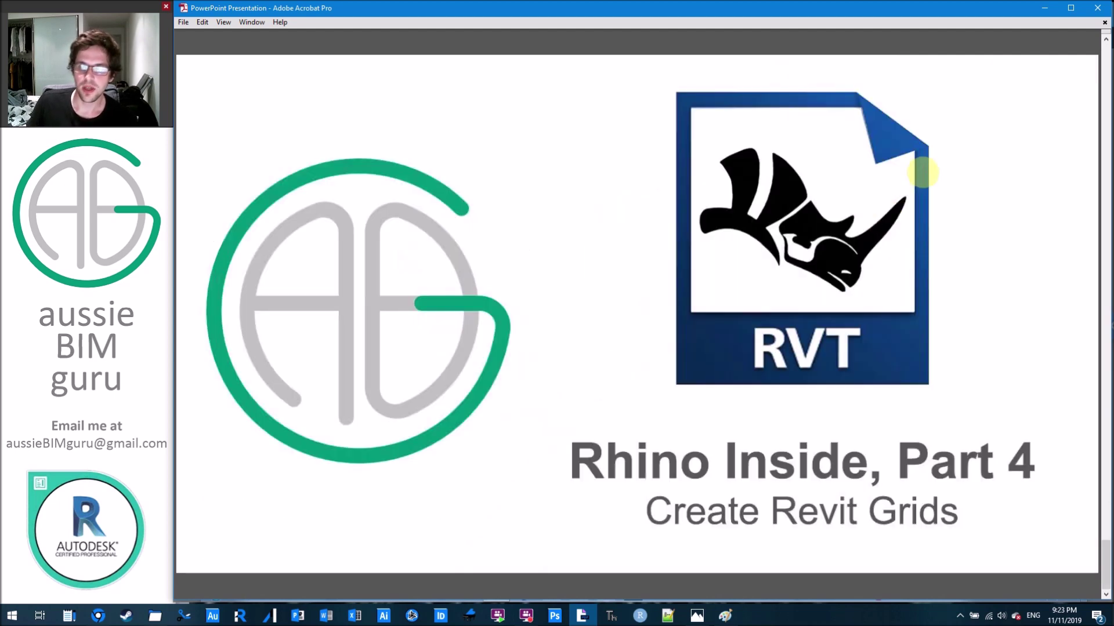